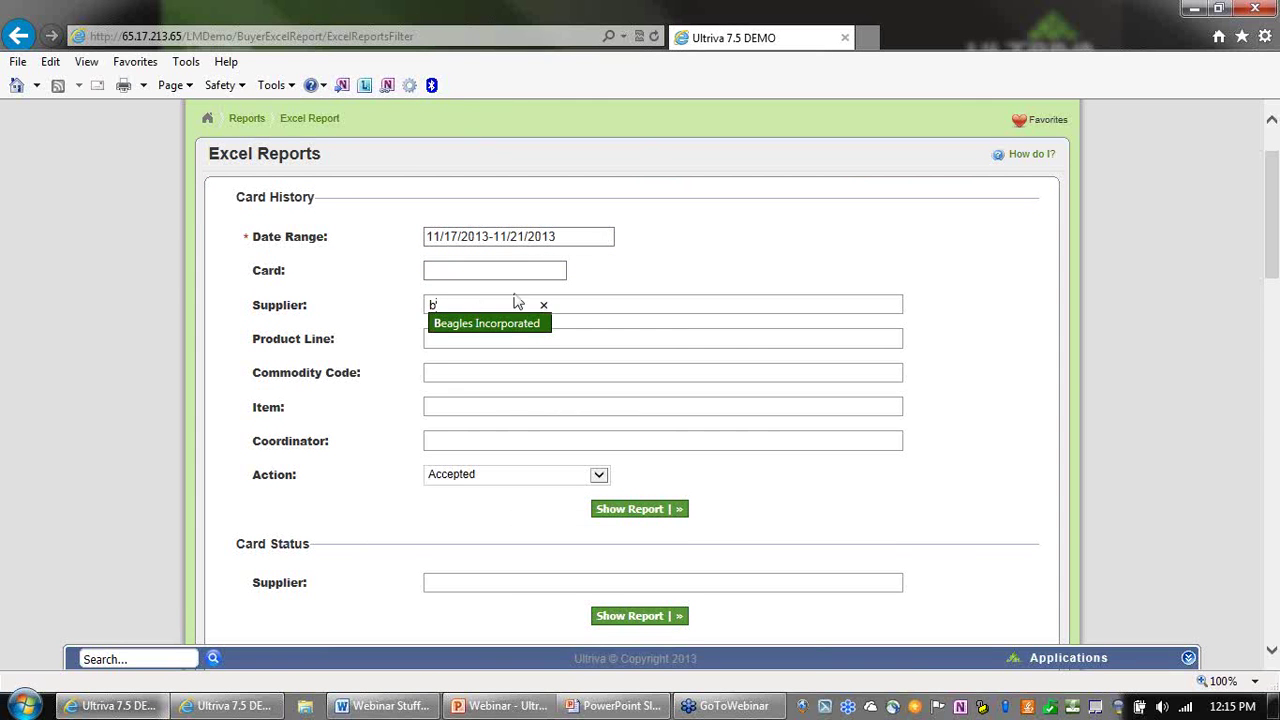
Filter the Card History report by supplier Beagles Incorporated and the Released action.
{"action": "left_click", "coordinate": [518, 333]}
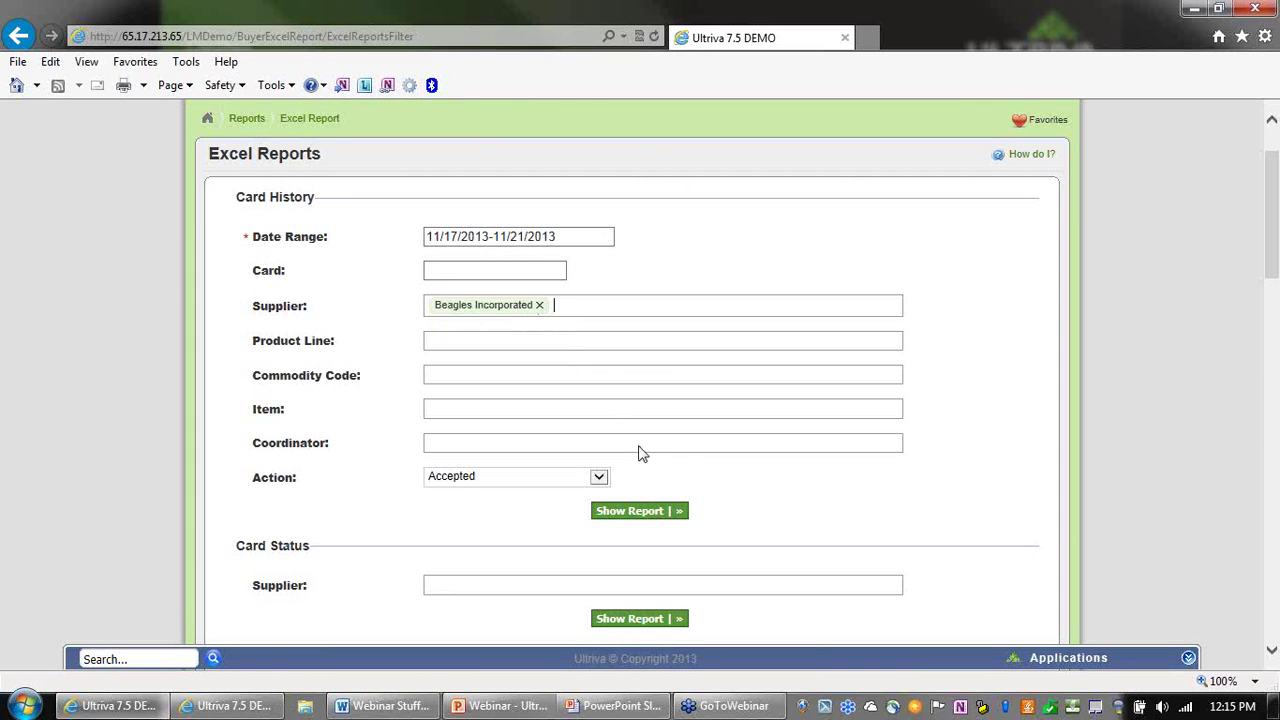
{"action": "left_click", "coordinate": [599, 479]}
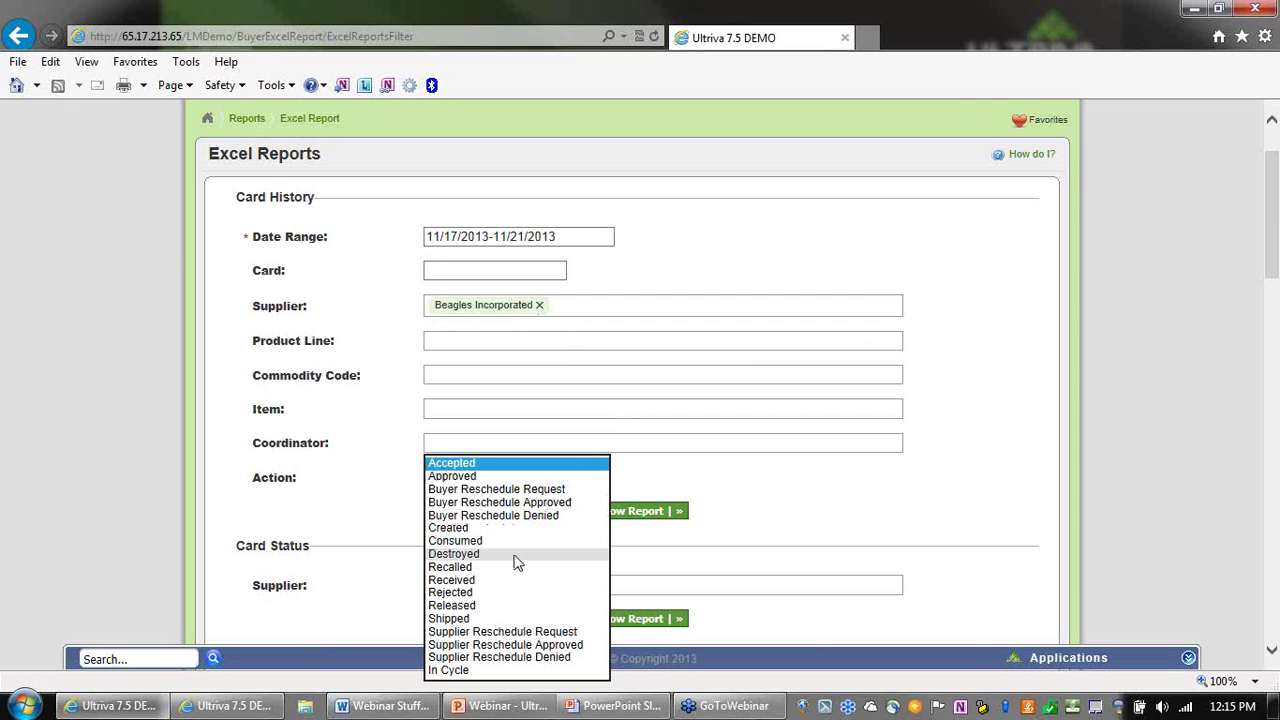
{"action": "left_click", "coordinate": [473, 607]}
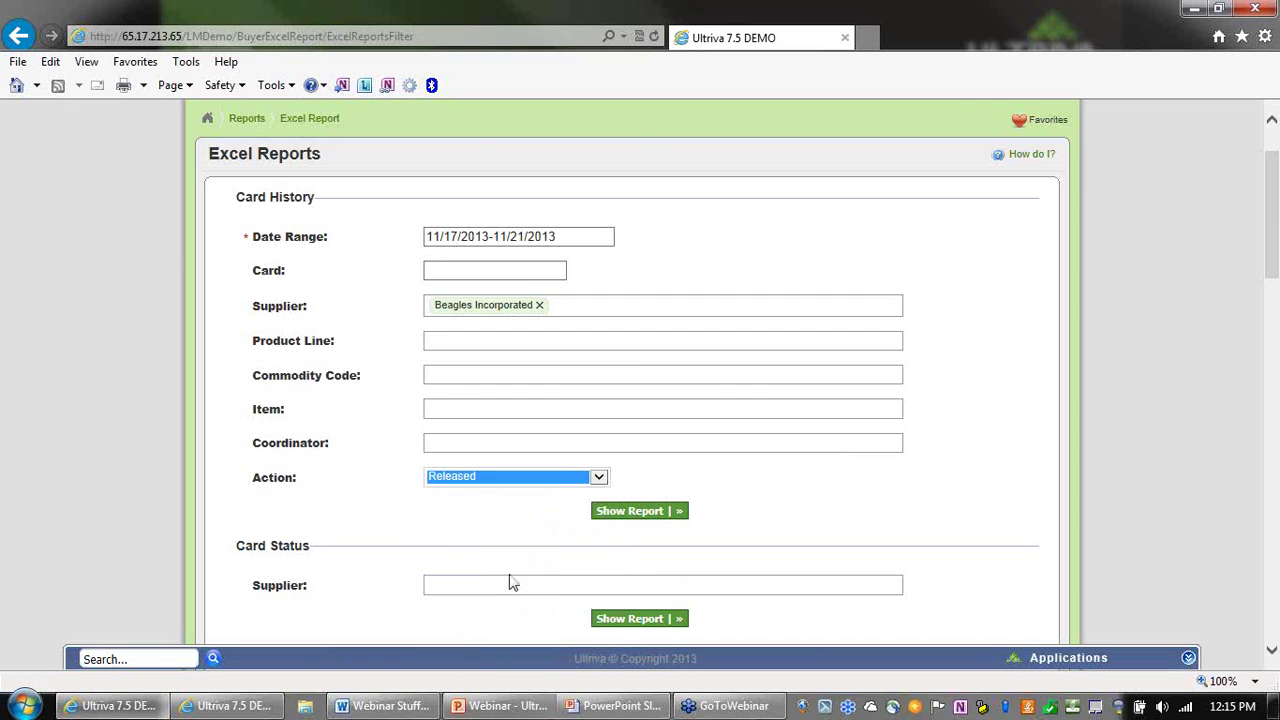
{"action": "left_click", "coordinate": [598, 479]}
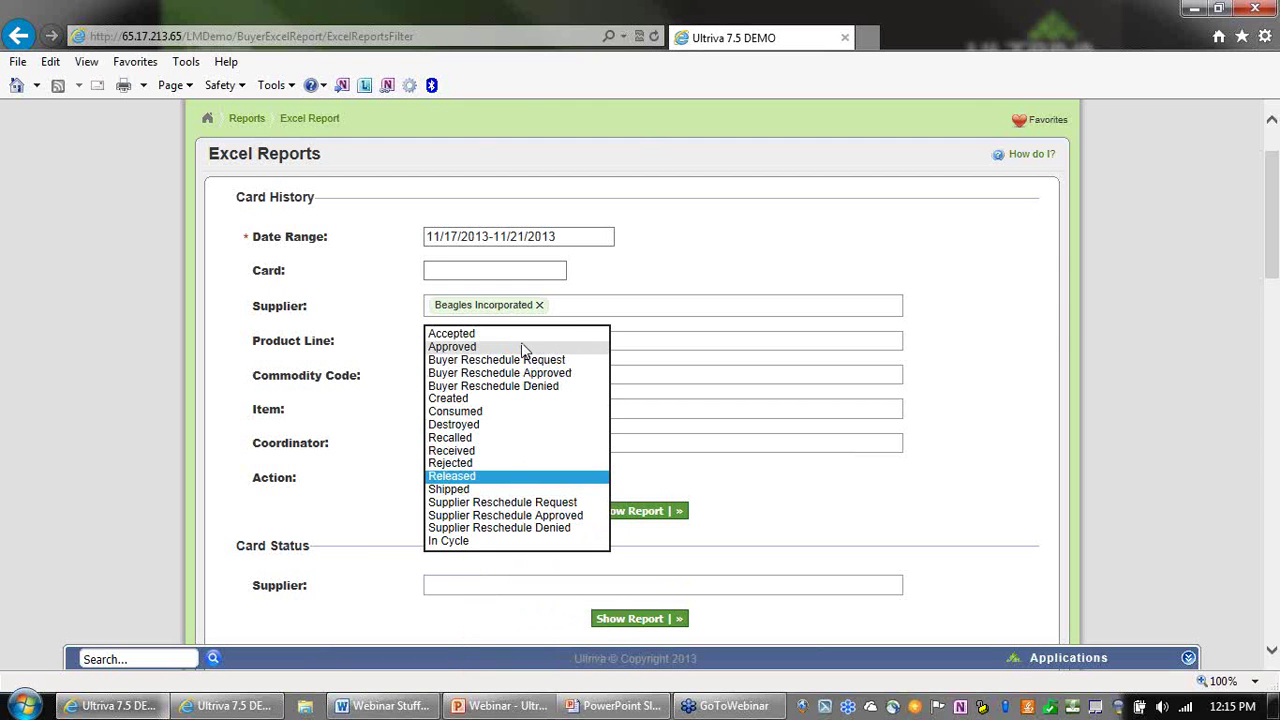
{"action": "left_click", "coordinate": [468, 477]}
Run the Card History report and open CardHistoryExcel.xls in Excel, fitting the workbook display to the window.
{"action": "left_click", "coordinate": [652, 516]}
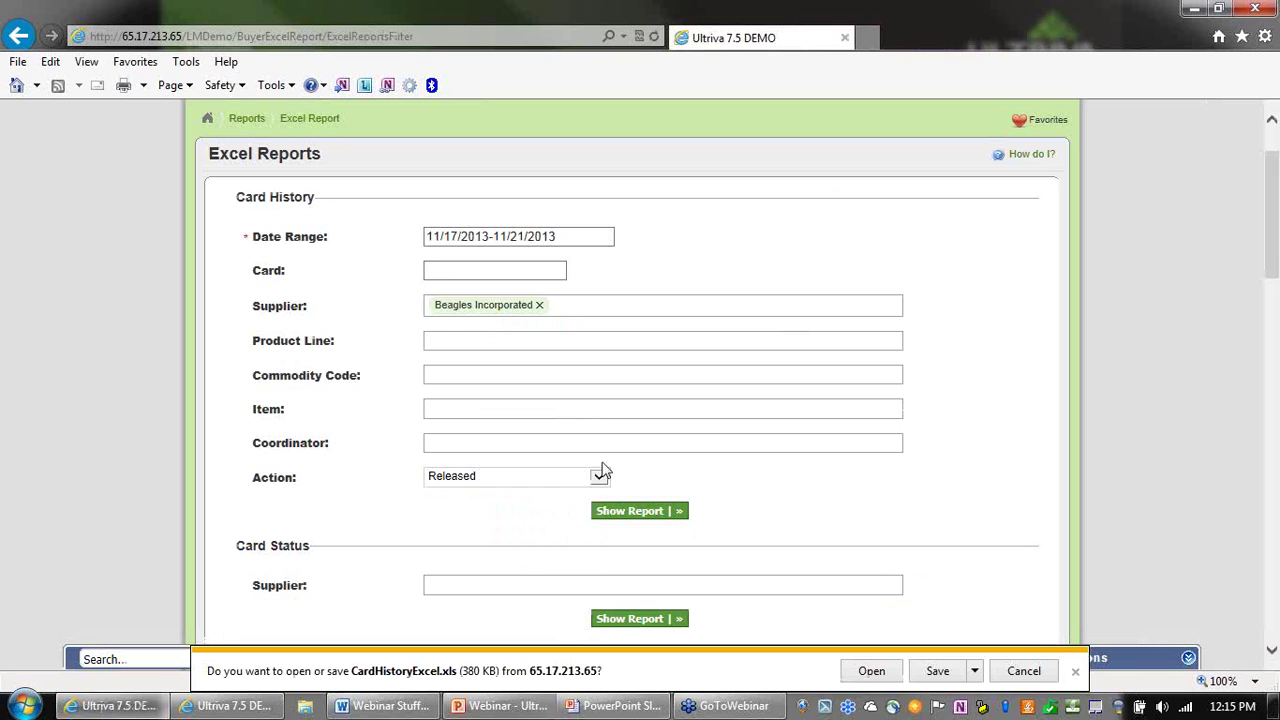
{"action": "left_click", "coordinate": [871, 672]}
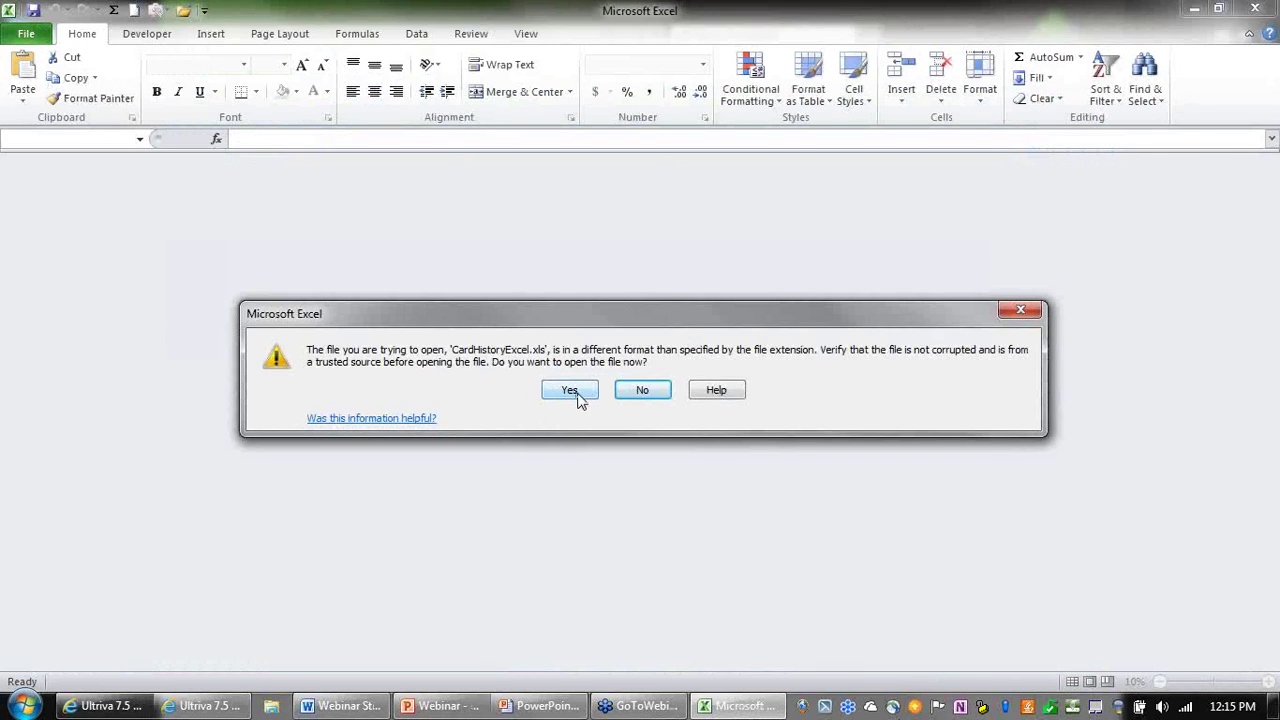
{"action": "left_click", "coordinate": [570, 392]}
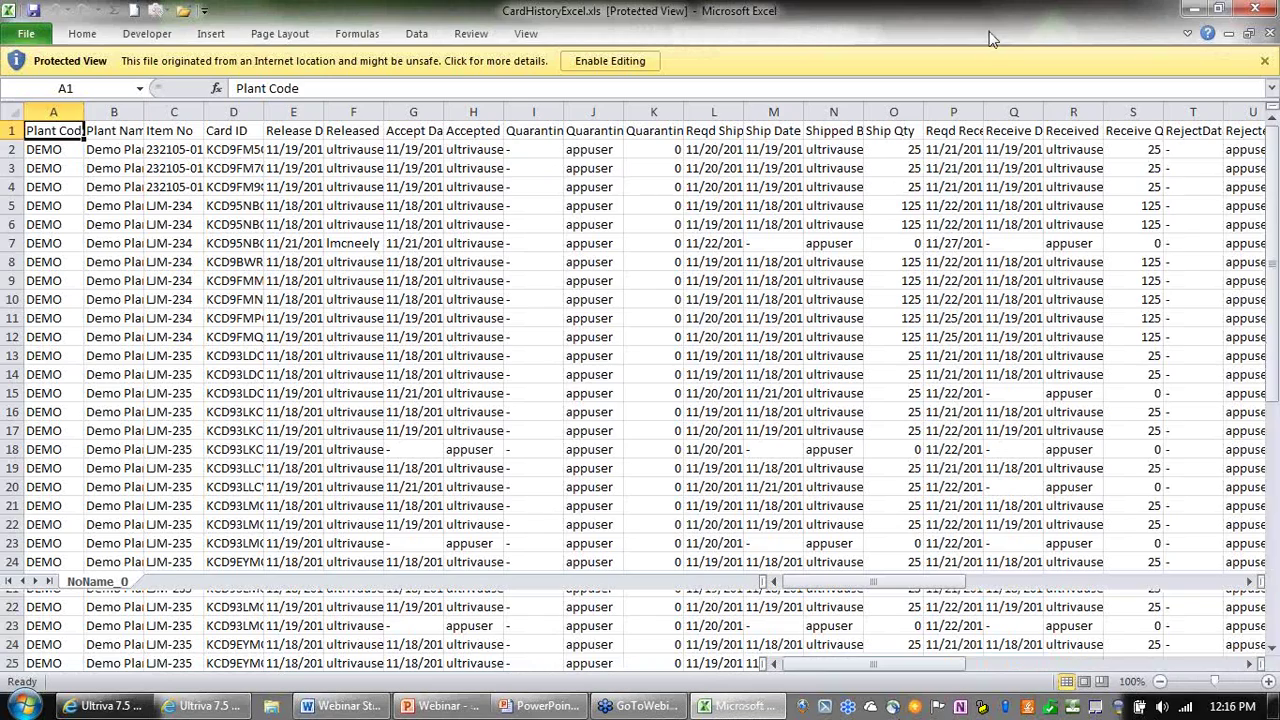
{"action": "left_click", "coordinate": [773, 372]}
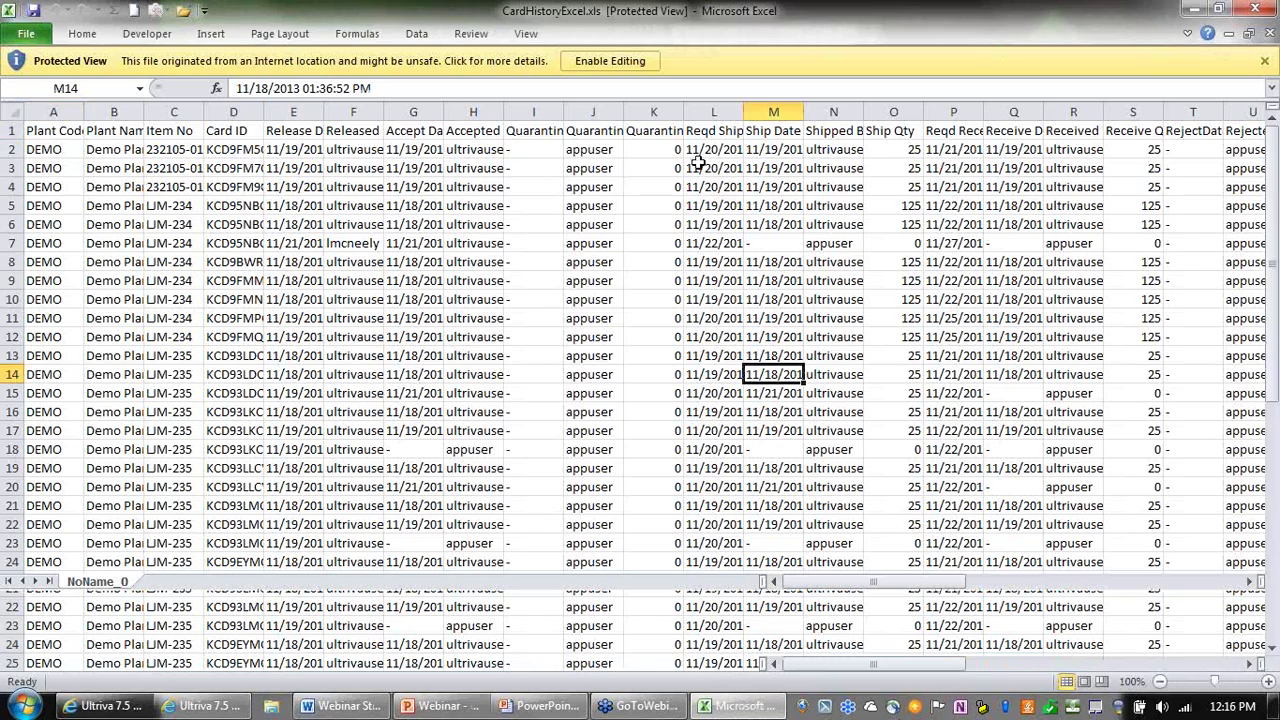
{"action": "double_click", "coordinate": [800, 22]}
{"action": "double_click", "coordinate": [800, 18]}
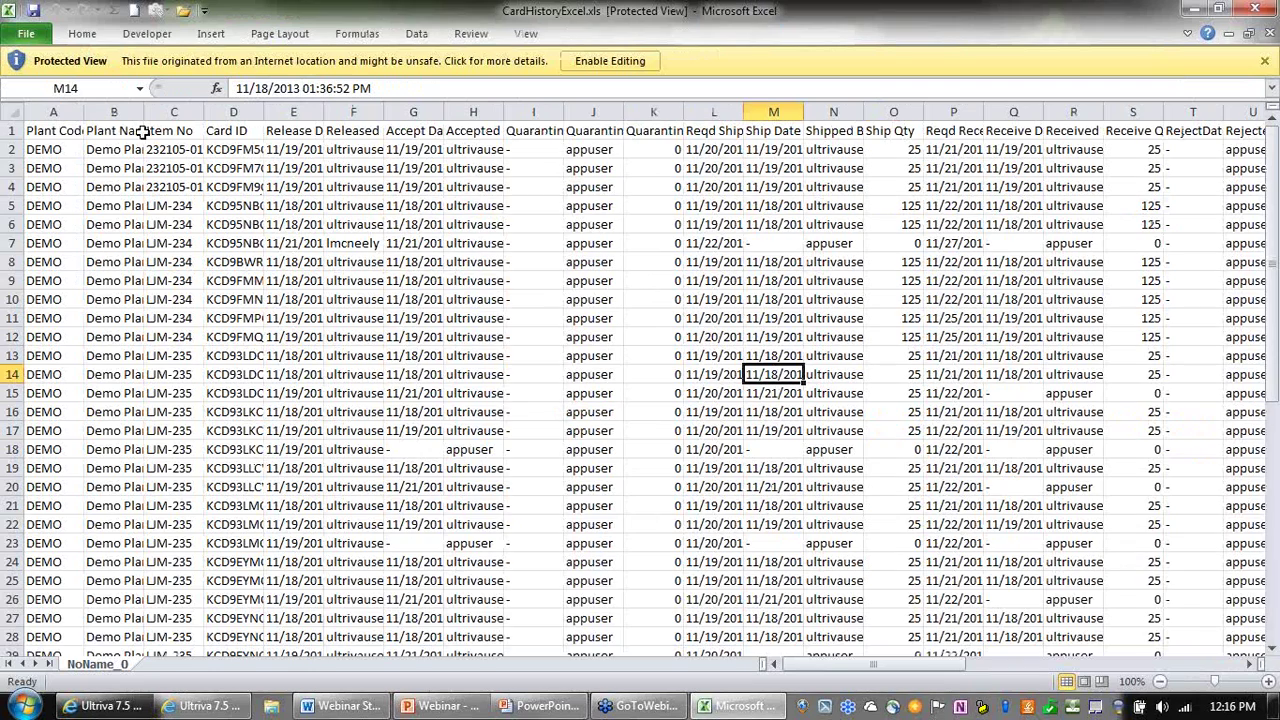
Widen the Item No and Release Date columns of the card history sheet.
{"action": "left_click", "coordinate": [75, 133]}
{"action": "left_click", "coordinate": [117, 130]}
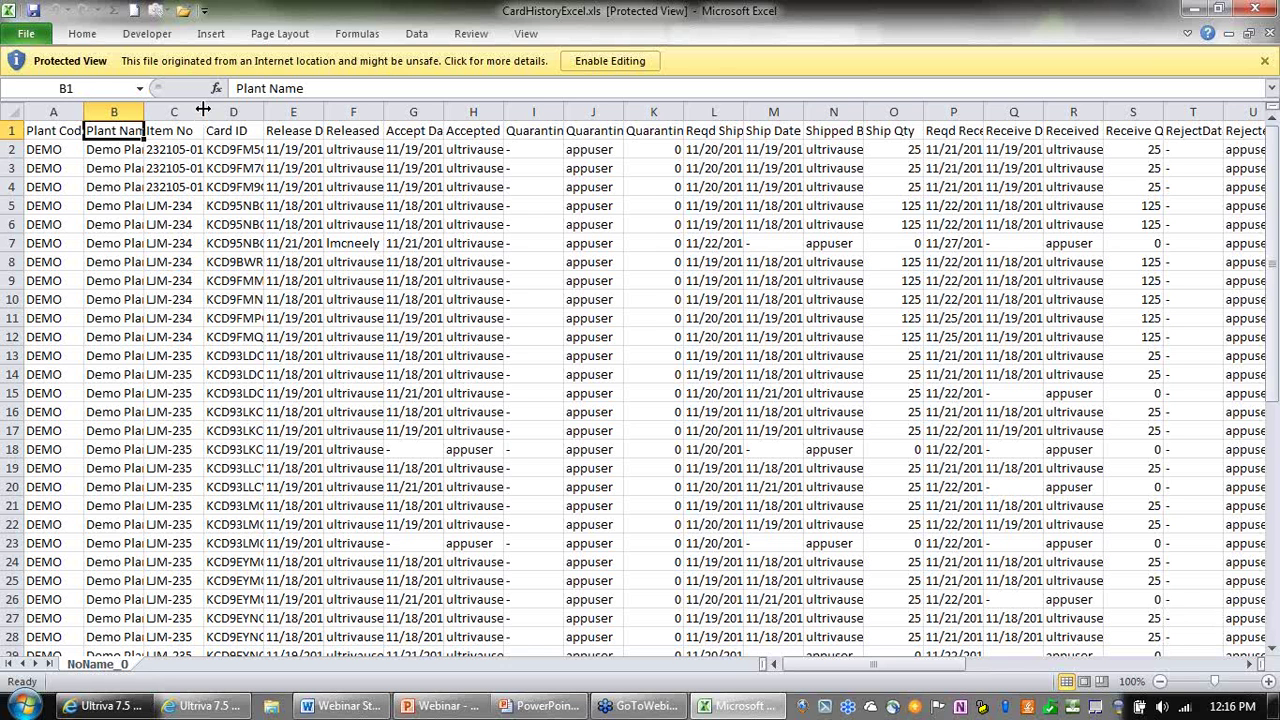
{"action": "left_click_drag", "start_coordinate": [202, 109], "coordinate": [225, 109]}
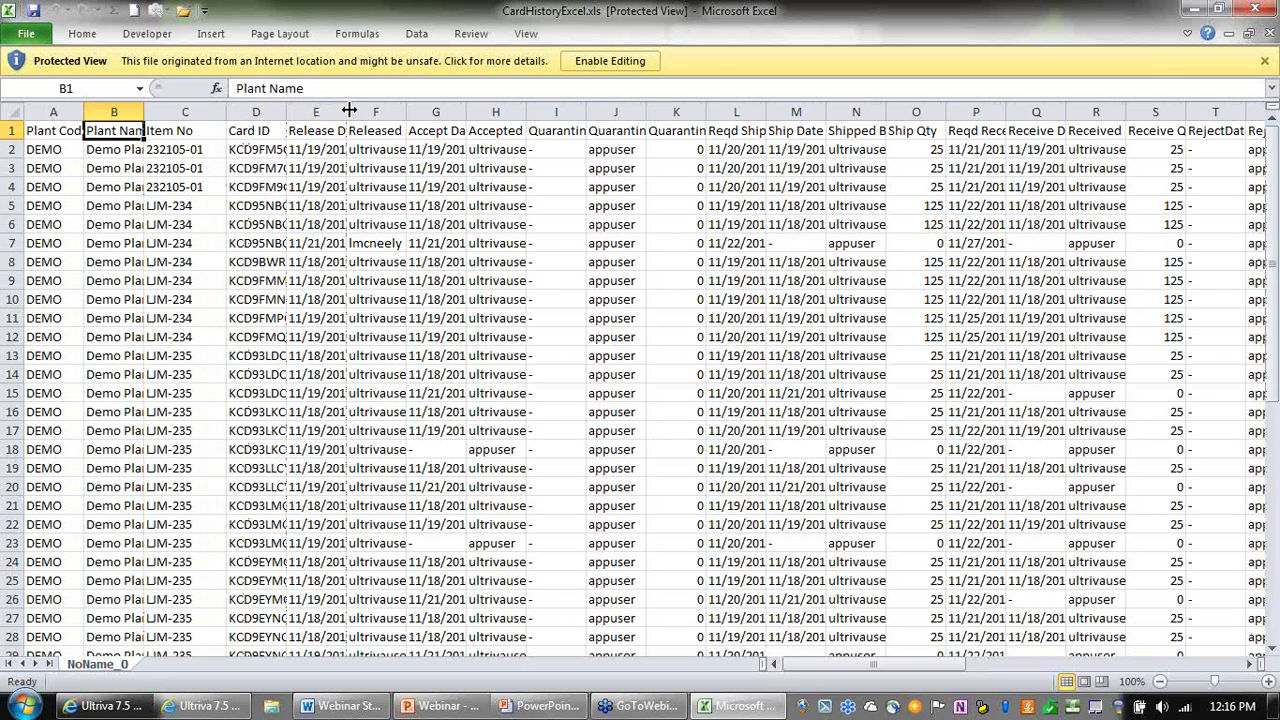
{"action": "left_click_drag", "start_coordinate": [349, 110], "coordinate": [343, 405]}
Check the full Released By heading and widen the Accept Date and Accepted By columns.
{"action": "left_click", "coordinate": [400, 158]}
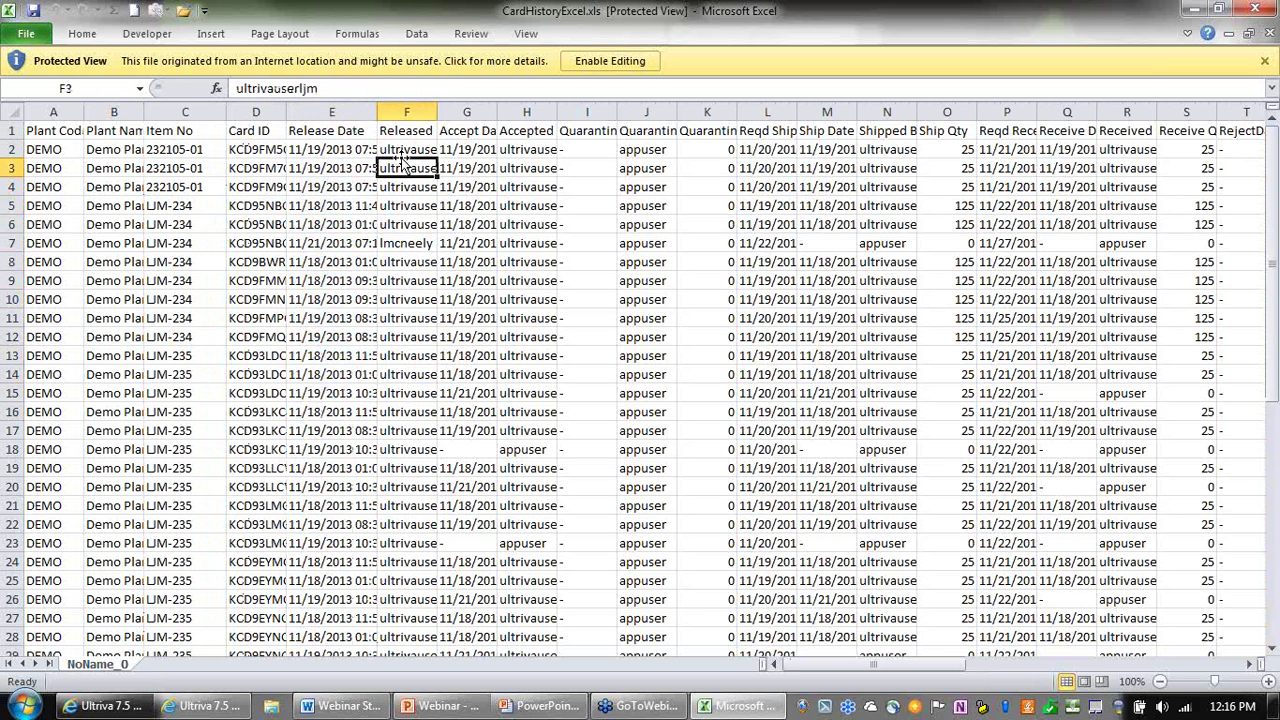
{"action": "left_click", "coordinate": [409, 131]}
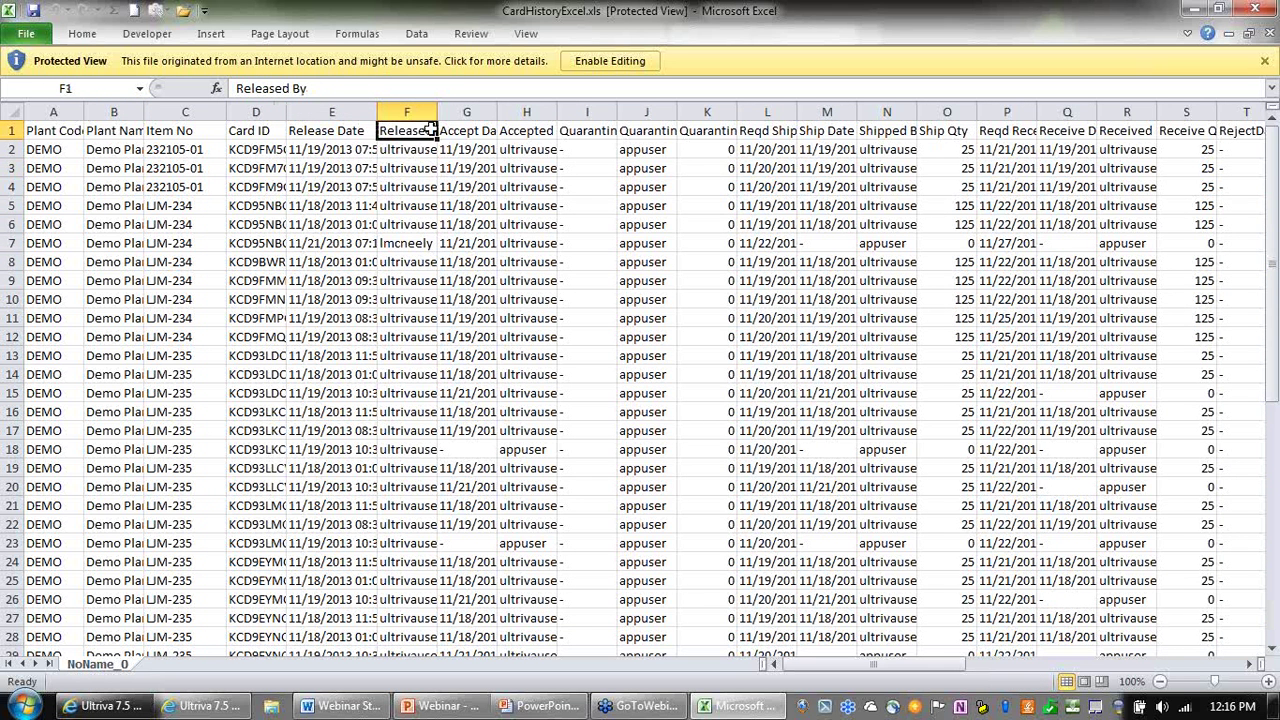
{"action": "left_click", "coordinate": [481, 149]}
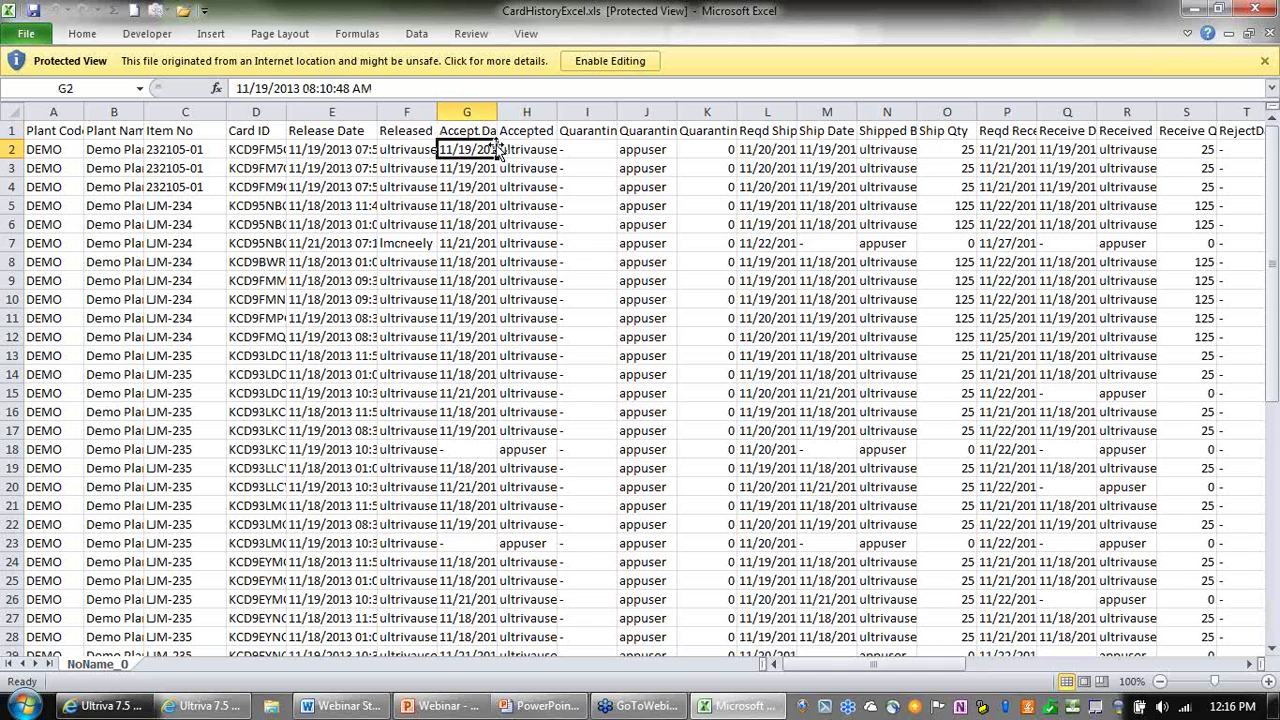
{"action": "left_click_drag", "start_coordinate": [497, 111], "coordinate": [618, 118]}
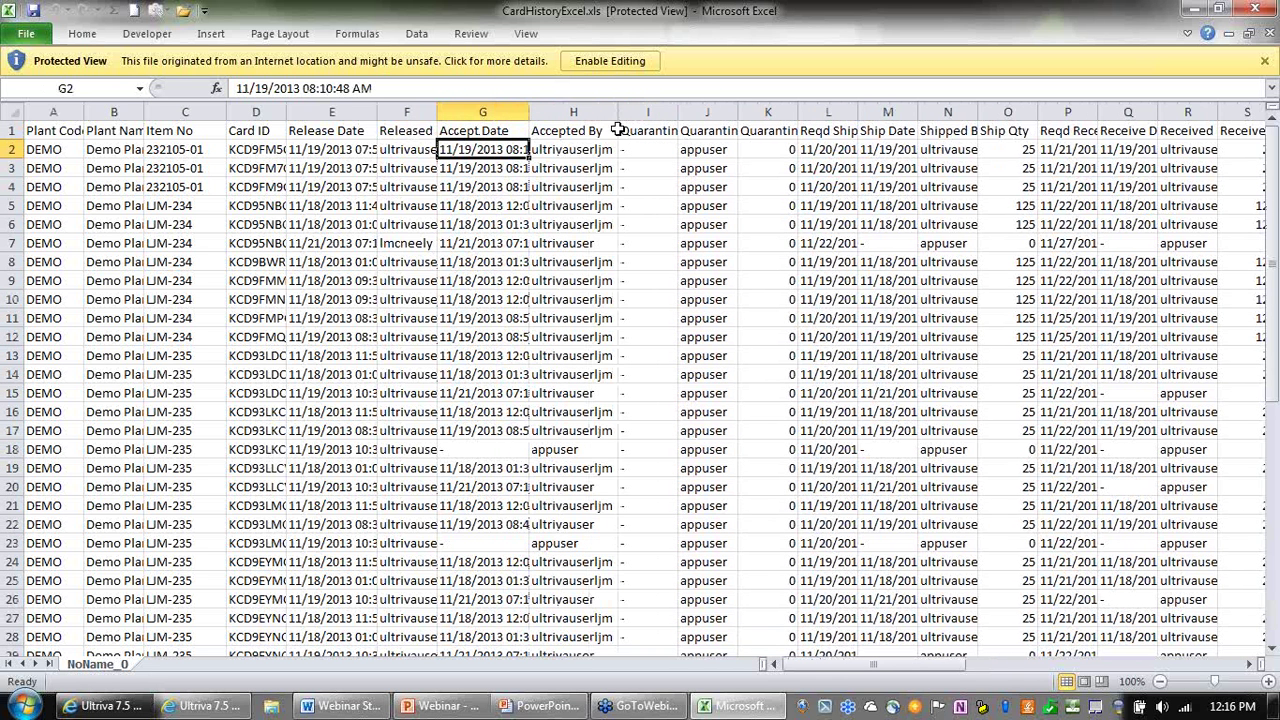
Examine the Accept Date and Accepted By columns for released cards that have no acceptance date.
{"action": "left_click", "coordinate": [503, 456]}
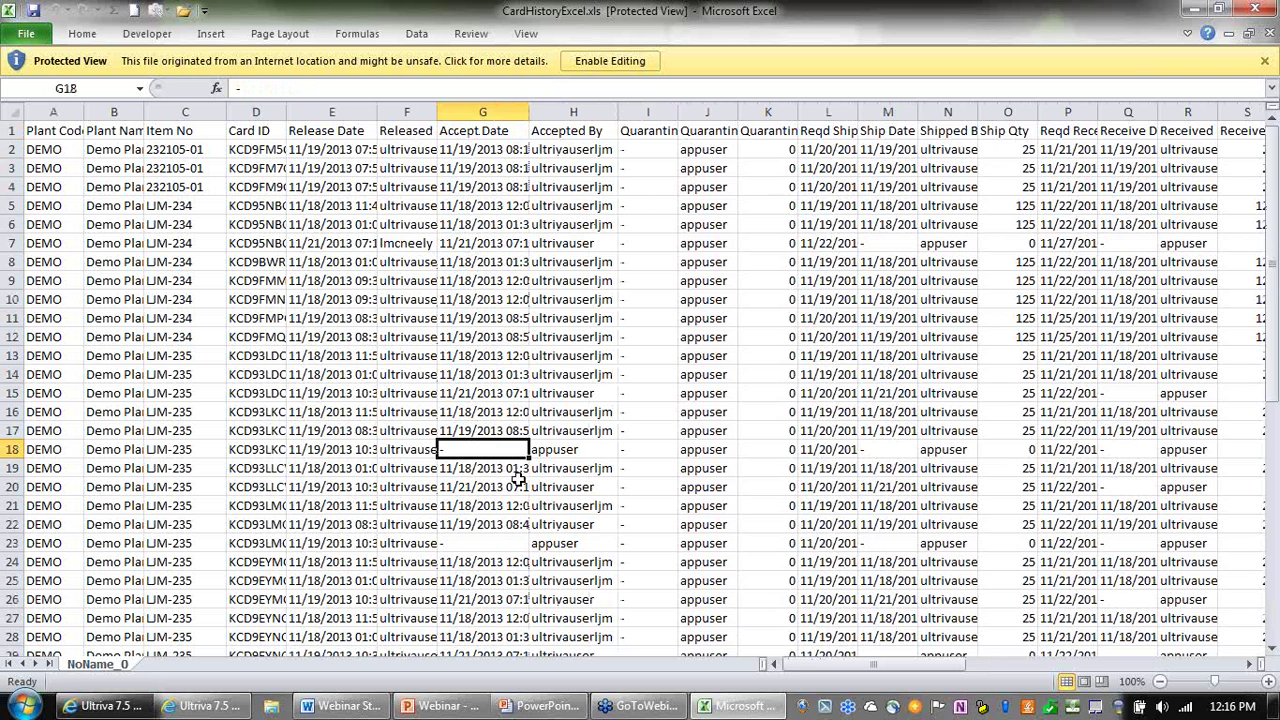
{"action": "left_click", "coordinate": [630, 462]}
{"action": "left_click", "coordinate": [483, 452]}
{"action": "left_click", "coordinate": [481, 551]}
{"action": "left_click", "coordinate": [483, 452]}
{"action": "left_click_drag", "start_coordinate": [485, 452], "coordinate": [555, 452]}
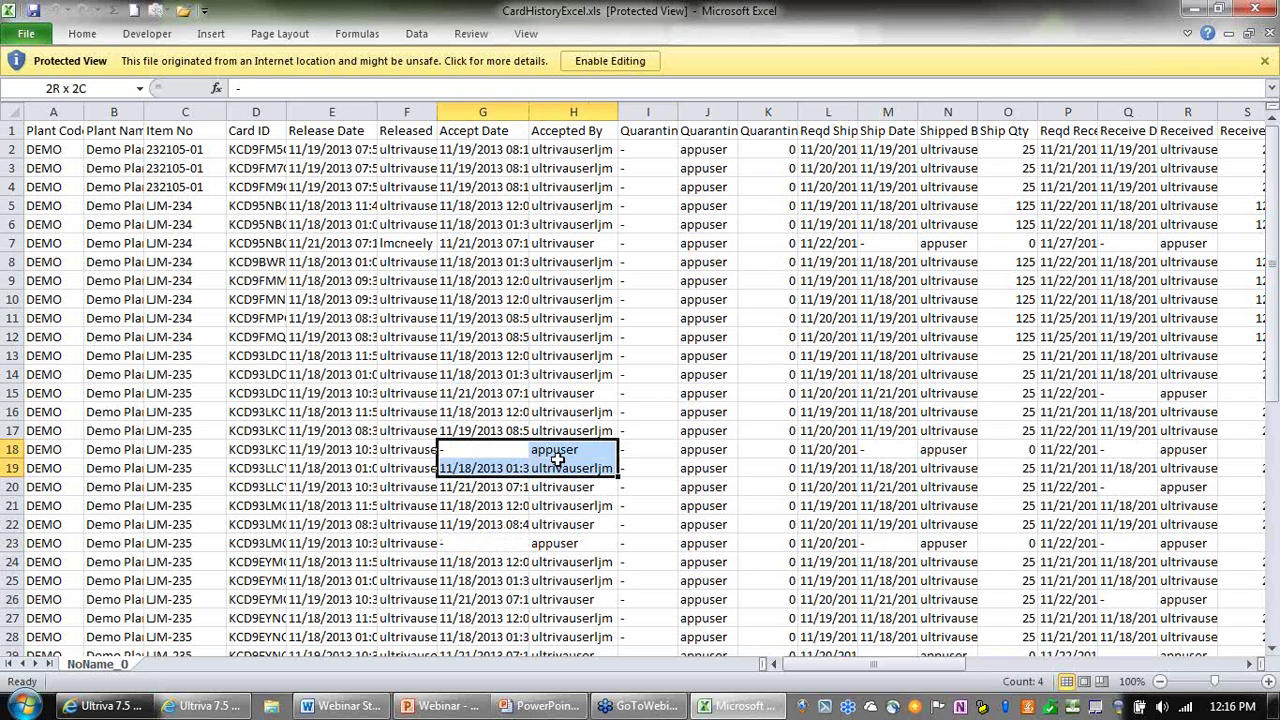
{"action": "left_click_drag", "start_coordinate": [490, 543], "coordinate": [540, 543]}
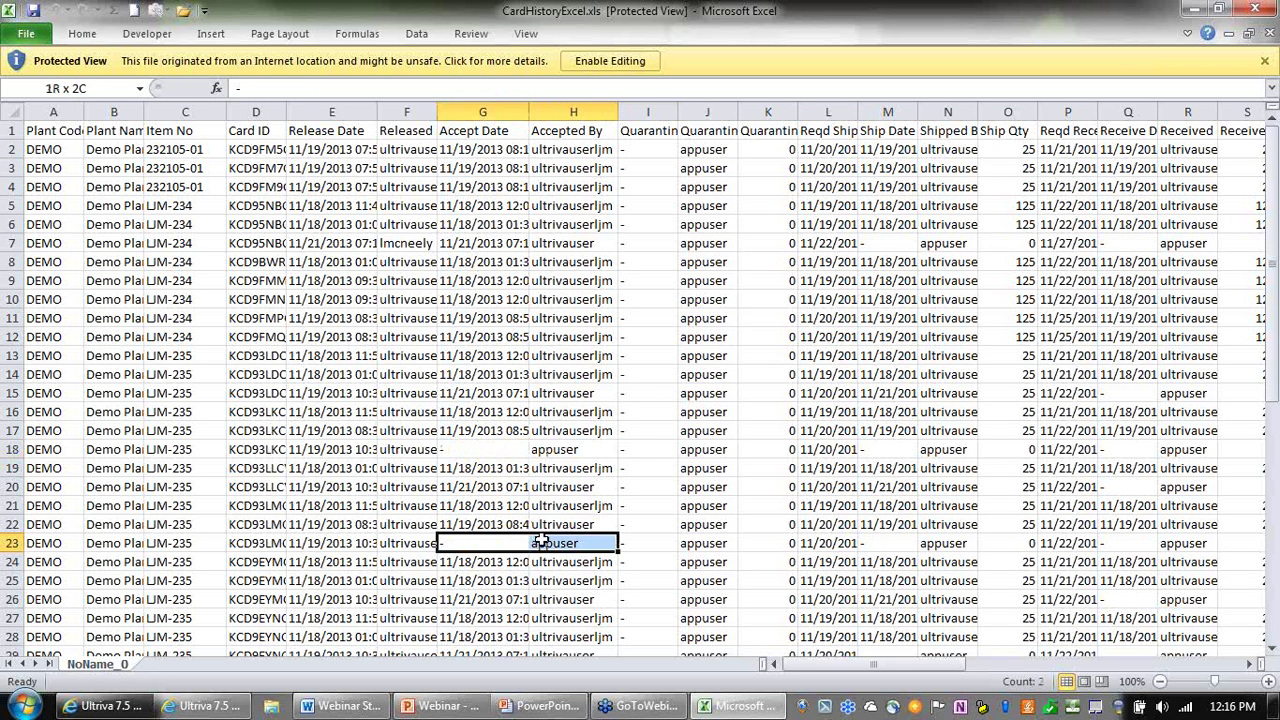
{"action": "scroll", "coordinate": [553, 511], "scroll_direction": "down", "scroll_amount": 4}
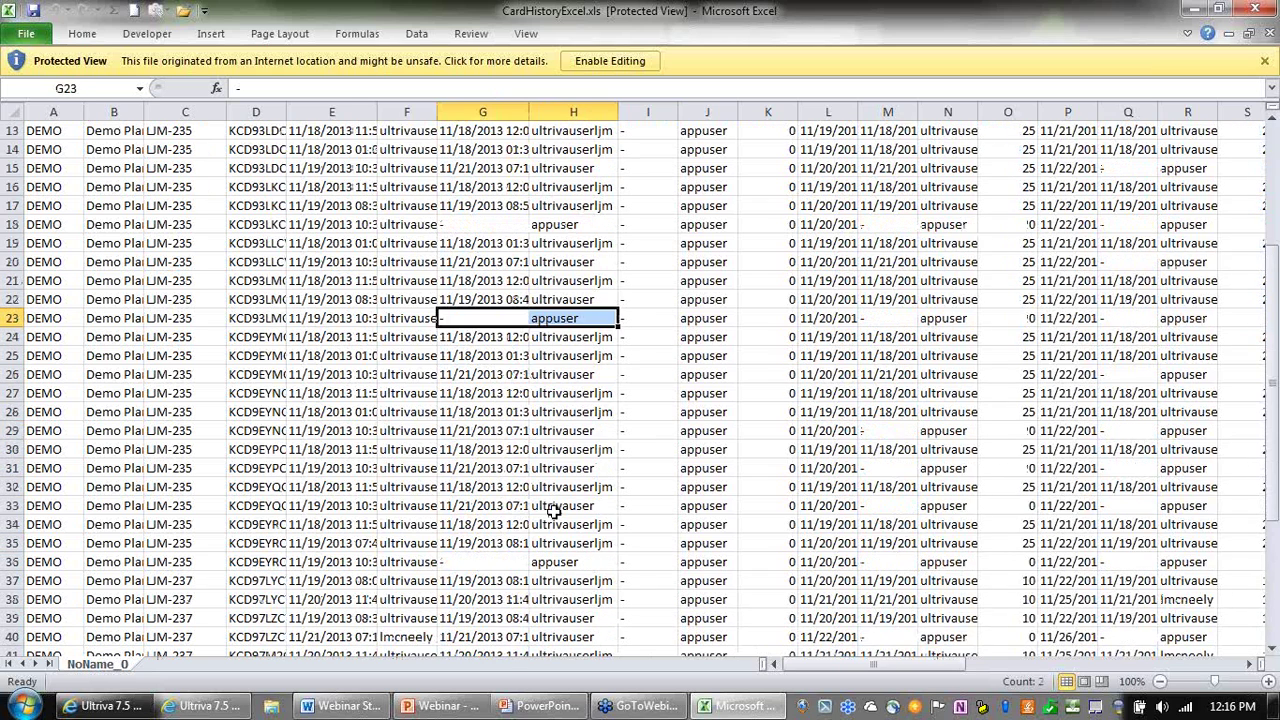
{"action": "left_click", "coordinate": [477, 565]}
{"action": "scroll", "coordinate": [520, 523], "scroll_direction": "up", "scroll_amount": 4}
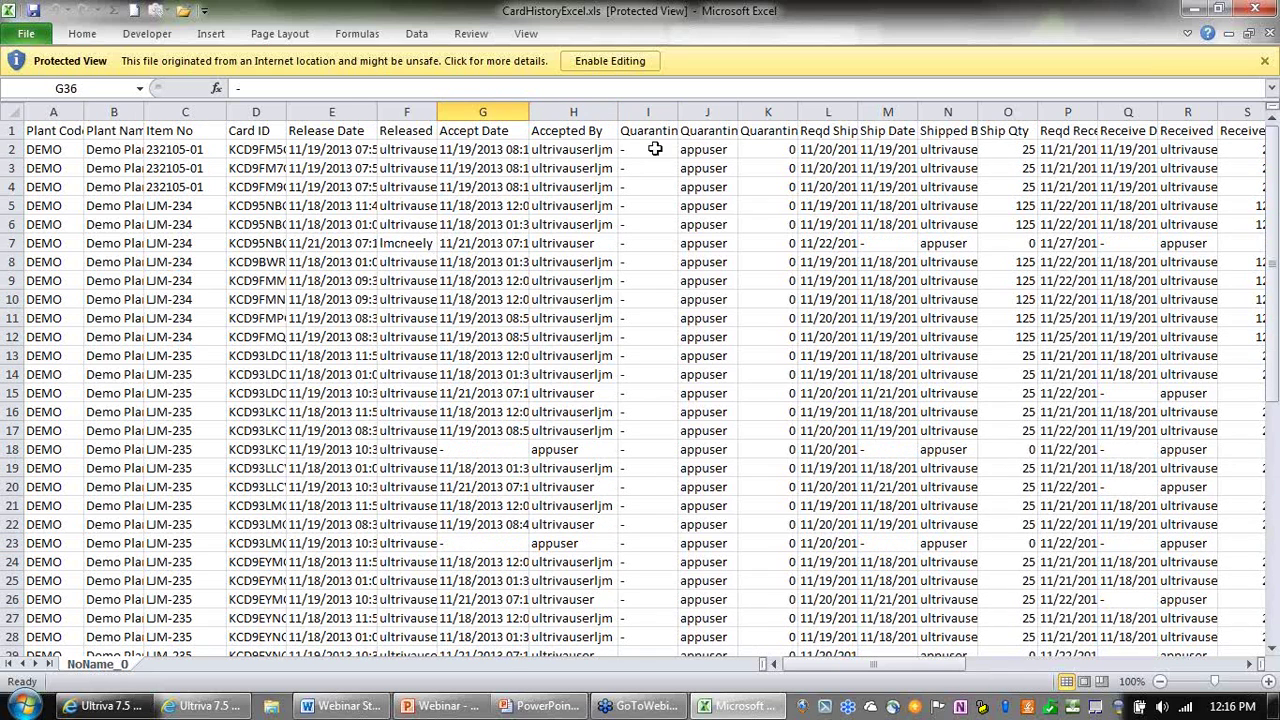
Highlight the three quarantine column headings and check the quarantine quantity of the first card.
{"action": "left_click_drag", "start_coordinate": [650, 137], "coordinate": [756, 149]}
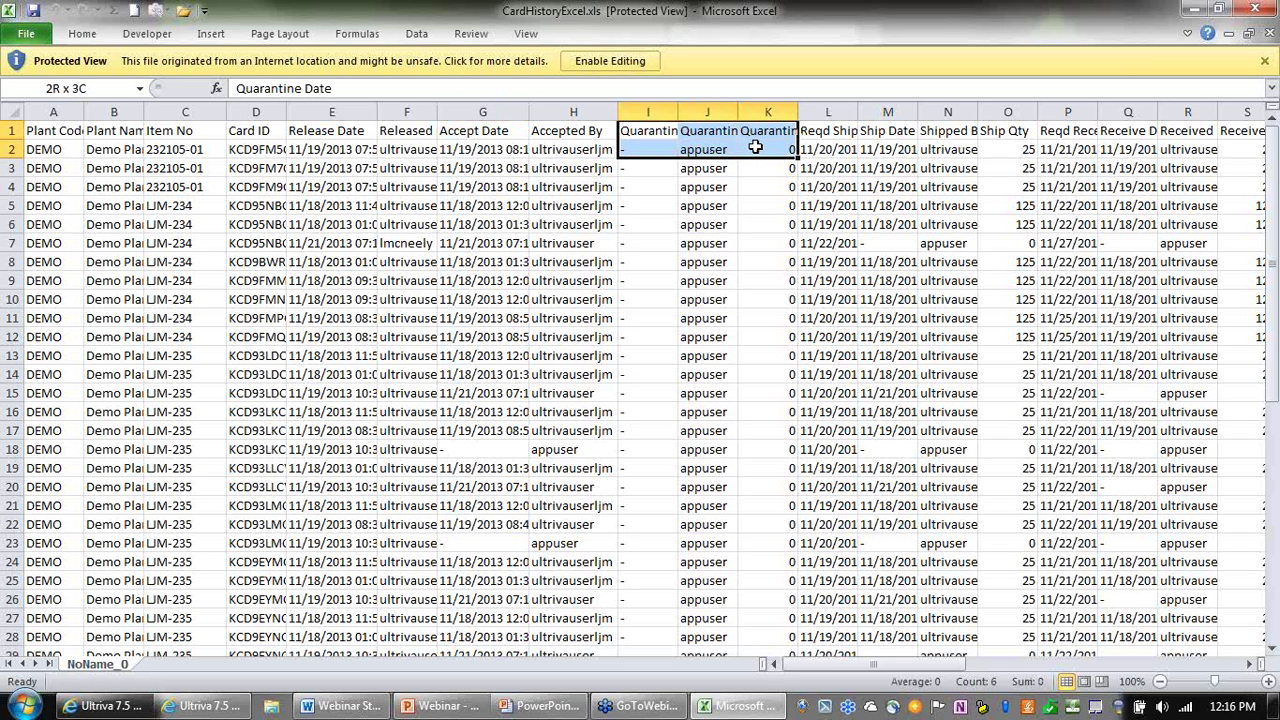
{"action": "left_click_drag", "start_coordinate": [755, 147], "coordinate": [753, 138]}
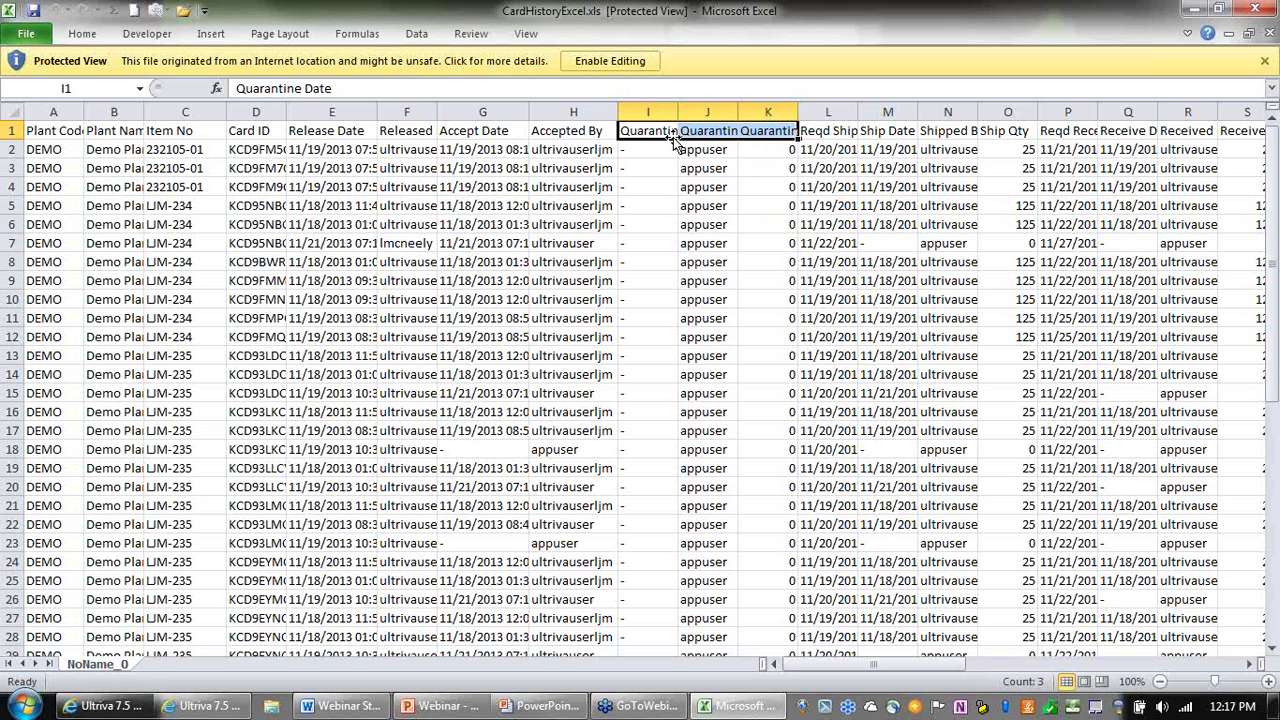
{"action": "left_click", "coordinate": [788, 149]}
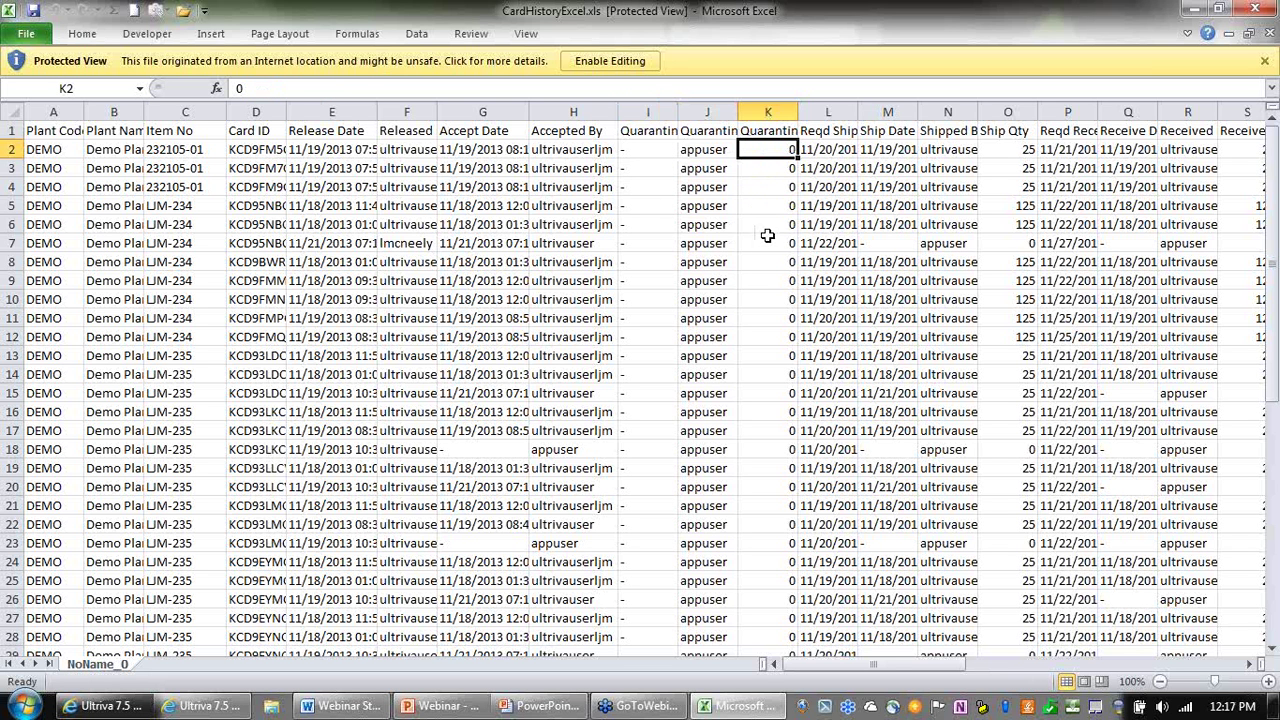
Widen the Reqd Ship, Ship Date and Shipped By columns, highlighting the ship dates in rows 3 to 14.
{"action": "left_click", "coordinate": [835, 150]}
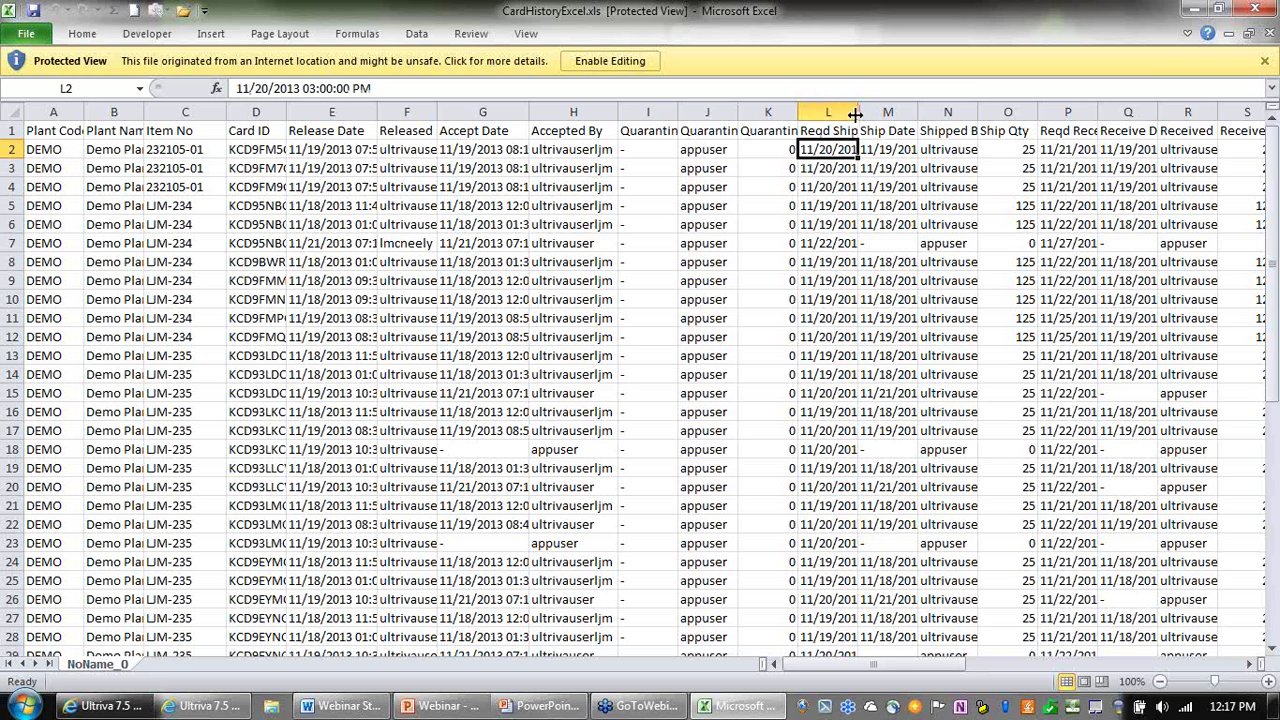
{"action": "left_click_drag", "start_coordinate": [858, 112], "coordinate": [880, 112]}
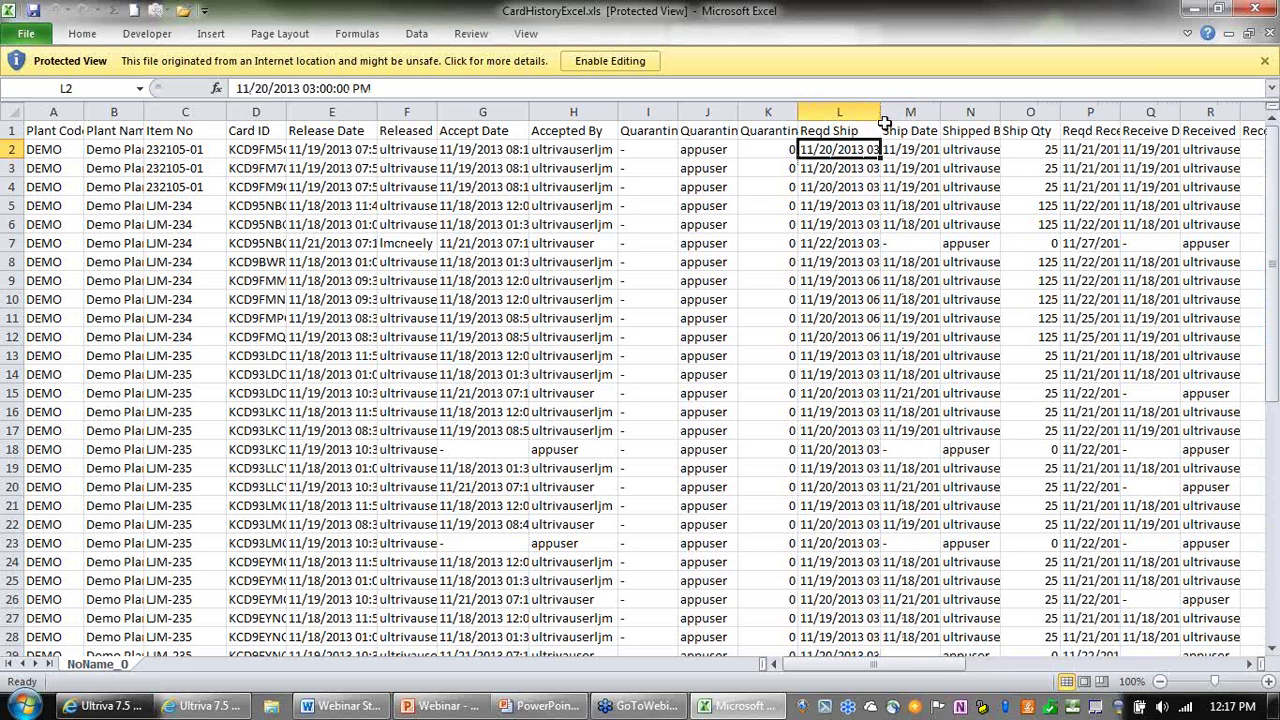
{"action": "left_click_drag", "start_coordinate": [880, 112], "coordinate": [1006, 112]}
{"action": "left_click", "coordinate": [966, 186]}
{"action": "left_click_drag", "start_coordinate": [979, 160], "coordinate": [974, 368]}
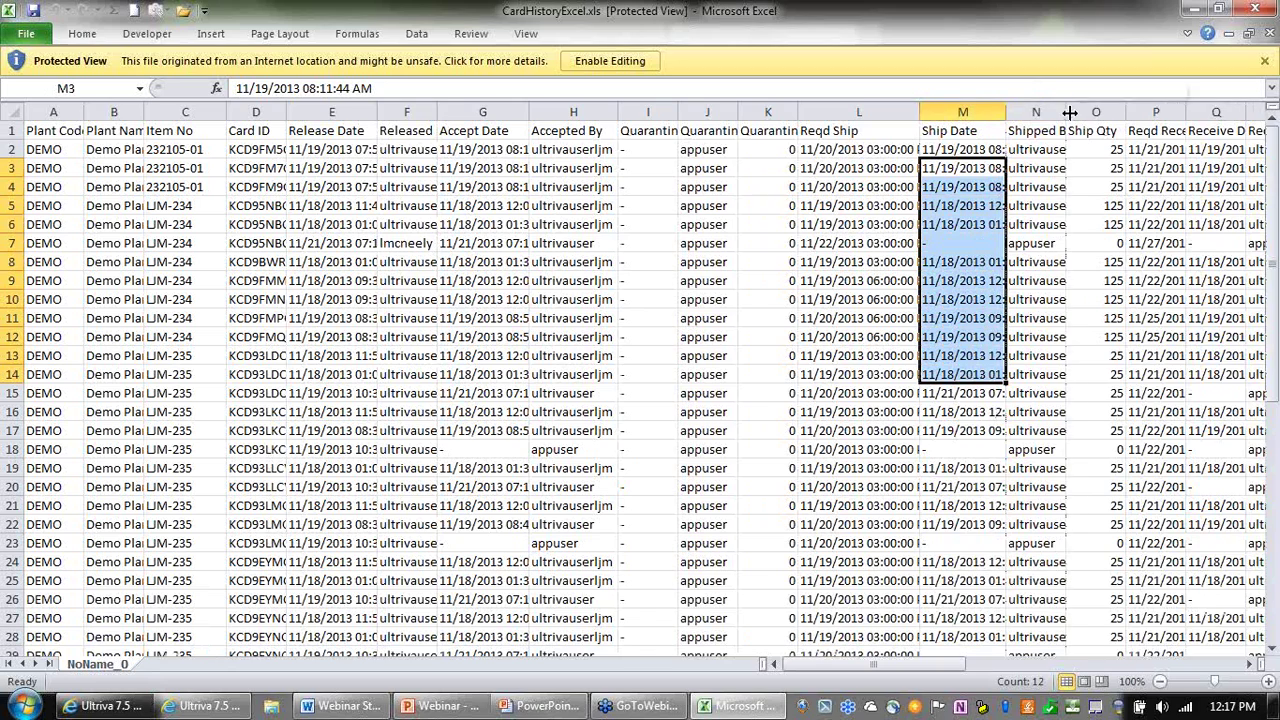
{"action": "left_click_drag", "start_coordinate": [1069, 112], "coordinate": [1081, 113]}
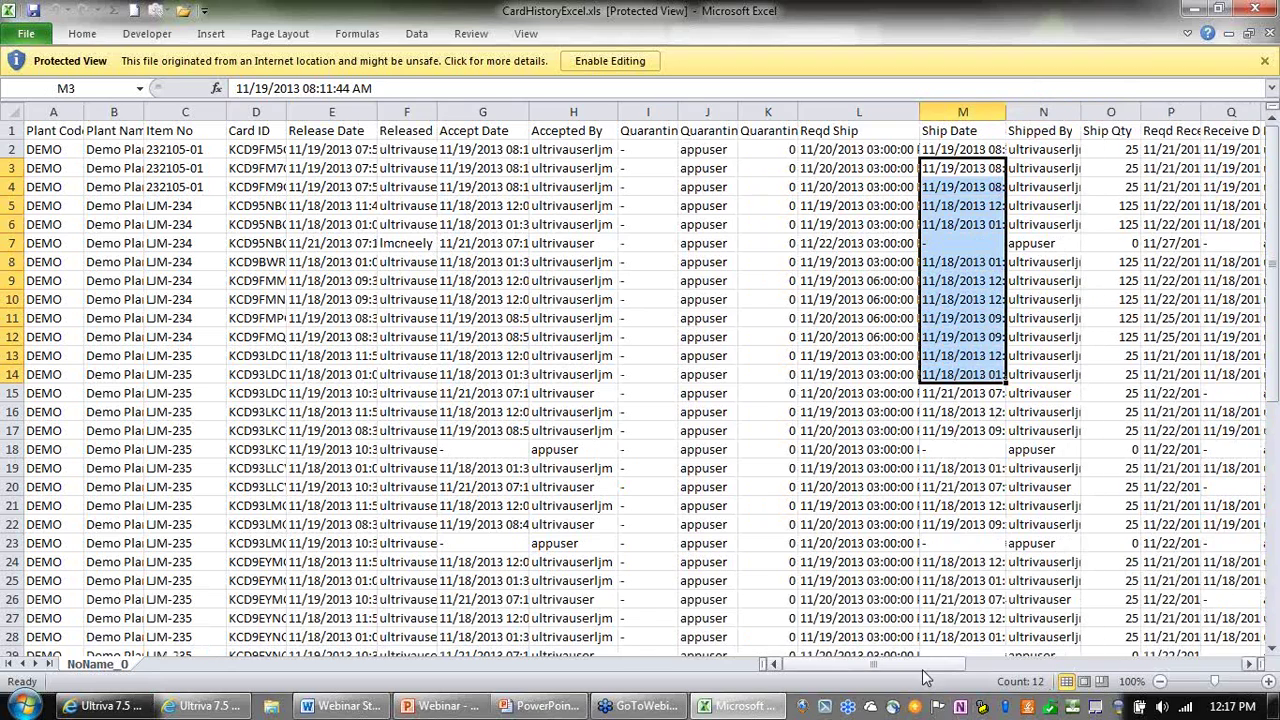
Widen the Reqd Receive and Receive Date columns and highlight their date entries.
{"action": "left_click_drag", "start_coordinate": [928, 664], "coordinate": [1018, 676]}
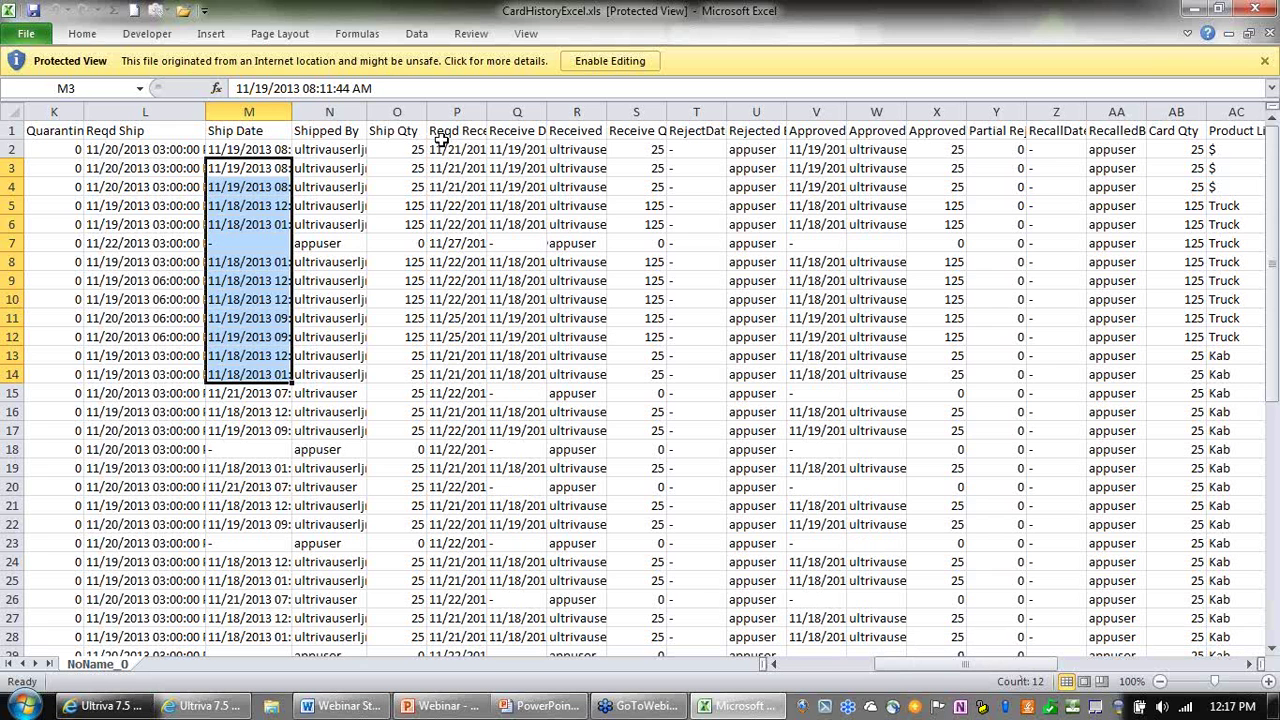
{"action": "left_click_drag", "start_coordinate": [457, 150], "coordinate": [521, 230]}
{"action": "left_click", "coordinate": [517, 168]}
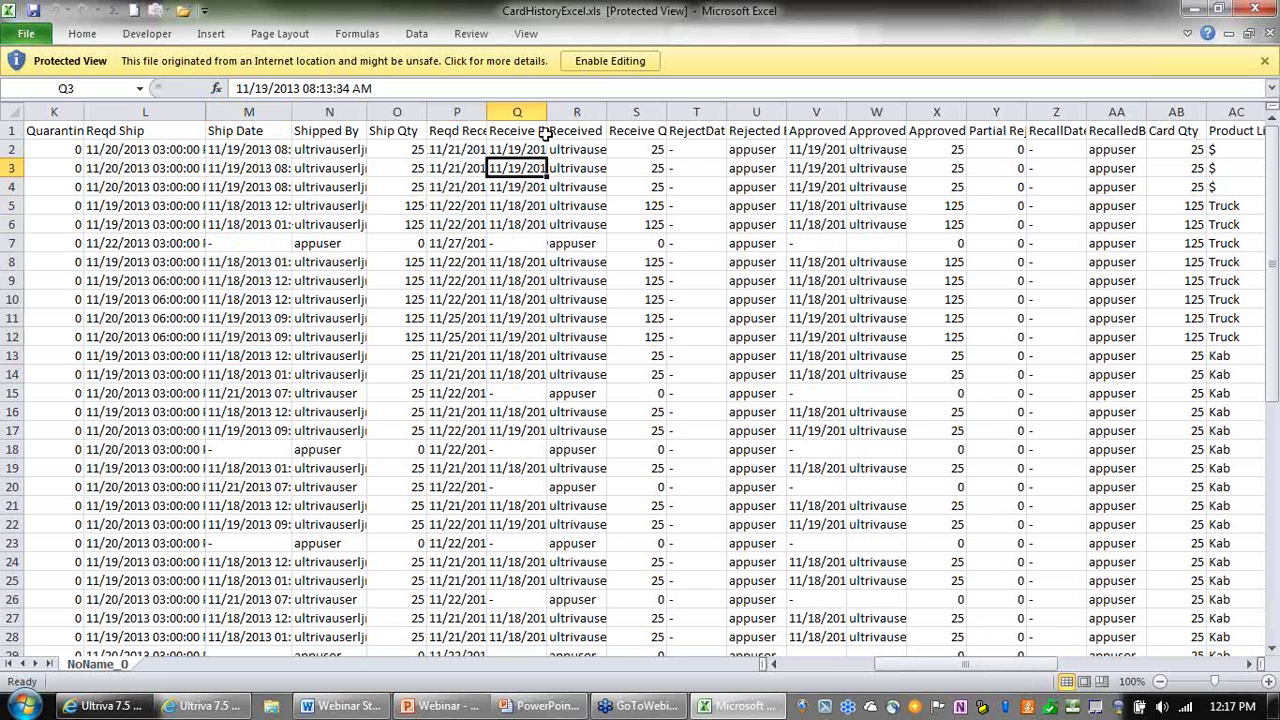
{"action": "left_click_drag", "start_coordinate": [488, 114], "coordinate": [503, 352]}
{"action": "double_click", "coordinate": [488, 114]}
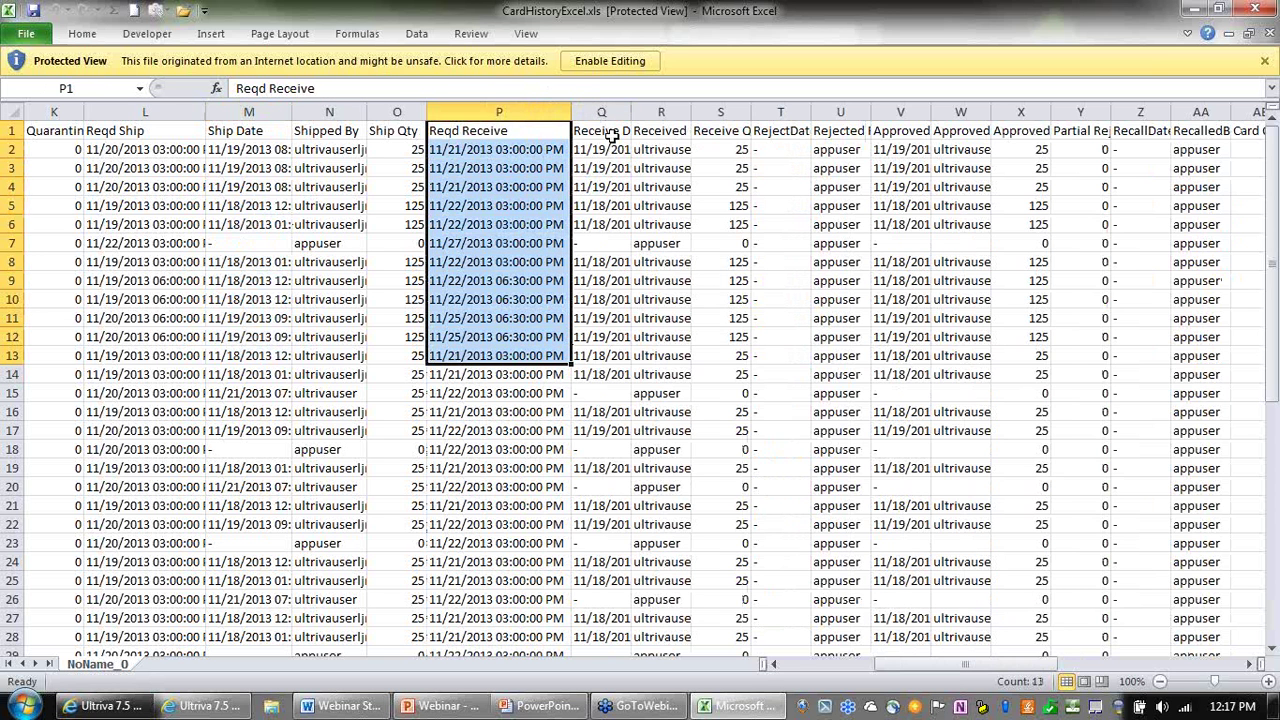
{"action": "left_click", "coordinate": [612, 135]}
{"action": "left_click_drag", "start_coordinate": [634, 120], "coordinate": [661, 492]}
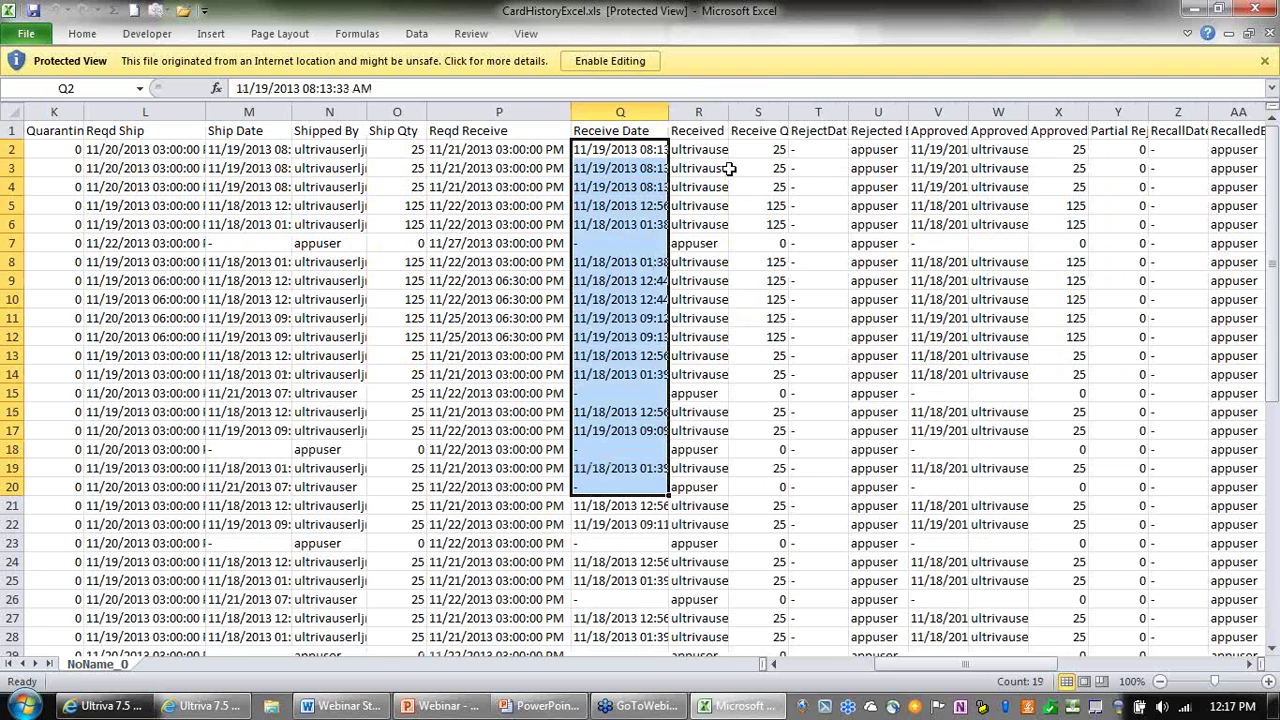
Review the received-by entries and the approval, partial reject and recall columns of the card history.
{"action": "left_click_drag", "start_coordinate": [704, 152], "coordinate": [709, 375]}
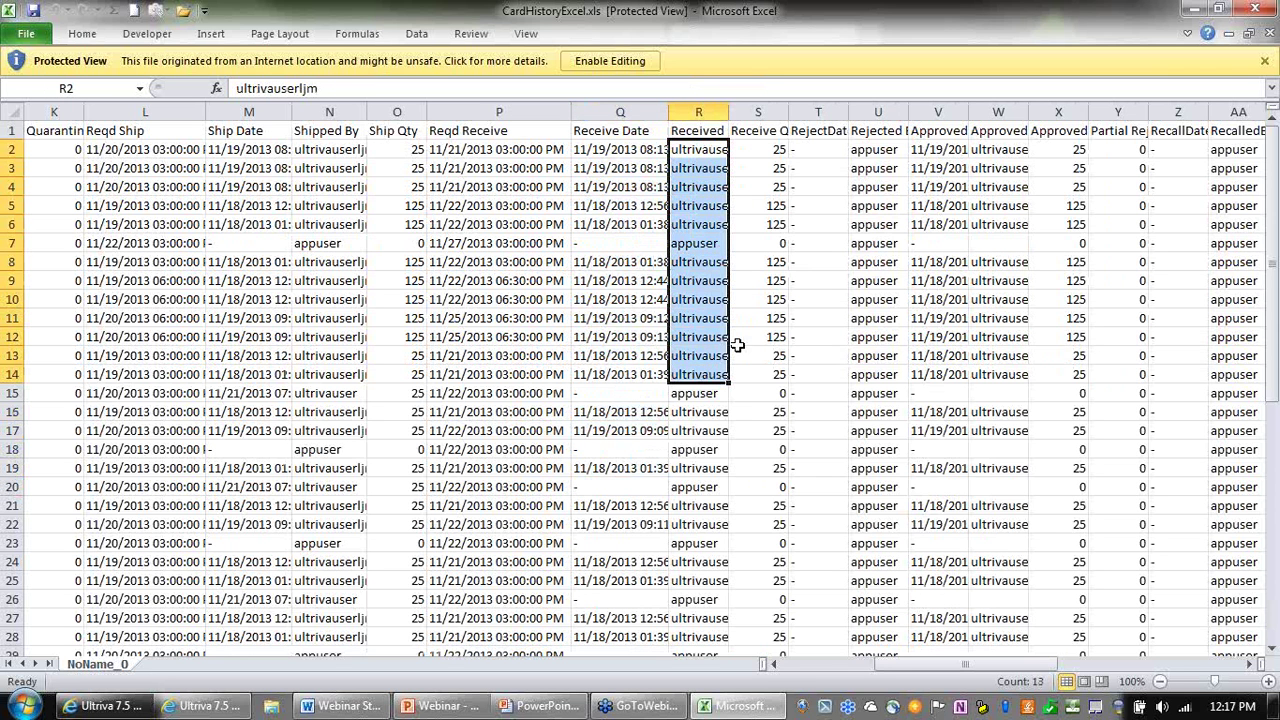
{"action": "left_click", "coordinate": [957, 176]}
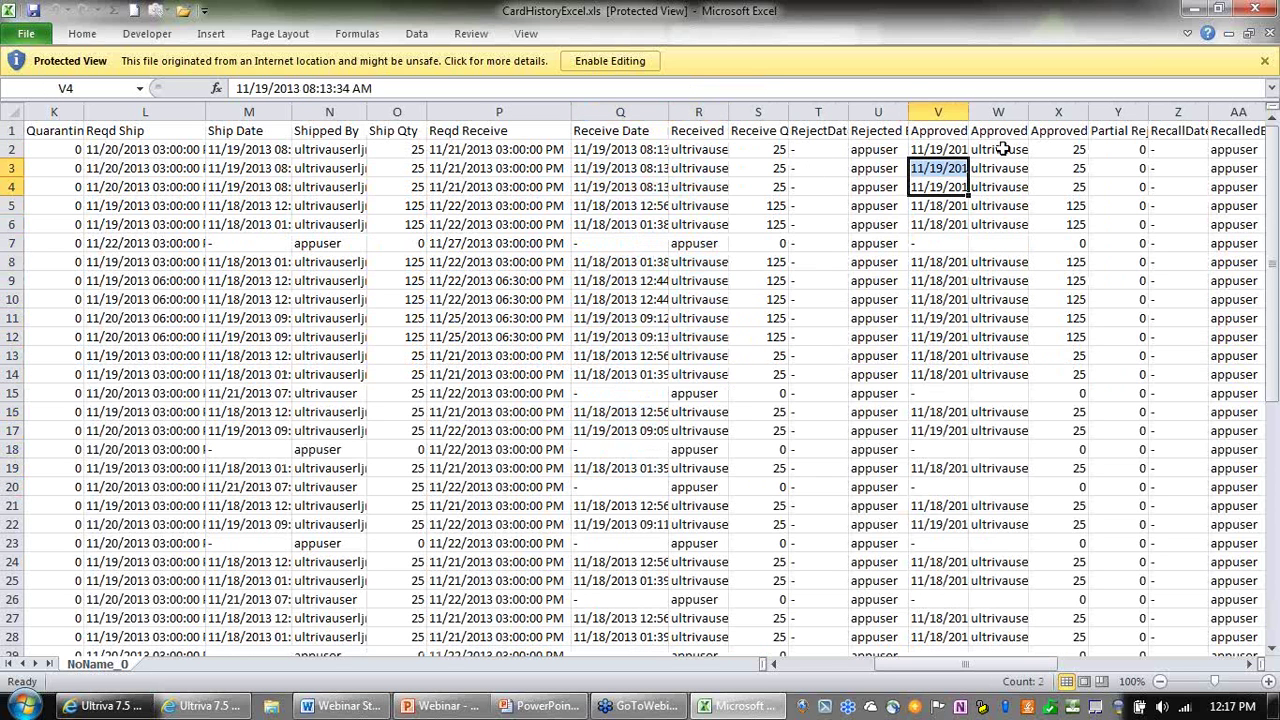
{"action": "left_click", "coordinate": [1004, 148]}
{"action": "key", "text": "Right"}
{"action": "key", "text": "Right"}
{"action": "key", "text": "Right"}
{"action": "key", "text": "Right"}
{"action": "key", "text": "Right"}
{"action": "key", "text": "Right"}
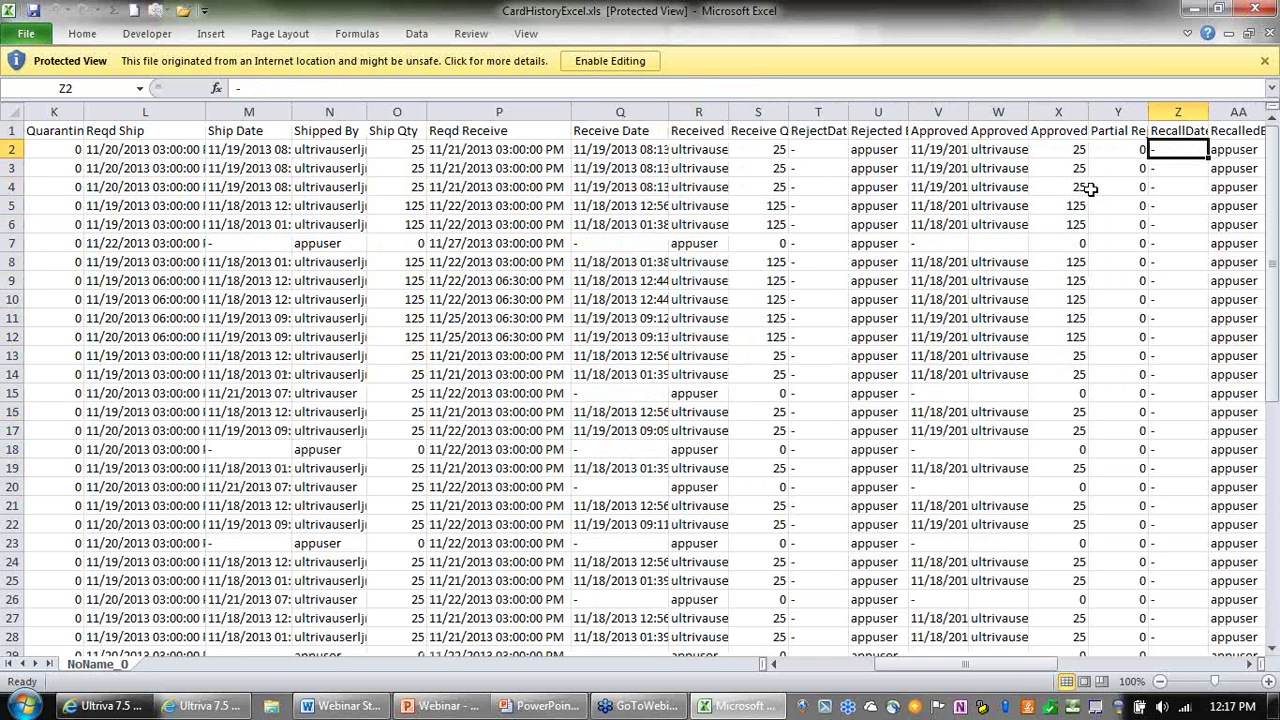
{"action": "left_click", "coordinate": [1131, 172]}
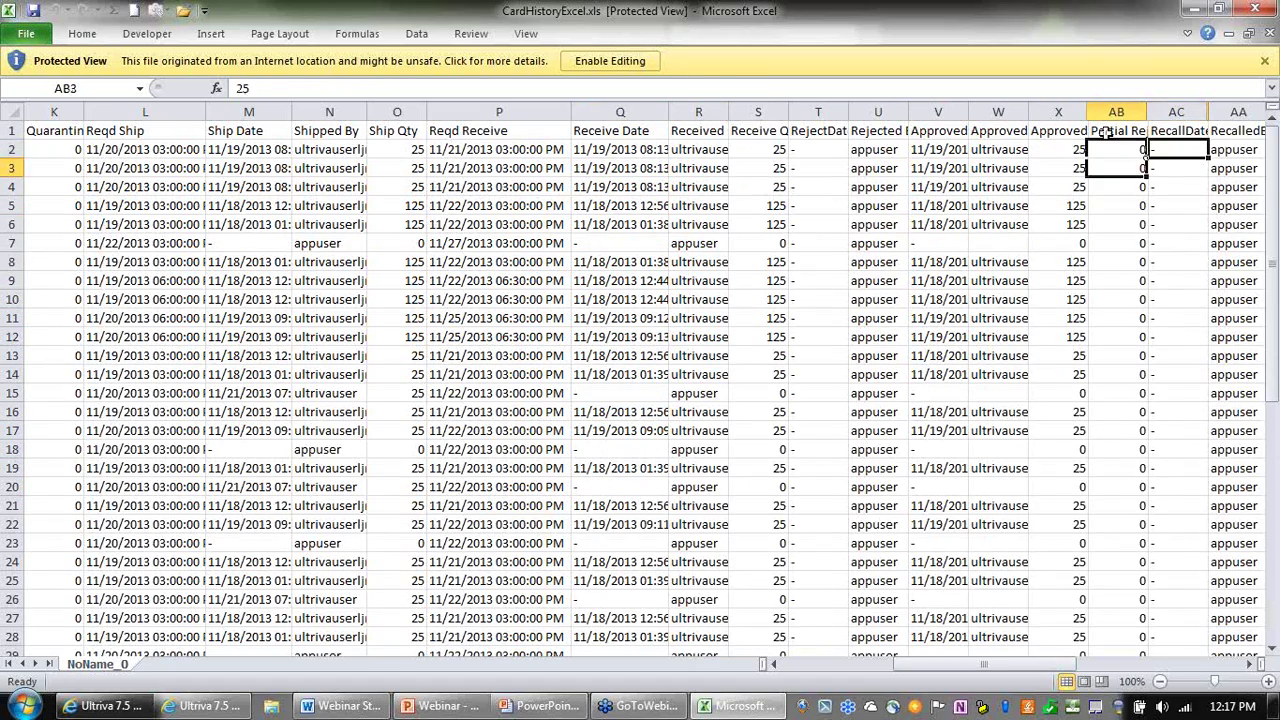
Highlight the PO No. and PO Line No. entries in rows 2 to 14 of the card history.
{"action": "key", "text": "Right"}
{"action": "key", "text": "Right"}
{"action": "key", "text": "Right"}
{"action": "key", "text": "Right"}
{"action": "key", "text": "Right"}
{"action": "key", "text": "Right"}
{"action": "key", "text": "Right"}
{"action": "key", "text": "Right"}
{"action": "key", "text": "Right"}
{"action": "key", "text": "Right"}
{"action": "key", "text": "Right"}
{"action": "key", "text": "Right"}
{"action": "key", "text": "Right"}
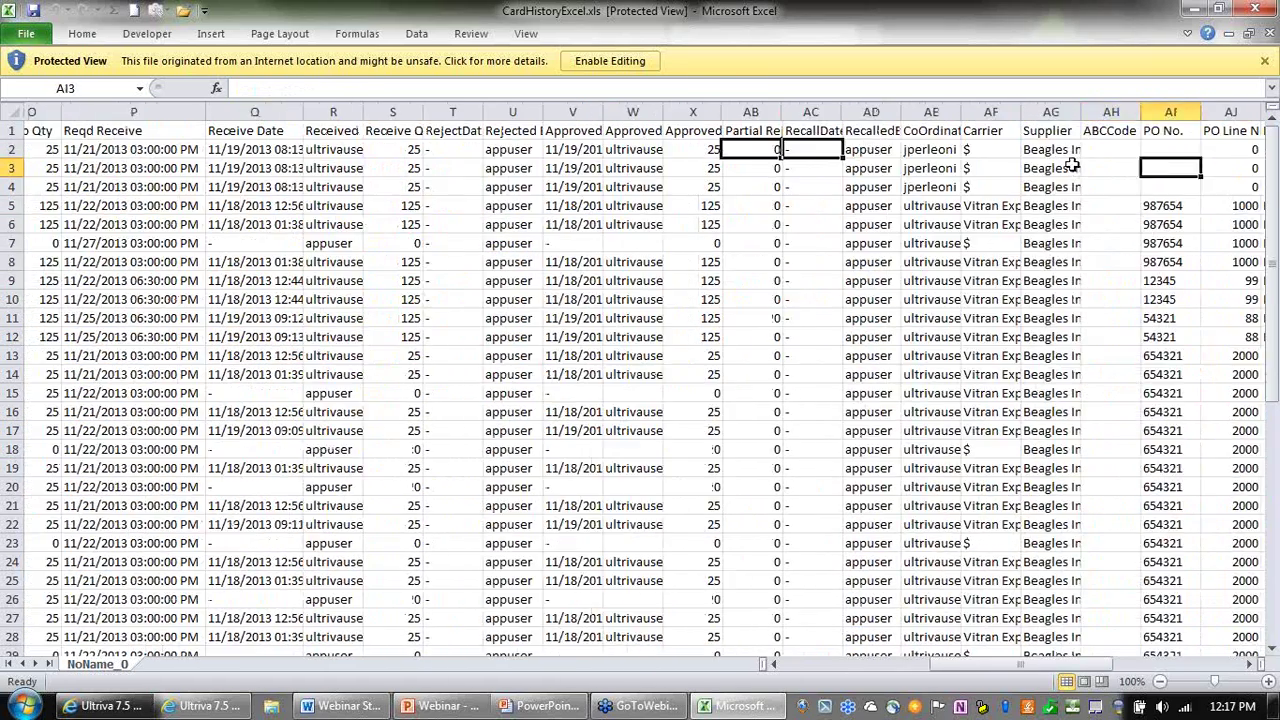
{"action": "key", "text": "Right"}
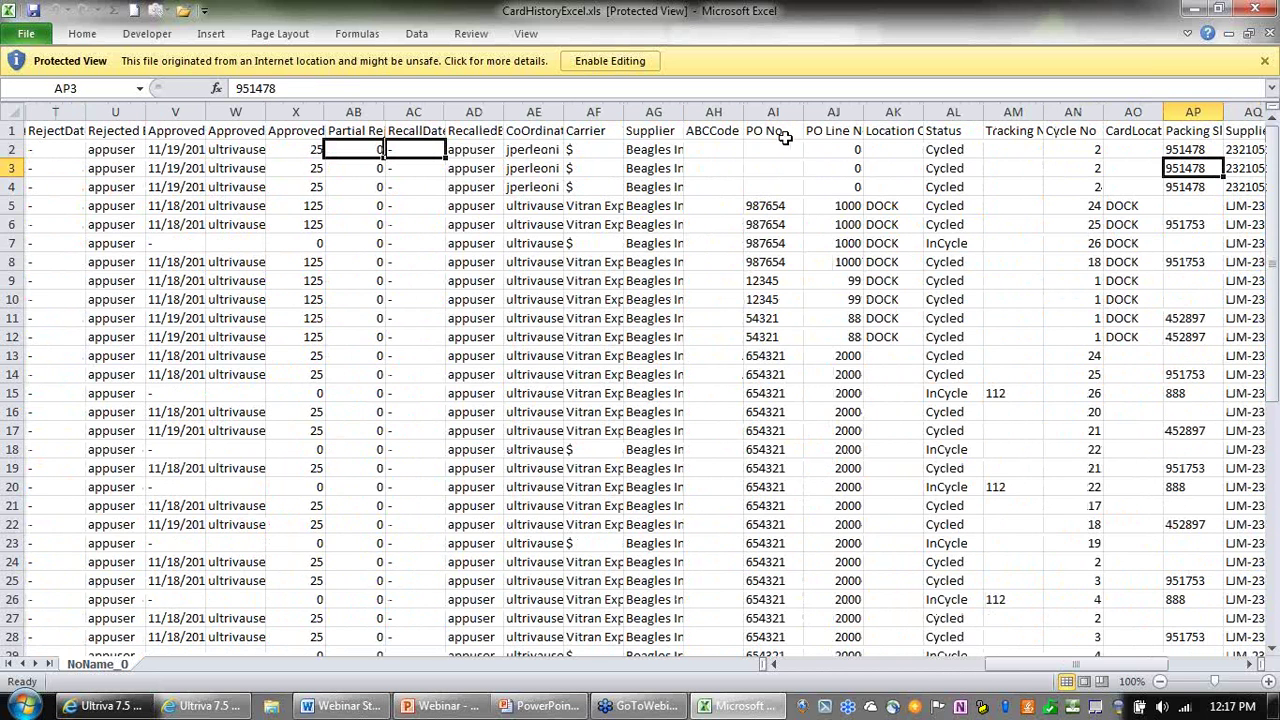
{"action": "left_click_drag", "start_coordinate": [770, 150], "coordinate": [850, 372]}
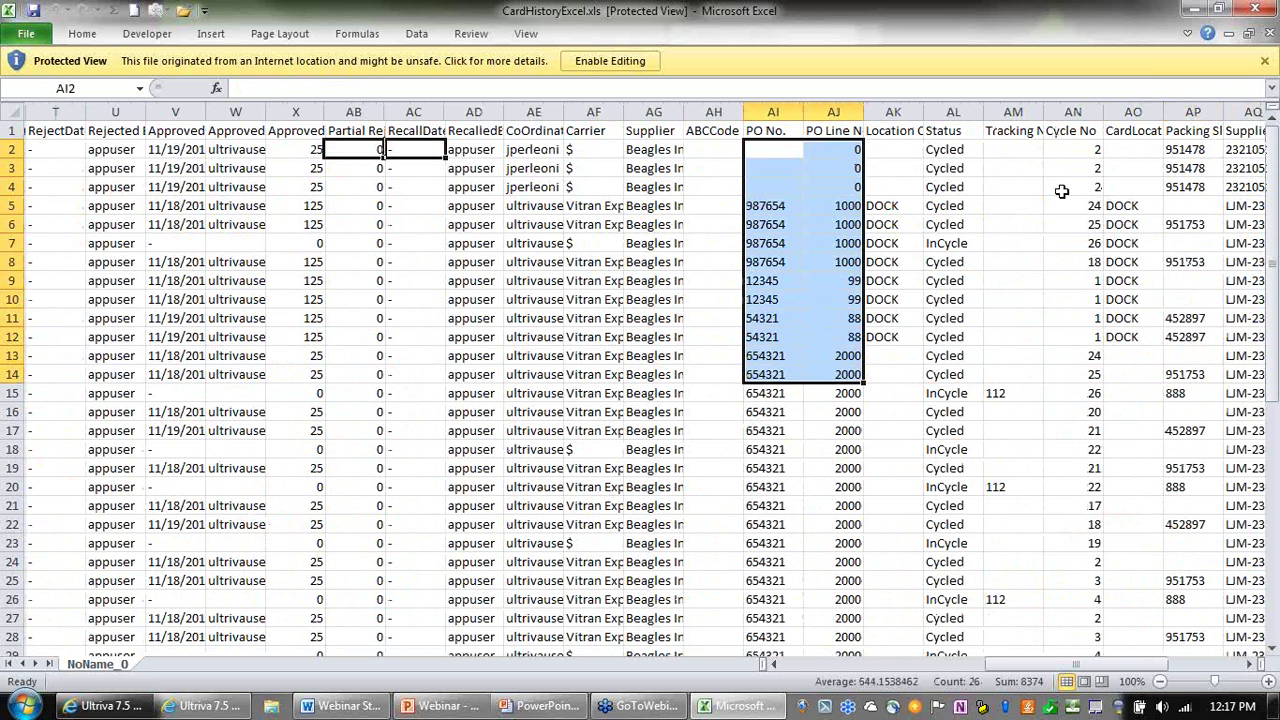
Highlight the tracking number entries in rows 2 to 21 and review the packing slip column.
{"action": "left_click_drag", "start_coordinate": [1010, 150], "coordinate": [1011, 502]}
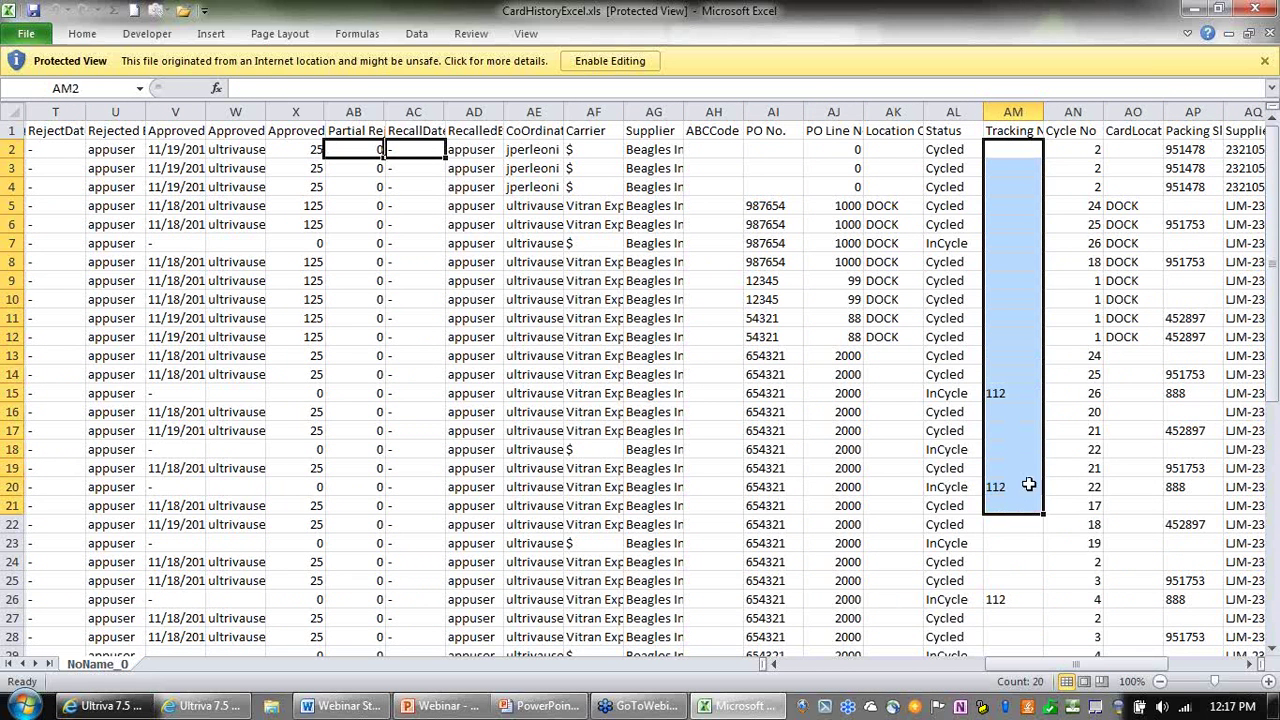
{"action": "left_click_drag", "start_coordinate": [1187, 143], "coordinate": [1197, 450]}
{"action": "left_click", "coordinate": [1189, 153]}
Widen the Supplier Item No. column and highlight its entries in rows 2 to 15.
{"action": "key", "text": "Right"}
{"action": "key", "text": "Right"}
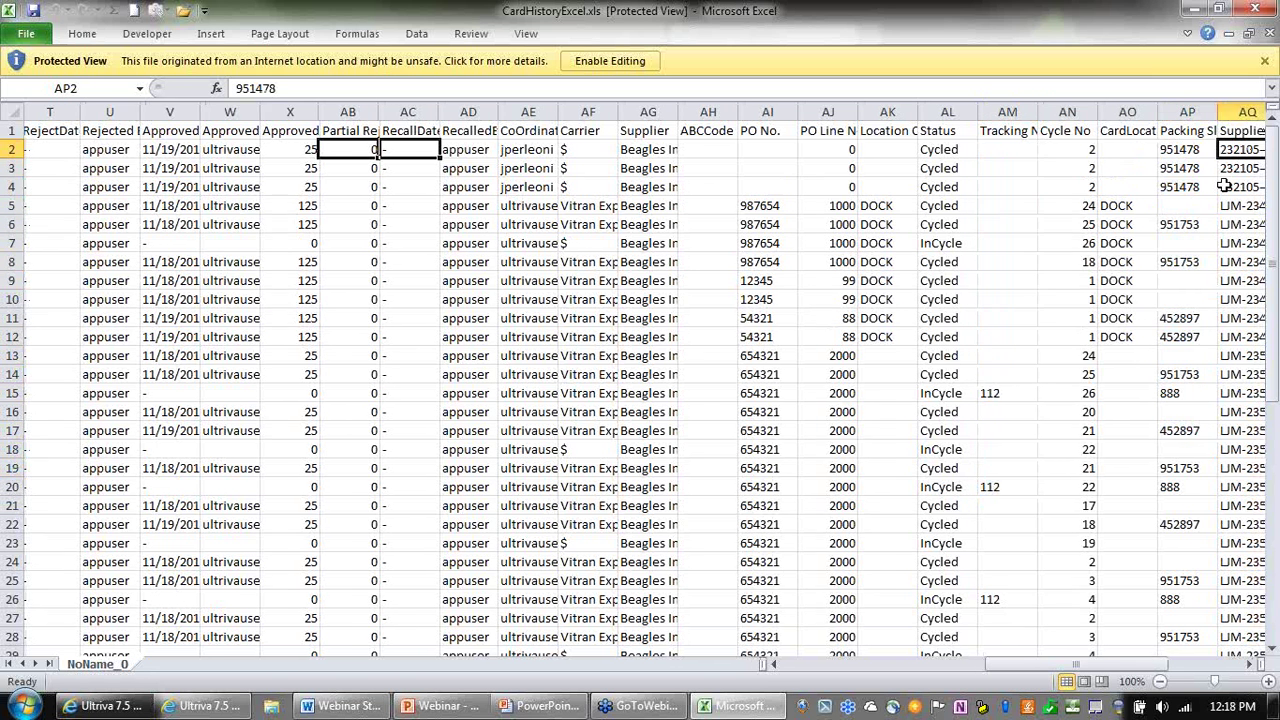
{"action": "key", "text": "Right"}
{"action": "left_click_drag", "start_coordinate": [1103, 111], "coordinate": [1165, 111]}
{"action": "left_click_drag", "start_coordinate": [1104, 148], "coordinate": [1105, 395]}
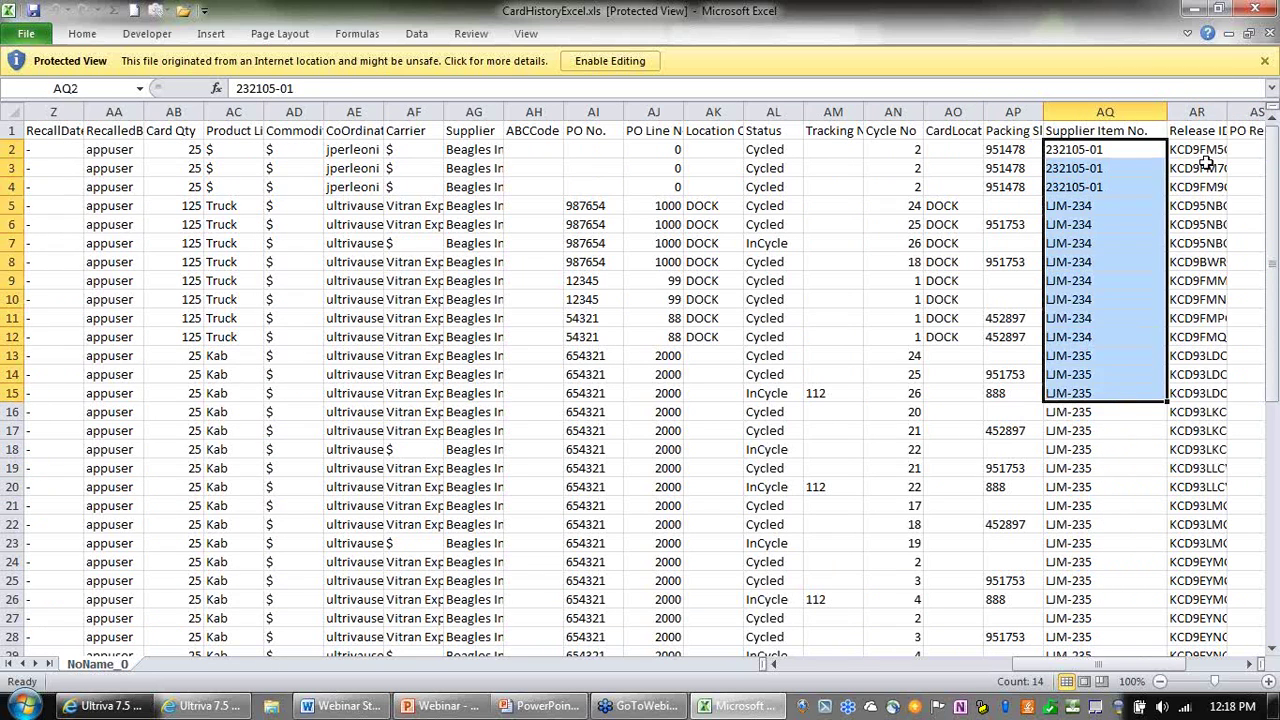
Review the release ID, PO release, category, card type and description columns of the card history.
{"action": "left_click", "coordinate": [1197, 168]}
{"action": "key", "text": "Right"}
{"action": "key", "text": "Right"}
{"action": "key", "text": "Right"}
{"action": "key", "text": "Right"}
{"action": "key", "text": "Right"}
{"action": "key", "text": "Right"}
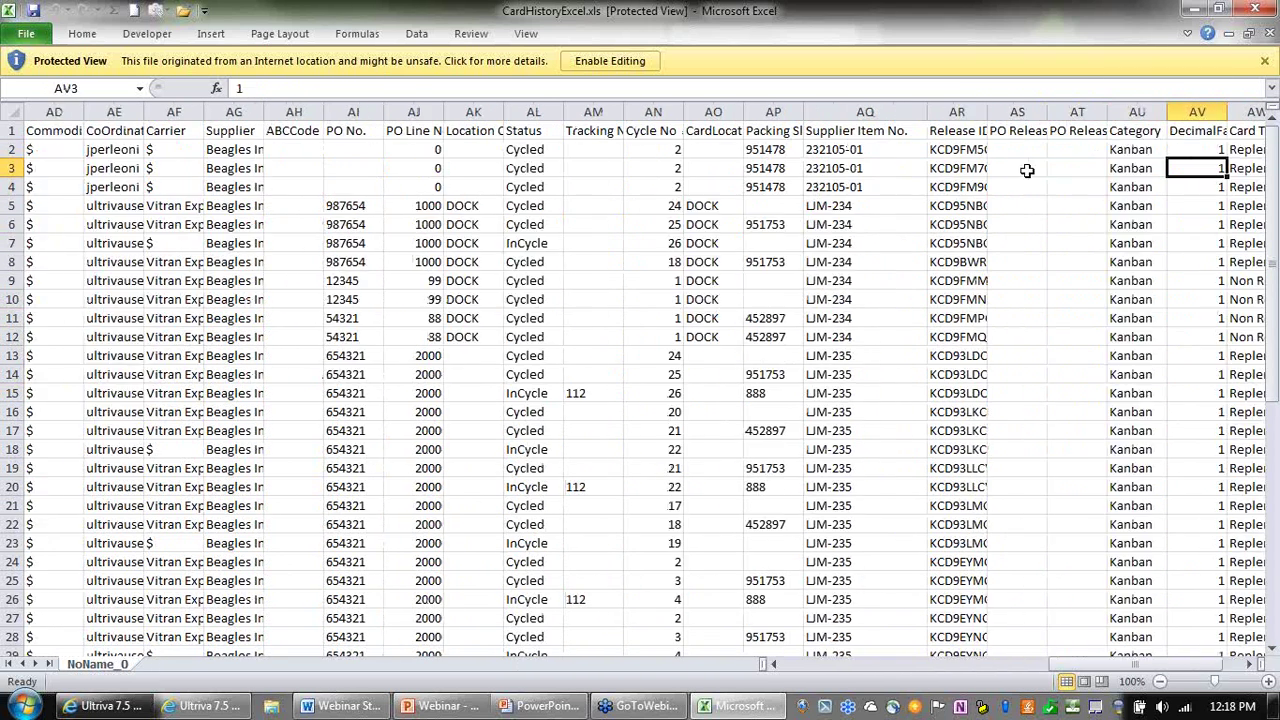
{"action": "key", "text": "Right"}
{"action": "key", "text": "Right"}
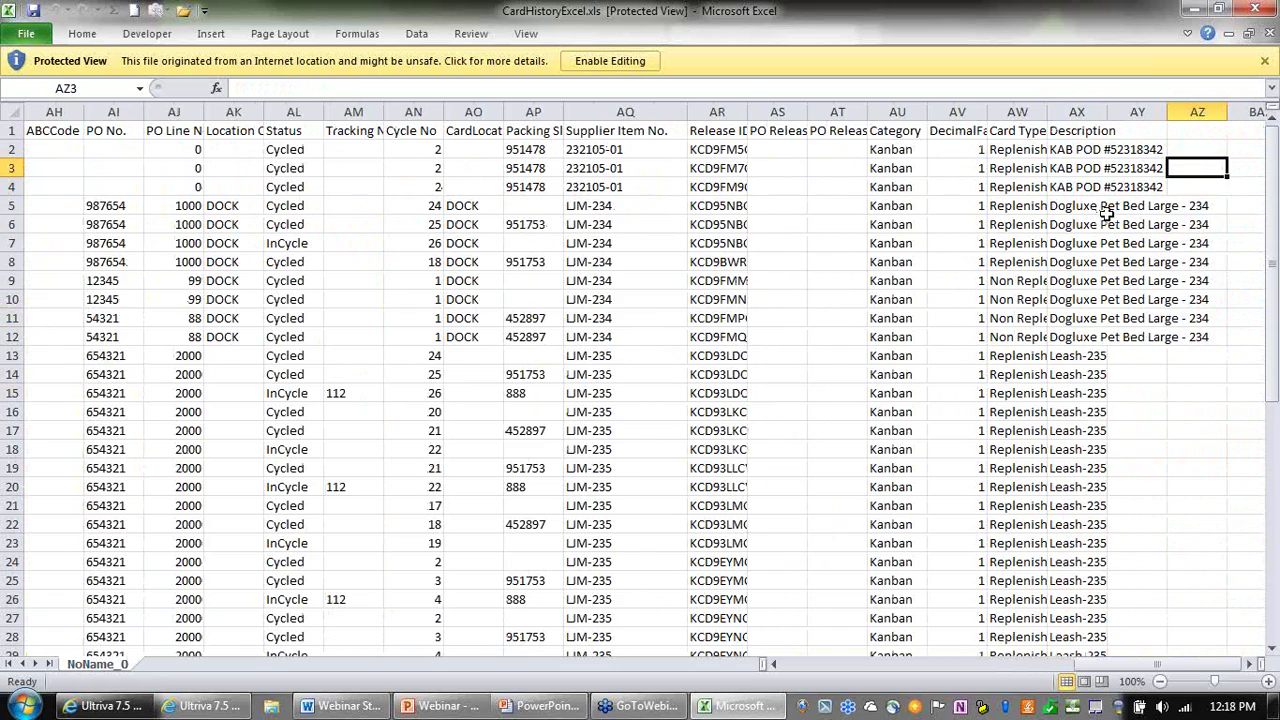
Return to the first columns of the card history and check the accept date of row 18.
{"action": "key", "text": "Left"}
{"action": "key", "text": "Left"}
{"action": "key", "text": "Left"}
{"action": "key", "text": "Left"}
{"action": "key", "text": "Left"}
{"action": "key", "text": "Left"}
{"action": "key", "text": "Left"}
{"action": "key", "text": "Left"}
{"action": "key", "text": "Left"}
{"action": "key", "text": "Left"}
{"action": "key", "text": "Left"}
{"action": "key", "text": "Left"}
{"action": "key", "text": "Left"}
{"action": "key", "text": "Left"}
{"action": "key", "text": "Left"}
{"action": "key", "text": "Left"}
{"action": "key", "text": "Left"}
{"action": "key", "text": "Left"}
{"action": "key", "text": "Left"}
{"action": "key", "text": "Left"}
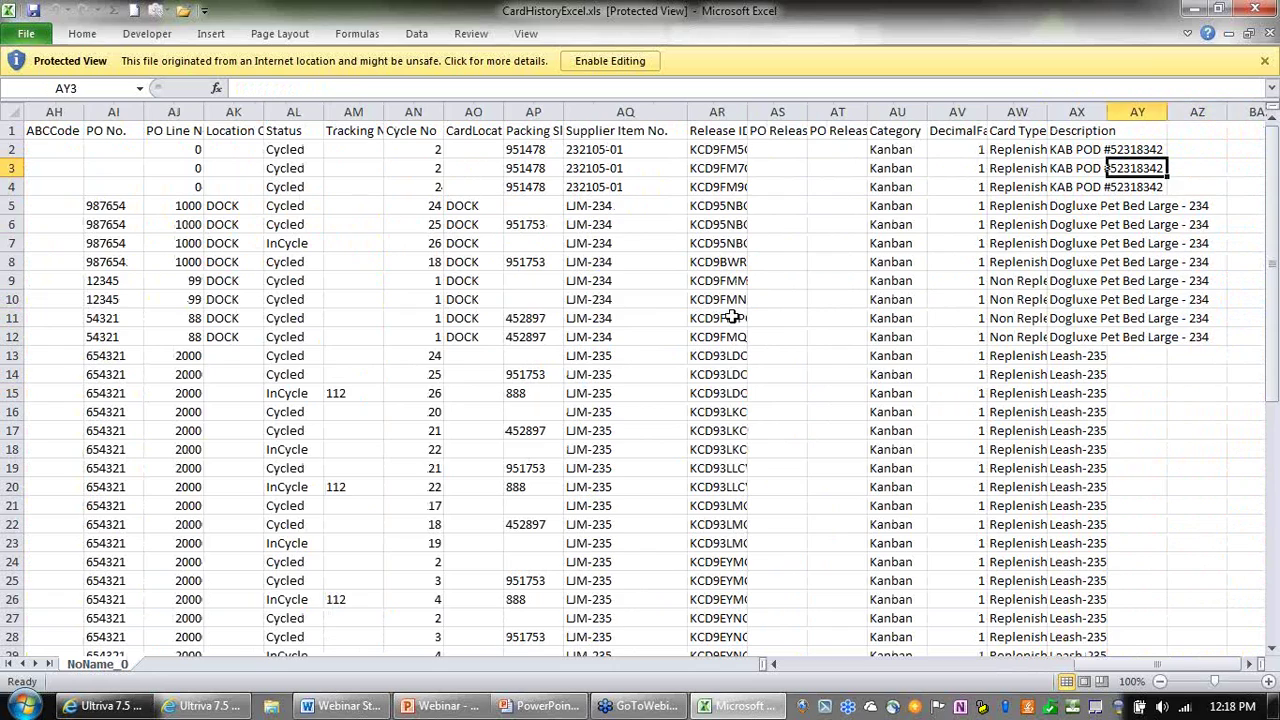
{"action": "key", "text": "Left"}
{"action": "key", "text": "Left"}
{"action": "key", "text": "Left"}
{"action": "key", "text": "Left"}
{"action": "key", "text": "Left"}
{"action": "key", "text": "Left"}
{"action": "key", "text": "Left"}
{"action": "key", "text": "Left"}
{"action": "key", "text": "Left"}
{"action": "key", "text": "Left"}
{"action": "key", "text": "Left"}
{"action": "key", "text": "Left"}
{"action": "key", "text": "Left"}
{"action": "key", "text": "Left"}
{"action": "key", "text": "Left"}
{"action": "key", "text": "Left"}
{"action": "key", "text": "Left"}
{"action": "key", "text": "Left"}
{"action": "key", "text": "Left"}
{"action": "key", "text": "Left"}
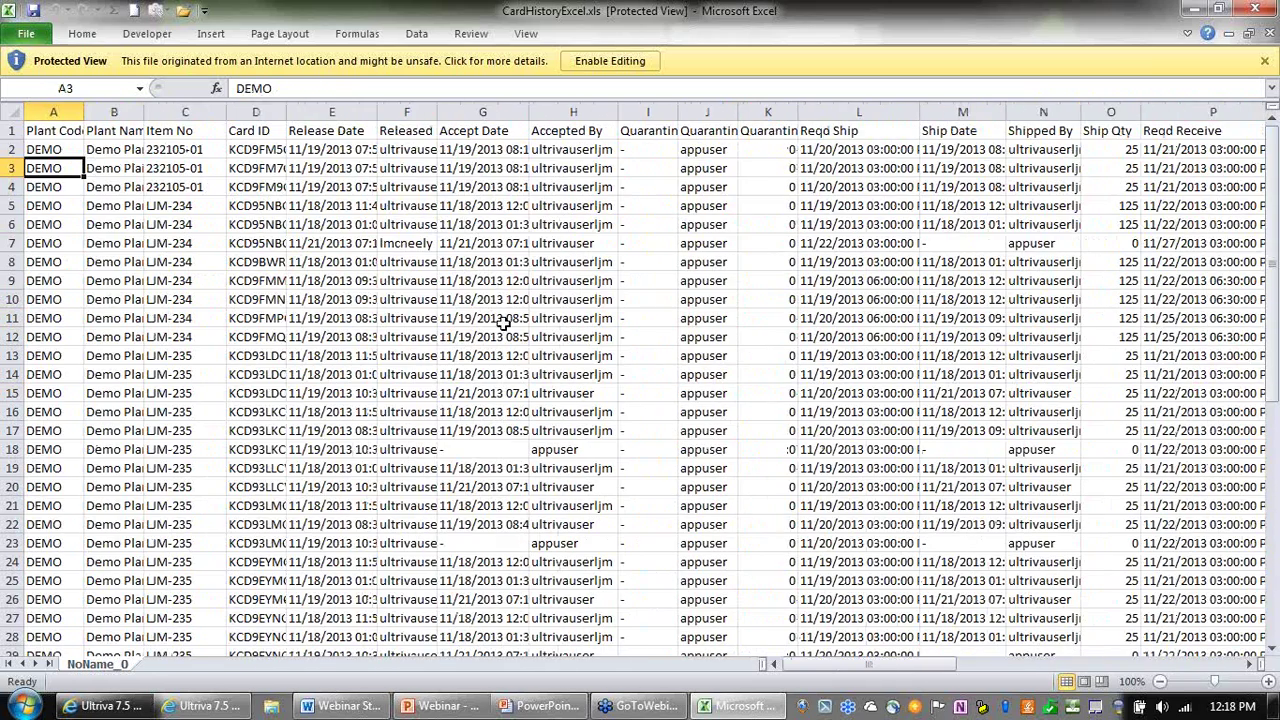
{"action": "left_click", "coordinate": [469, 454]}
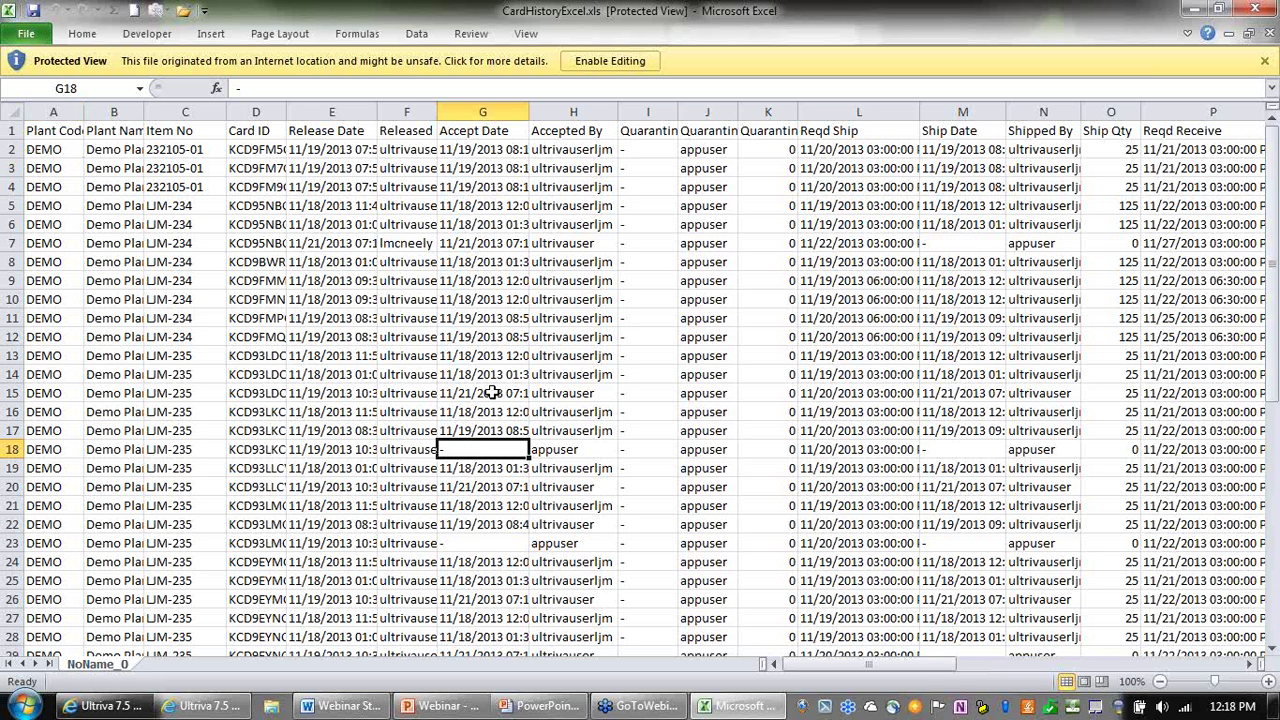
Highlight rows 11 and 12 from Accept Date to Reqd Receive, and close the card history workbook.
{"action": "left_click_drag", "start_coordinate": [470, 320], "coordinate": [1206, 330]}
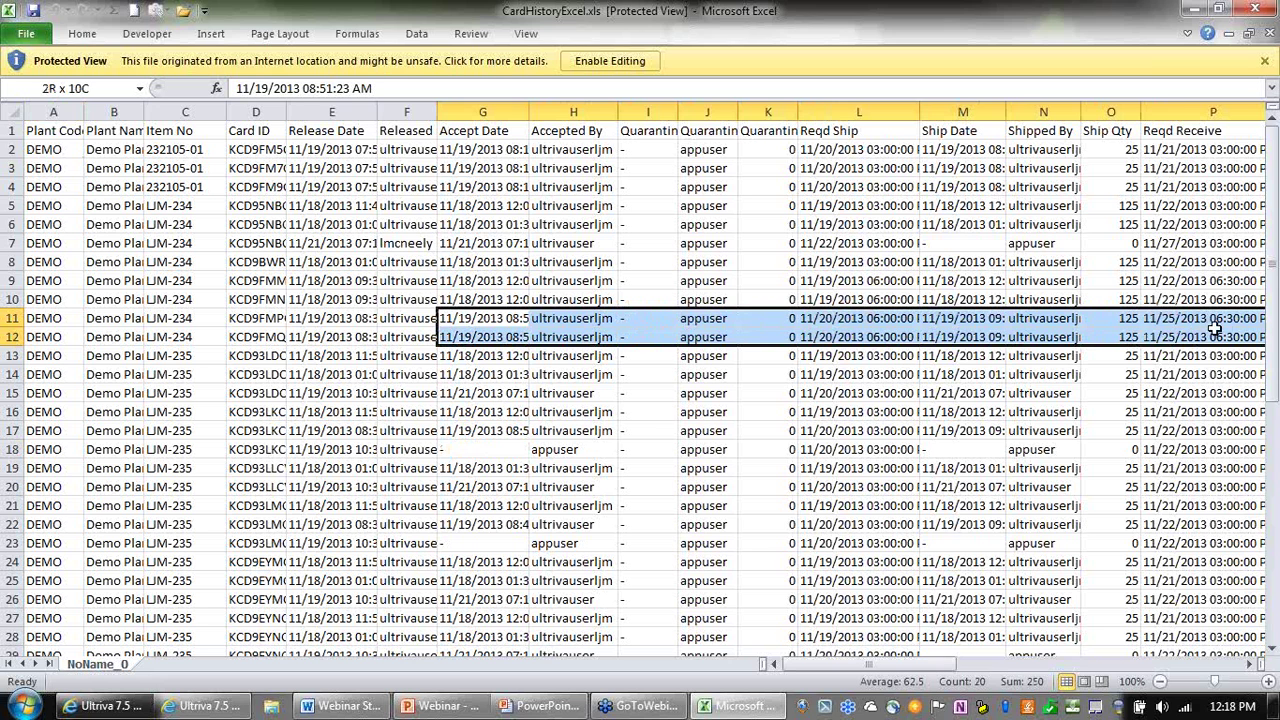
{"action": "left_click_drag", "start_coordinate": [858, 652], "coordinate": [912, 664]}
{"action": "left_click", "coordinate": [770, 468]}
{"action": "scroll", "coordinate": [540, 276], "scroll_direction": "up", "scroll_amount": 2}
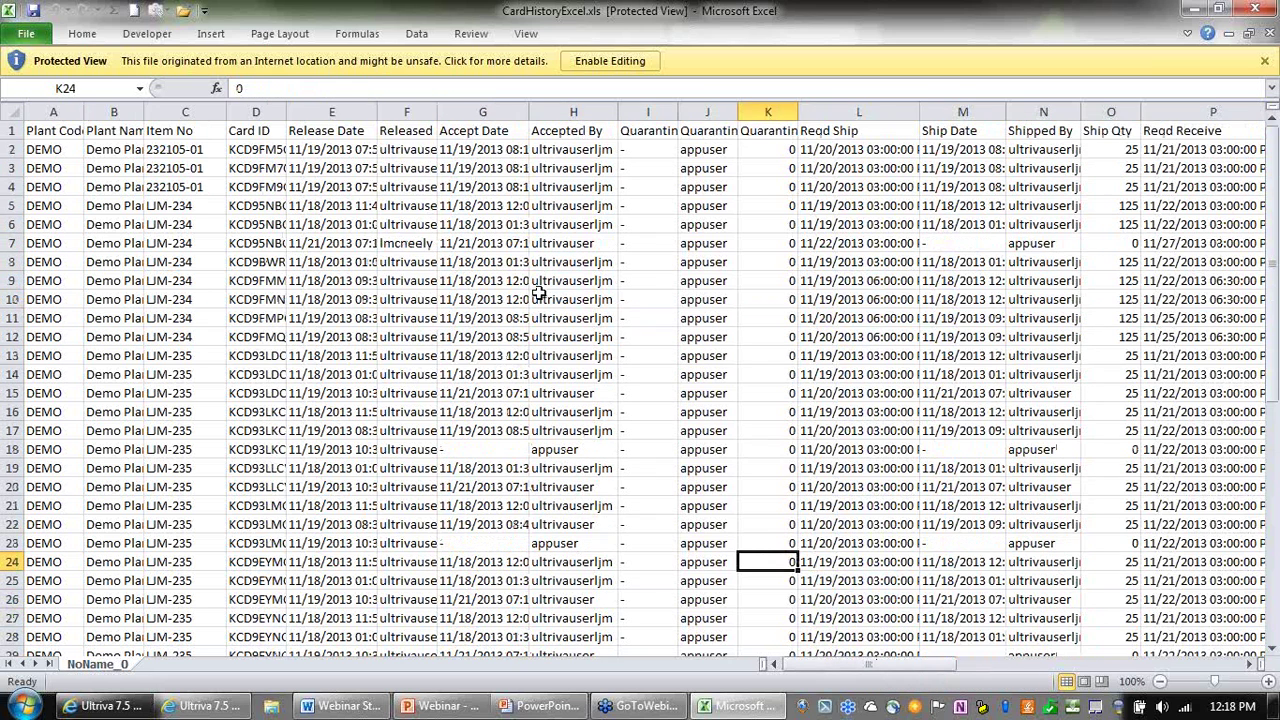
{"action": "left_click", "coordinate": [1255, 9]}
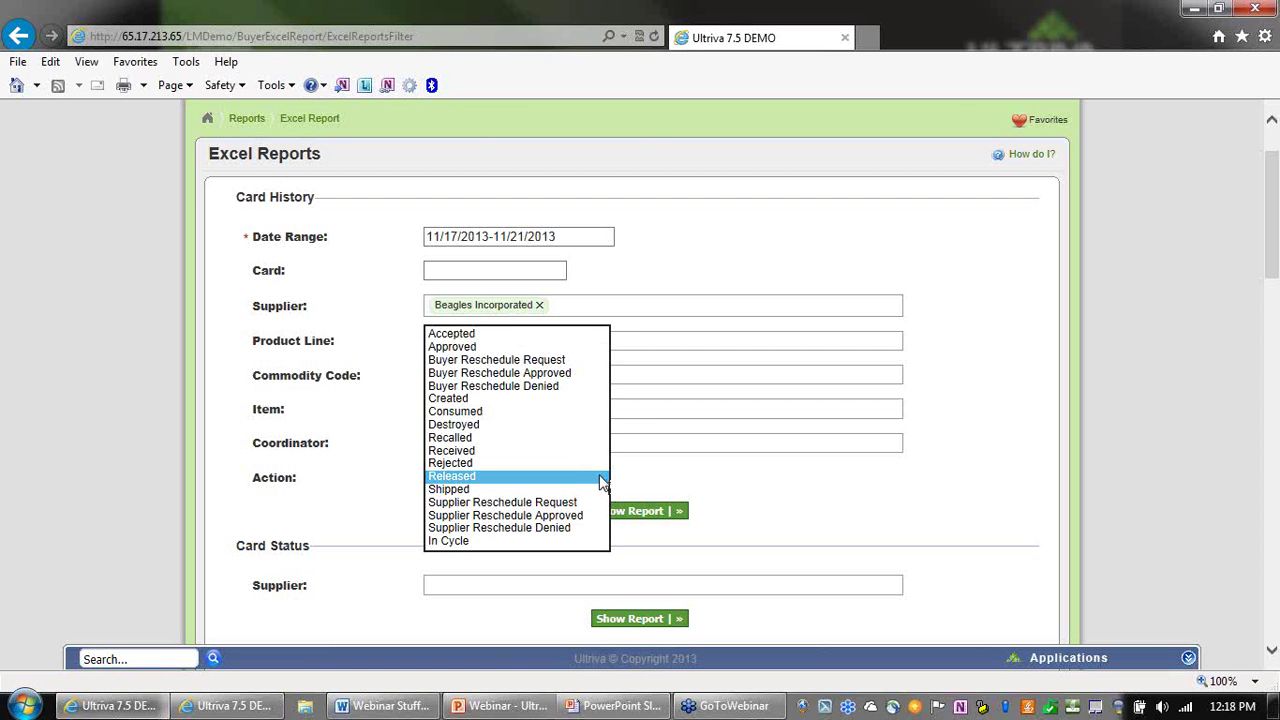
Set the Card History action filter to In Cycle and the date range to Today.
{"action": "left_click", "coordinate": [456, 545]}
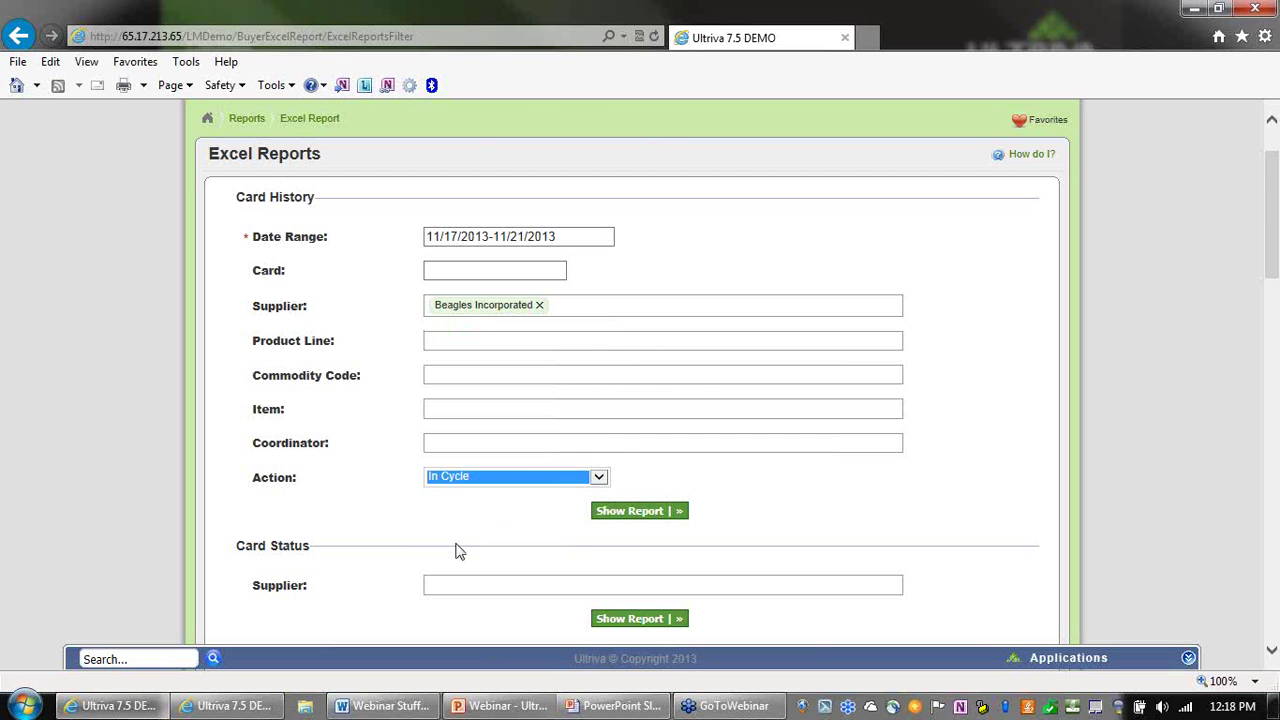
{"action": "left_click", "coordinate": [561, 235]}
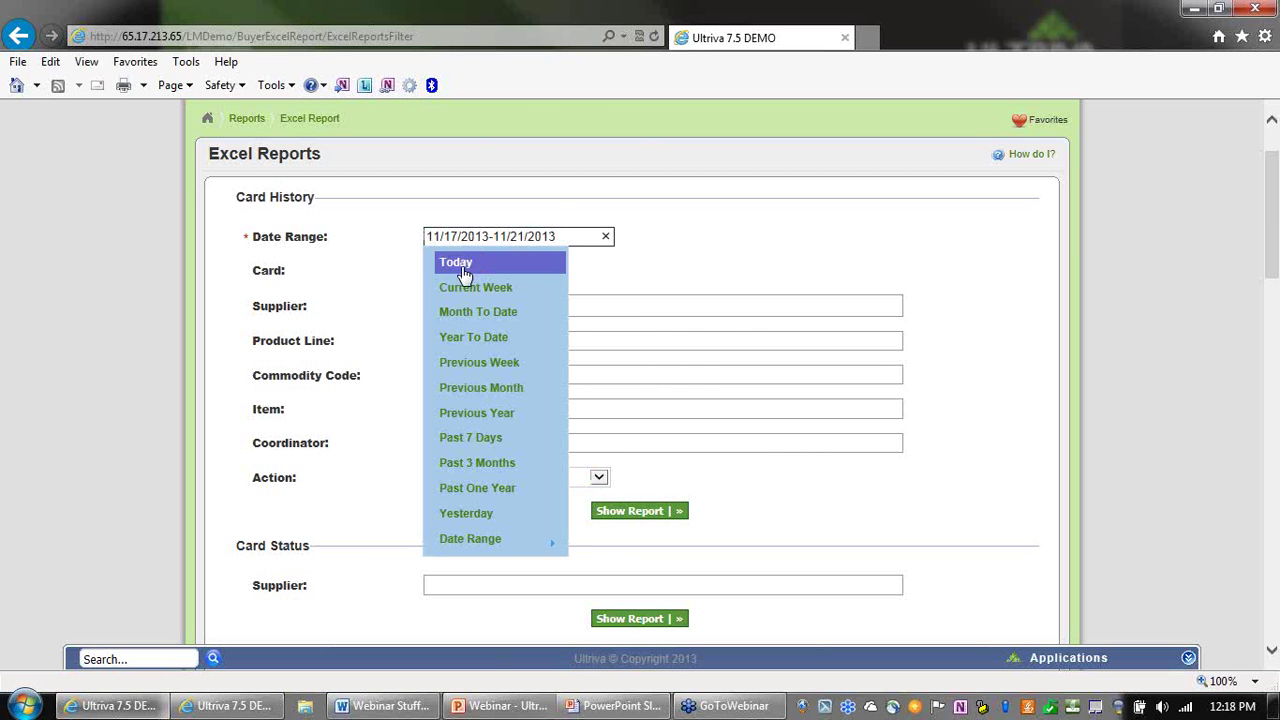
{"action": "left_click", "coordinate": [694, 489]}
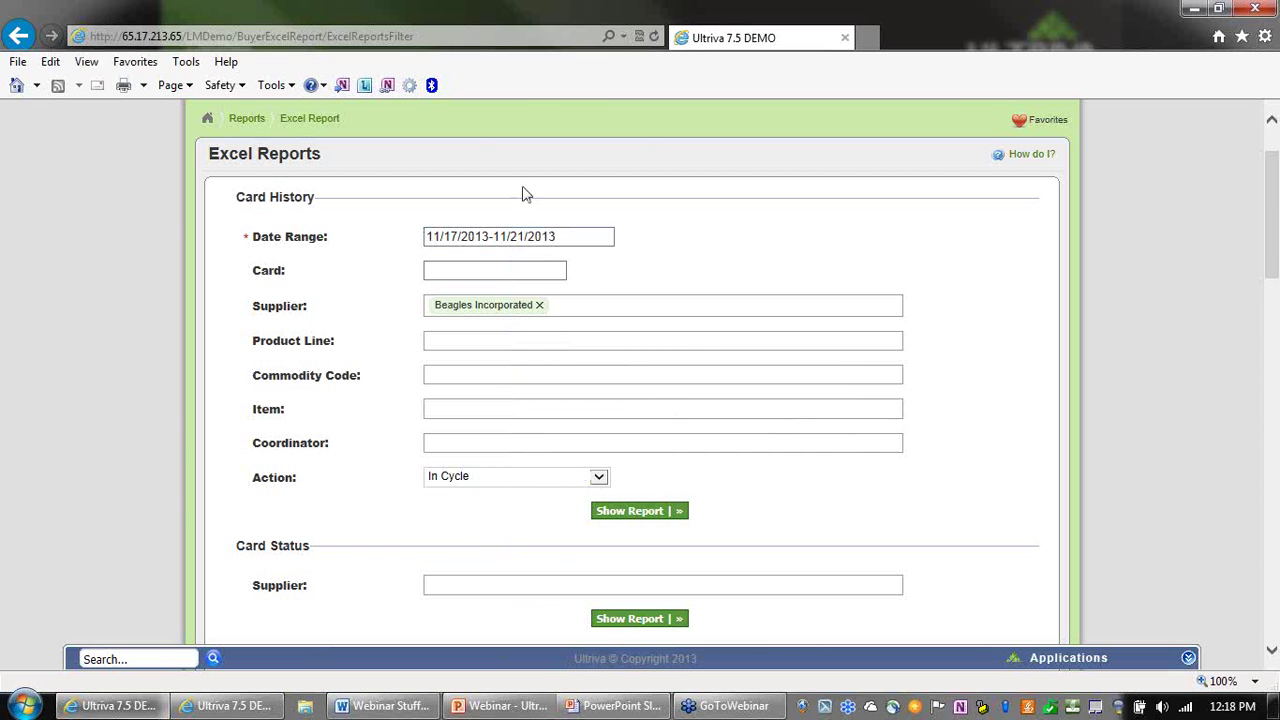
{"action": "left_click", "coordinate": [558, 240]}
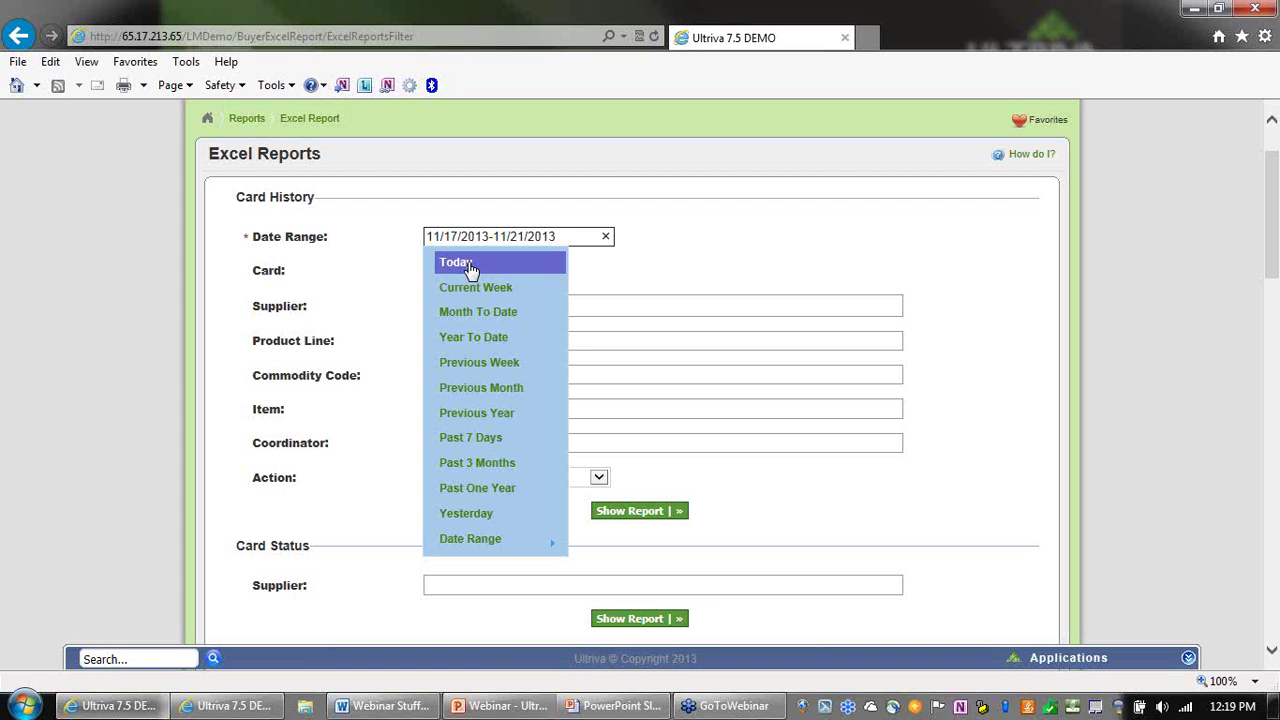
{"action": "left_click", "coordinate": [468, 264]}
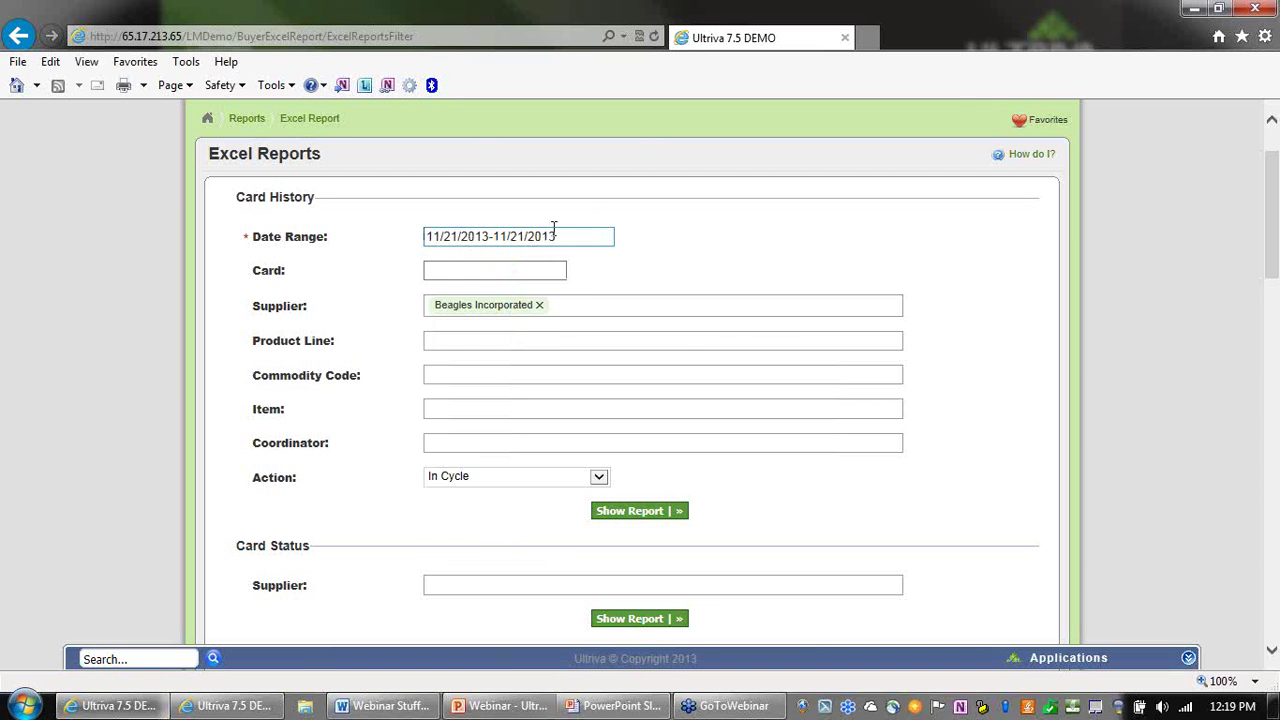
{"action": "left_click_drag", "start_coordinate": [585, 233], "coordinate": [428, 250]}
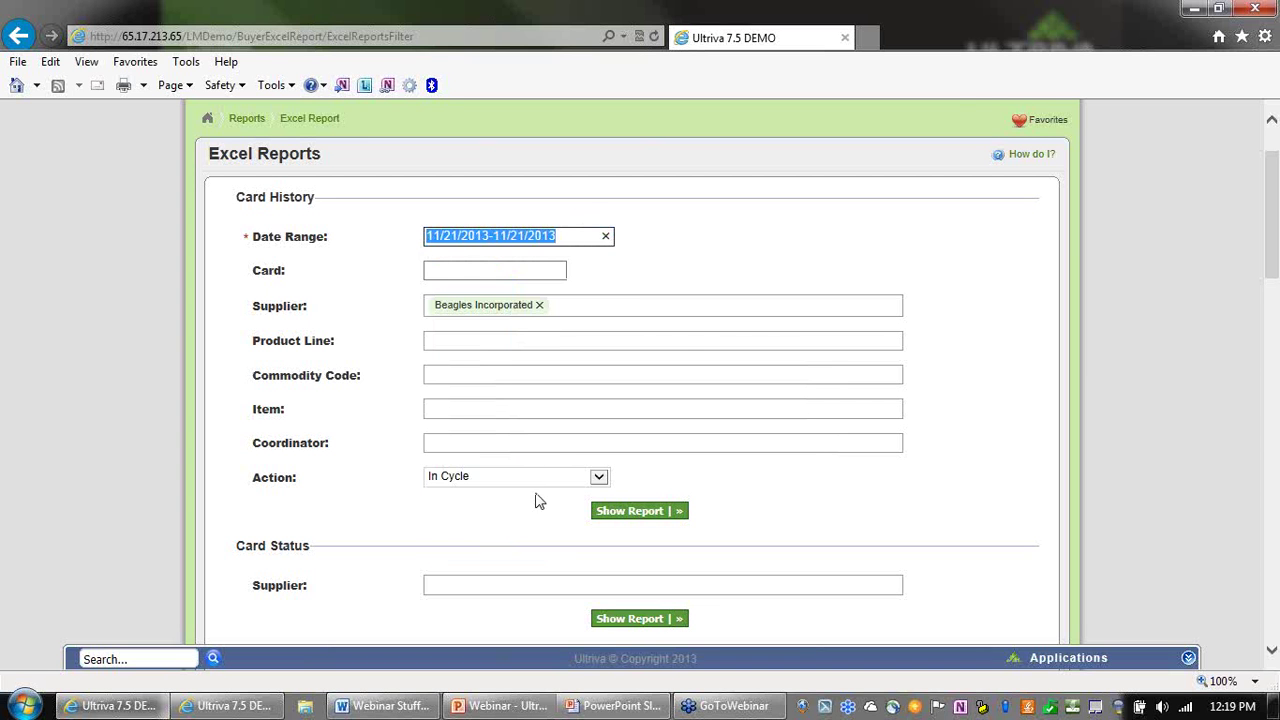
Generate the card history report with the In Cycle action and open CardHistoryExcel.xls in Excel.
{"action": "left_click", "coordinate": [490, 482]}
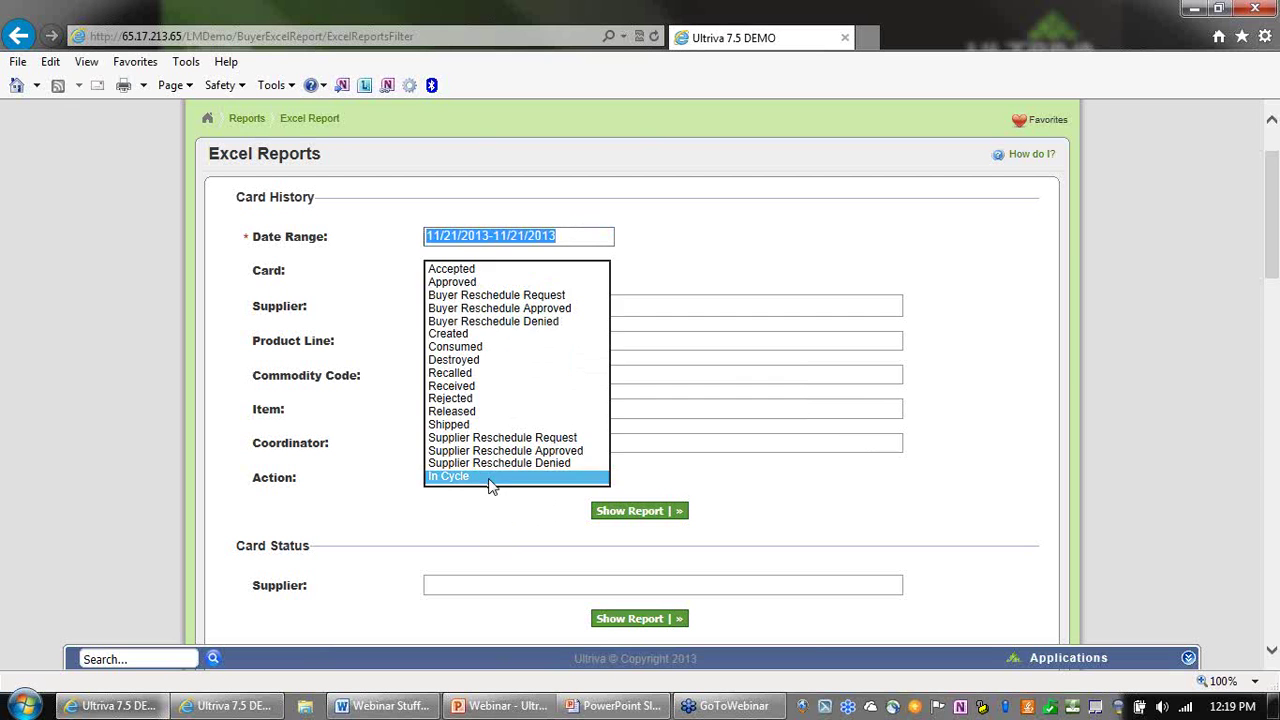
{"action": "left_click", "coordinate": [490, 484]}
{"action": "left_click", "coordinate": [904, 476]}
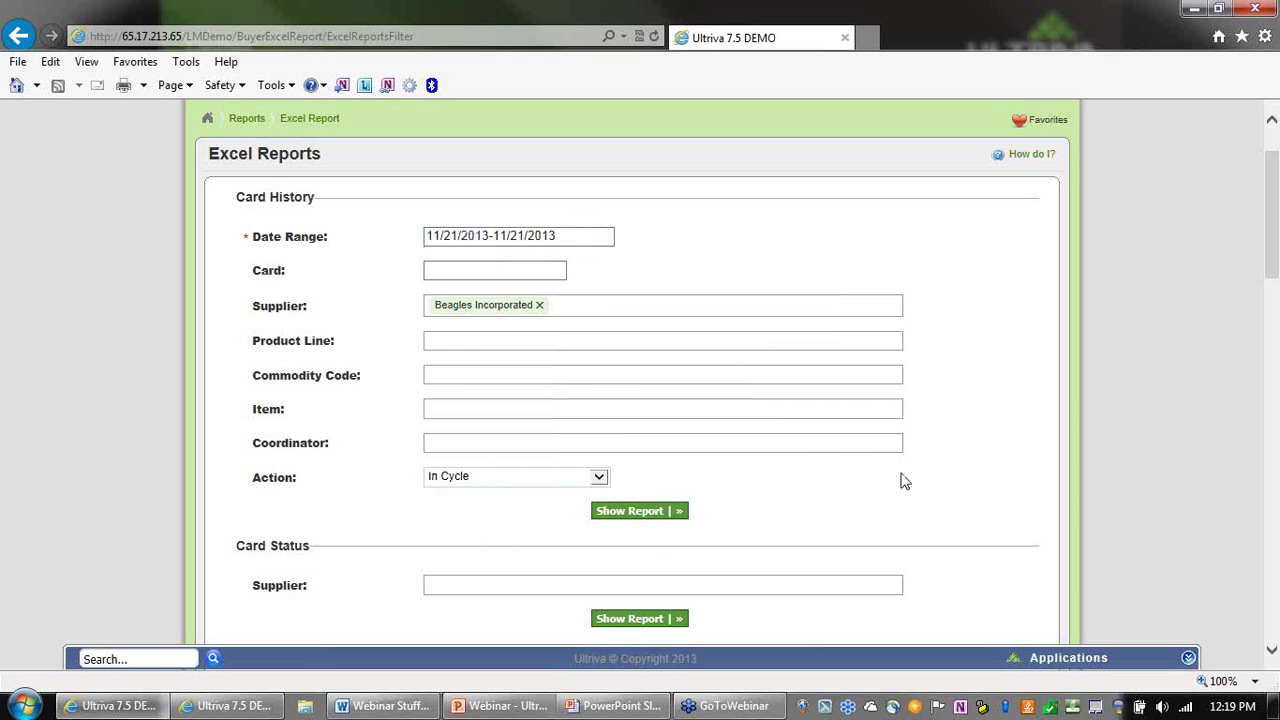
{"action": "left_click", "coordinate": [640, 511]}
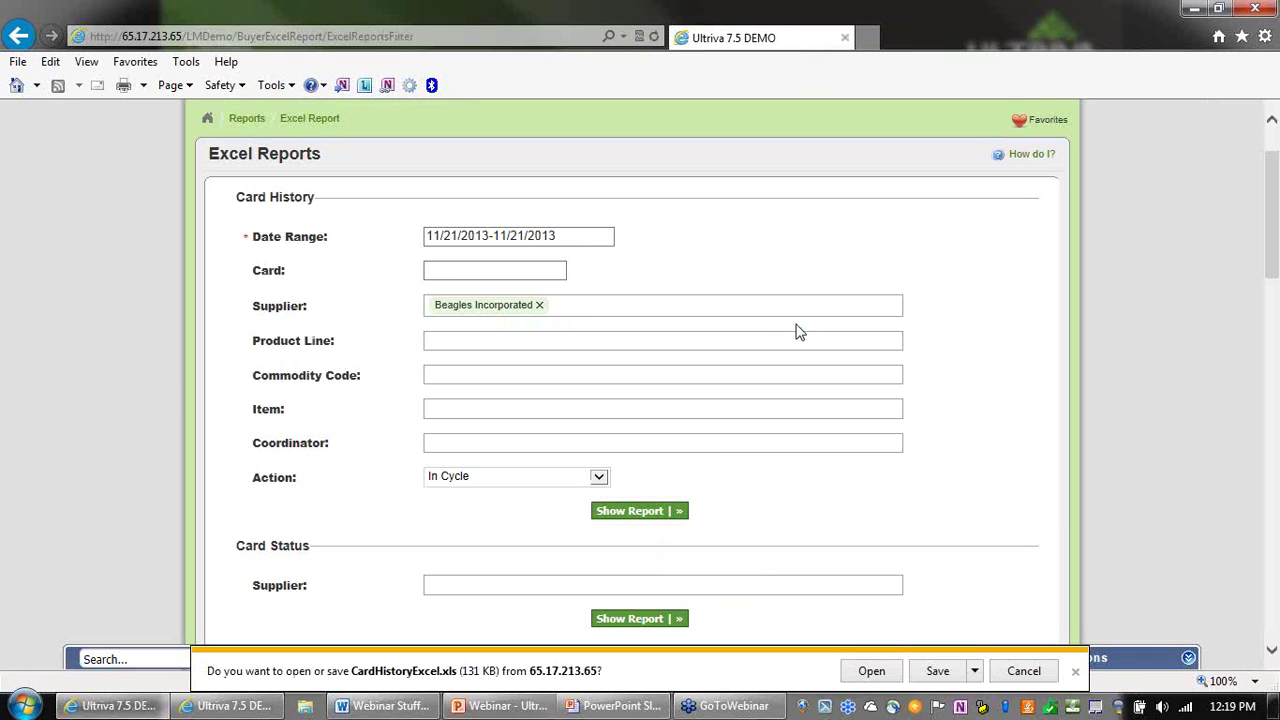
{"action": "left_click", "coordinate": [871, 671]}
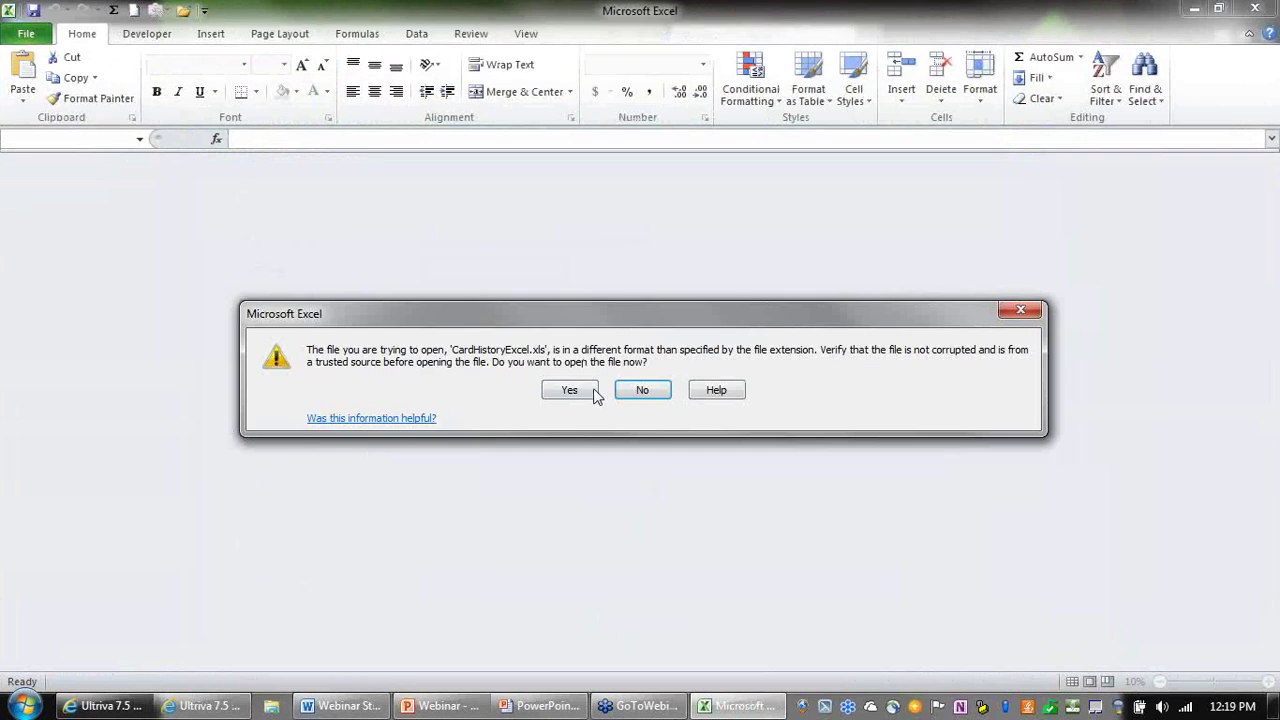
{"action": "left_click", "coordinate": [579, 391]}
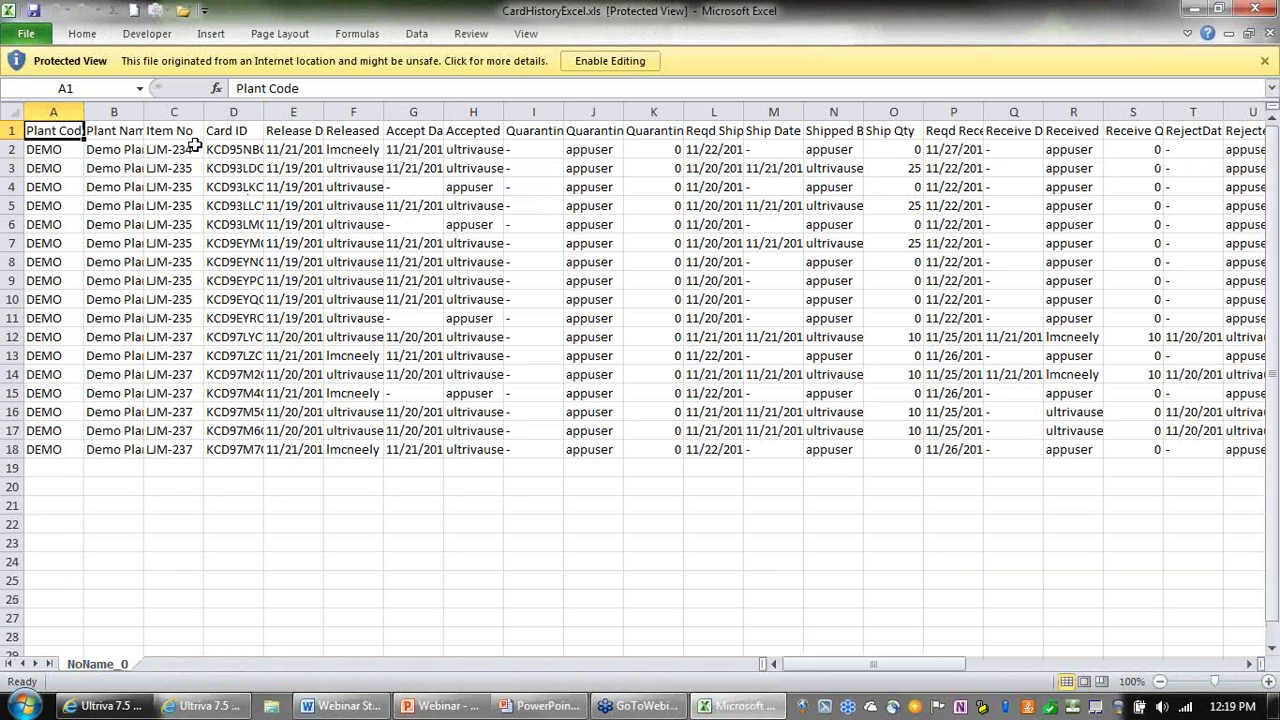
Highlight the plant name, item and card ID entries in rows 2 to 16 and check accepted-by and ship date entries.
{"action": "left_click", "coordinate": [195, 146]}
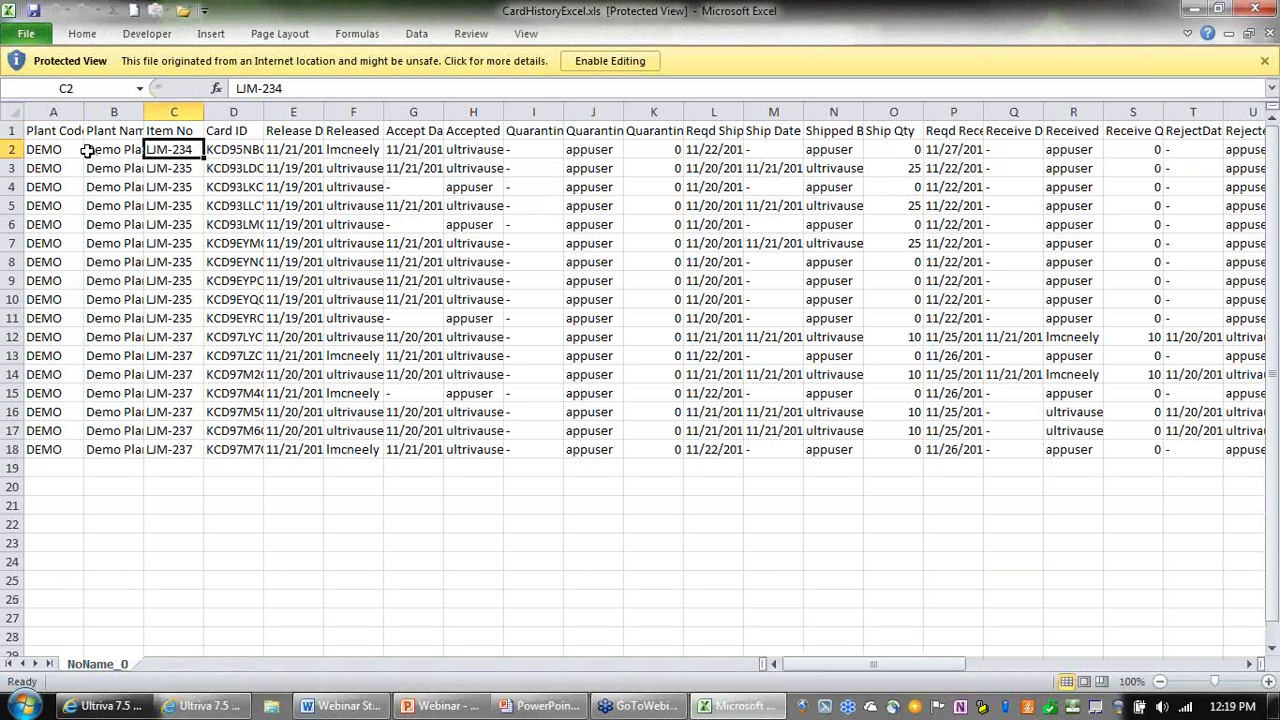
{"action": "left_click_drag", "start_coordinate": [90, 150], "coordinate": [198, 393]}
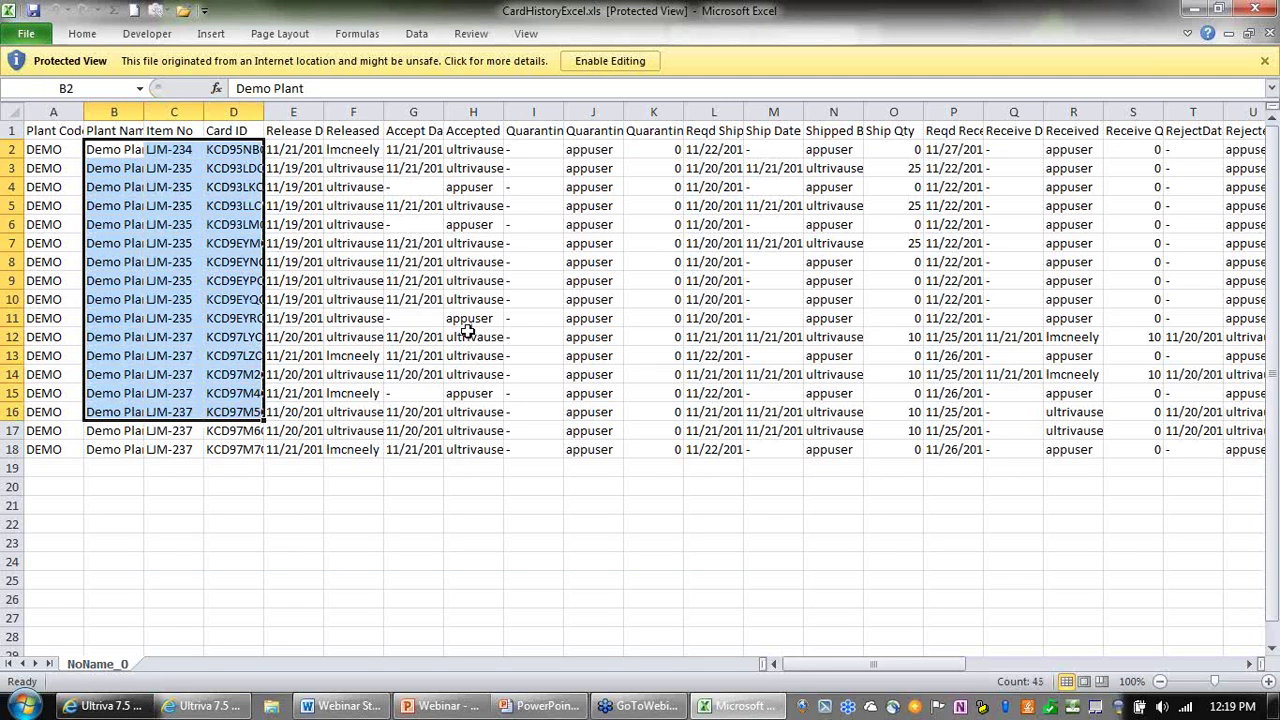
{"action": "left_click_drag", "start_coordinate": [468, 336], "coordinate": [462, 316]}
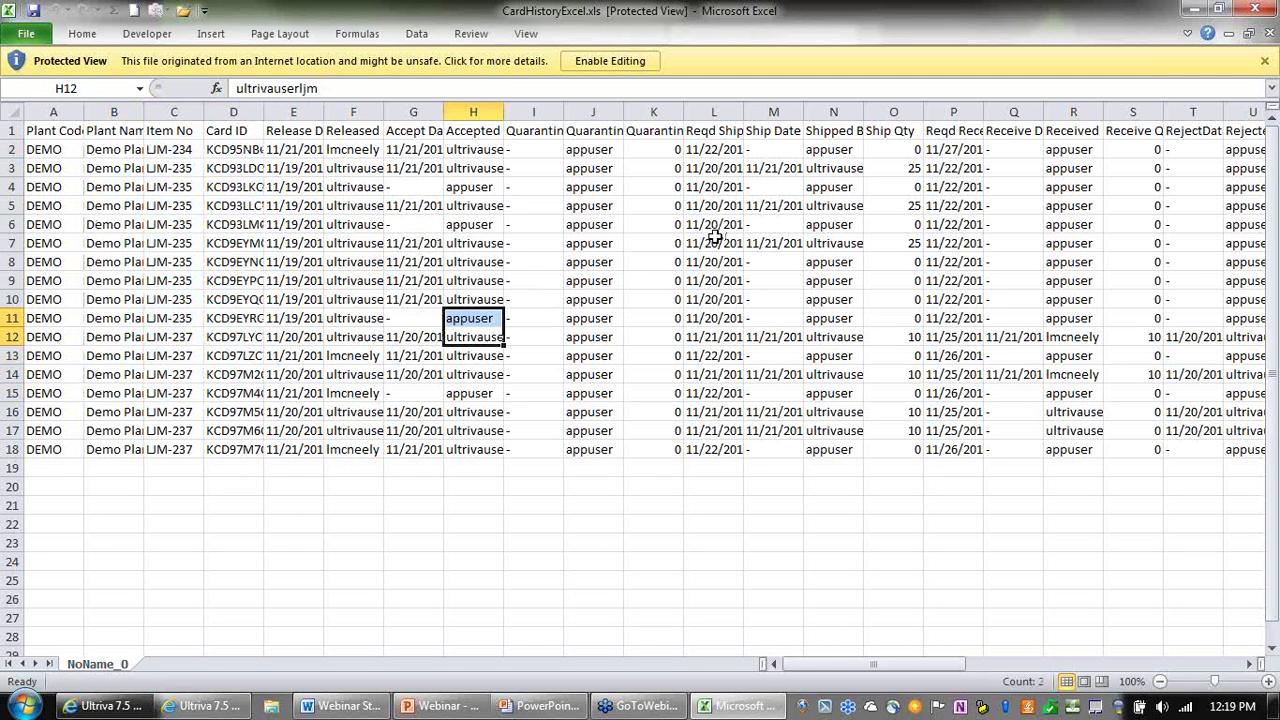
{"action": "left_click", "coordinate": [778, 165]}
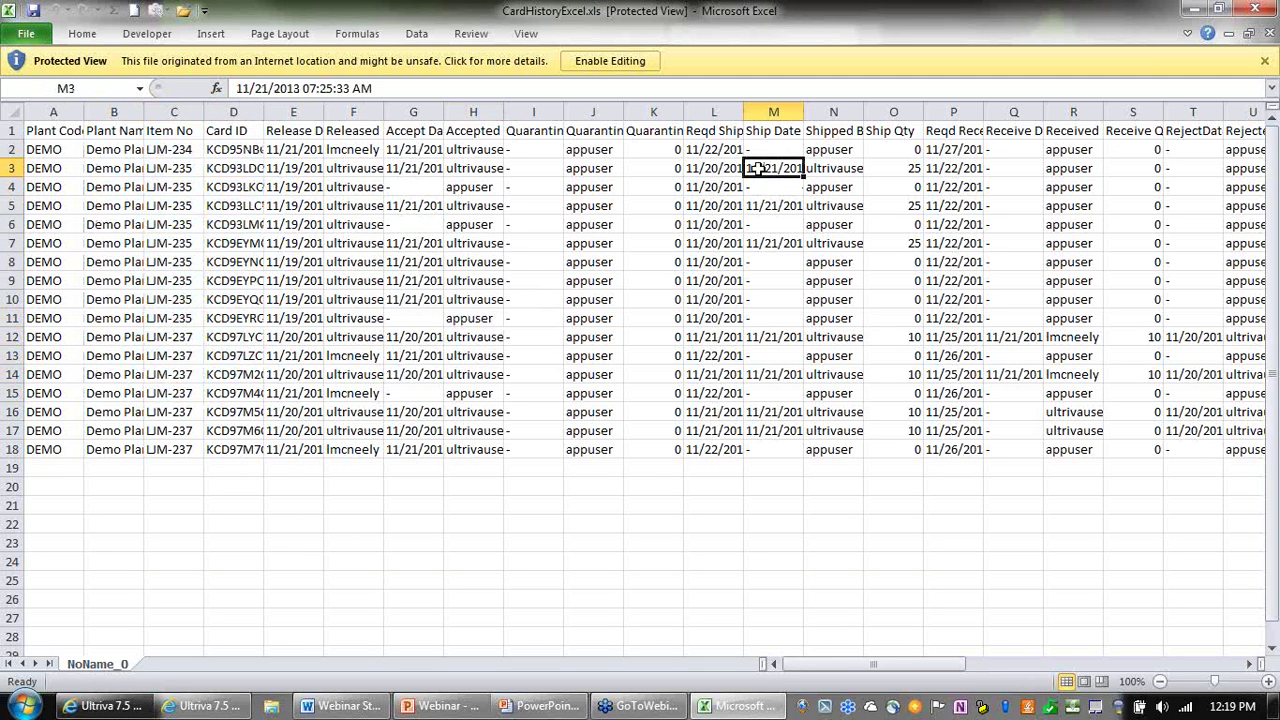
{"action": "left_click", "coordinate": [768, 206]}
Highlight the receive dates in rows 3 to 10 and check those in rows 12 to 14.
{"action": "left_click_drag", "start_coordinate": [1008, 164], "coordinate": [1030, 300]}
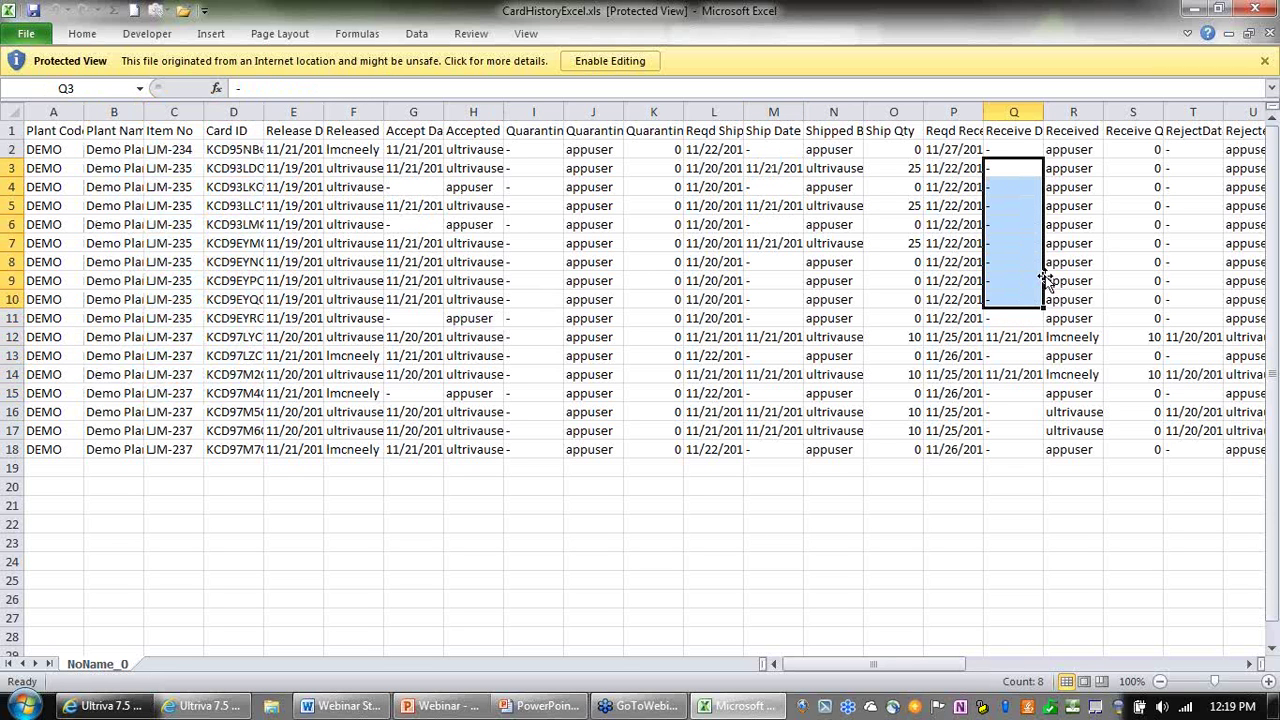
{"action": "left_click", "coordinate": [1016, 354]}
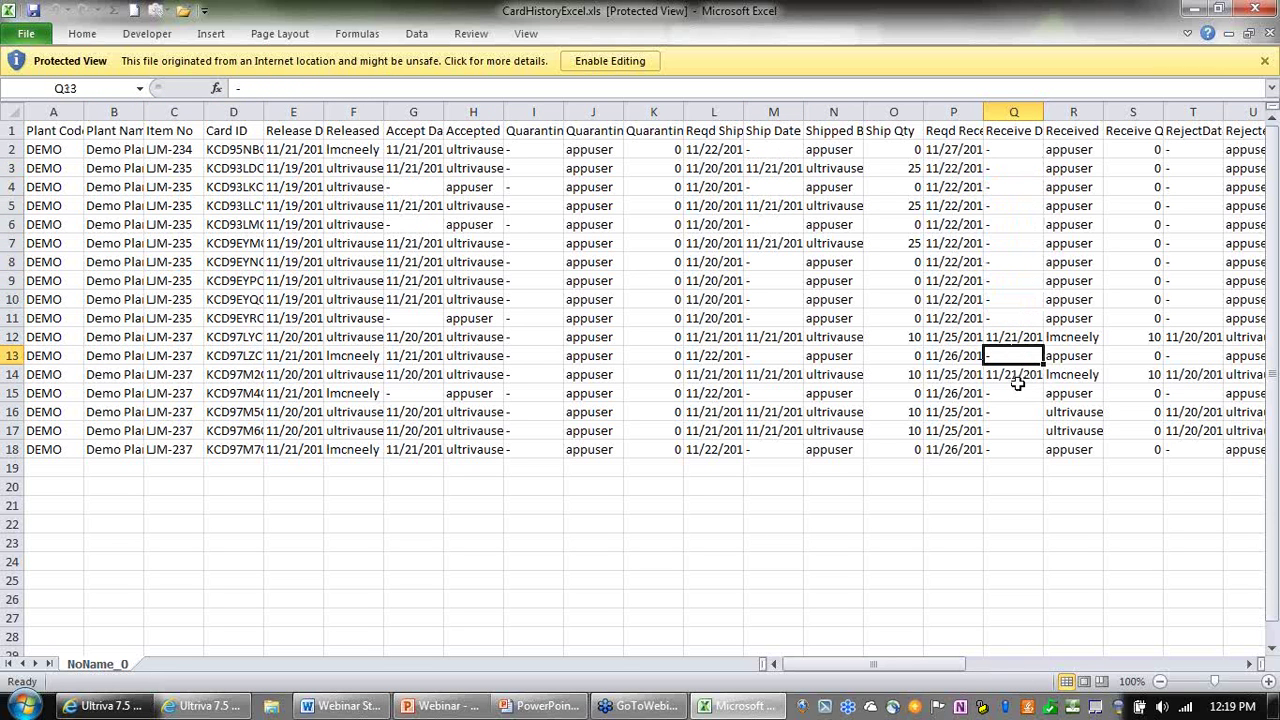
{"action": "left_click", "coordinate": [1016, 382]}
{"action": "left_click", "coordinate": [1015, 356]}
{"action": "left_click", "coordinate": [1014, 340]}
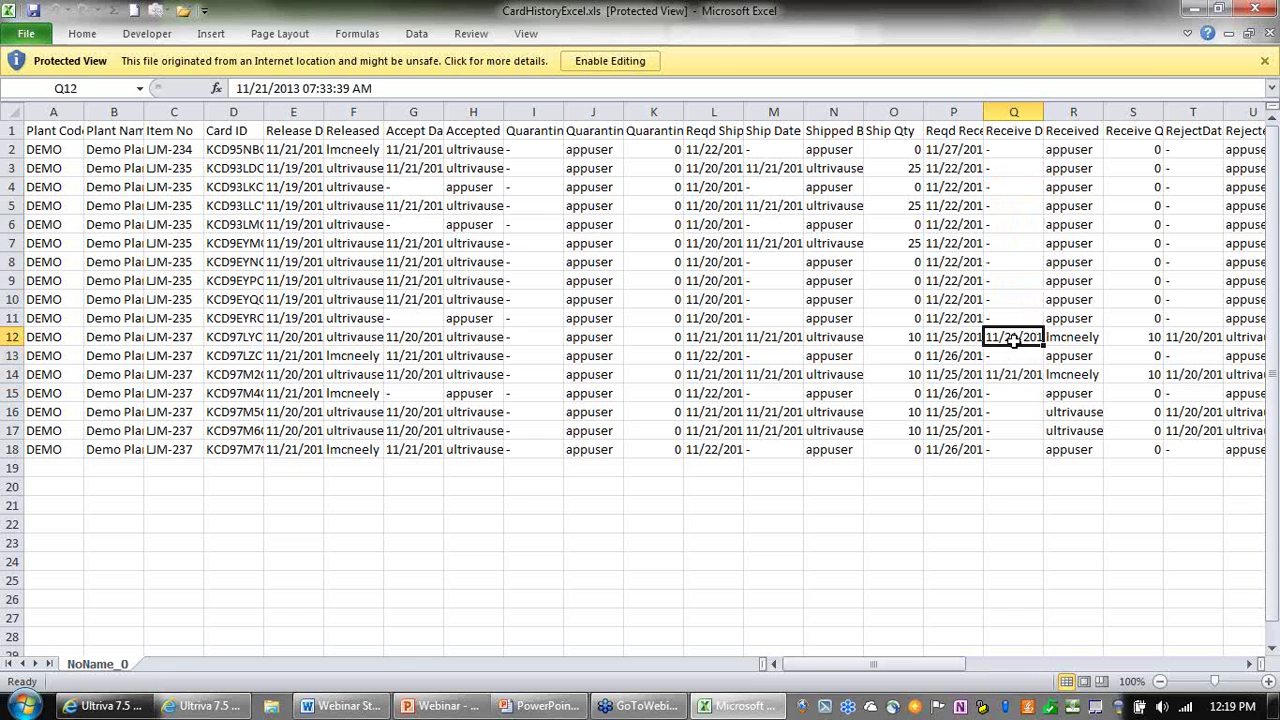
{"action": "left_click", "coordinate": [1036, 377]}
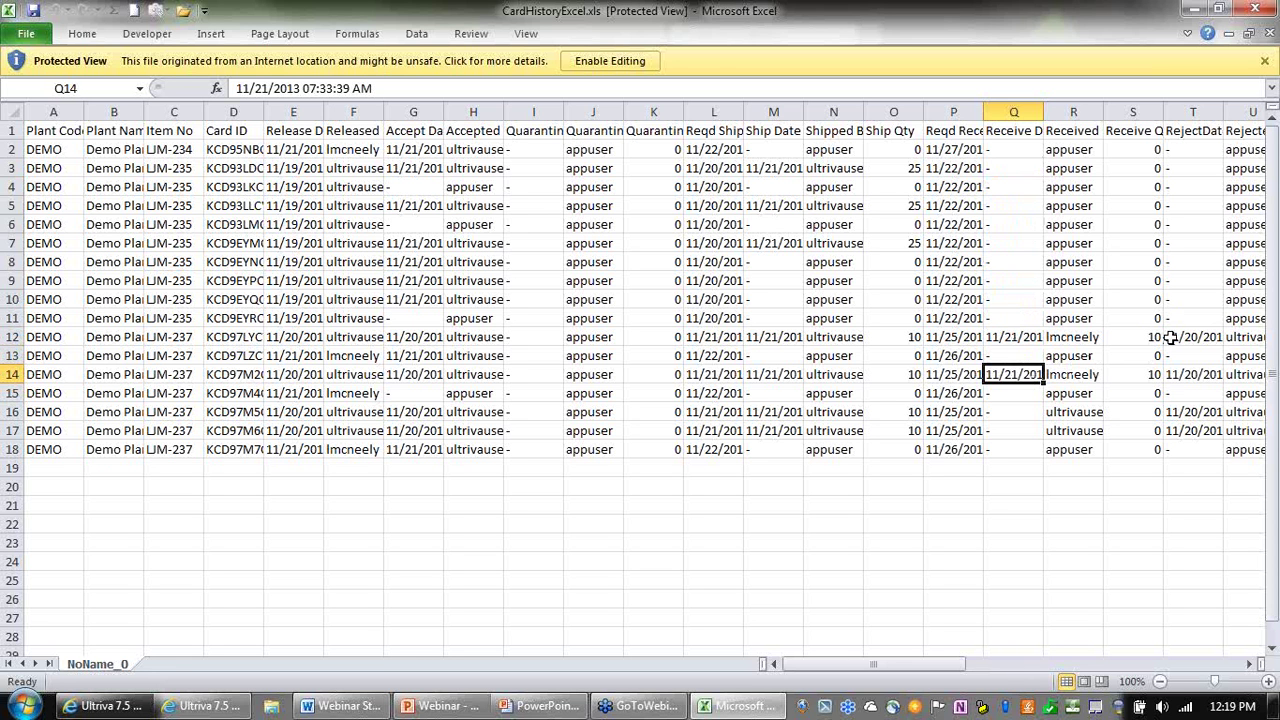
Highlight the reject dates in rows 12 to 14 and examine row 6 from its ship date through the receiving columns.
{"action": "left_click_drag", "start_coordinate": [1170, 338], "coordinate": [1182, 376]}
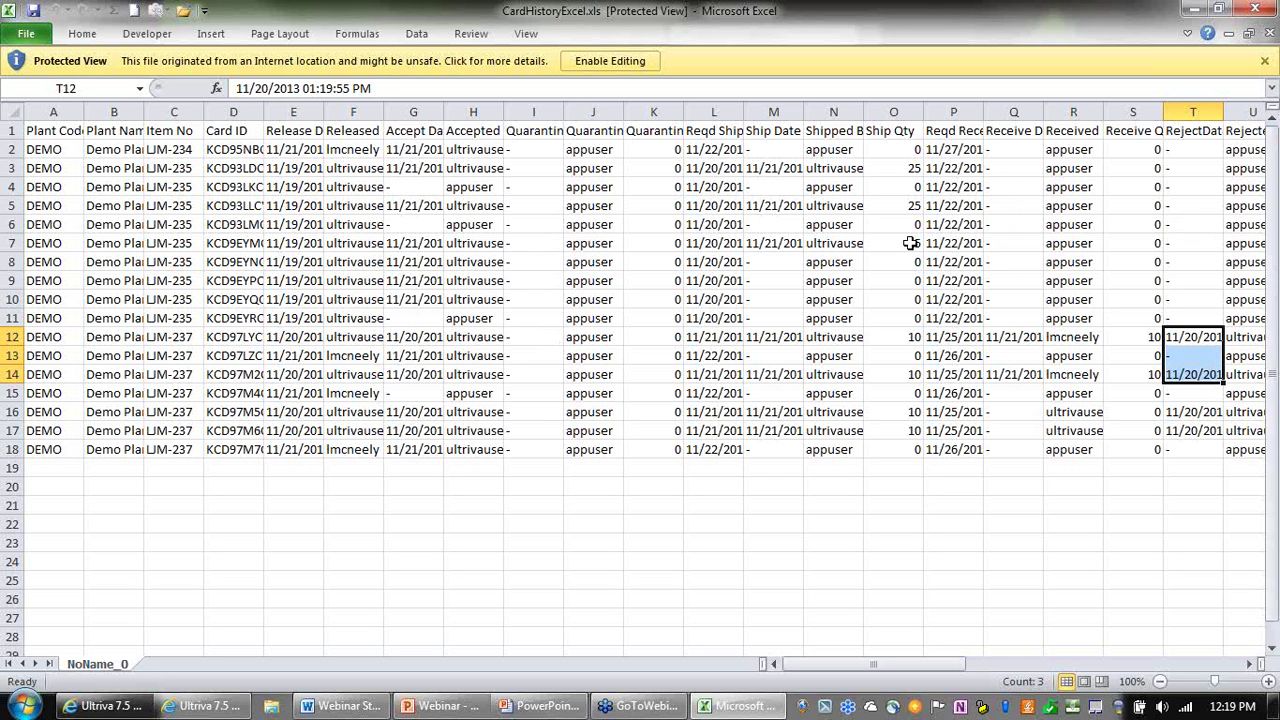
{"action": "left_click", "coordinate": [753, 220]}
{"action": "key", "text": "Right"}
{"action": "key", "text": "Right"}
{"action": "key", "text": "Right"}
{"action": "key", "text": "Right"}
{"action": "key", "text": "Right"}
{"action": "key", "text": "Right"}
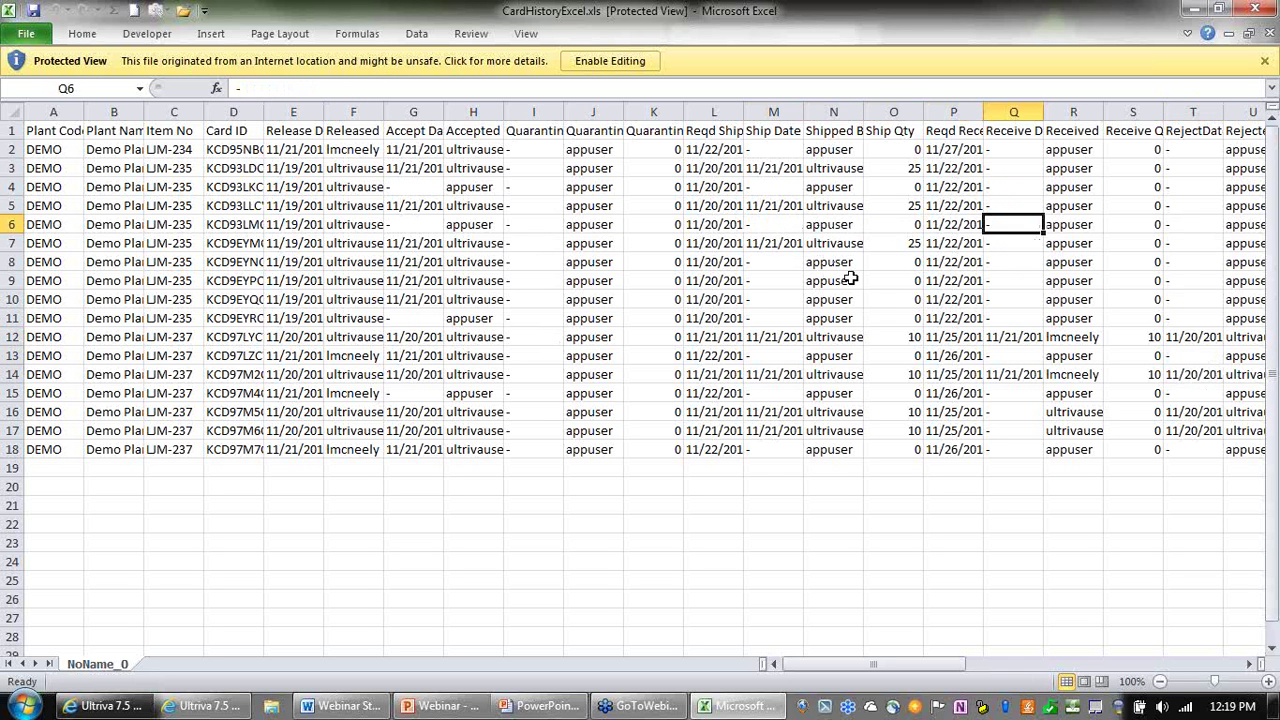
Examine row 6 from the received-by column through the approval, recall, purchase order and description columns, and close the card history workbook.
{"action": "key", "text": "Right"}
{"action": "key", "text": "Right"}
{"action": "key", "text": "Right"}
{"action": "key", "text": "Right"}
{"action": "key", "text": "Right"}
{"action": "key", "text": "Right"}
{"action": "key", "text": "Right"}
{"action": "key", "text": "Right"}
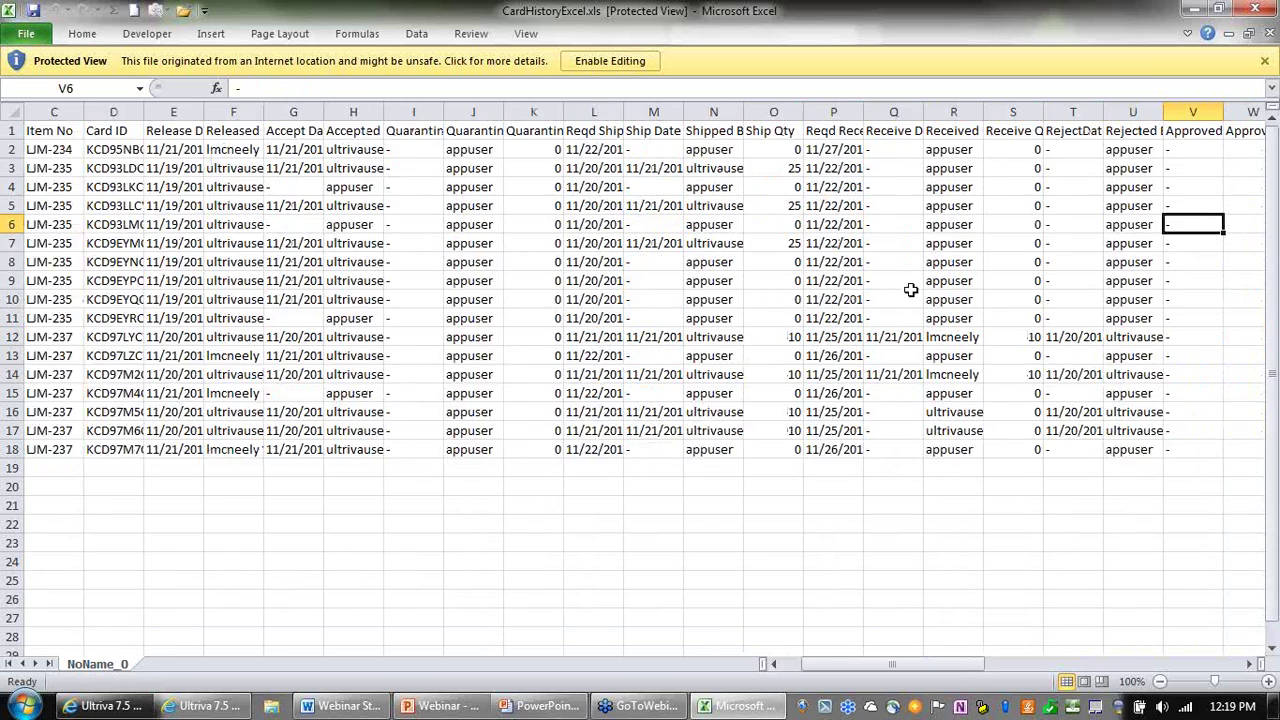
{"action": "key", "text": "Right"}
{"action": "key", "text": "Right"}
{"action": "key", "text": "Right"}
{"action": "key", "text": "Right"}
{"action": "key", "text": "Right"}
{"action": "key", "text": "Right"}
{"action": "key", "text": "Right"}
{"action": "key", "text": "Right"}
{"action": "key", "text": "Right"}
{"action": "key", "text": "Right"}
{"action": "key", "text": "Right"}
{"action": "key", "text": "Right"}
{"action": "key", "text": "Right"}
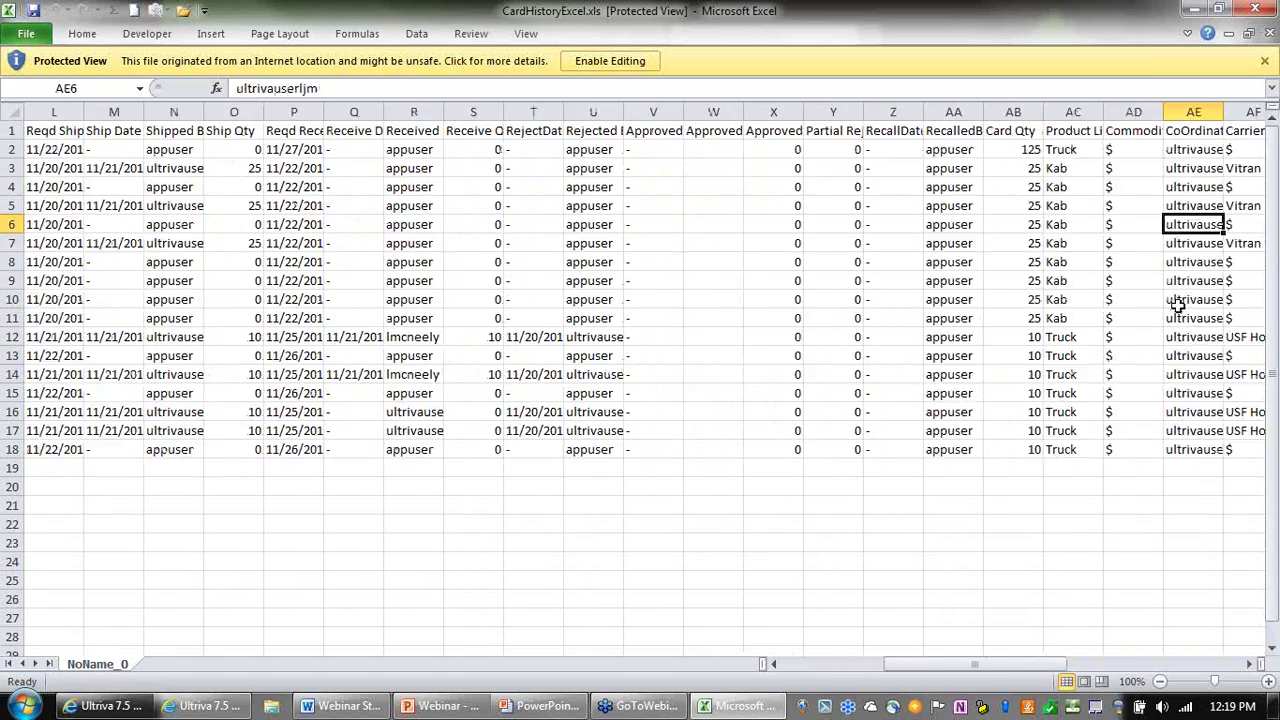
{"action": "key", "text": "Right"}
{"action": "key", "text": "Right"}
{"action": "key", "text": "Right"}
{"action": "key", "text": "Right"}
{"action": "key", "text": "Right"}
{"action": "key", "text": "Right"}
{"action": "key", "text": "Right"}
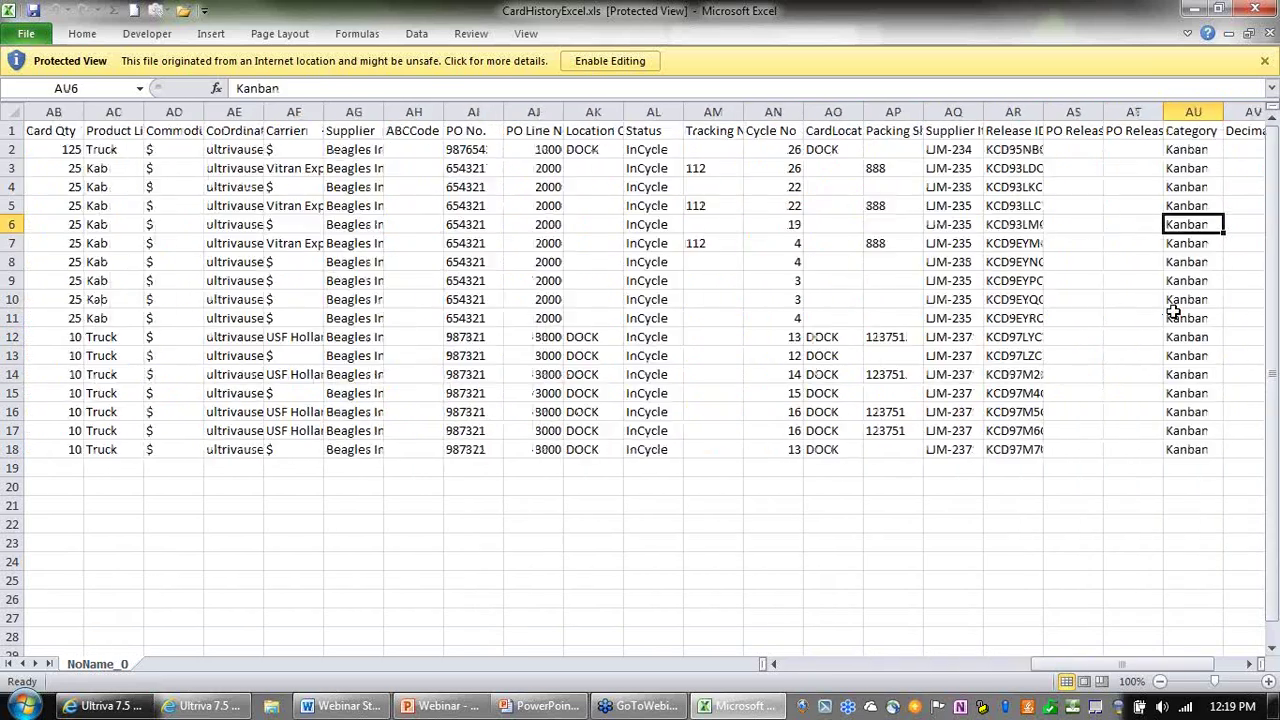
{"action": "key", "text": "Right"}
{"action": "key", "text": "Right"}
{"action": "key", "text": "Right"}
{"action": "key", "text": "Right"}
{"action": "key", "text": "Right"}
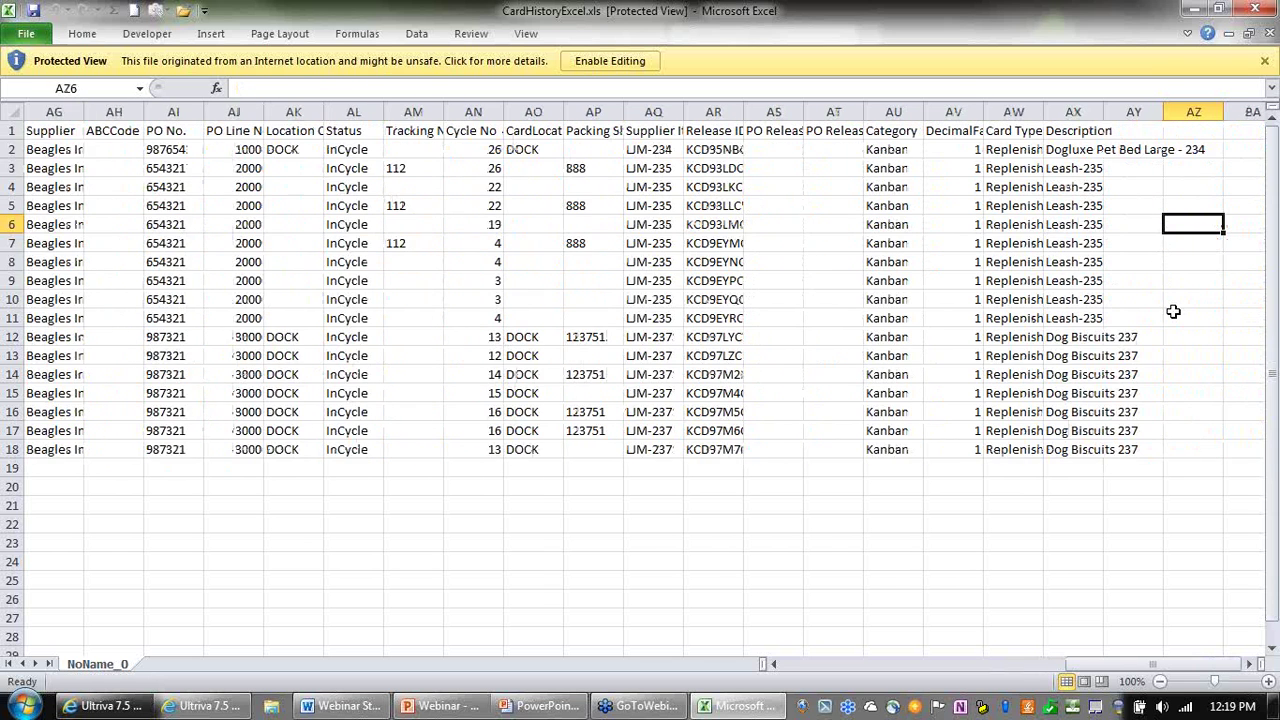
{"action": "left_click_drag", "start_coordinate": [1110, 665], "coordinate": [710, 690]}
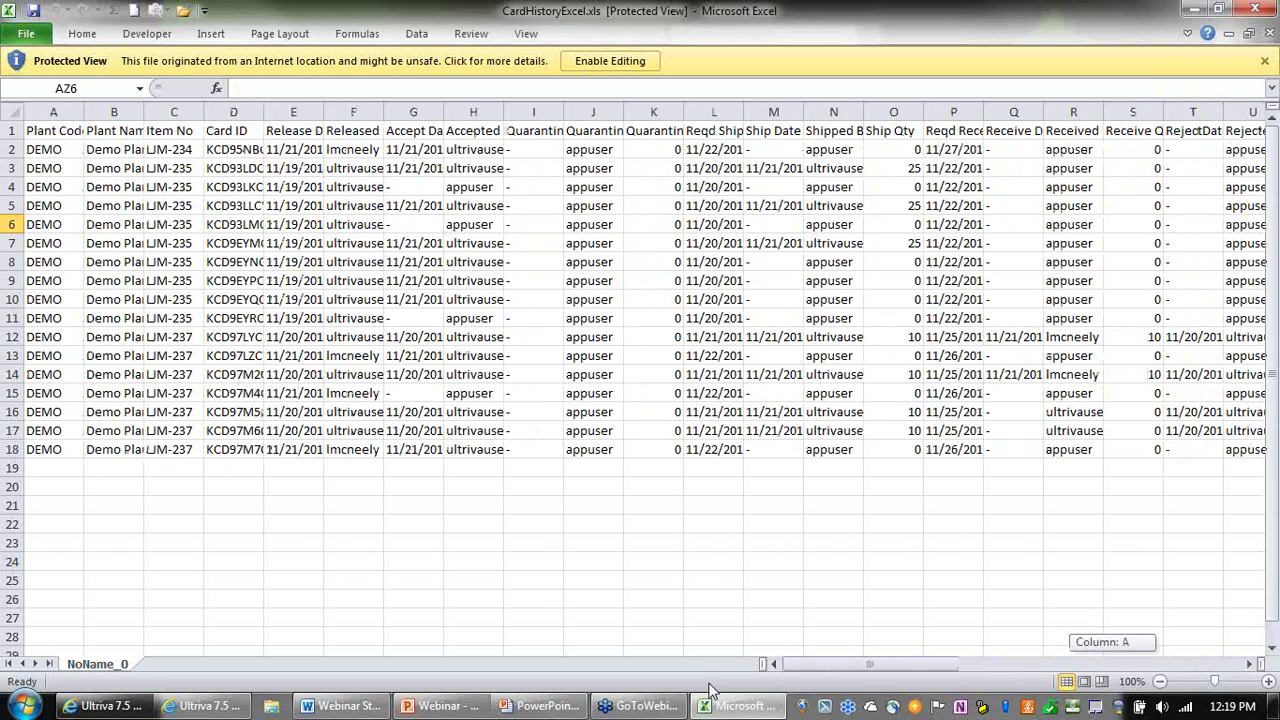
{"action": "left_click", "coordinate": [1258, 14]}
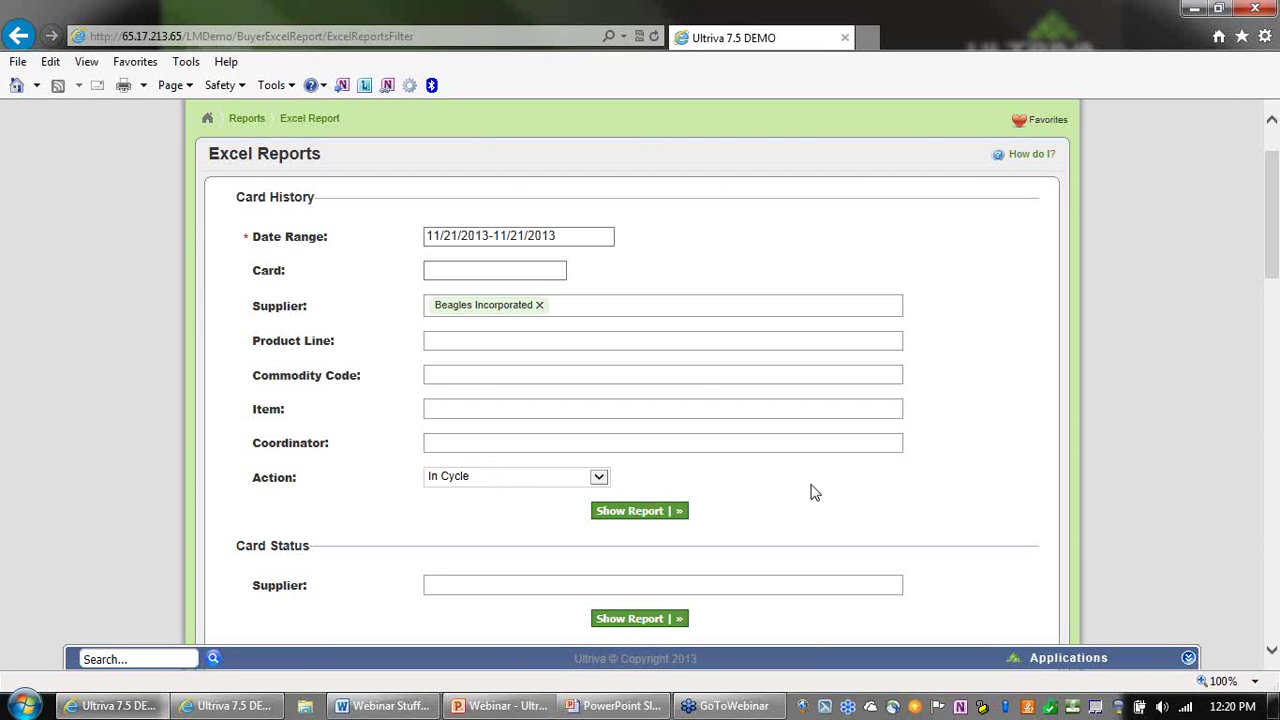
Generate the Card Status report without a supplier filter and open CardStatusExcel.xls in Excel.
{"action": "scroll", "coordinate": [820, 494], "scroll_direction": "down", "scroll_amount": 2}
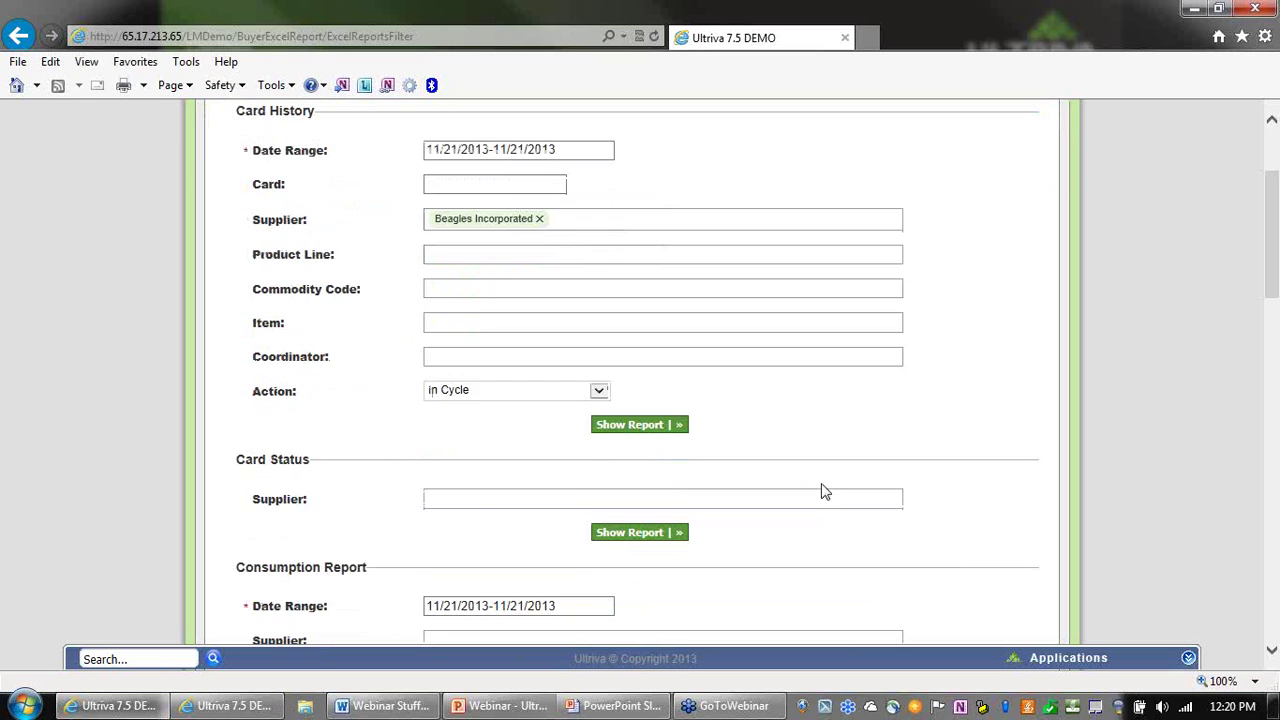
{"action": "scroll", "coordinate": [822, 490], "scroll_direction": "down", "scroll_amount": 2}
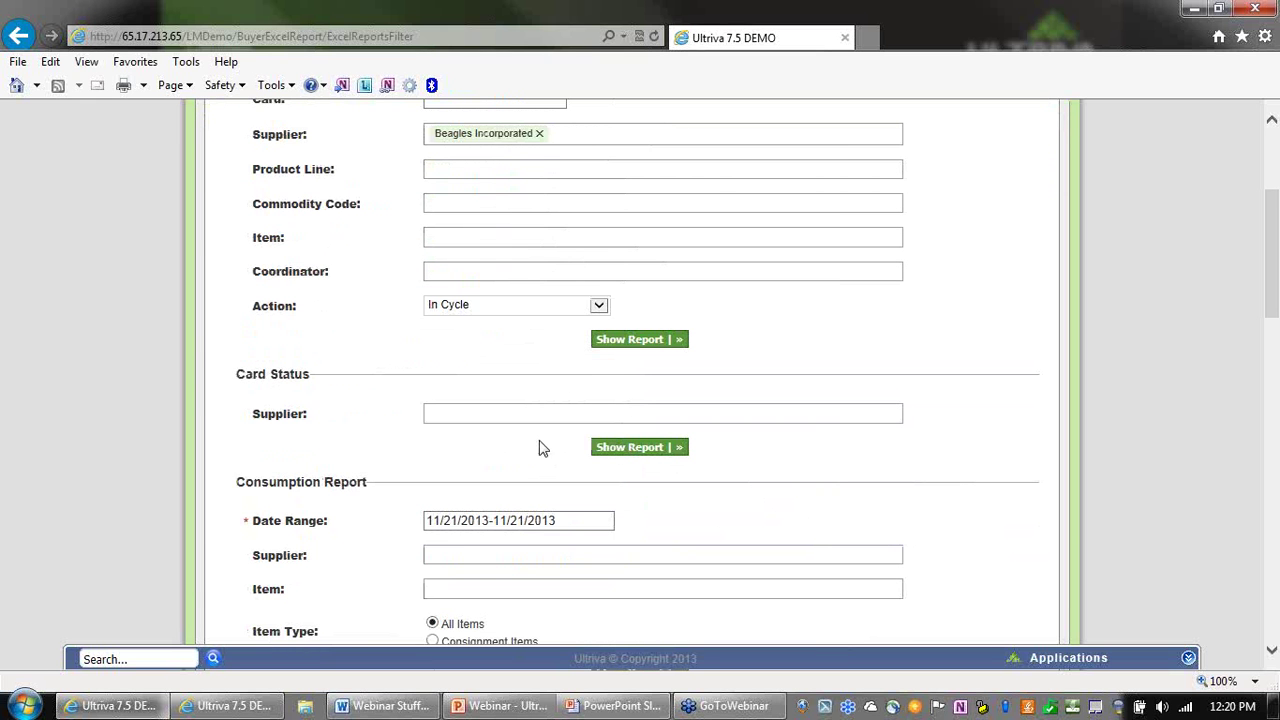
{"action": "left_click", "coordinate": [643, 450]}
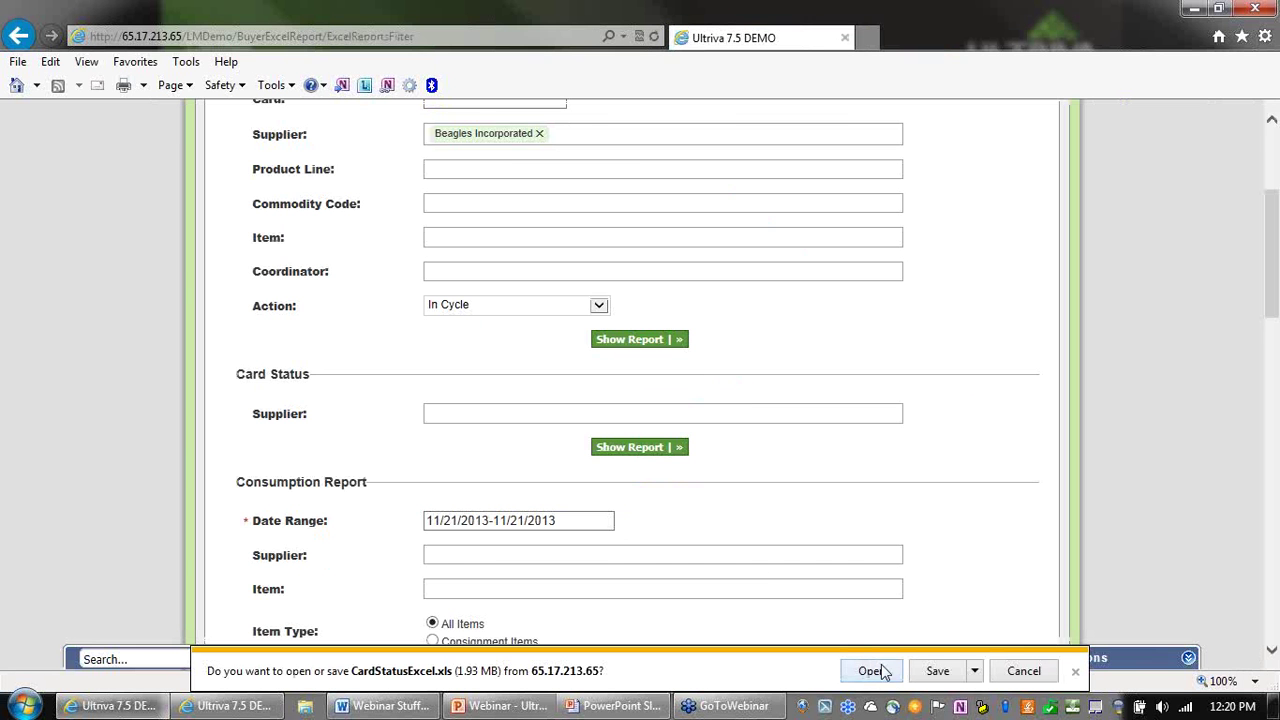
{"action": "left_click", "coordinate": [871, 672]}
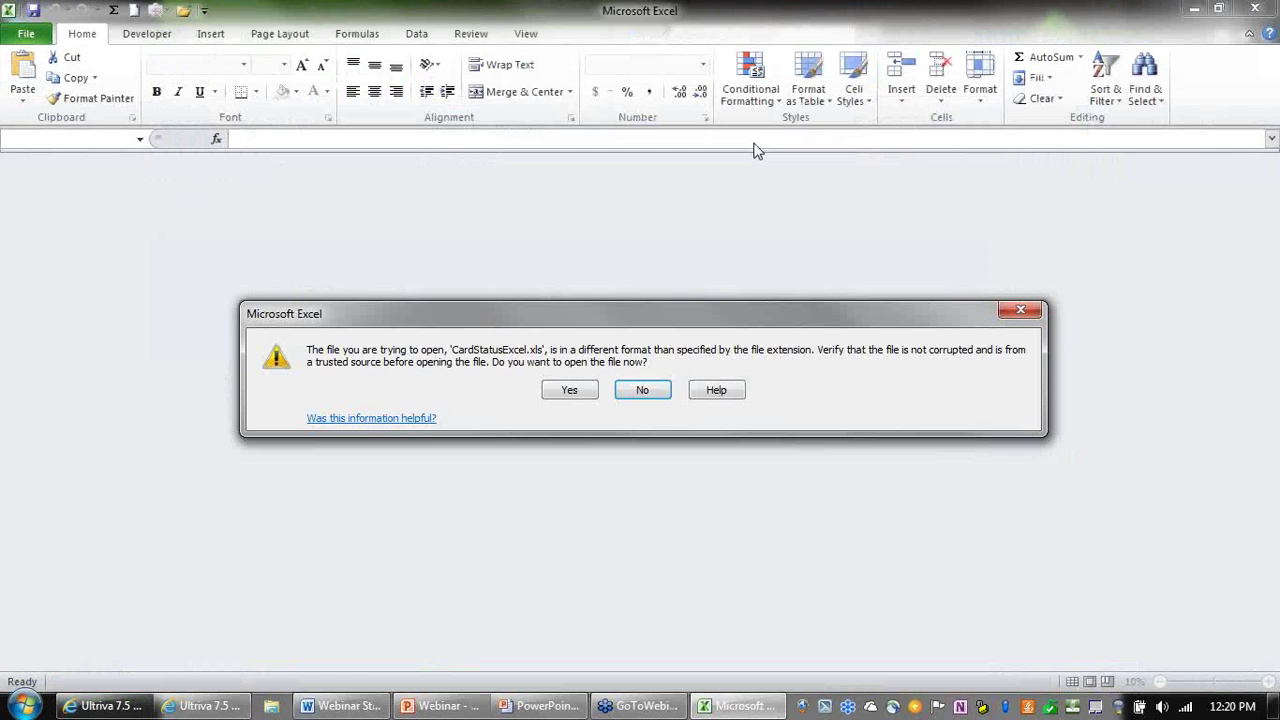
{"action": "left_click", "coordinate": [564, 393]}
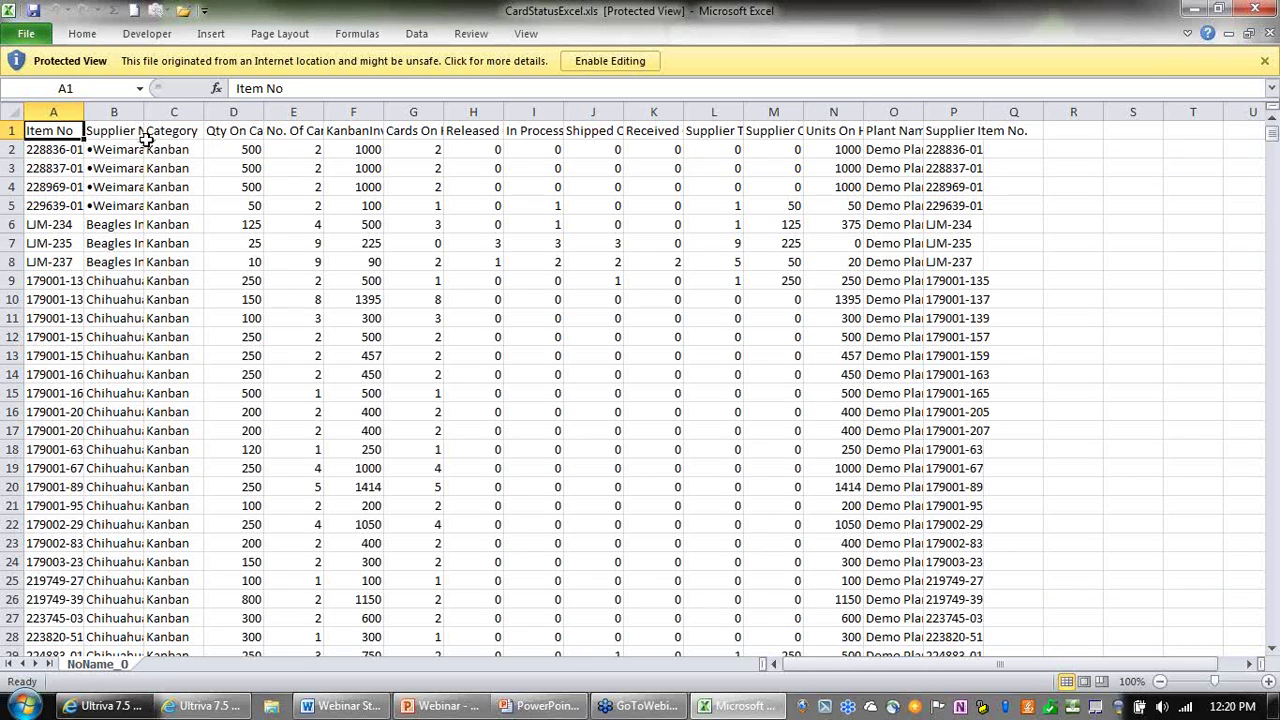
Highlight the supplier names in rows 2 to 4 and the Qty On Card entries down to row 4.
{"action": "left_click", "coordinate": [352, 185]}
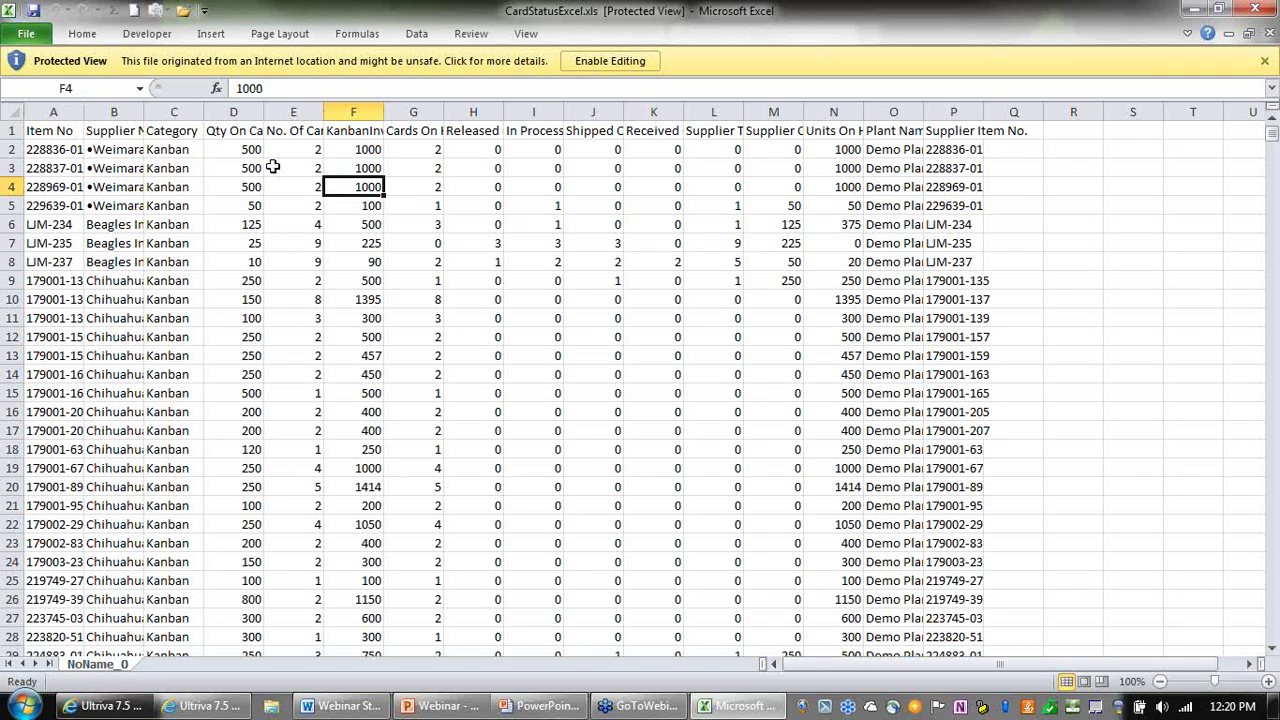
{"action": "left_click", "coordinate": [66, 134]}
{"action": "left_click_drag", "start_coordinate": [112, 150], "coordinate": [114, 186]}
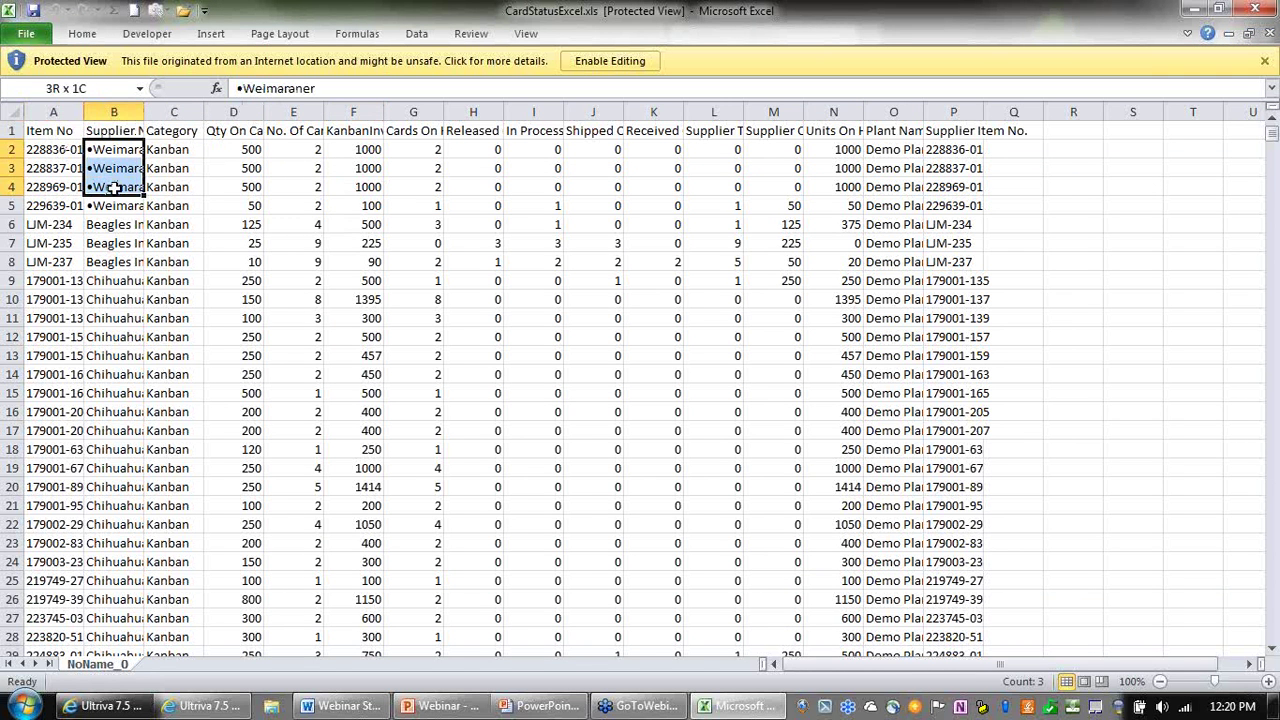
{"action": "left_click_drag", "start_coordinate": [246, 136], "coordinate": [250, 186]}
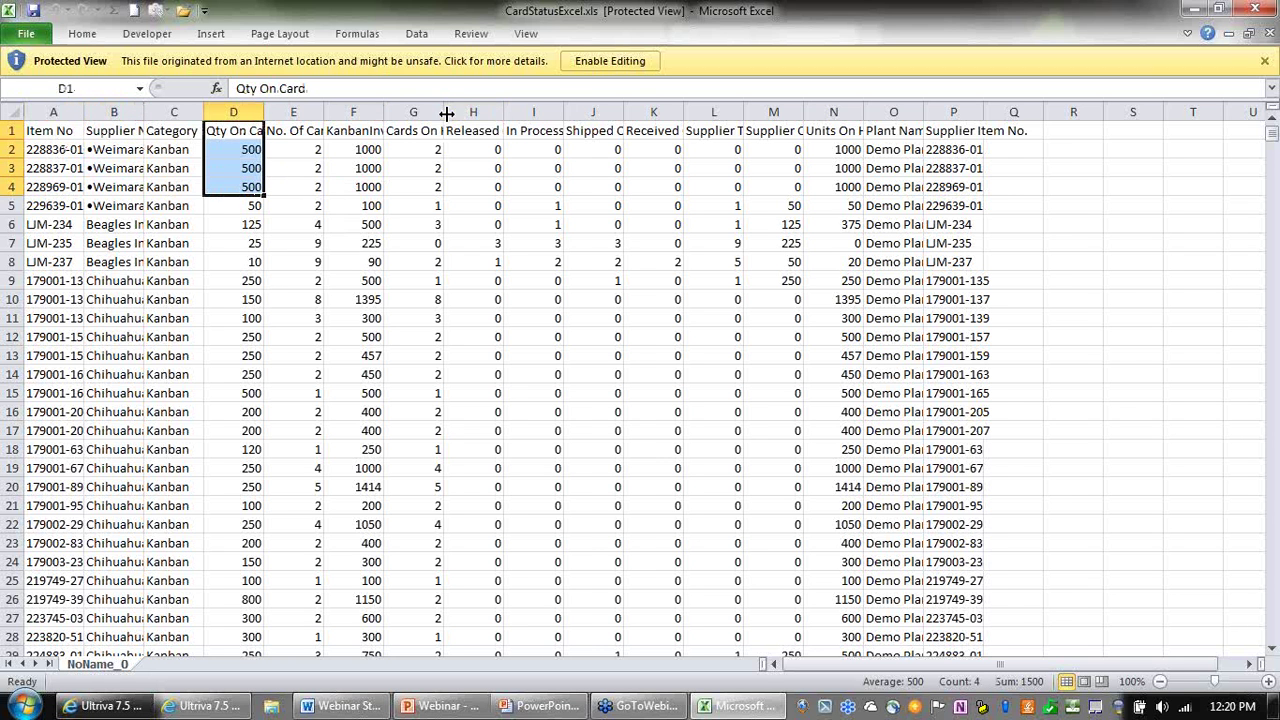
Widen the Cards On Hand column and highlight the upper entries of the Released, In Process and Shipped columns.
{"action": "left_click_drag", "start_coordinate": [443, 111], "coordinate": [470, 340]}
{"action": "left_click_drag", "start_coordinate": [537, 147], "coordinate": [518, 284]}
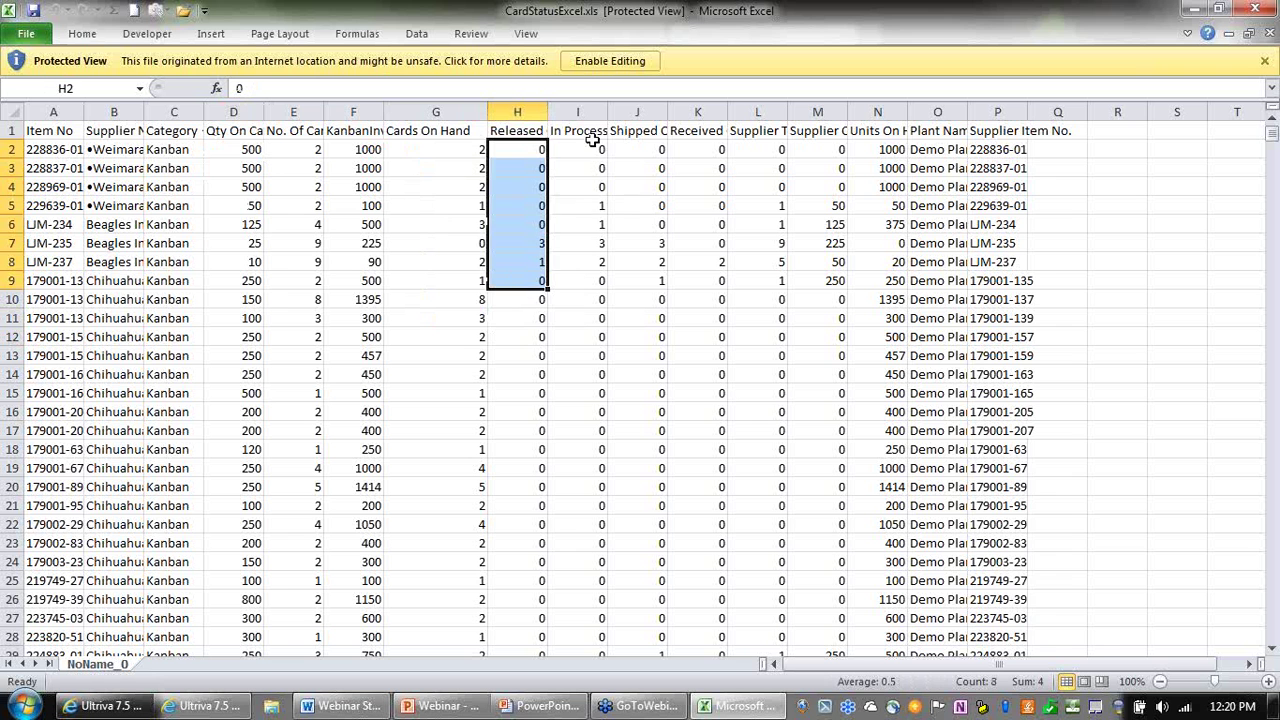
{"action": "left_click_drag", "start_coordinate": [592, 164], "coordinate": [600, 214]}
{"action": "left_click_drag", "start_coordinate": [648, 142], "coordinate": [648, 240]}
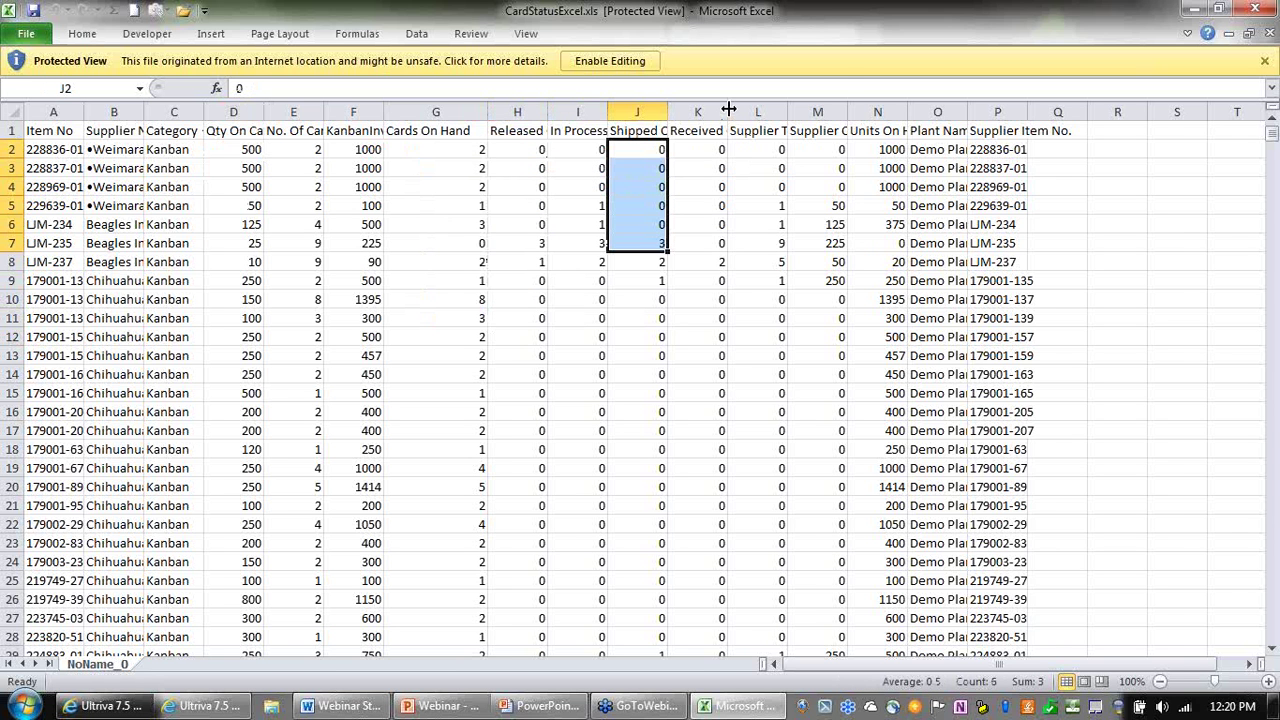
Widen the Received Cards and Supplier Total Cards columns and check the supplier card totals in rows 4 to 8.
{"action": "left_click_drag", "start_coordinate": [728, 111], "coordinate": [858, 111]}
{"action": "left_click", "coordinate": [826, 148]}
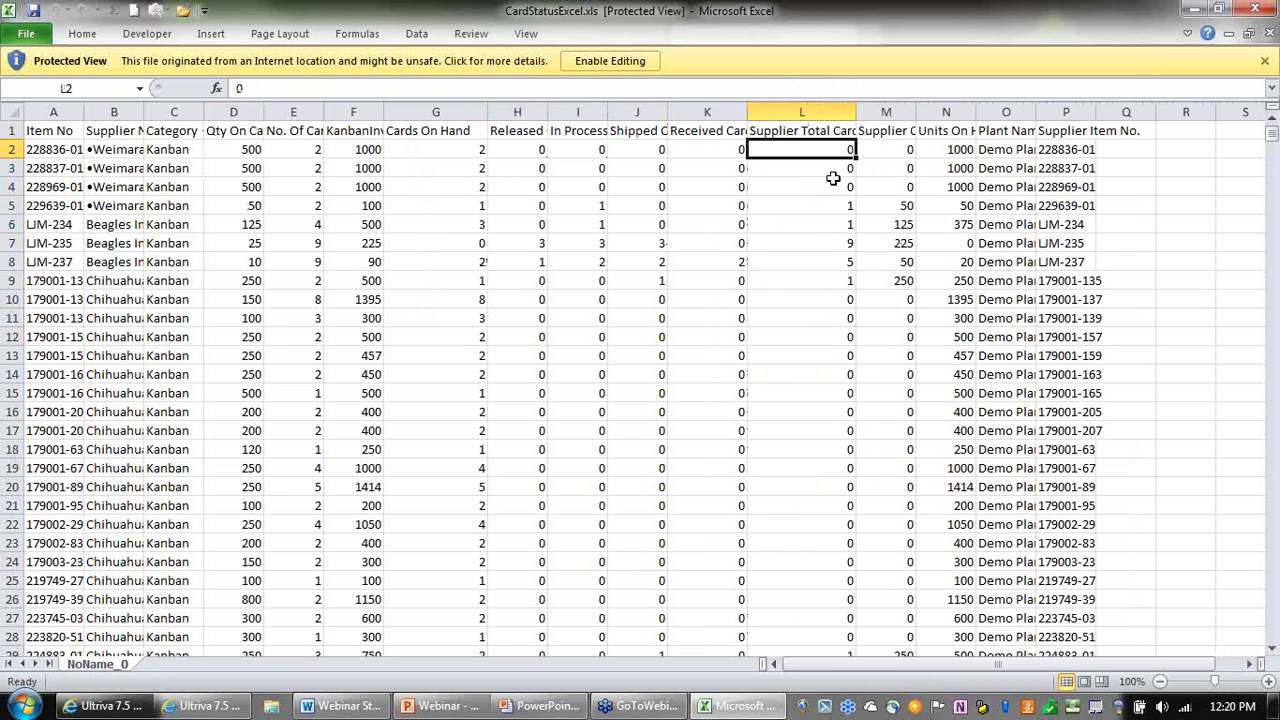
{"action": "left_click_drag", "start_coordinate": [830, 187], "coordinate": [829, 262]}
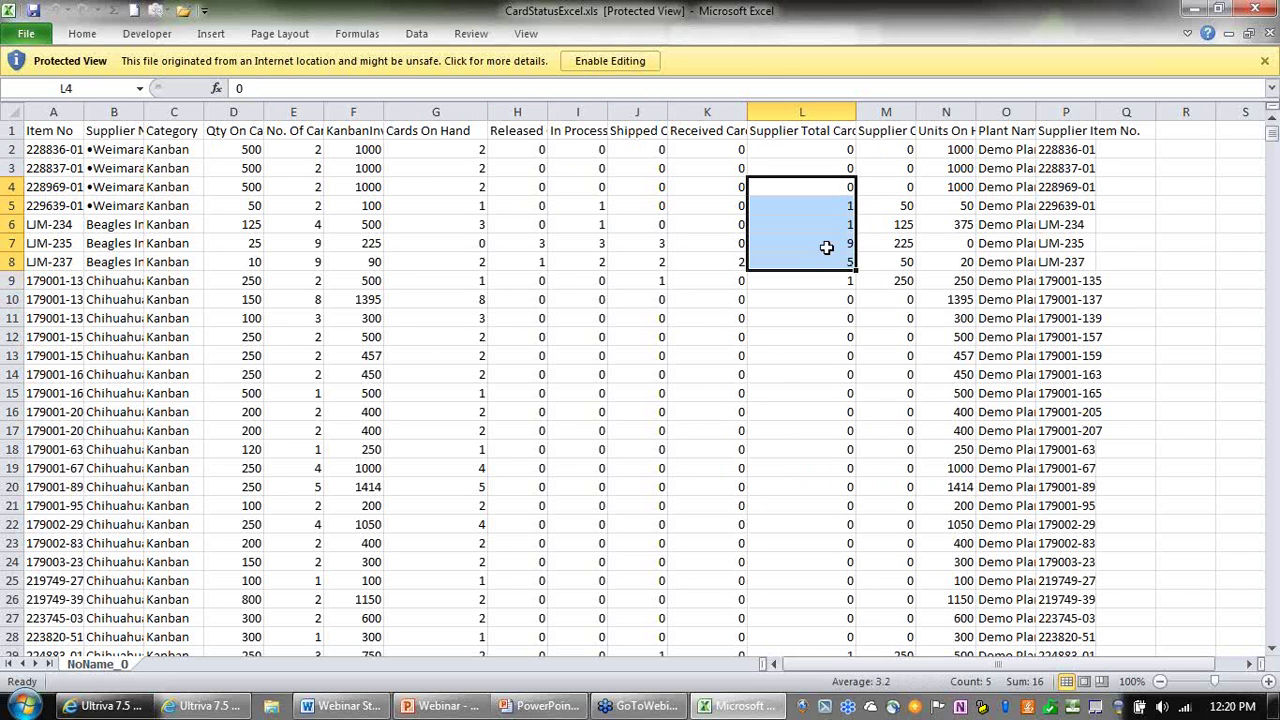
{"action": "left_click", "coordinate": [822, 247]}
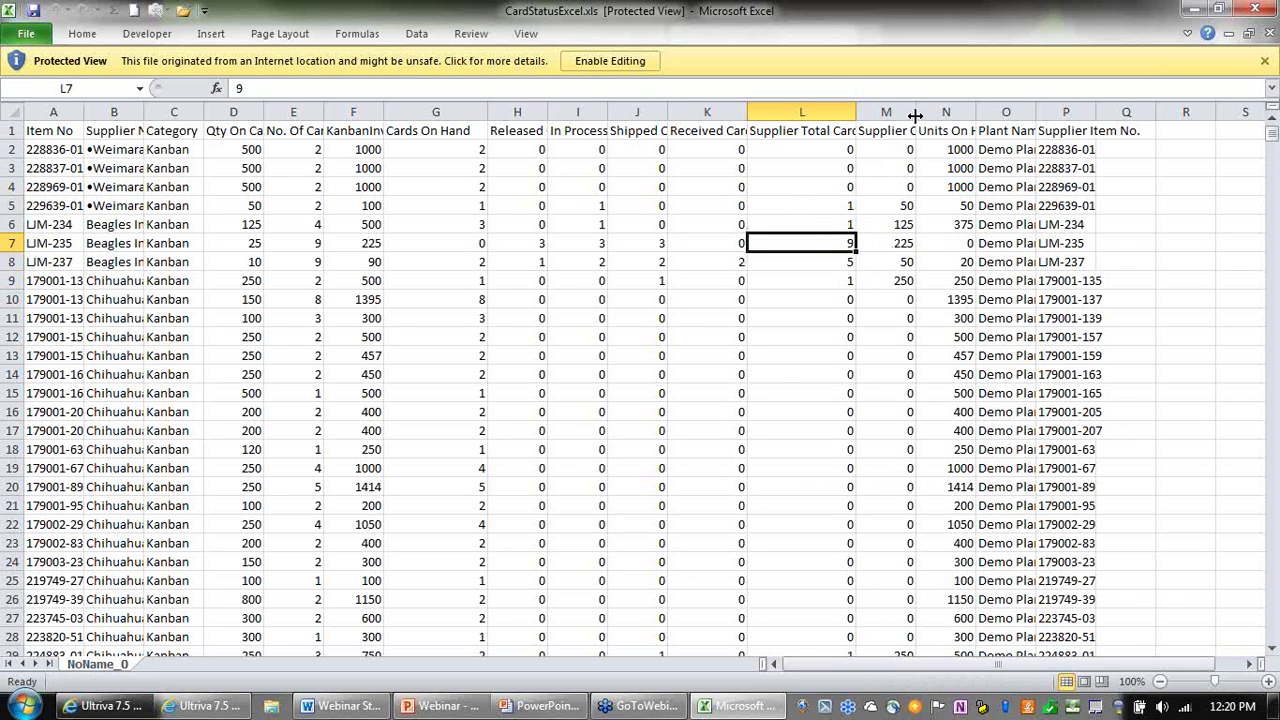
Widen the Supplier Card Total Qty and Units On Hand columns, check item LJM-235's total quantity, and close the card status workbook.
{"action": "left_click_drag", "start_coordinate": [916, 112], "coordinate": [1145, 113]}
{"action": "left_click", "coordinate": [985, 245]}
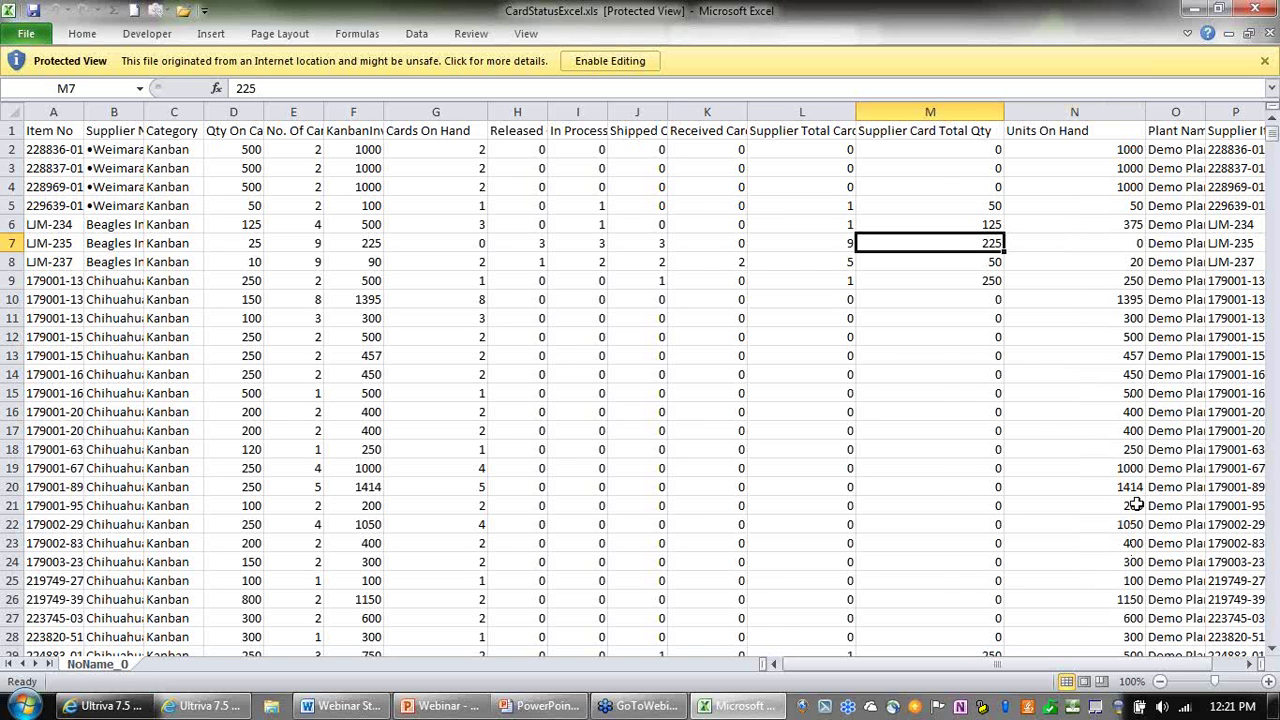
{"action": "left_click_drag", "start_coordinate": [972, 665], "coordinate": [1005, 665]}
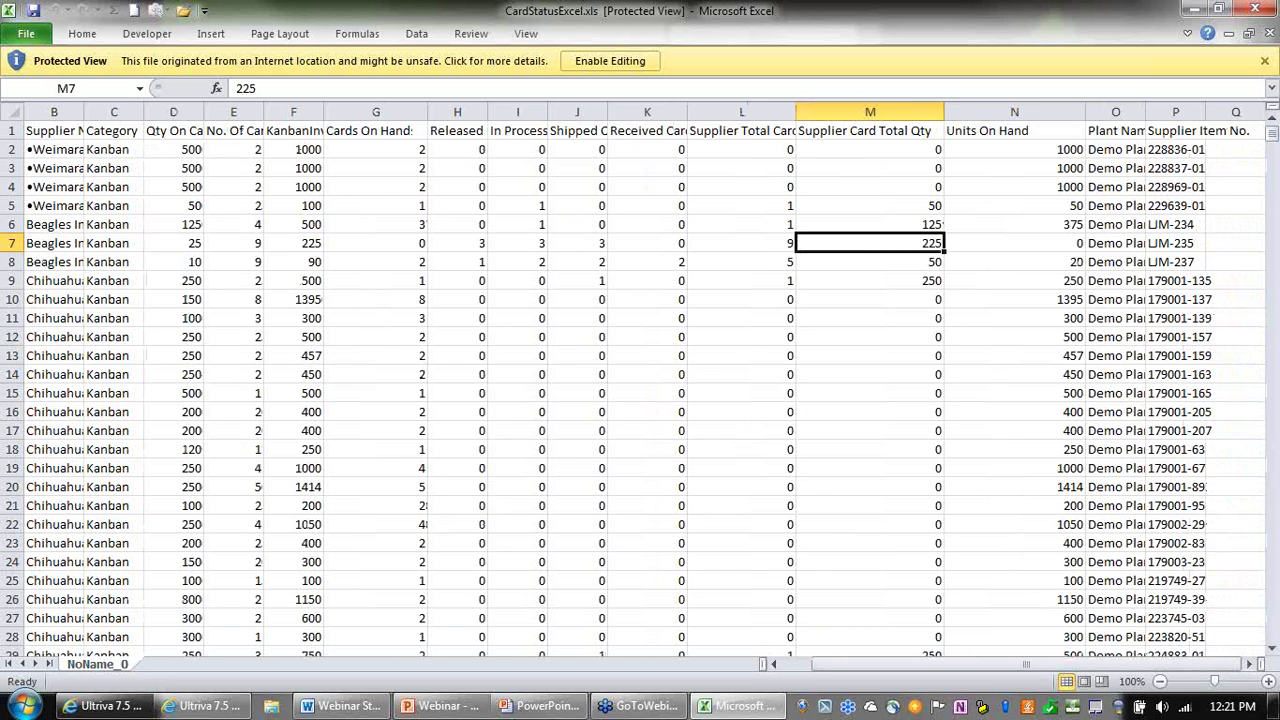
{"action": "left_click", "coordinate": [1192, 9]}
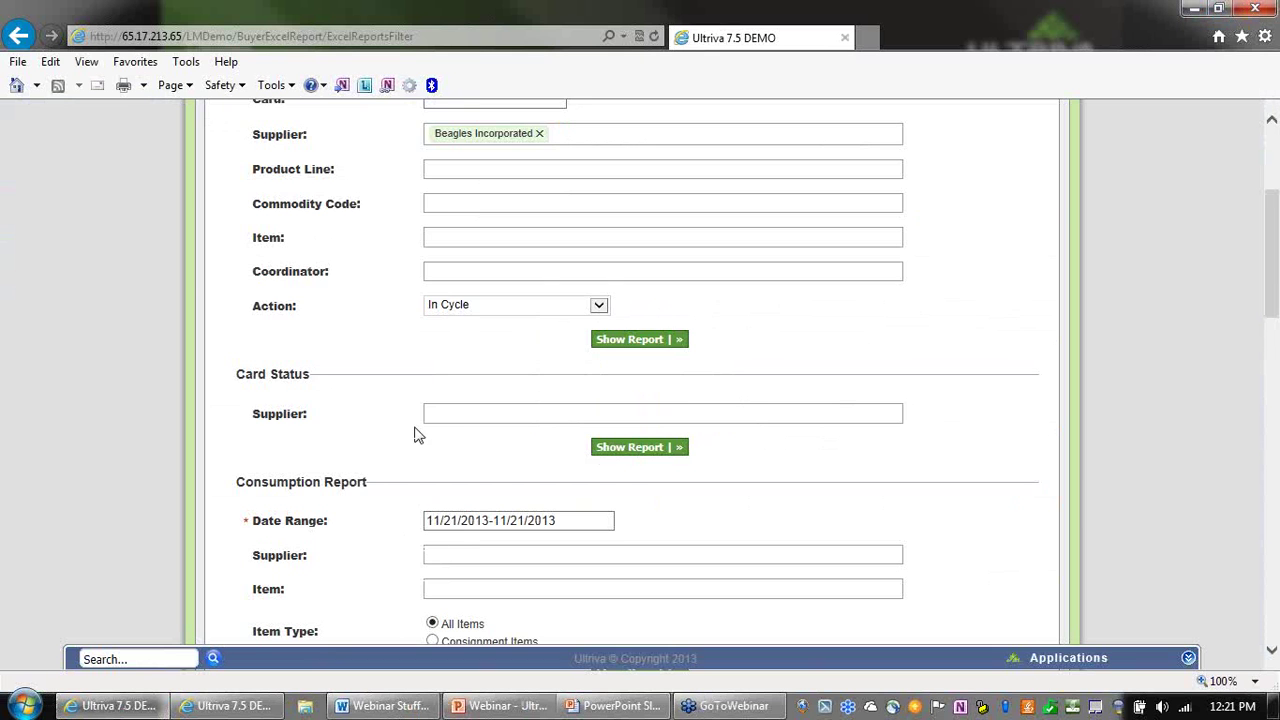
Set the Consumption Report filters to Current Week, supplier Beagles Incorporated and Consignment Items.
{"action": "scroll", "coordinate": [418, 435], "scroll_direction": "down", "scroll_amount": 3}
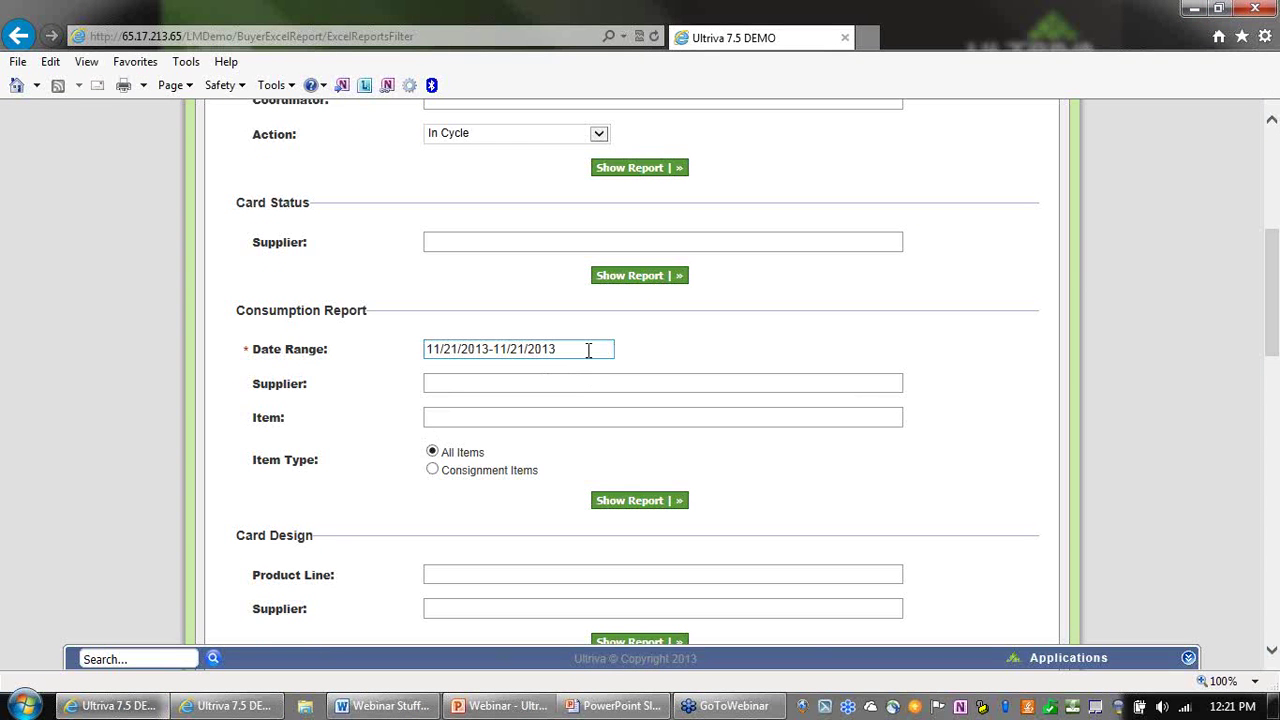
{"action": "left_click", "coordinate": [588, 349]}
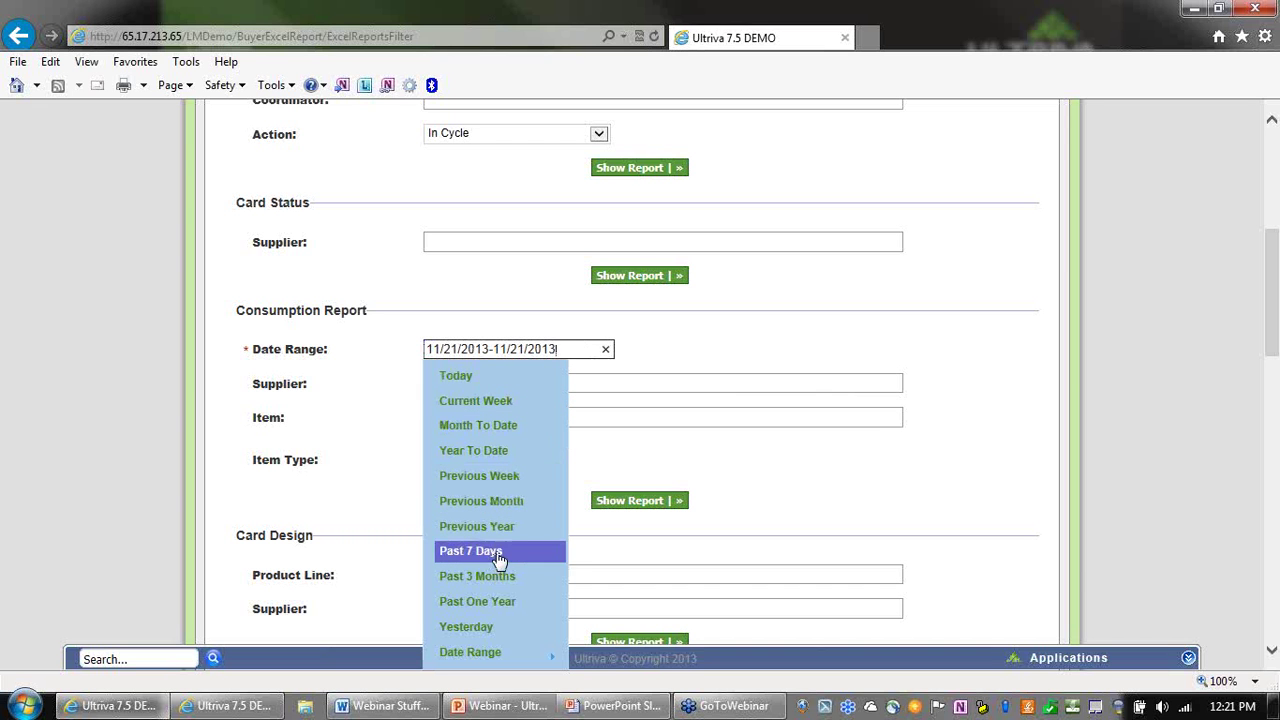
{"action": "left_click", "coordinate": [489, 402]}
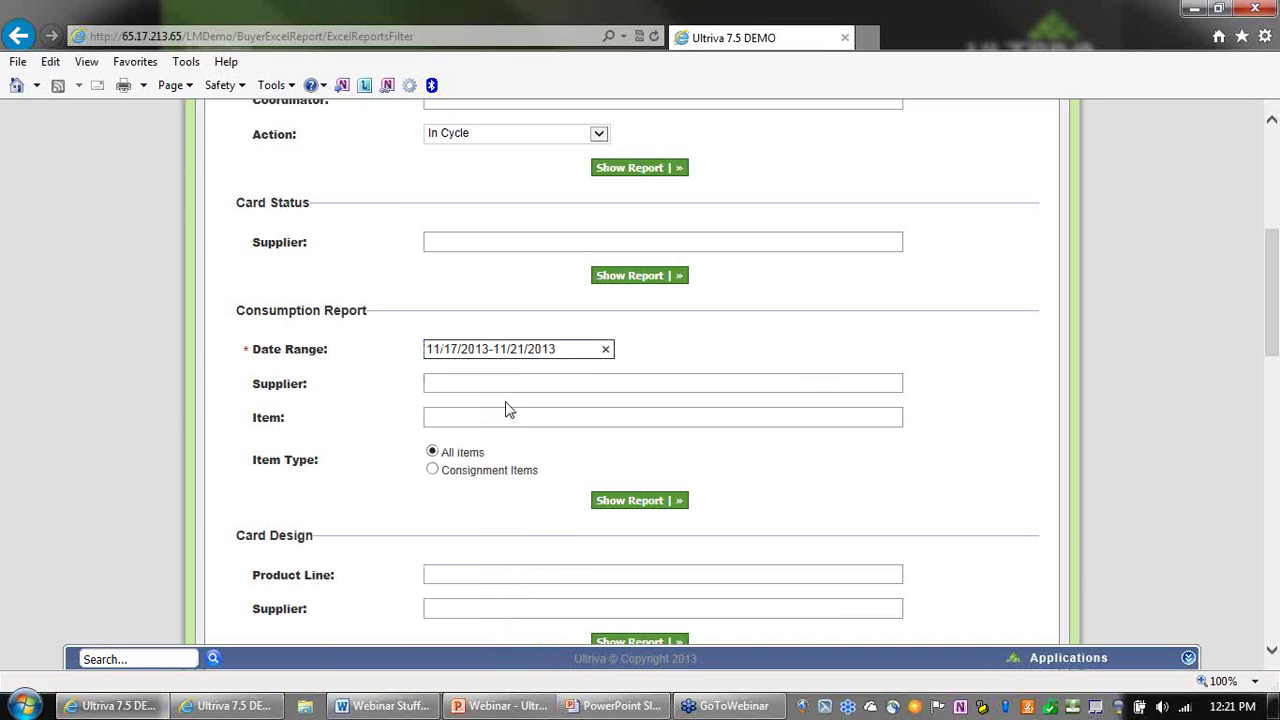
{"action": "left_click", "coordinate": [466, 382]}
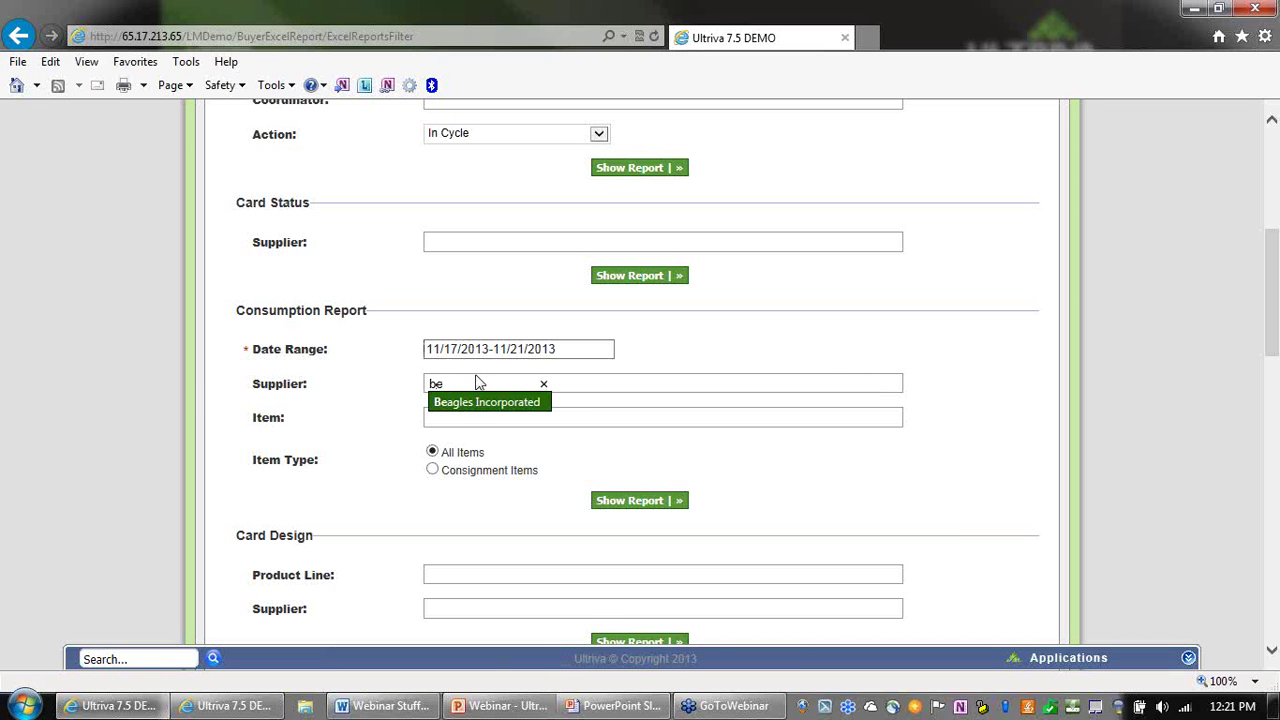
{"action": "left_click", "coordinate": [478, 405]}
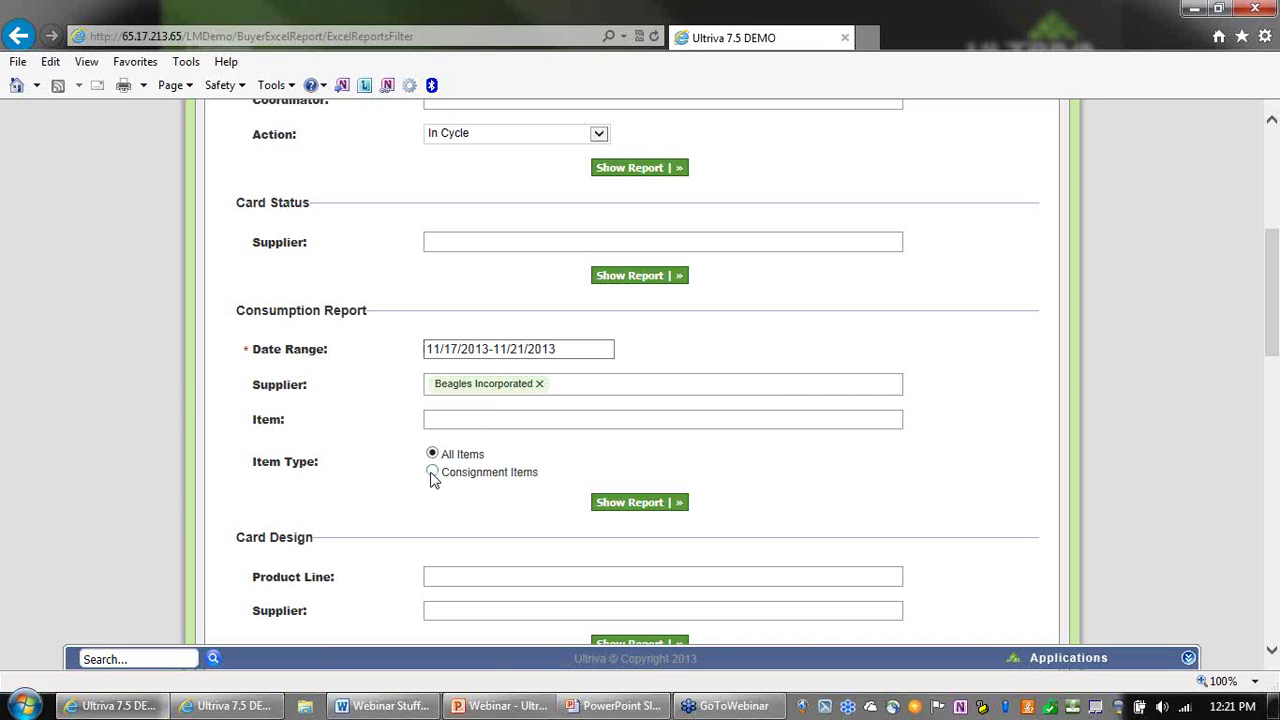
{"action": "left_click", "coordinate": [455, 476]}
Generate the Consumption Report and open ConsumptionExcel.xls in Excel.
{"action": "left_click", "coordinate": [613, 507]}
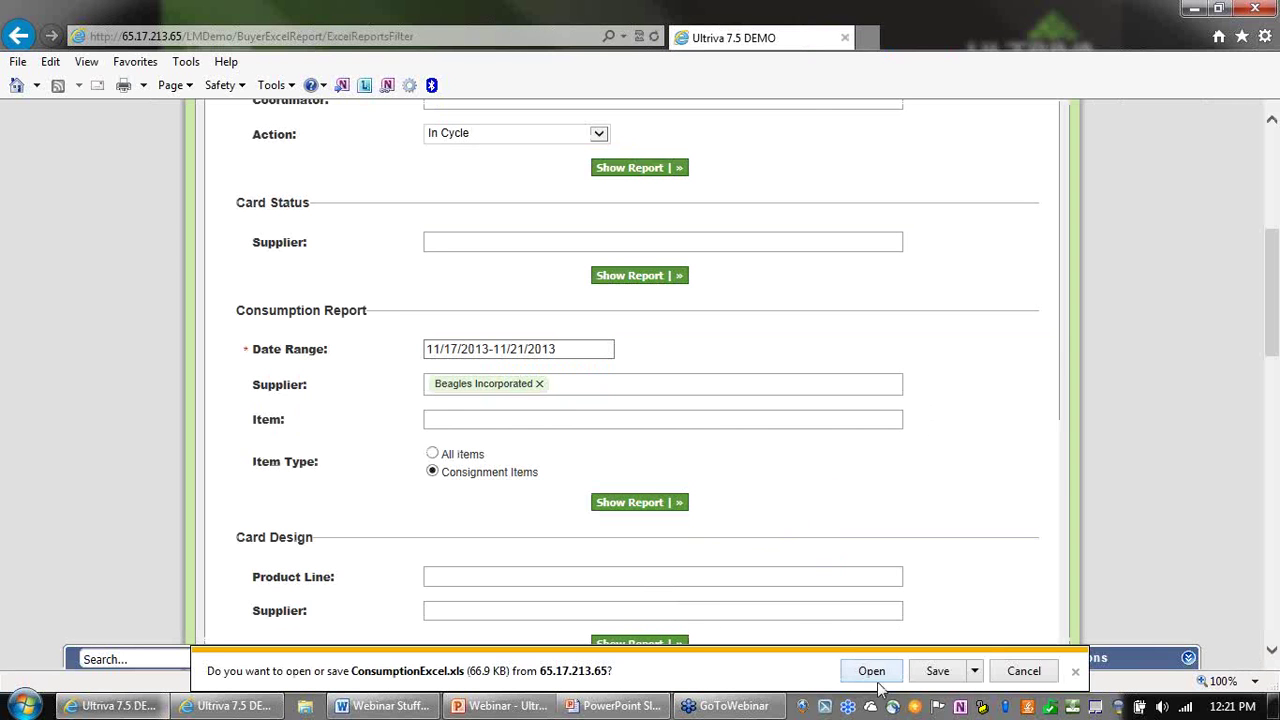
{"action": "left_click", "coordinate": [879, 672]}
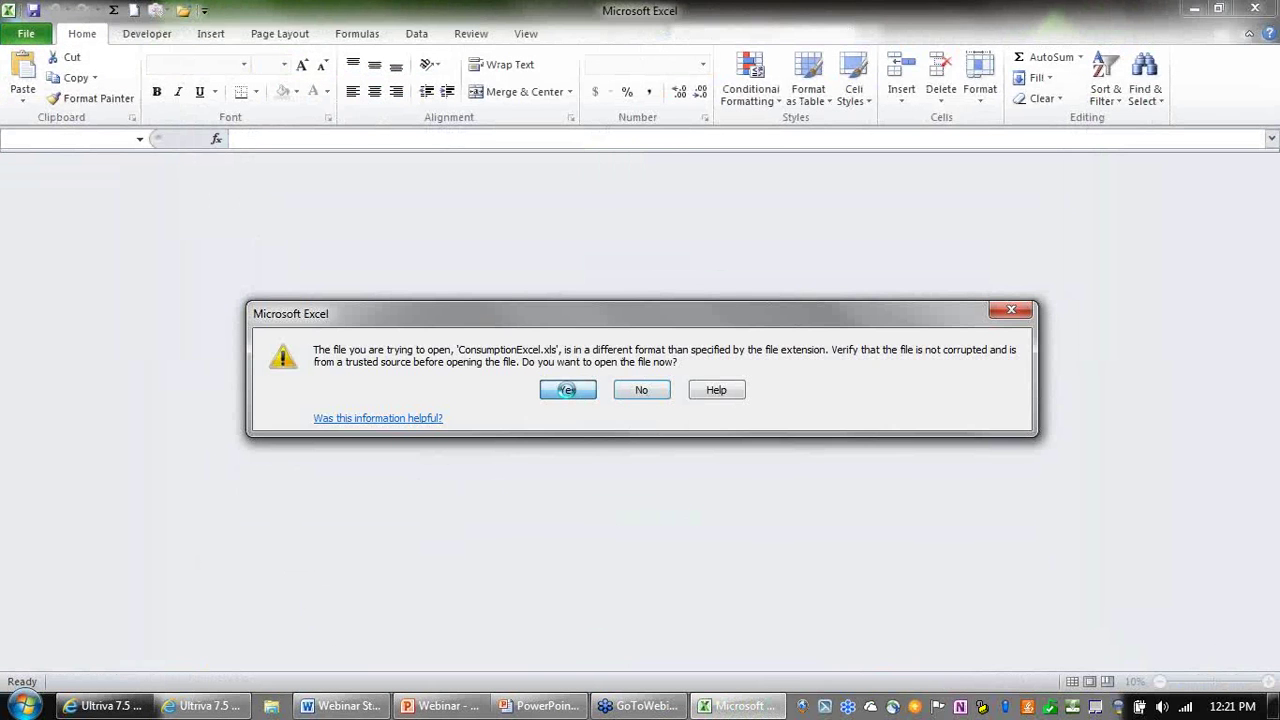
{"action": "left_click", "coordinate": [567, 390]}
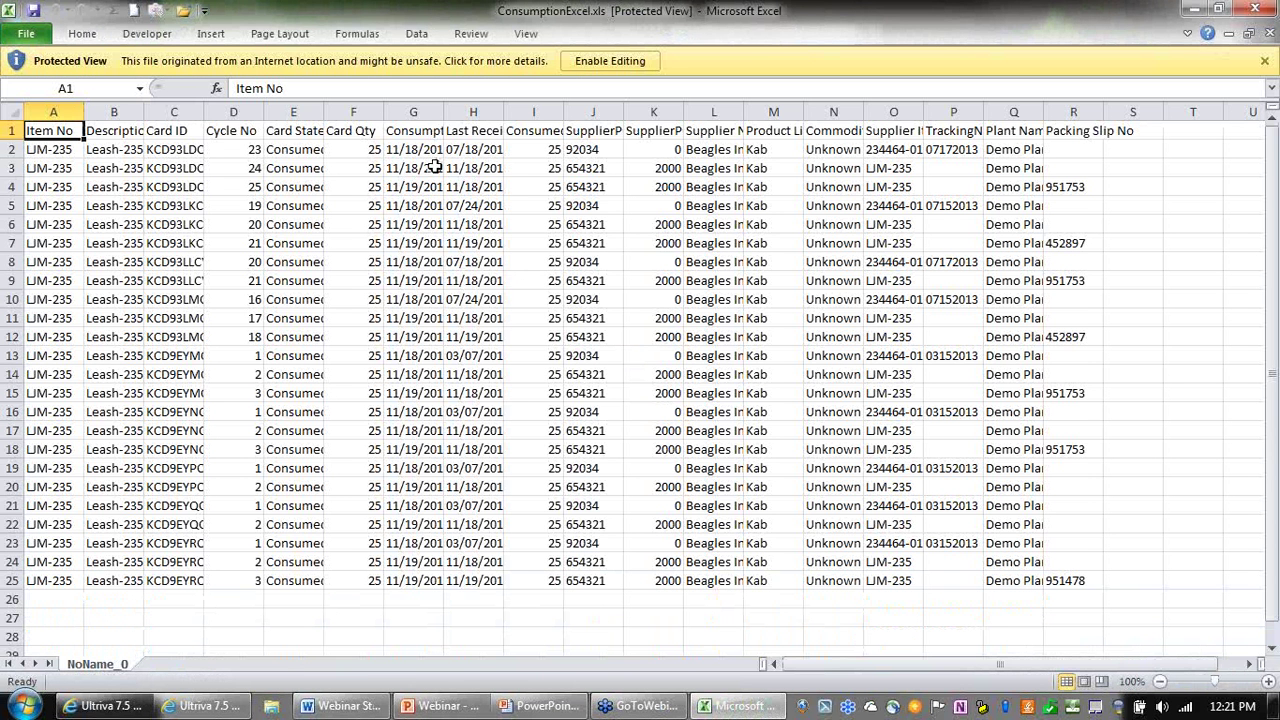
Widen the ConsumptionDate and Last Received Date columns, highlighting the consumption dates in rows 2 to 9 and received dates in rows 2 to 25.
{"action": "left_click_drag", "start_coordinate": [450, 111], "coordinate": [489, 111]}
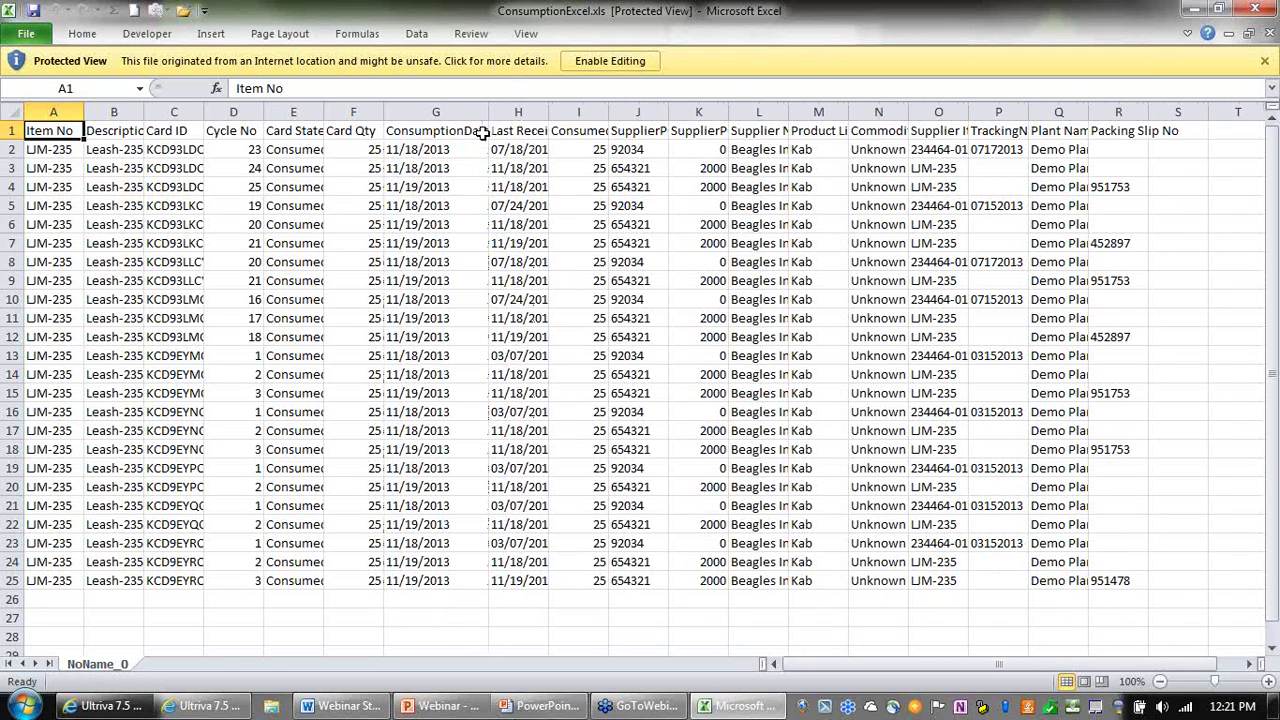
{"action": "left_click_drag", "start_coordinate": [450, 150], "coordinate": [447, 282]}
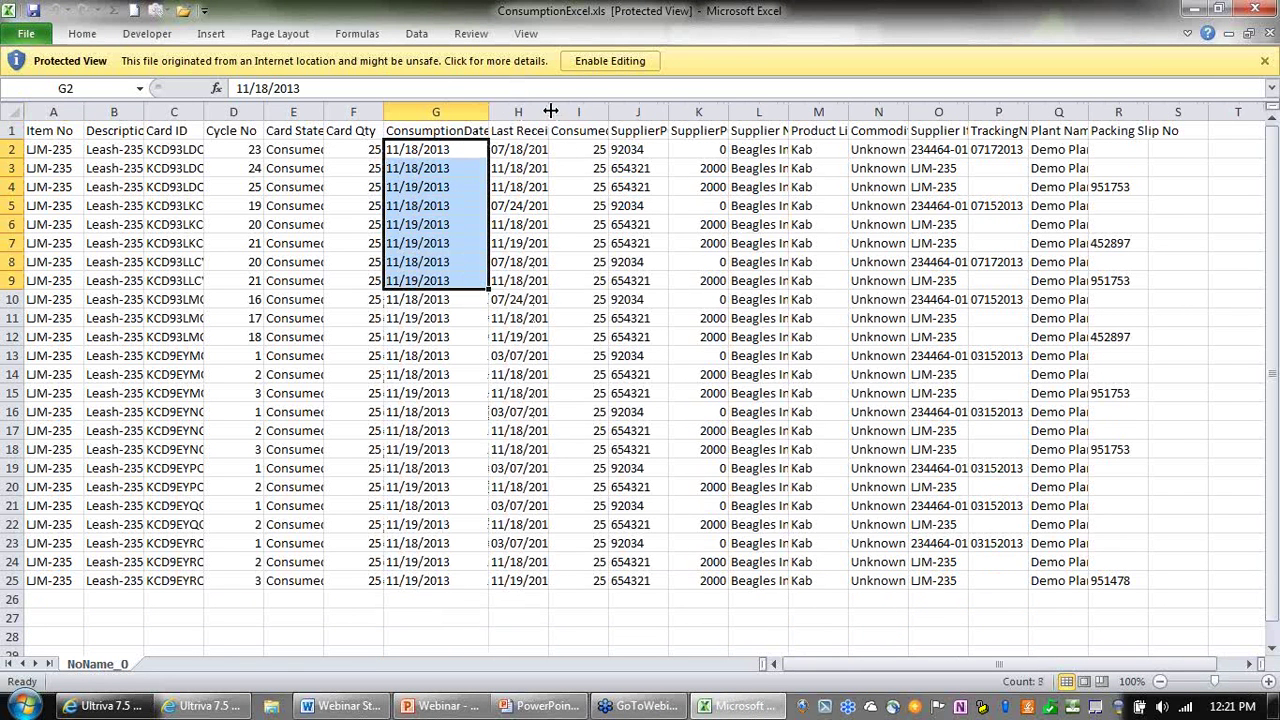
{"action": "left_click_drag", "start_coordinate": [549, 113], "coordinate": [592, 113]}
{"action": "left_click_drag", "start_coordinate": [520, 150], "coordinate": [523, 578]}
Compare the consumption dates with the last received dates in rows 2 to 6.
{"action": "left_click", "coordinate": [520, 152]}
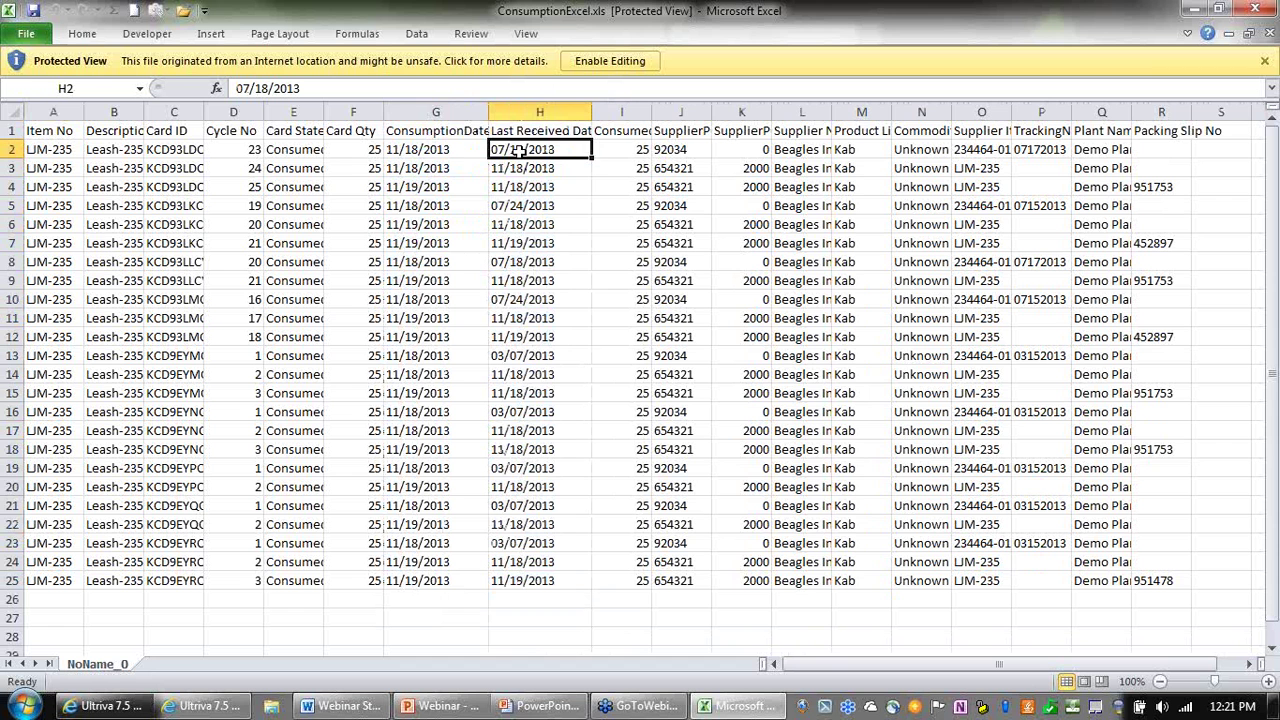
{"action": "left_click", "coordinate": [443, 156]}
{"action": "left_click", "coordinate": [512, 170]}
{"action": "left_click", "coordinate": [468, 186]}
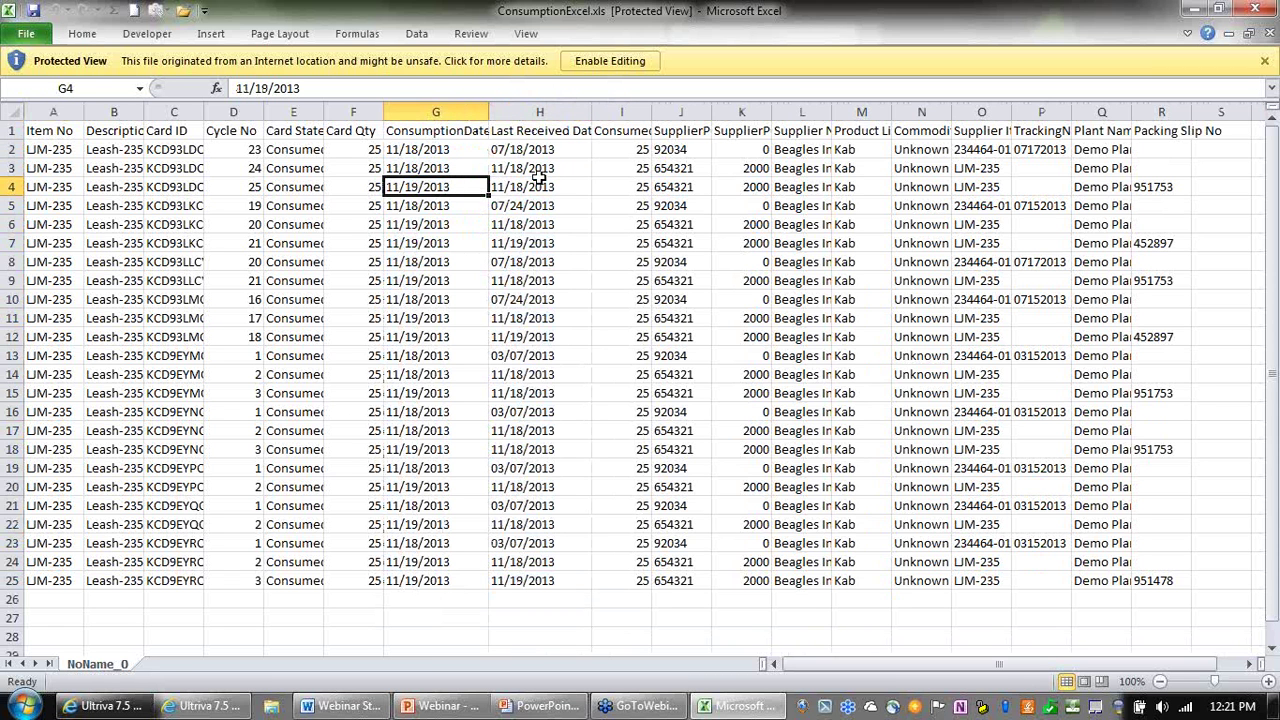
{"action": "left_click_drag", "start_coordinate": [537, 149], "coordinate": [452, 224]}
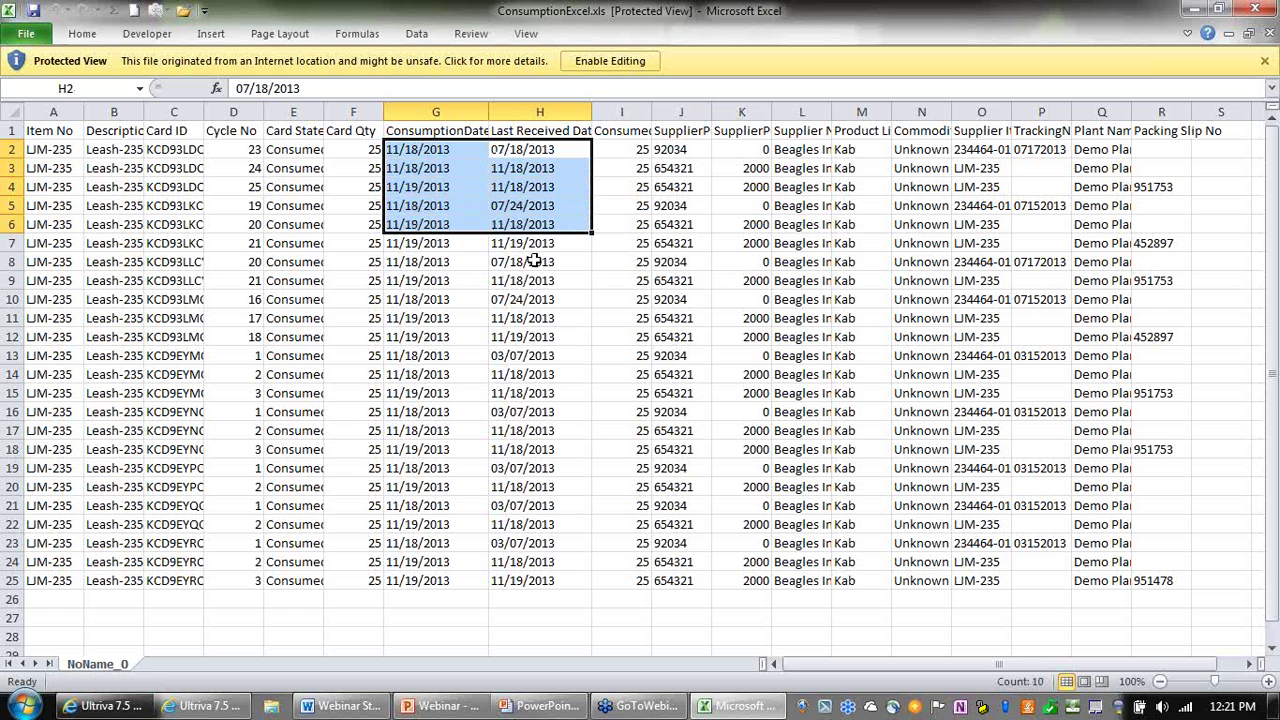
Widen the TrackingNo column, review the last received dates against the tracking and packing slip numbers, and close the consumption workbook.
{"action": "left_click", "coordinate": [517, 472]}
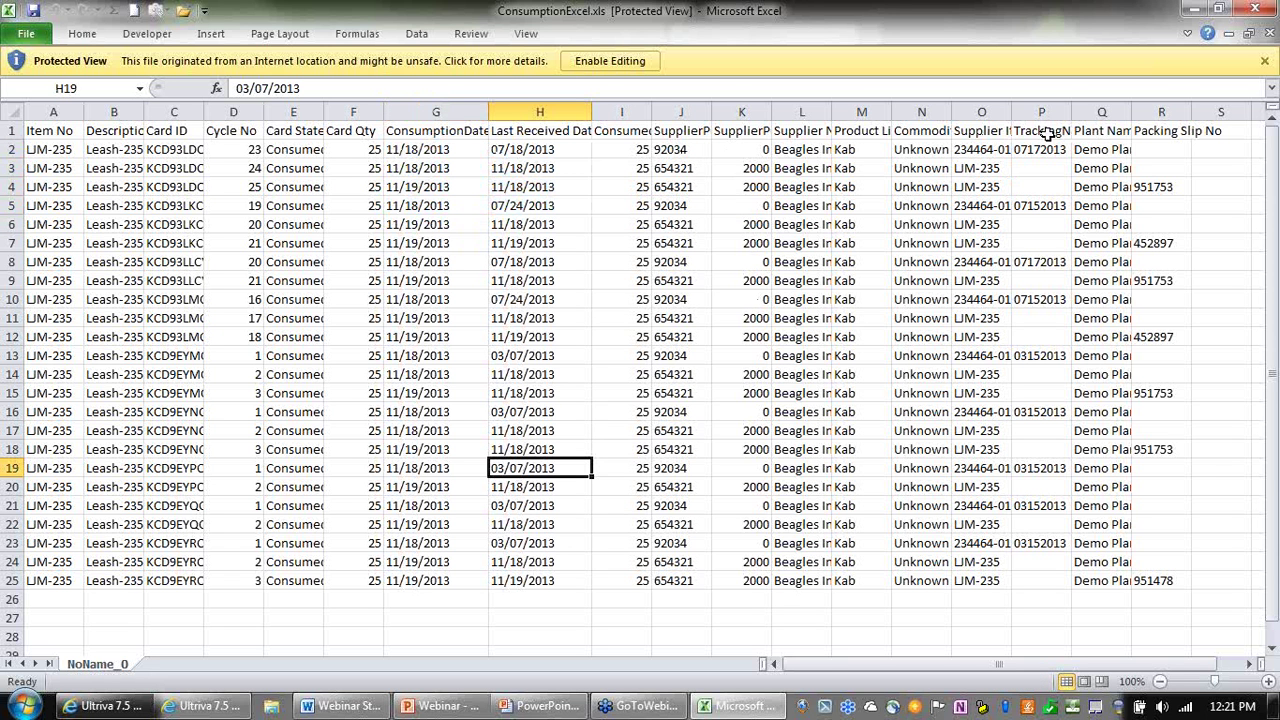
{"action": "left_click_drag", "start_coordinate": [1071, 117], "coordinate": [1087, 118]}
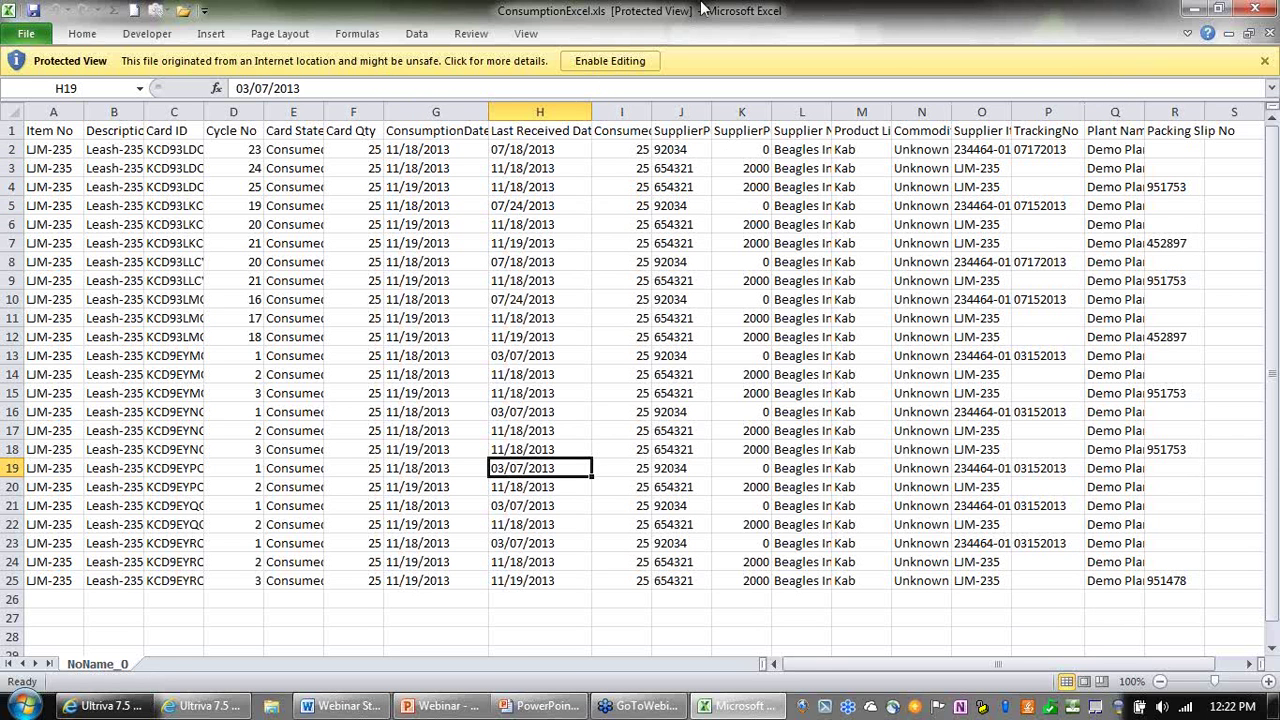
{"action": "left_click_drag", "start_coordinate": [540, 149], "coordinate": [527, 578]}
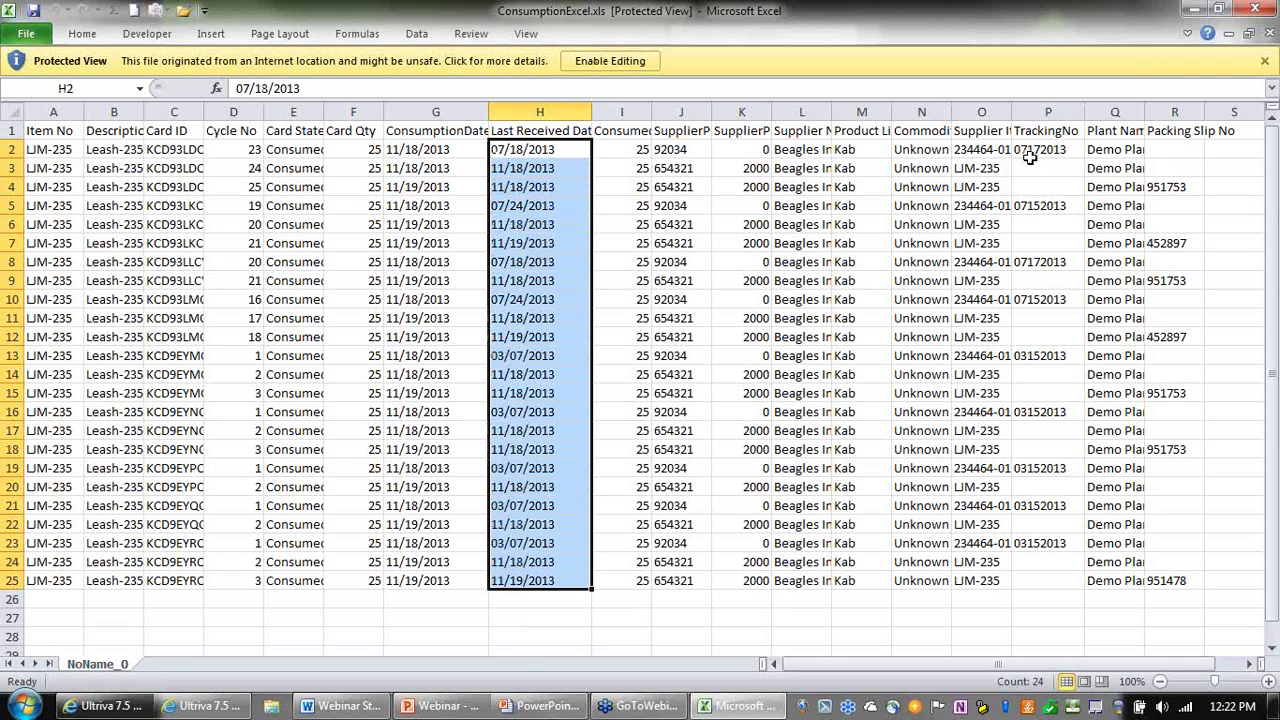
{"action": "left_click_drag", "start_coordinate": [1042, 150], "coordinate": [1048, 207]}
{"action": "left_click_drag", "start_coordinate": [1185, 135], "coordinate": [1183, 319]}
{"action": "left_click", "coordinate": [555, 172]}
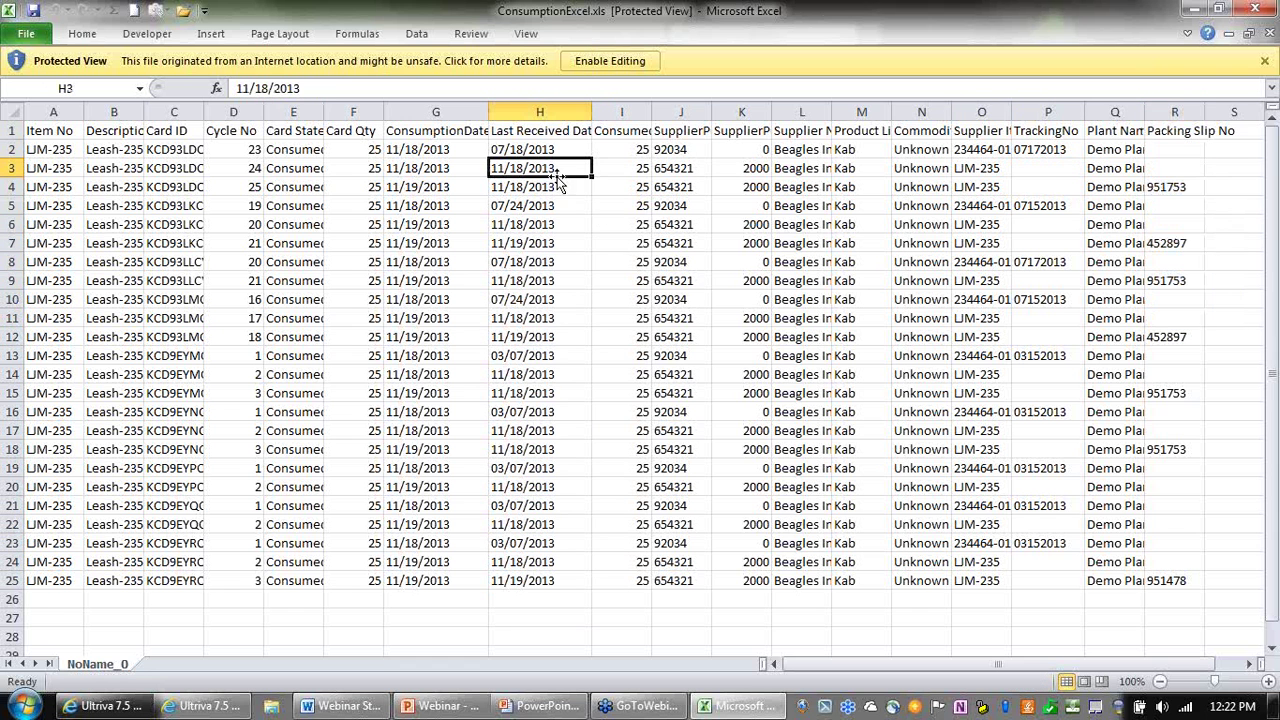
{"action": "left_click", "coordinate": [1258, 10]}
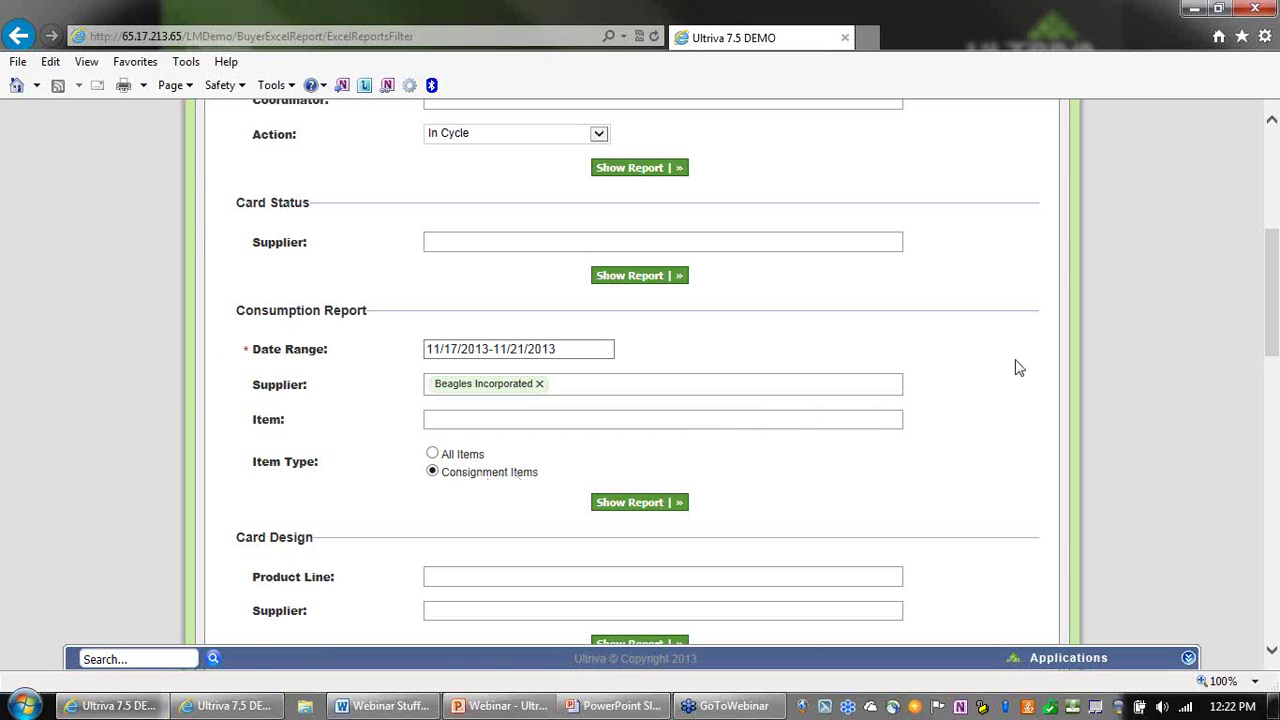
Open the Admin page in a new browser tab and display the Items List.
{"action": "scroll", "coordinate": [1017, 366], "scroll_direction": "up", "scroll_amount": 5}
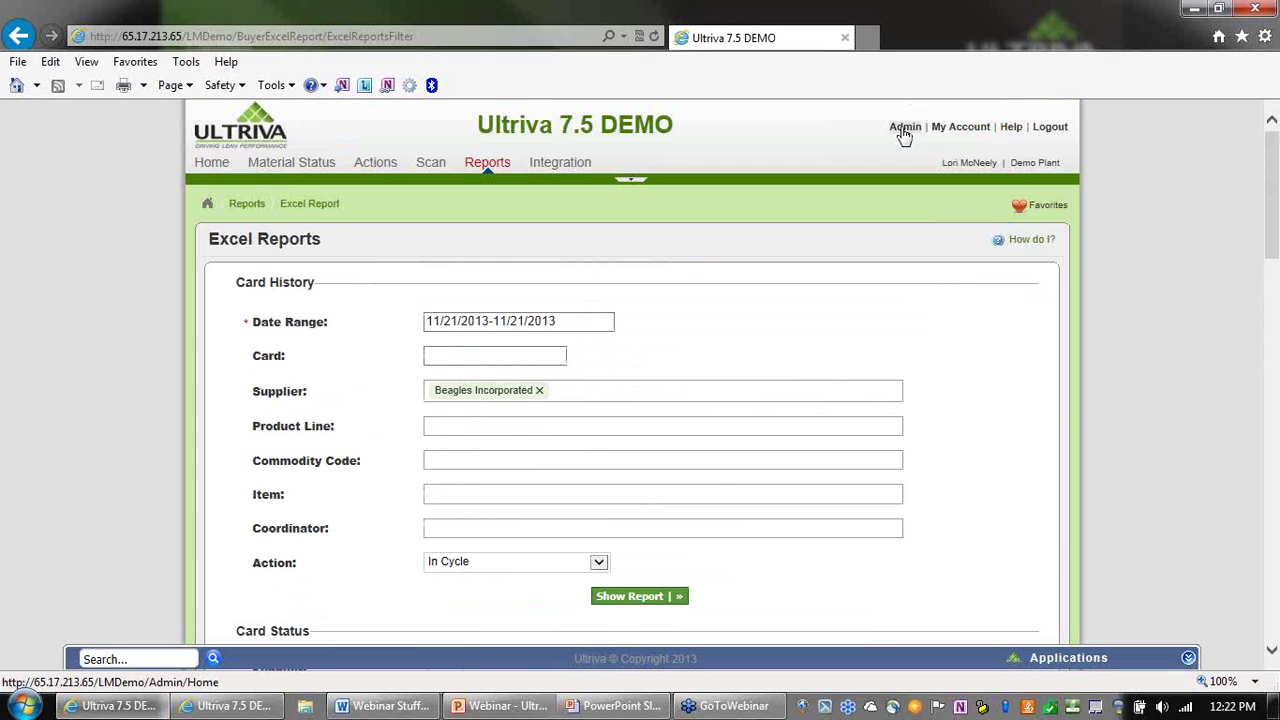
{"action": "right_click", "coordinate": [904, 135]}
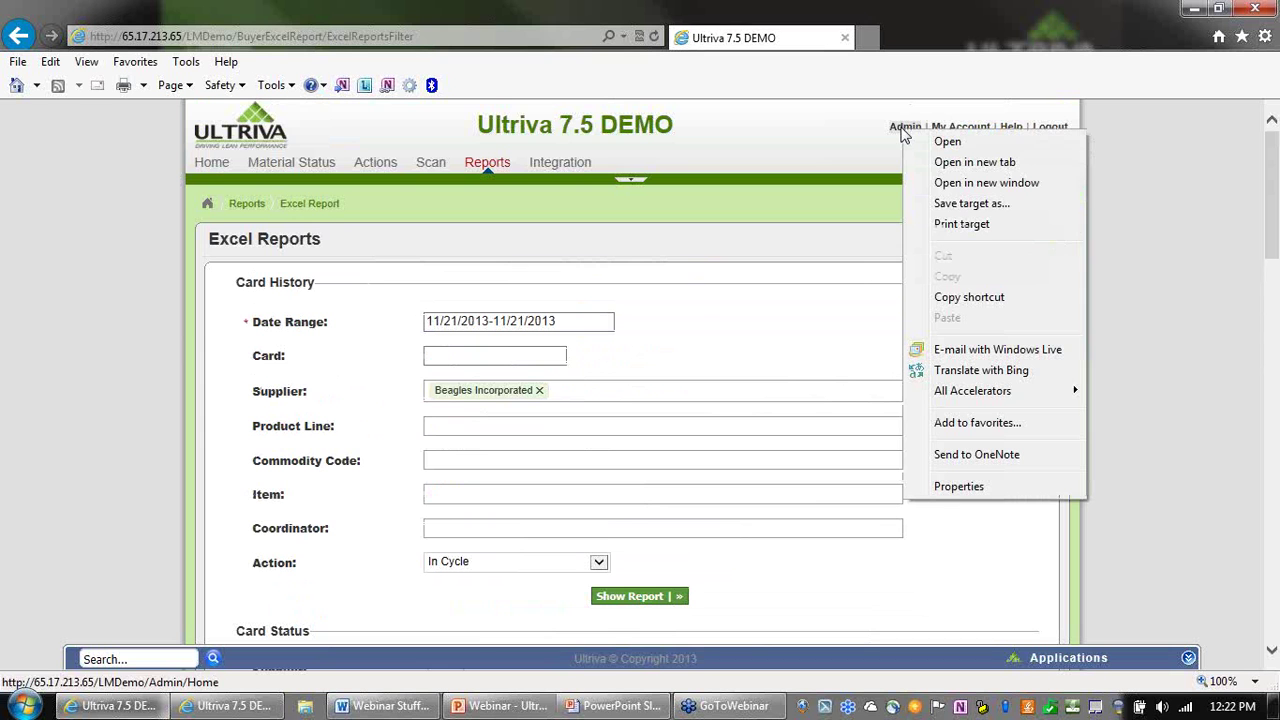
{"action": "left_click", "coordinate": [952, 172]}
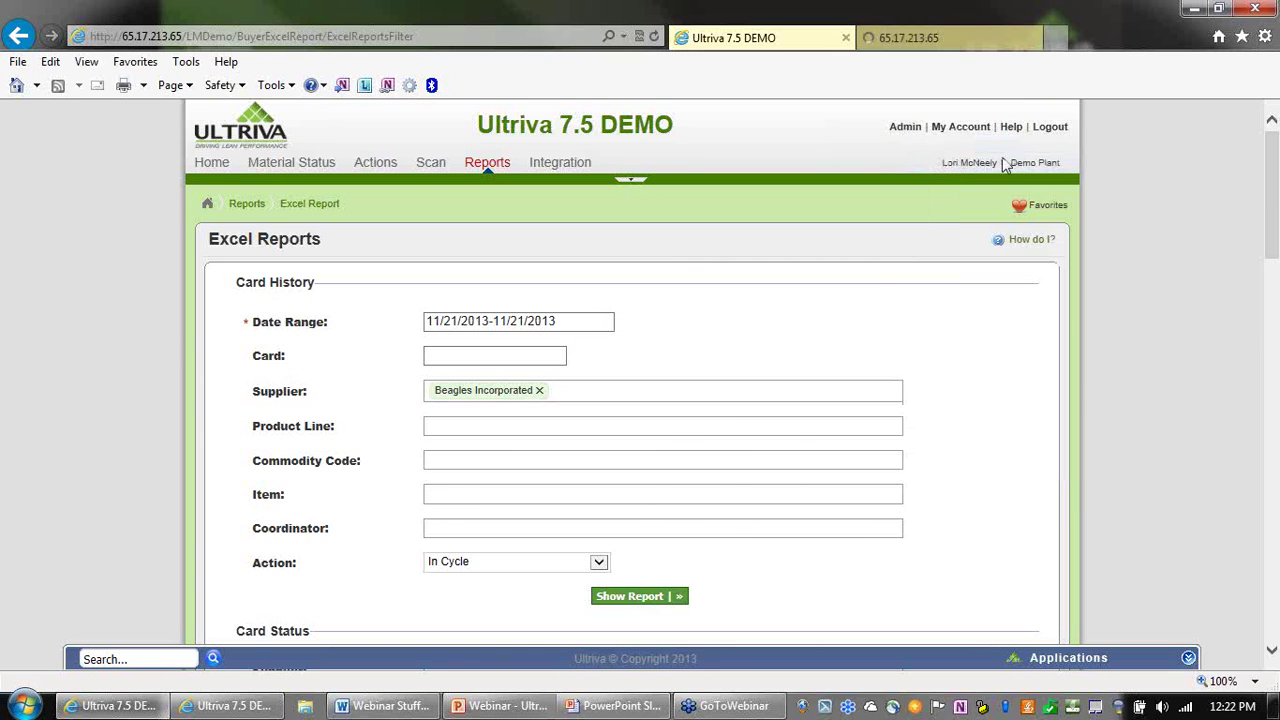
{"action": "left_click", "coordinate": [968, 44]}
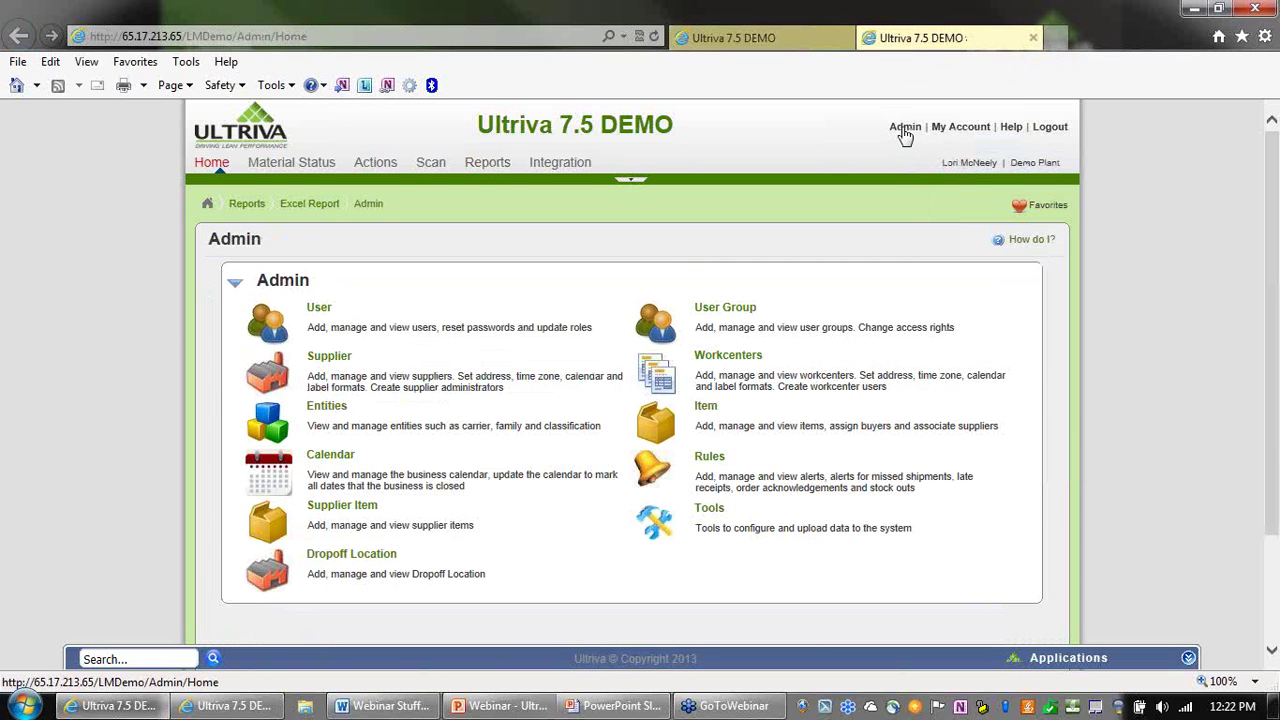
{"action": "left_click", "coordinate": [705, 408]}
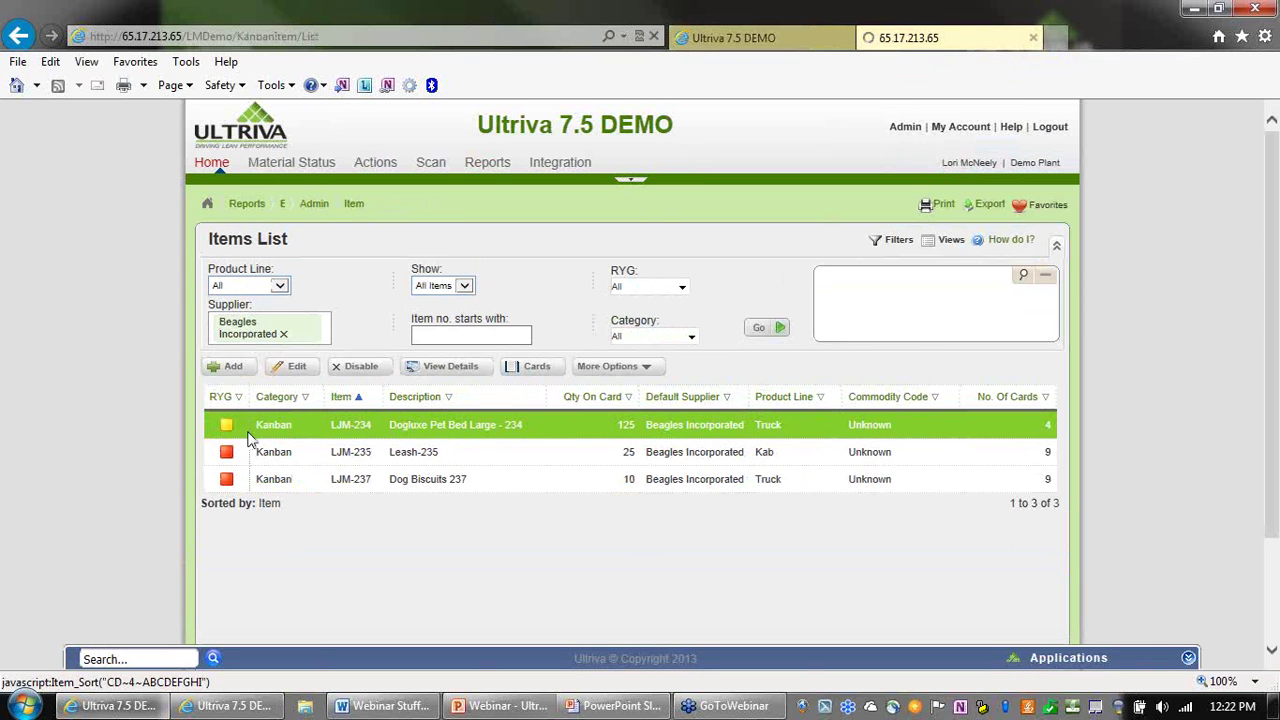
Open item LJM-234 for editing, examine its Consignment Item setting under Card Cycle Settings, and cancel without saving.
{"action": "left_click", "coordinate": [297, 368]}
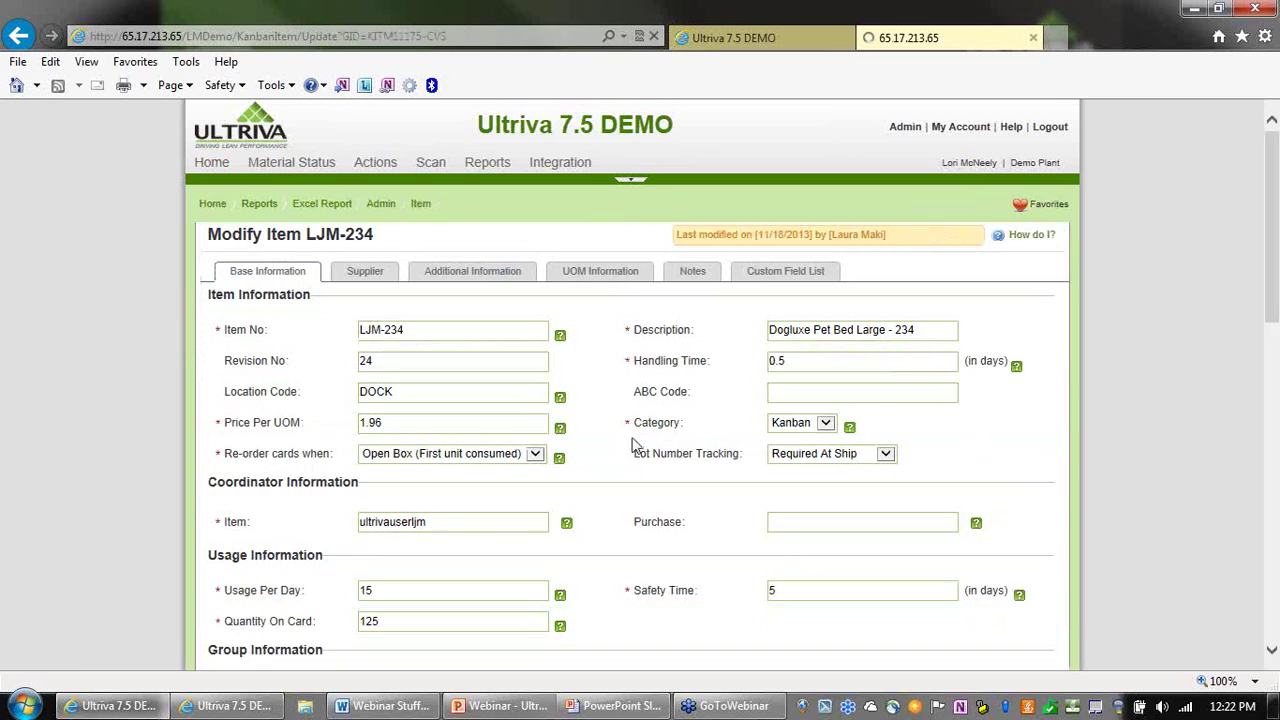
{"action": "scroll", "coordinate": [630, 450], "scroll_direction": "down", "scroll_amount": 5}
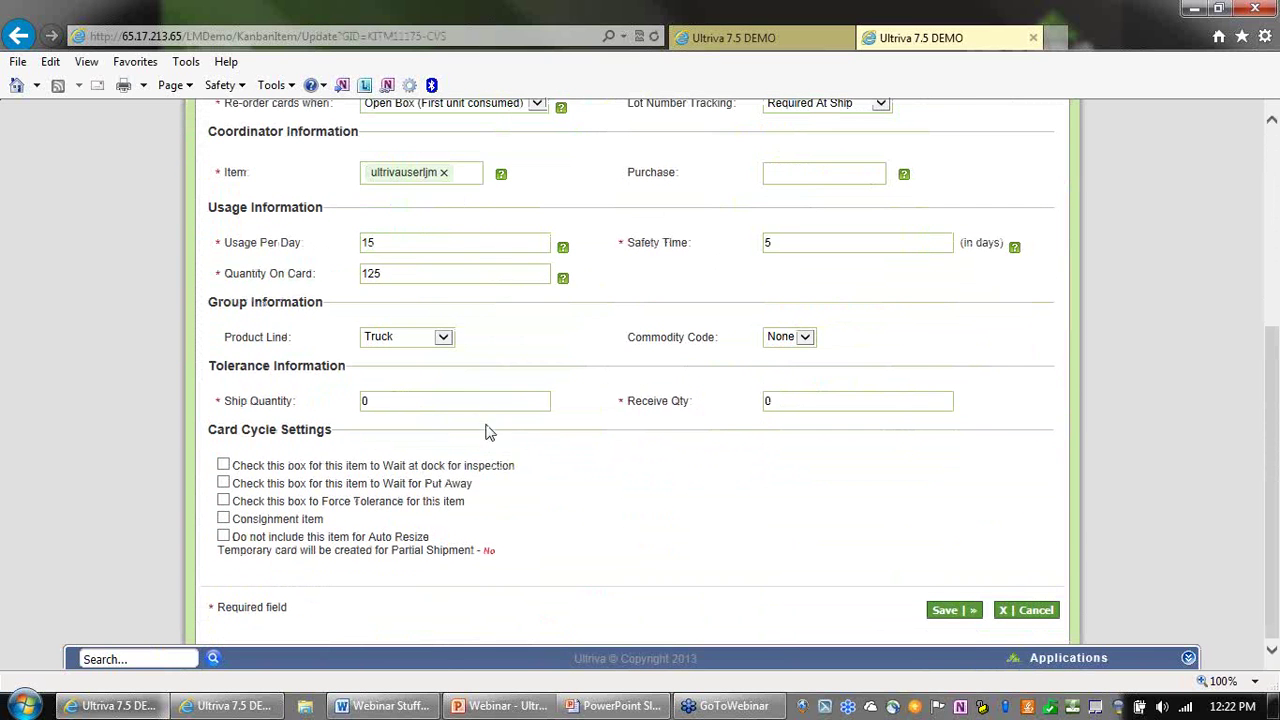
{"action": "left_click", "coordinate": [223, 519]}
{"action": "left_click", "coordinate": [1030, 610]}
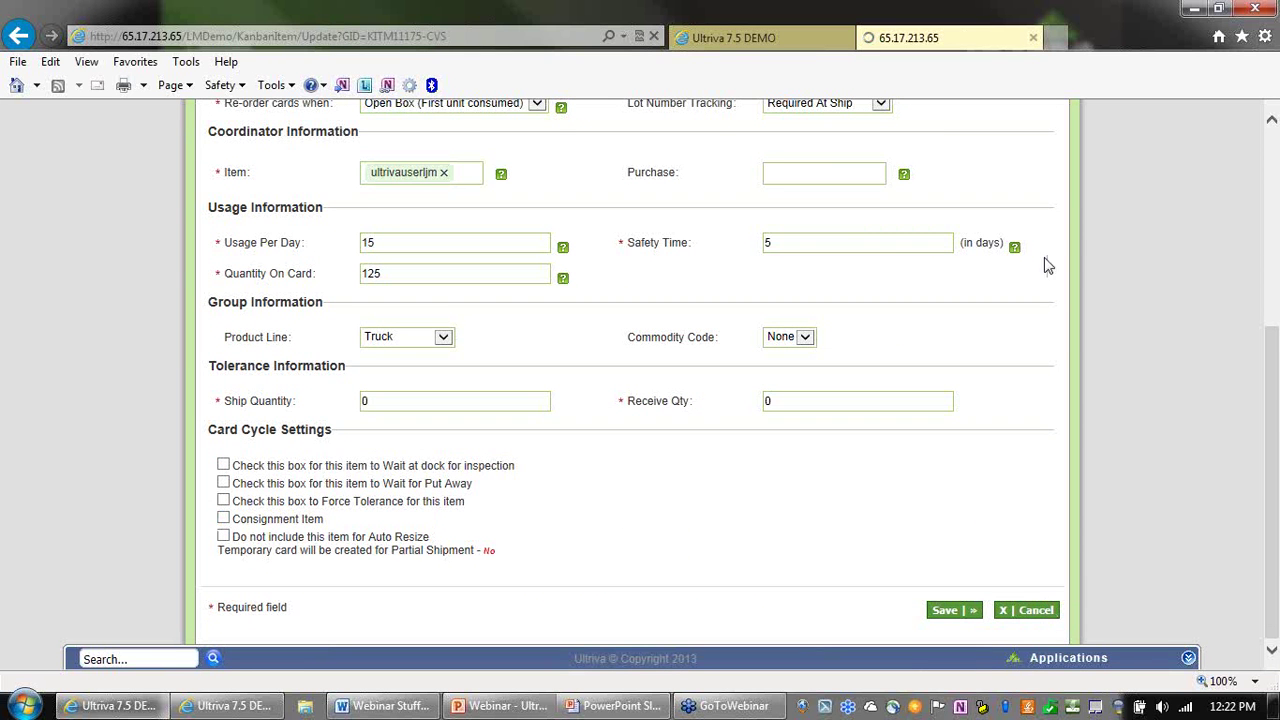
Return to the Excel Reports page and set the Card Design supplier filter to Beagles Incorporated.
{"action": "key", "text": "ctrl+Tab"}
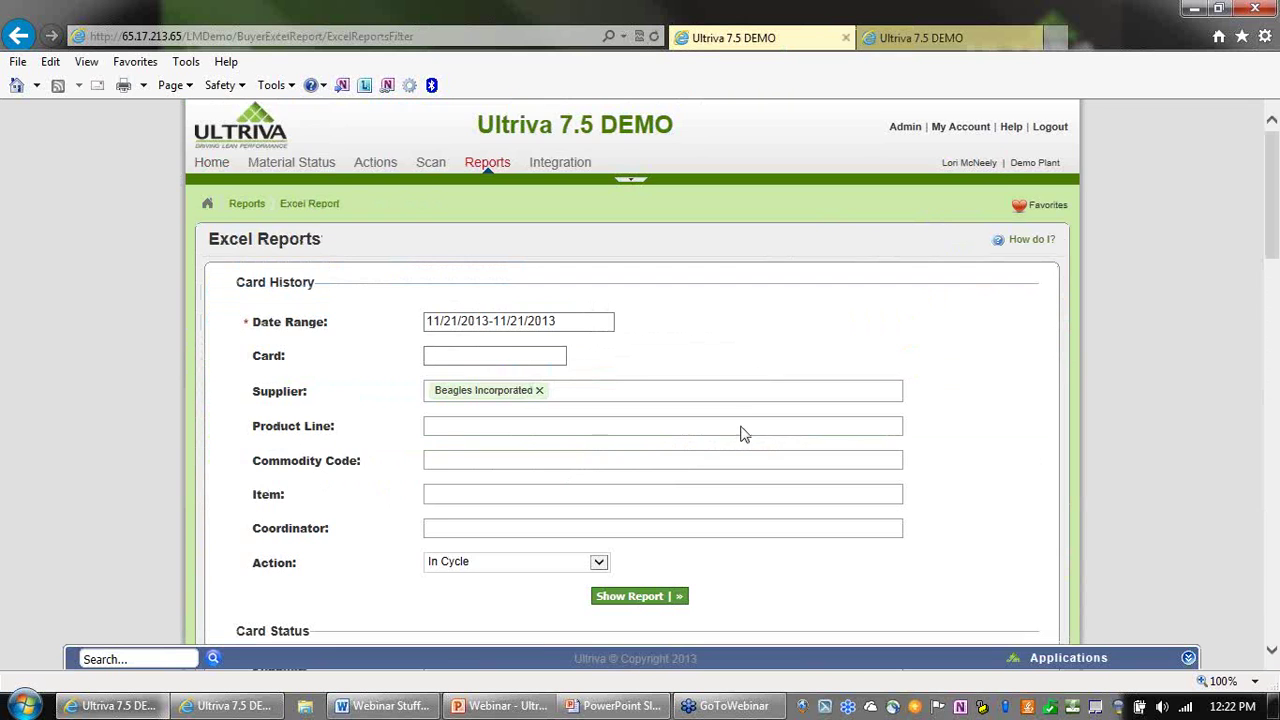
{"action": "scroll", "coordinate": [785, 415], "scroll_direction": "down", "scroll_amount": 6}
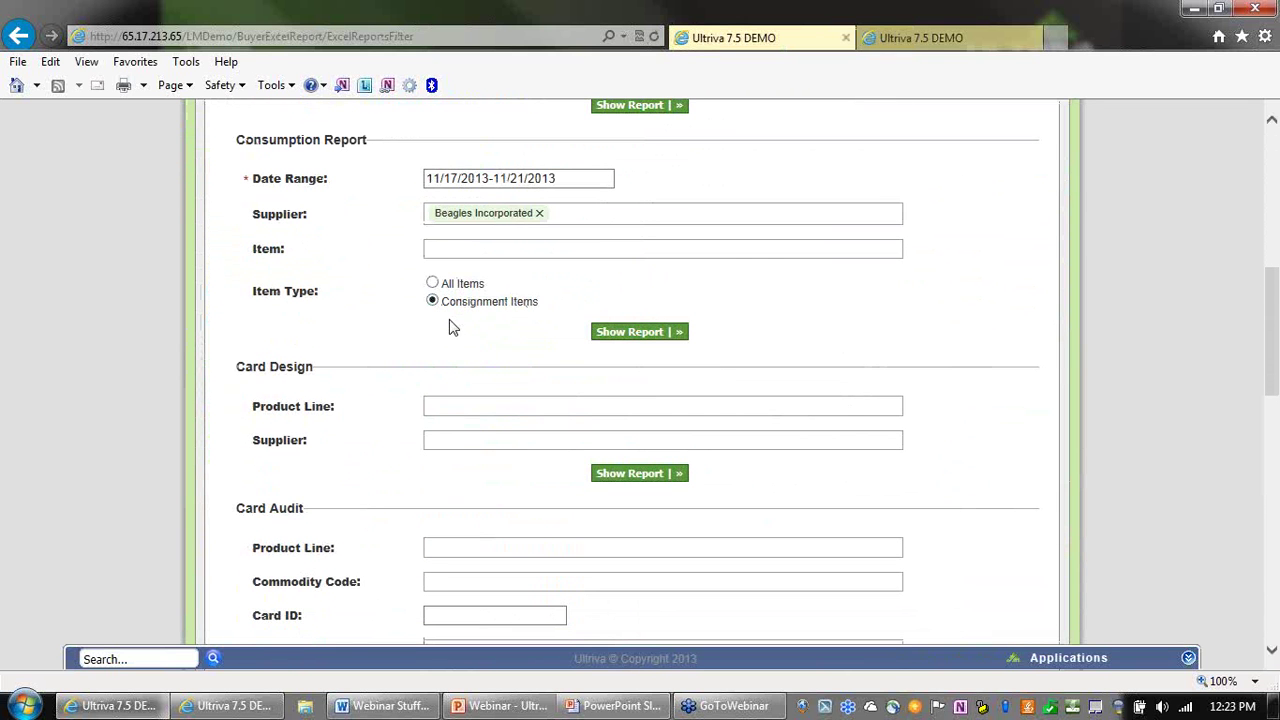
{"action": "scroll", "coordinate": [415, 374], "scroll_direction": "down", "scroll_amount": 1}
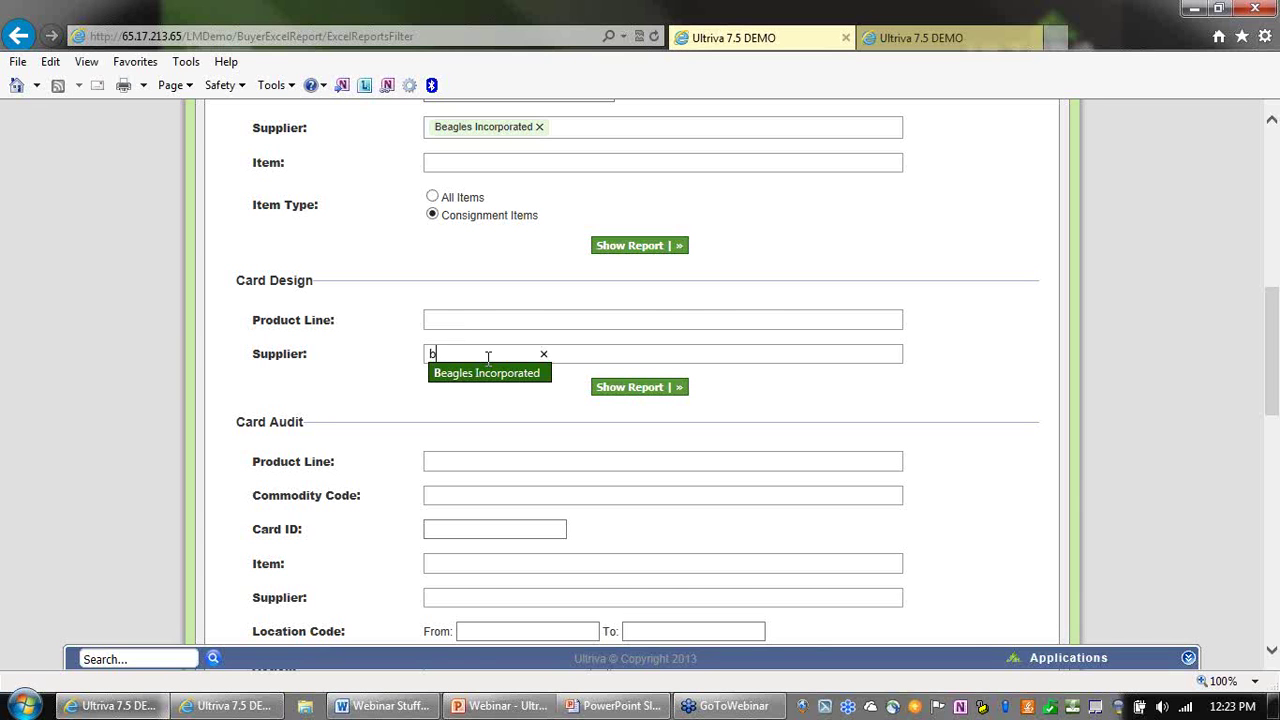
{"action": "left_click", "coordinate": [481, 378]}
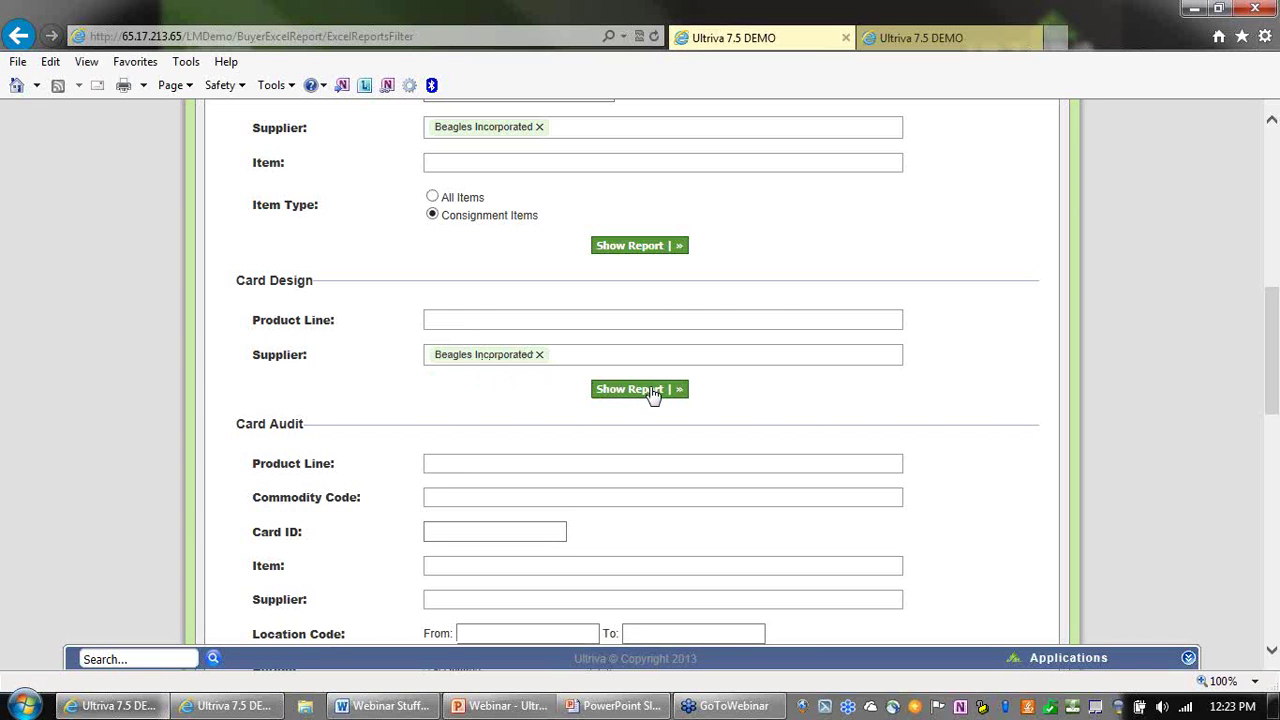
Add Chihuahua Inc as a second Card Design supplier and remove it again.
{"action": "left_click", "coordinate": [569, 350]}
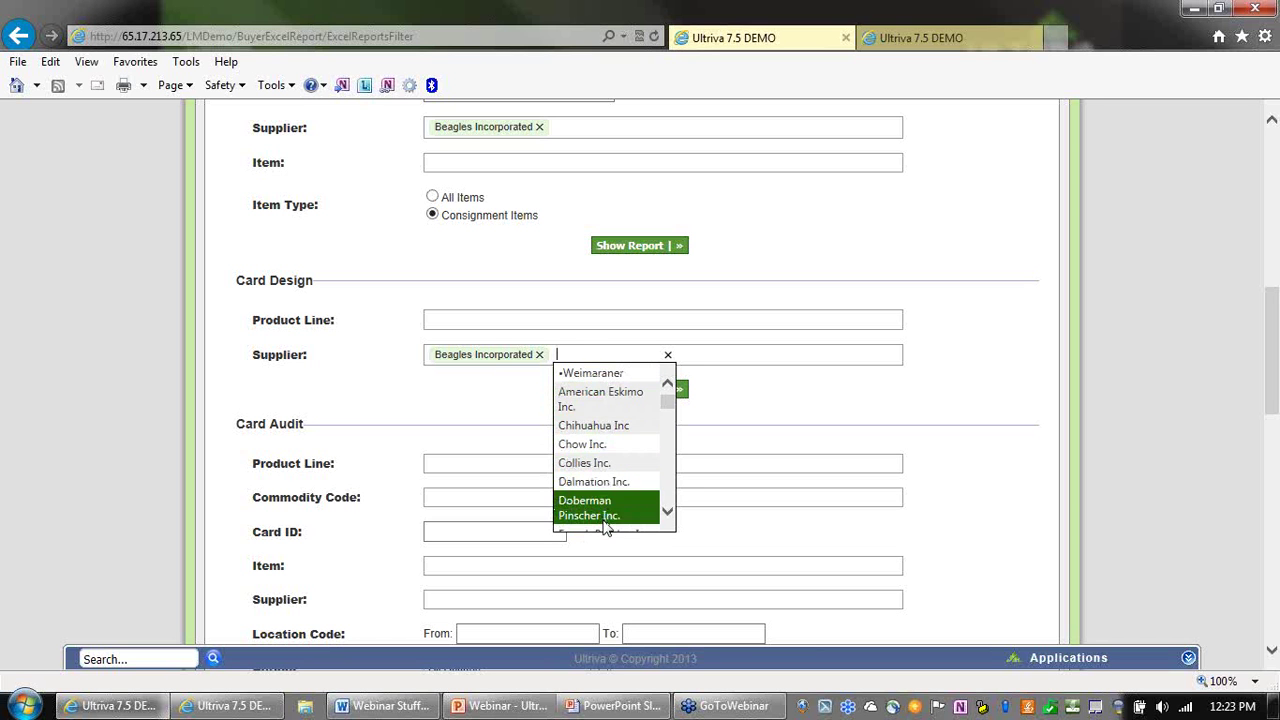
{"action": "mouse_move", "coordinate": [667, 402]}
{"action": "left_mouse_down"}
{"action": "mouse_move", "coordinate": [666, 449]}
{"action": "mouse_move", "coordinate": [669, 395]}
{"action": "left_mouse_up"}
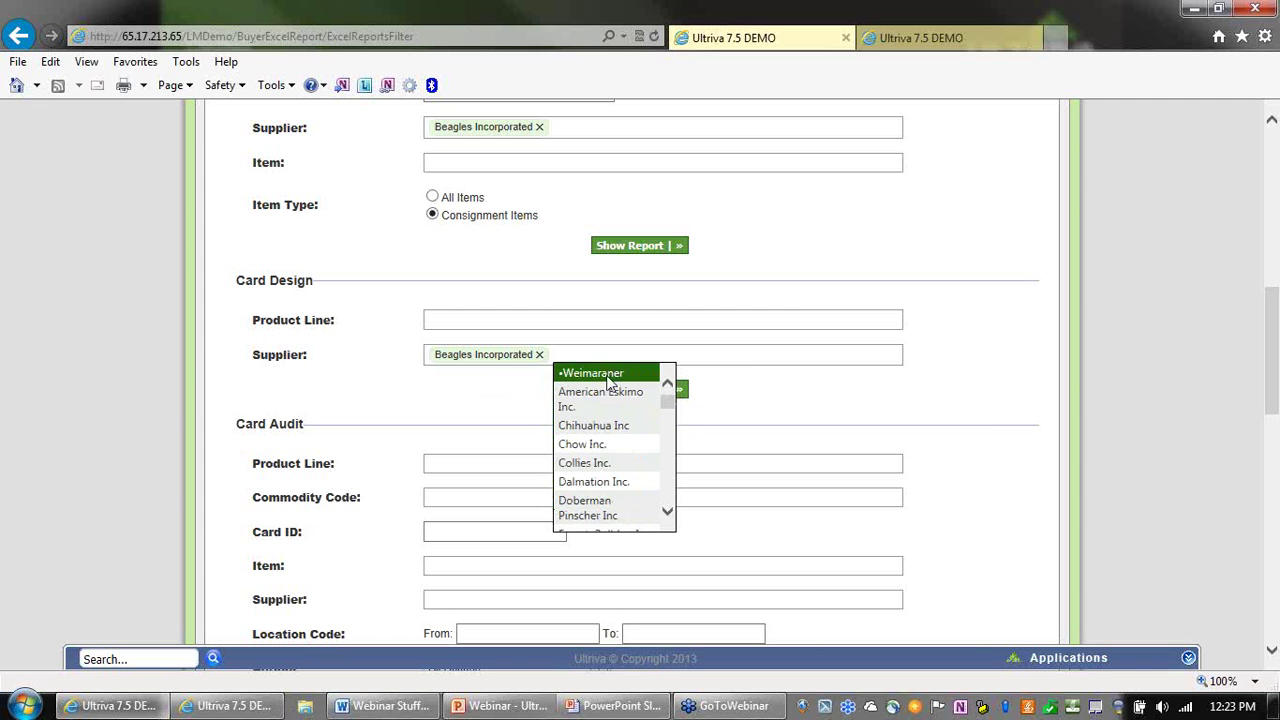
{"action": "left_click", "coordinate": [627, 427]}
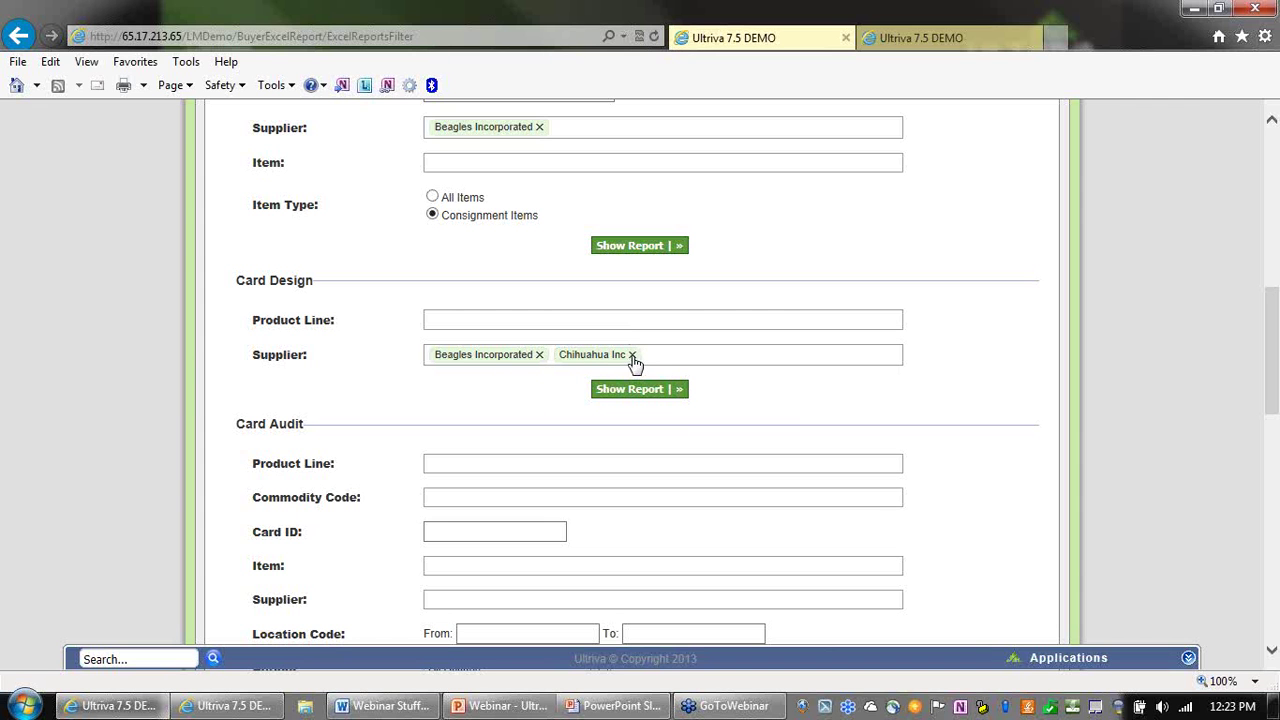
{"action": "left_click", "coordinate": [632, 355]}
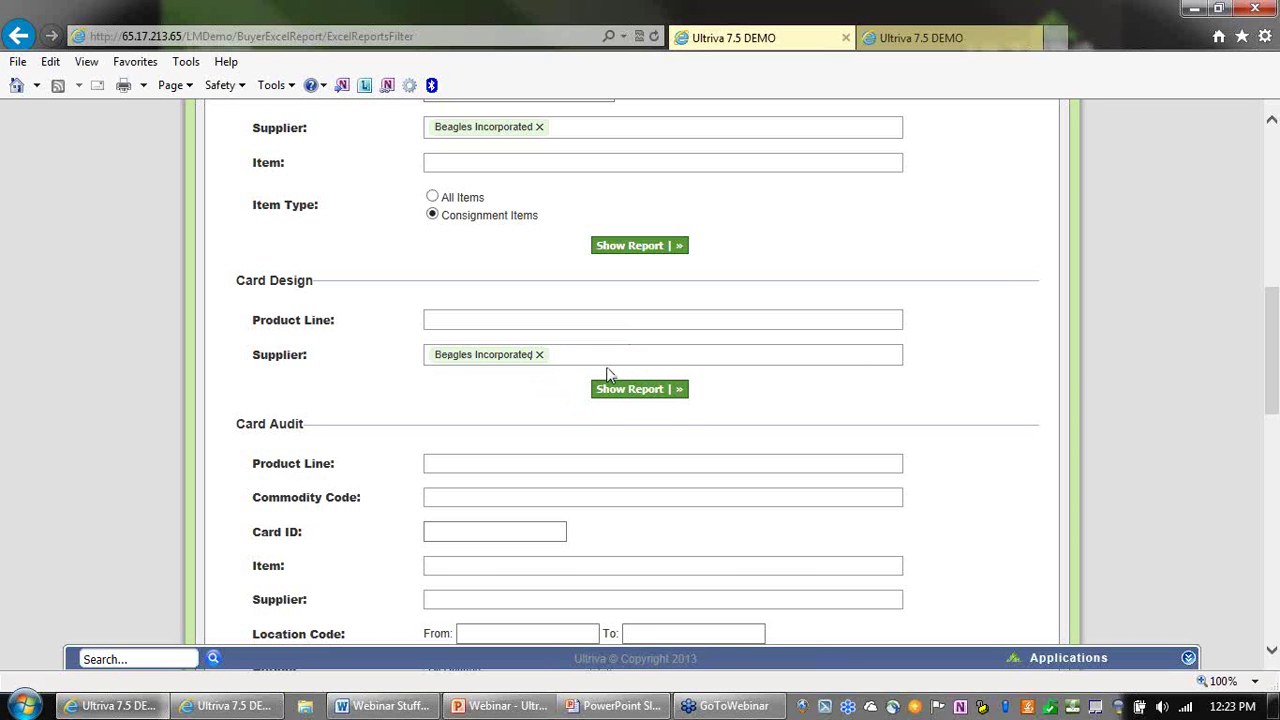
Generate the Card Design report and open CardDesignExcel.xls in Excel, accepting the file format difference.
{"action": "left_click", "coordinate": [636, 393]}
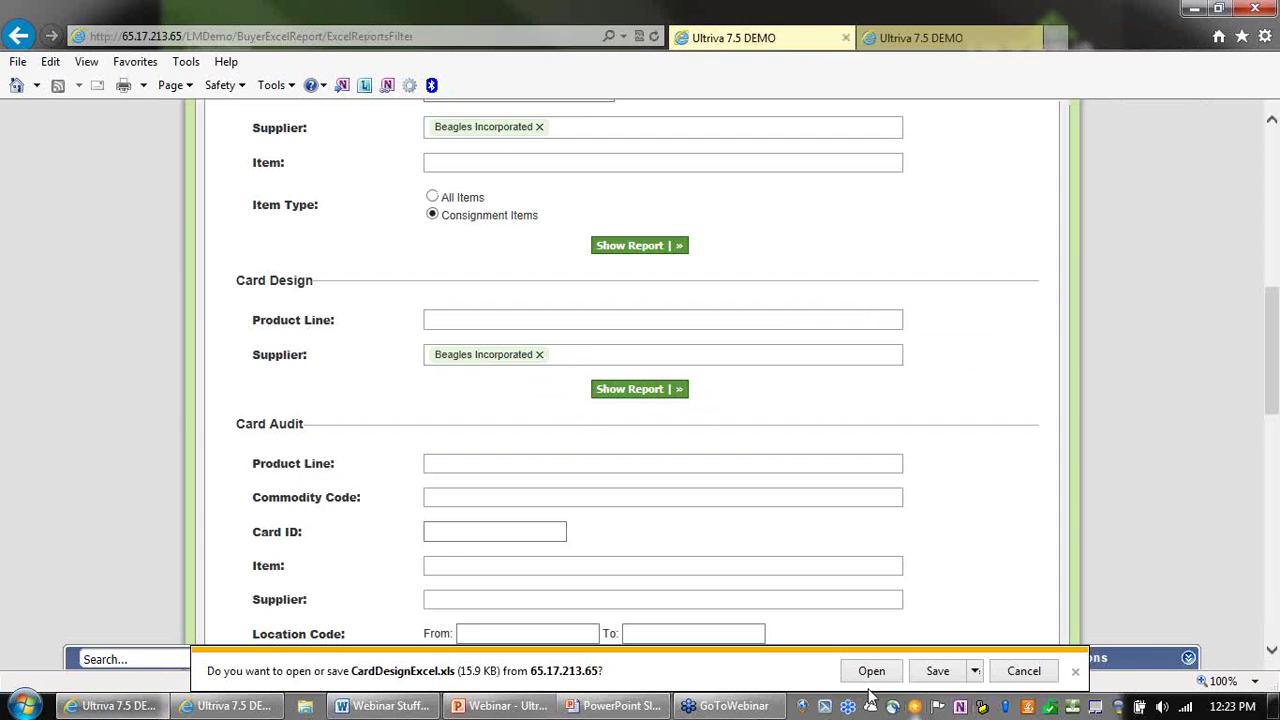
{"action": "left_click", "coordinate": [871, 671]}
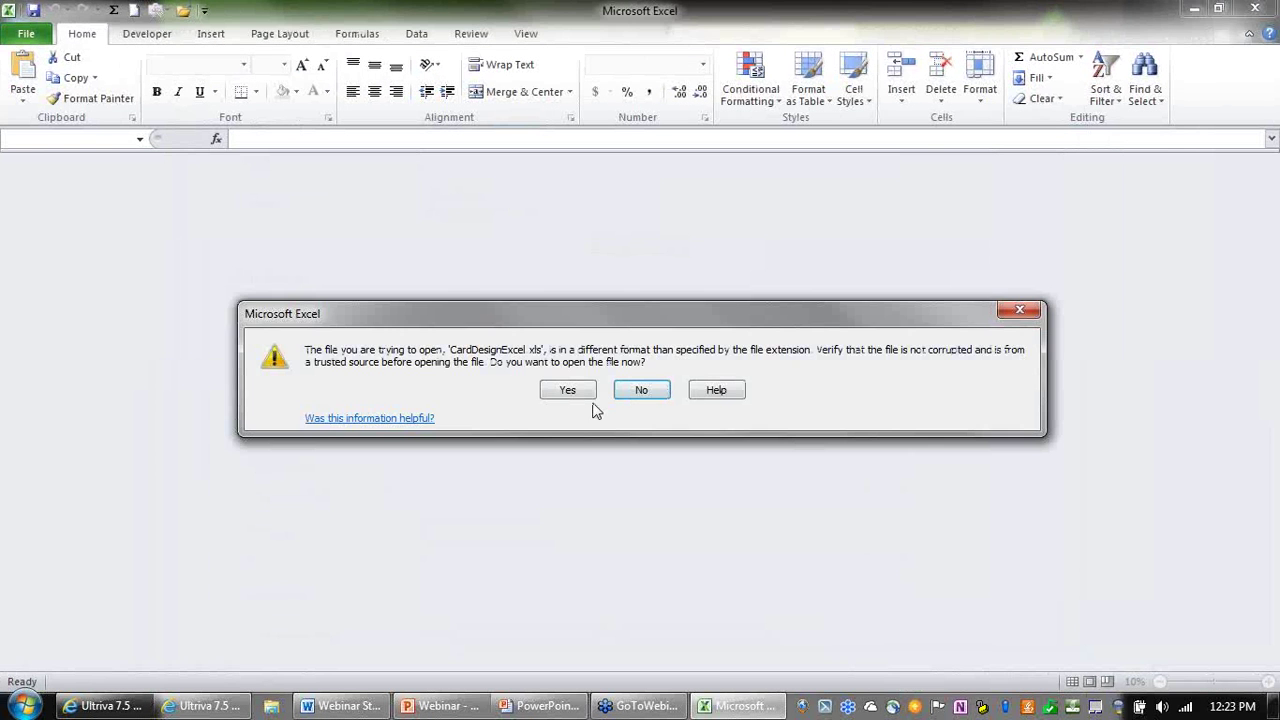
{"action": "left_click", "coordinate": [566, 390]}
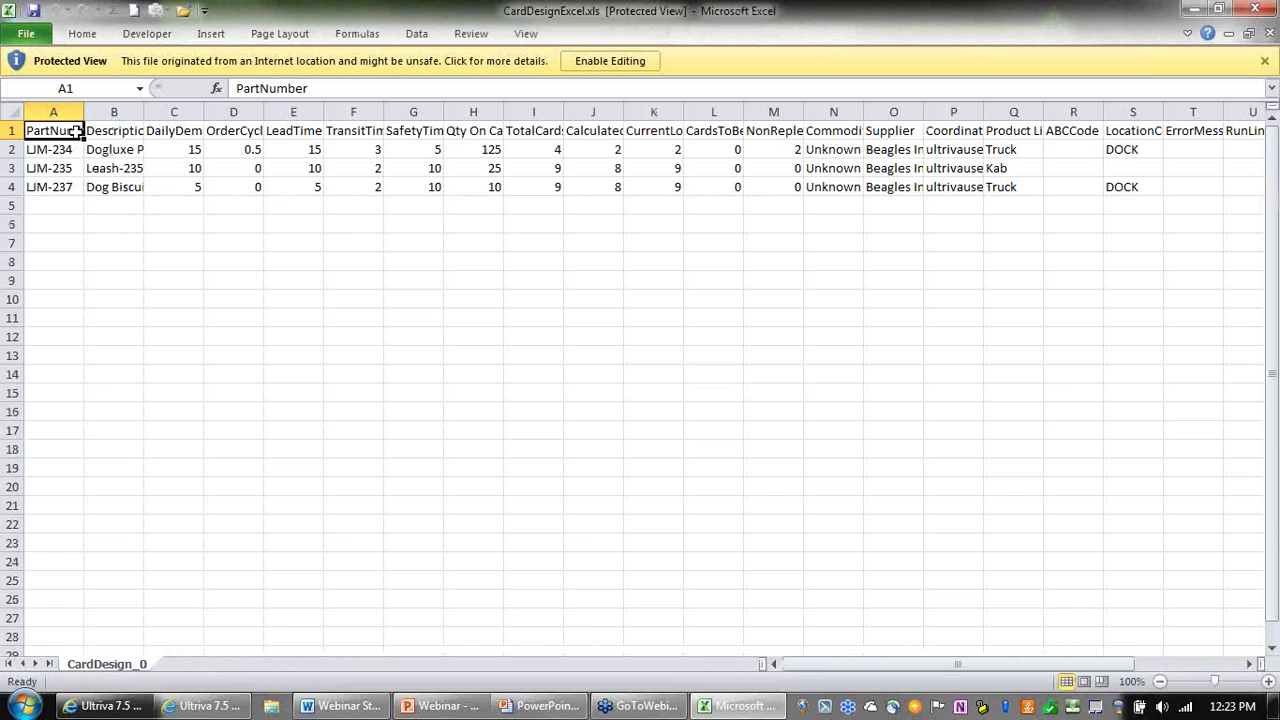
Widen the PartNumber column and highlight the DailyDemand through Qty On Card columns in rows 1 to 4.
{"action": "left_click_drag", "start_coordinate": [85, 113], "coordinate": [113, 112]}
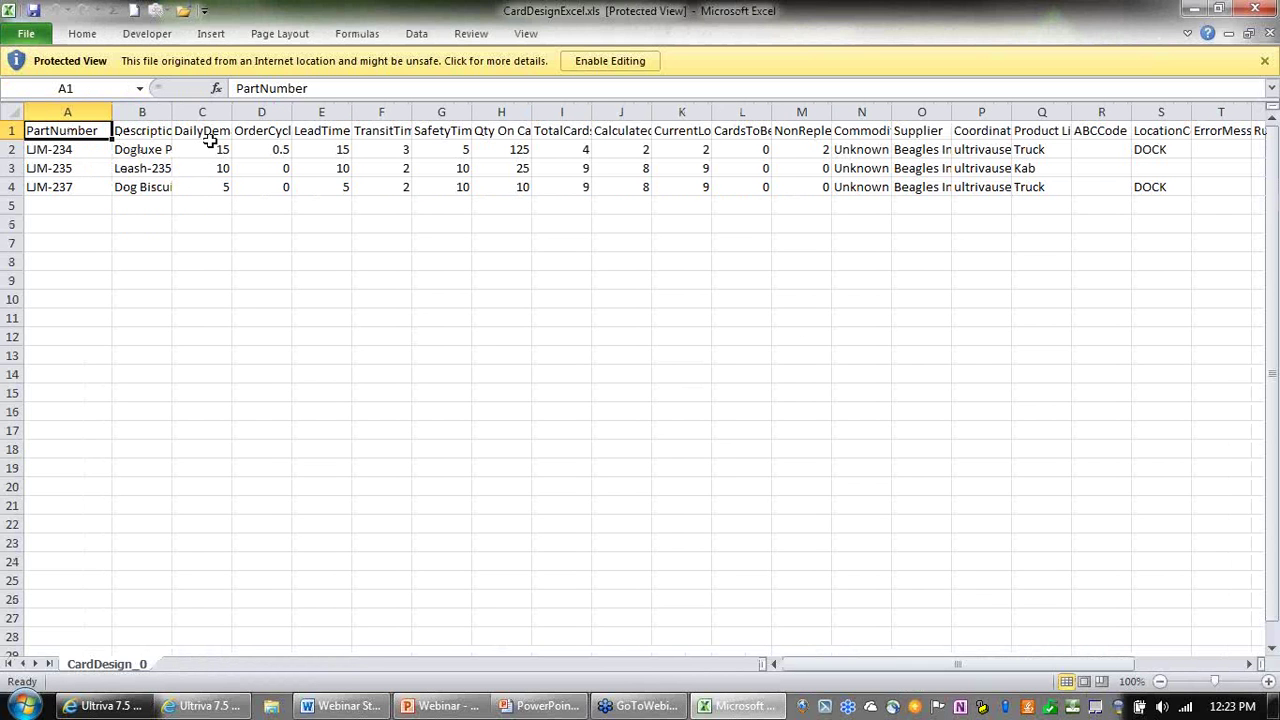
{"action": "left_click_drag", "start_coordinate": [208, 137], "coordinate": [523, 137]}
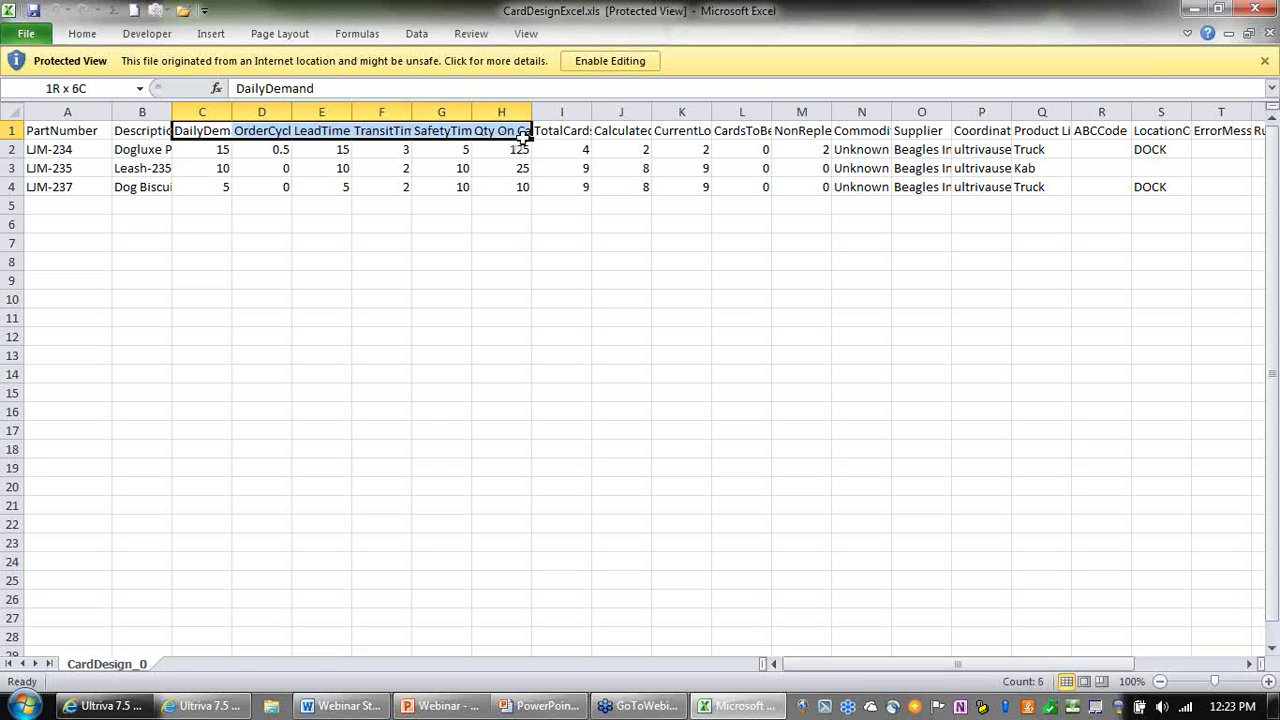
{"action": "left_click_drag", "start_coordinate": [523, 137], "coordinate": [521, 193]}
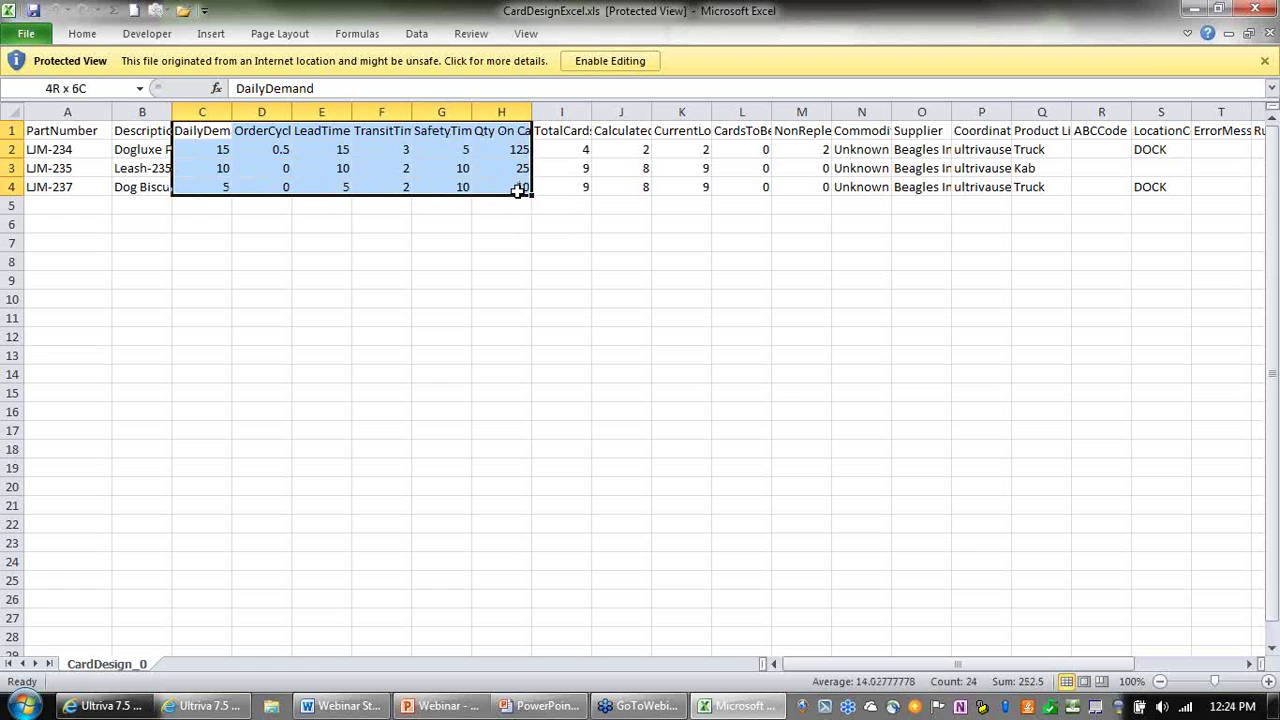
{"action": "left_click_drag", "start_coordinate": [519, 191], "coordinate": [521, 192]}
Widen the TotalCards and CalculatedCards columns and review the calculated cards against the DailyDemand through Qty On Card values.
{"action": "left_click_drag", "start_coordinate": [592, 111], "coordinate": [593, 191]}
{"action": "left_click_drag", "start_coordinate": [675, 111], "coordinate": [705, 188]}
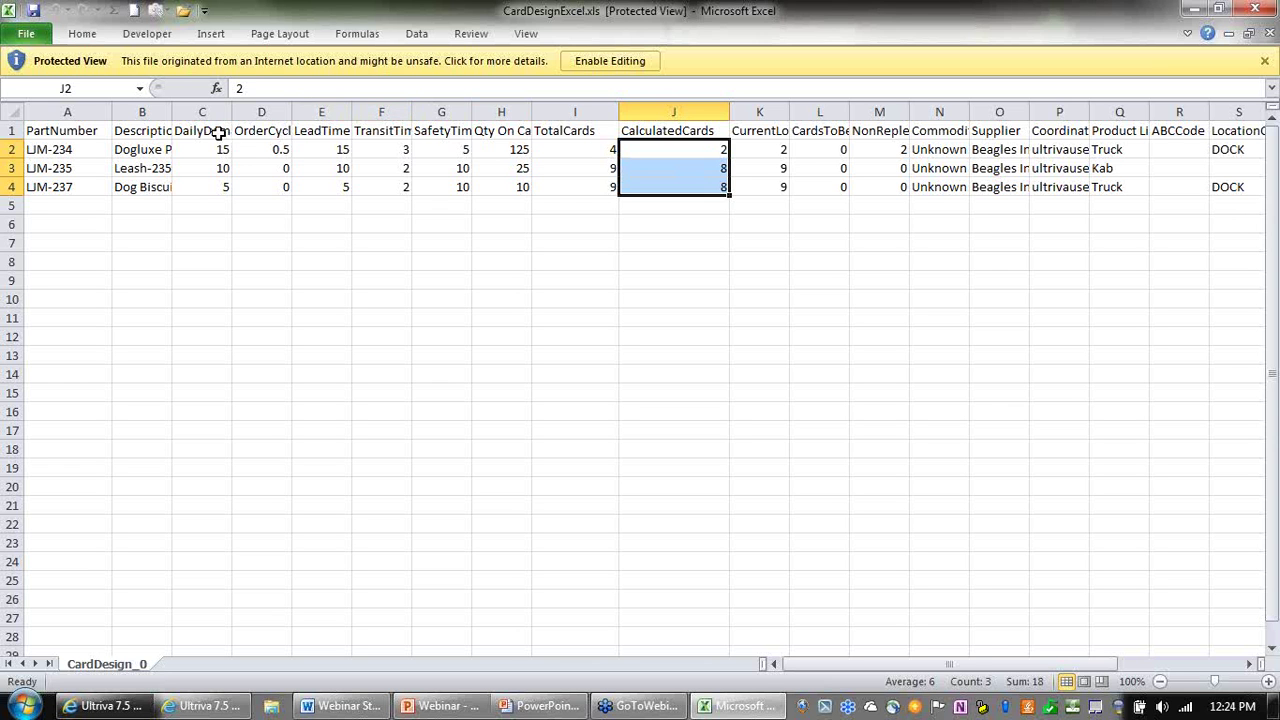
{"action": "left_click_drag", "start_coordinate": [217, 131], "coordinate": [506, 186]}
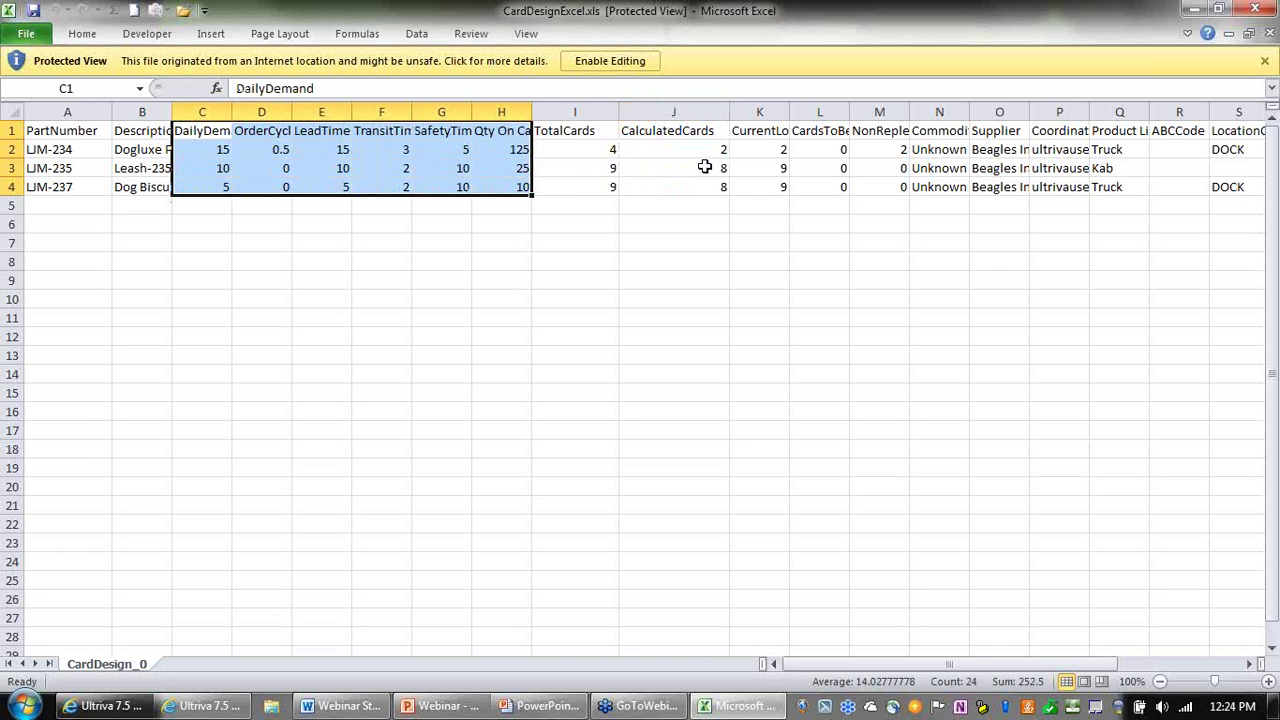
{"action": "left_click", "coordinate": [677, 148]}
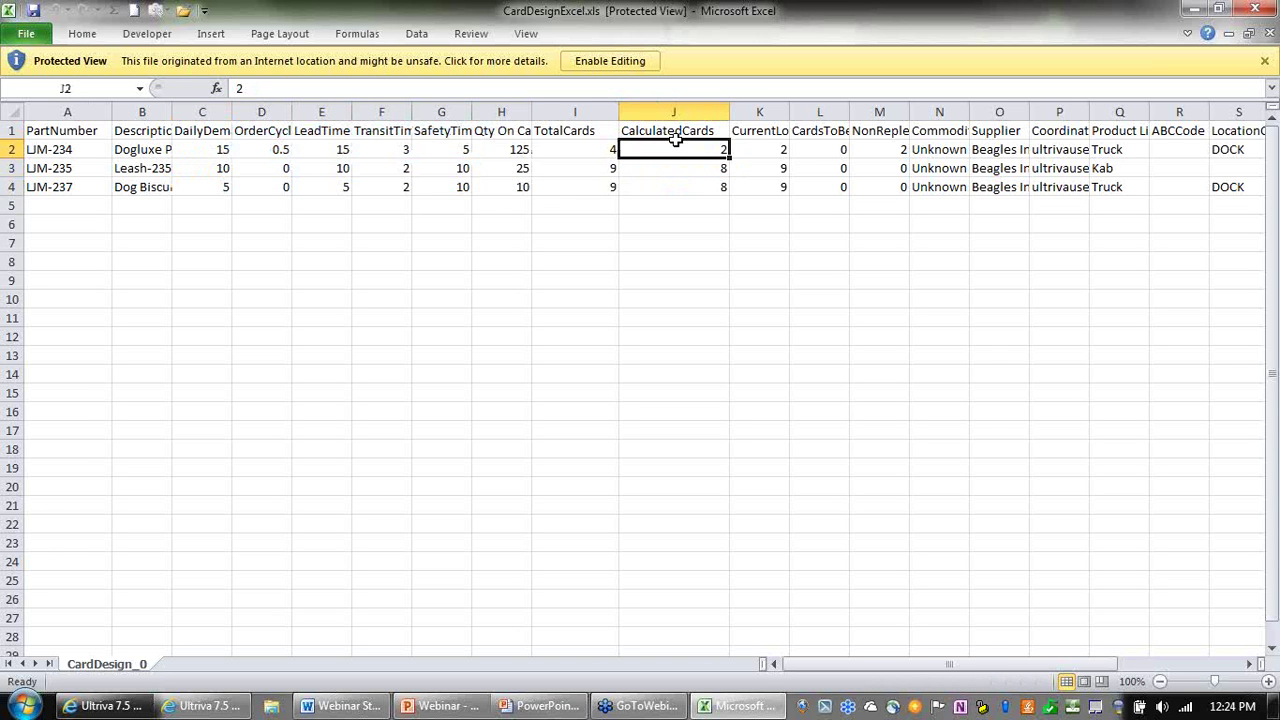
{"action": "left_click_drag", "start_coordinate": [674, 131], "coordinate": [680, 183]}
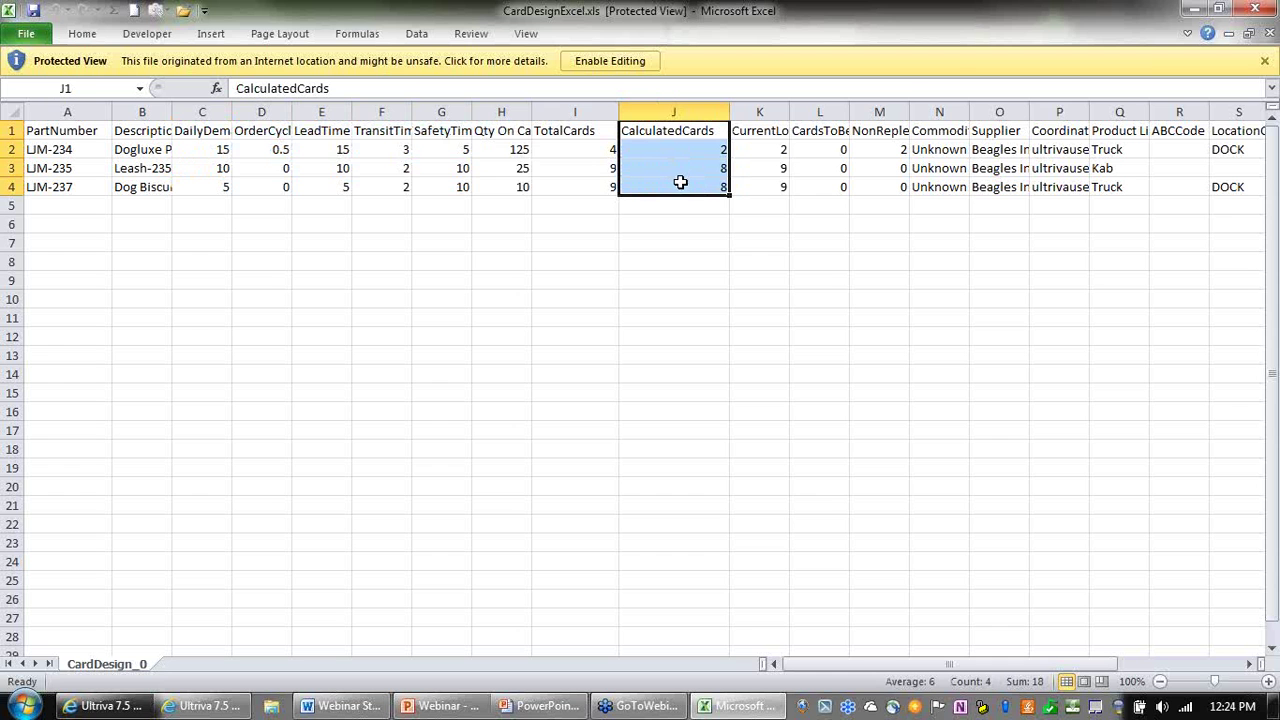
Widen the CurrentLoopSize and non-replenishment cards columns and compare their row 2 values with TotalCards.
{"action": "left_click_drag", "start_coordinate": [789, 112], "coordinate": [804, 185]}
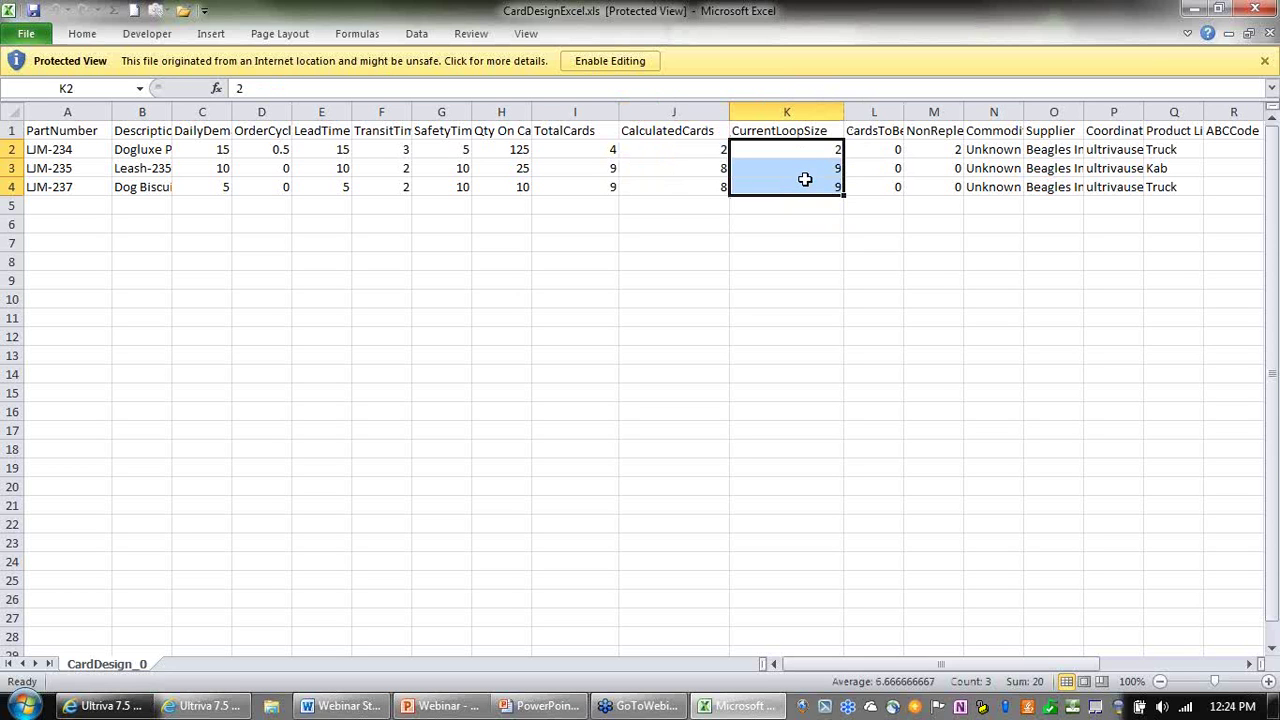
{"action": "left_click", "coordinate": [578, 147]}
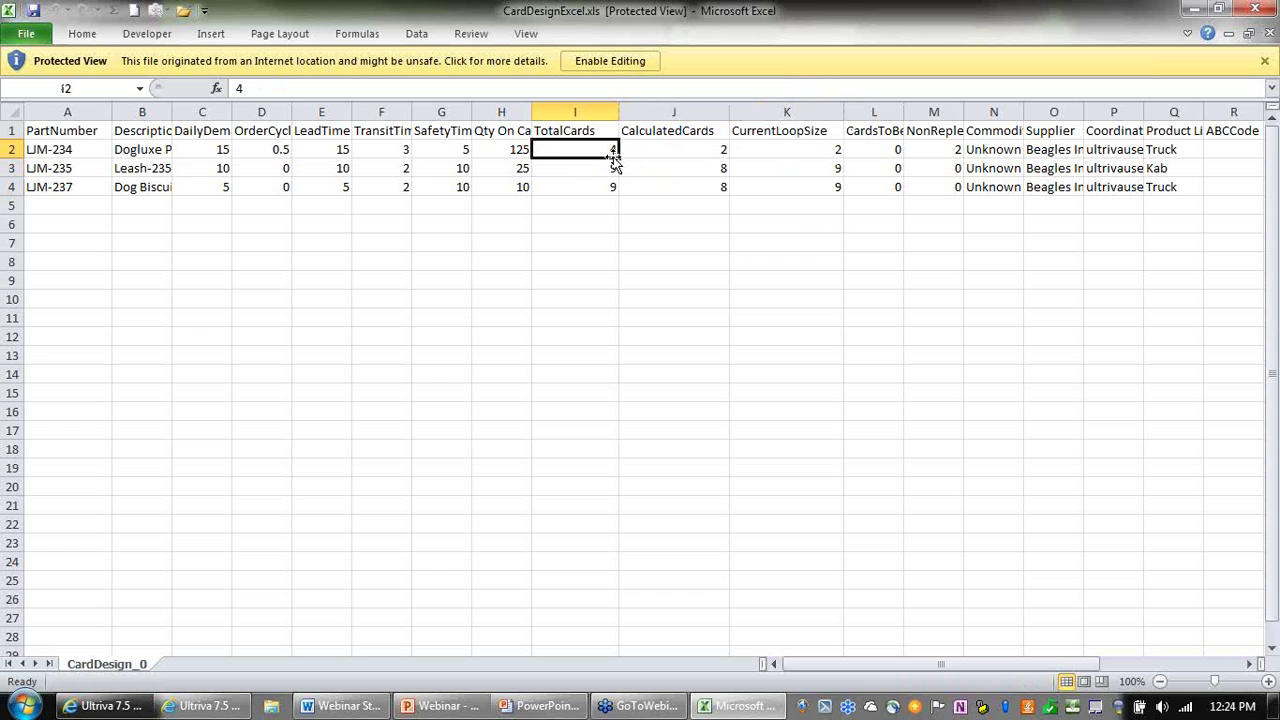
{"action": "left_click", "coordinate": [792, 144]}
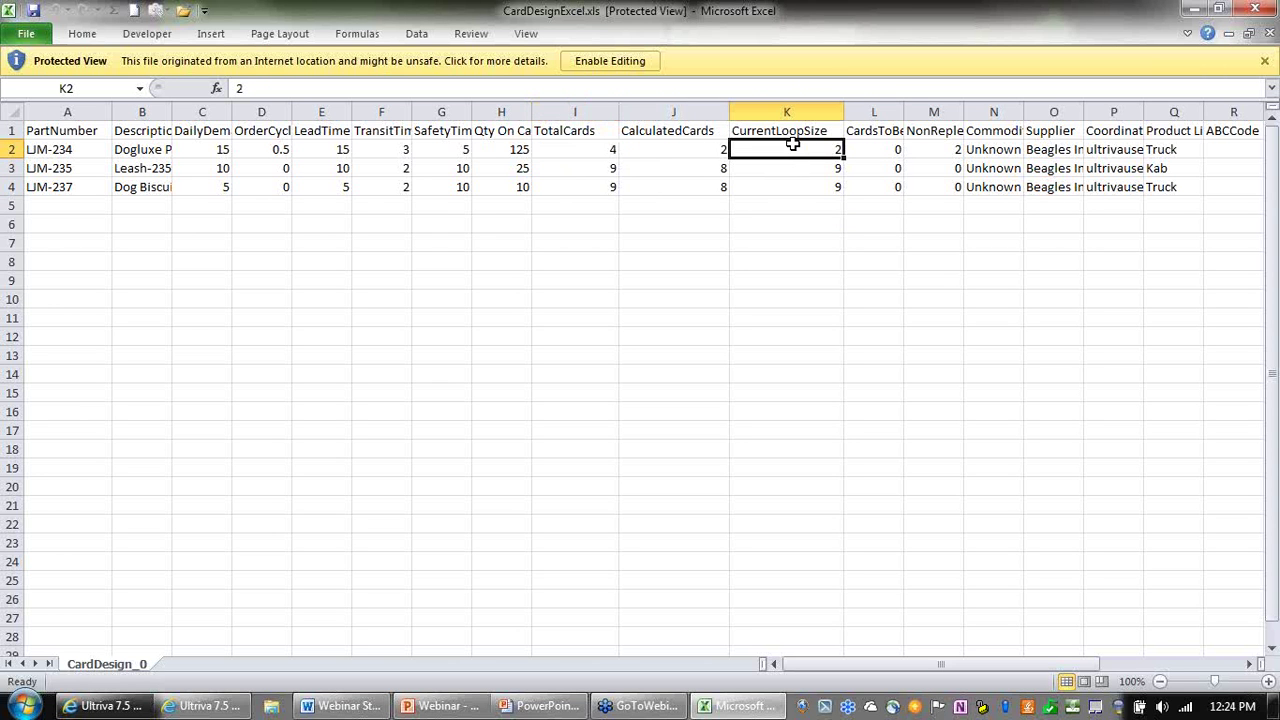
{"action": "left_click_drag", "start_coordinate": [964, 114], "coordinate": [1028, 114]}
{"action": "left_click", "coordinate": [980, 148]}
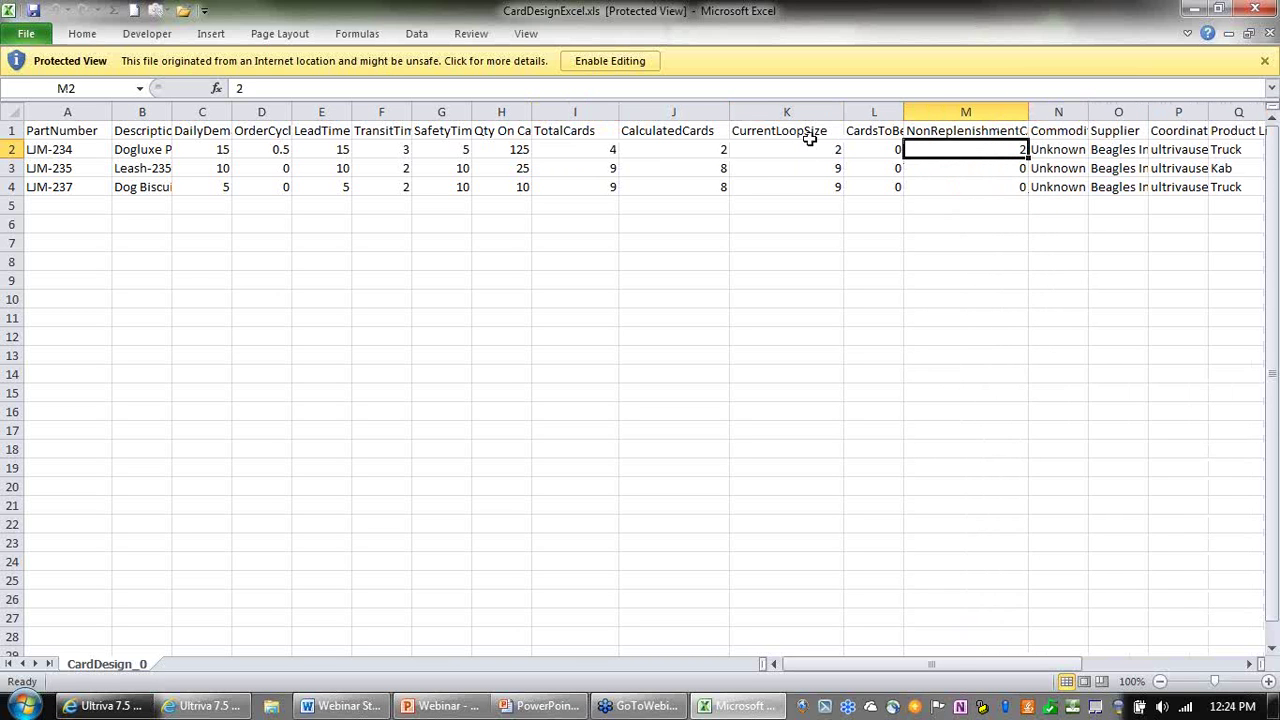
Widen the CardsToBeDestroyed column, compare CalculatedCards with CurrentLoopSize in rows 3 and 4, and close the card design workbook.
{"action": "left_click", "coordinate": [802, 149]}
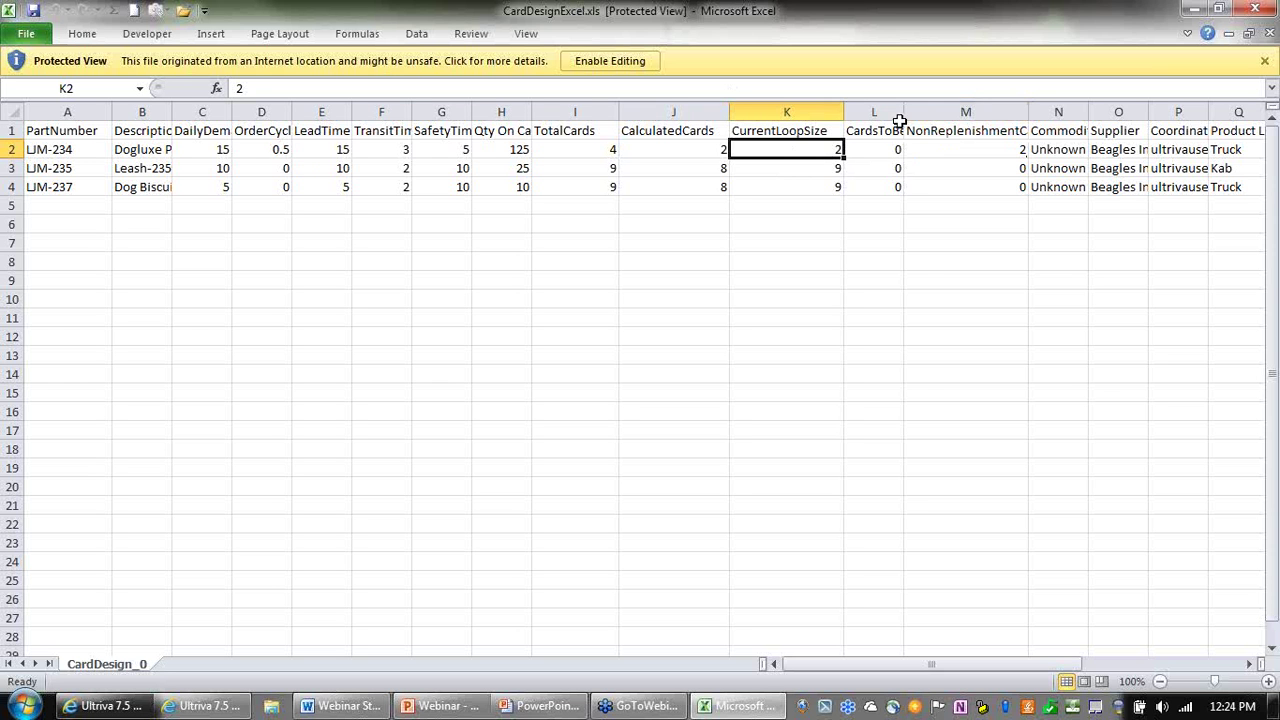
{"action": "left_click_drag", "start_coordinate": [902, 117], "coordinate": [967, 114]}
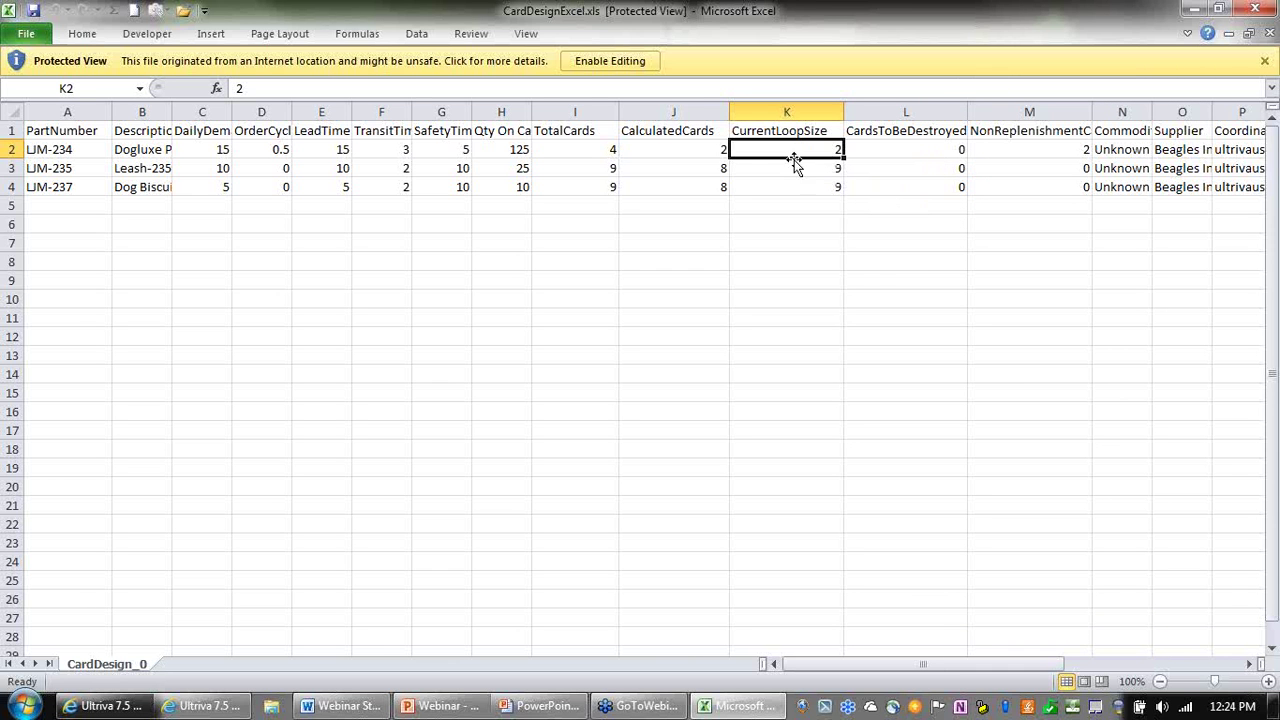
{"action": "left_click_drag", "start_coordinate": [711, 172], "coordinate": [796, 188]}
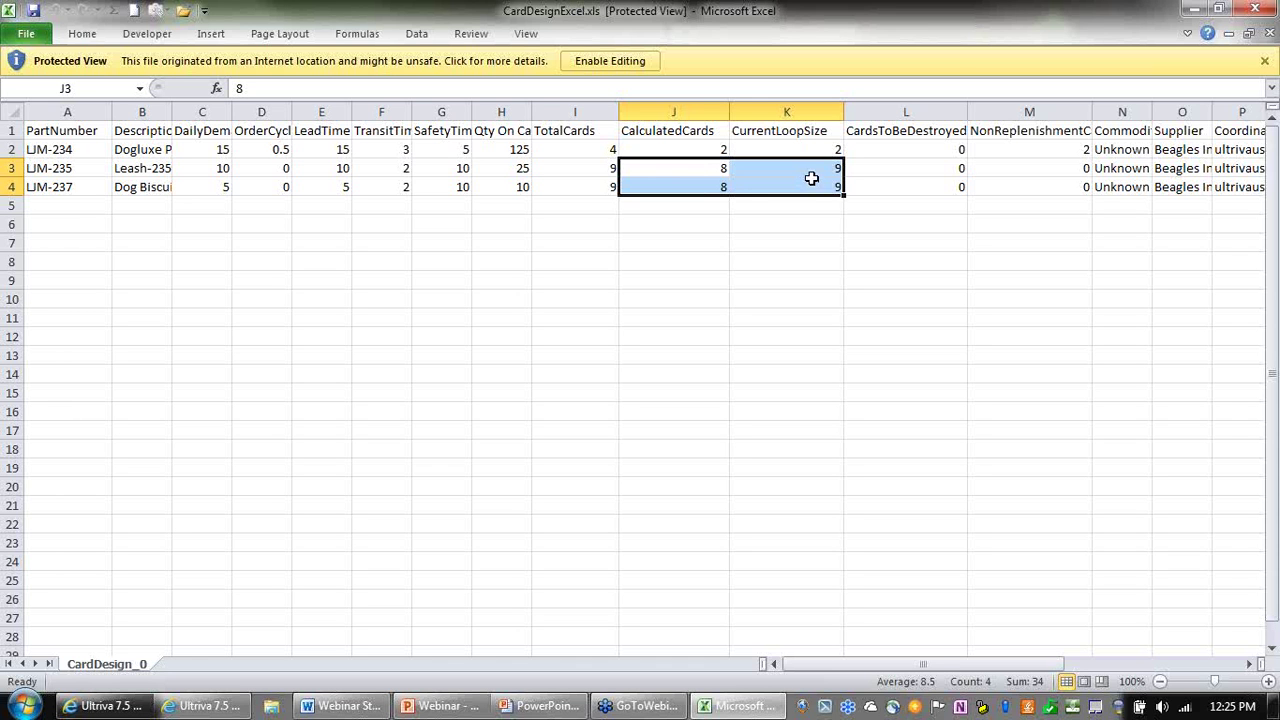
{"action": "left_click_drag", "start_coordinate": [817, 170], "coordinate": [824, 193]}
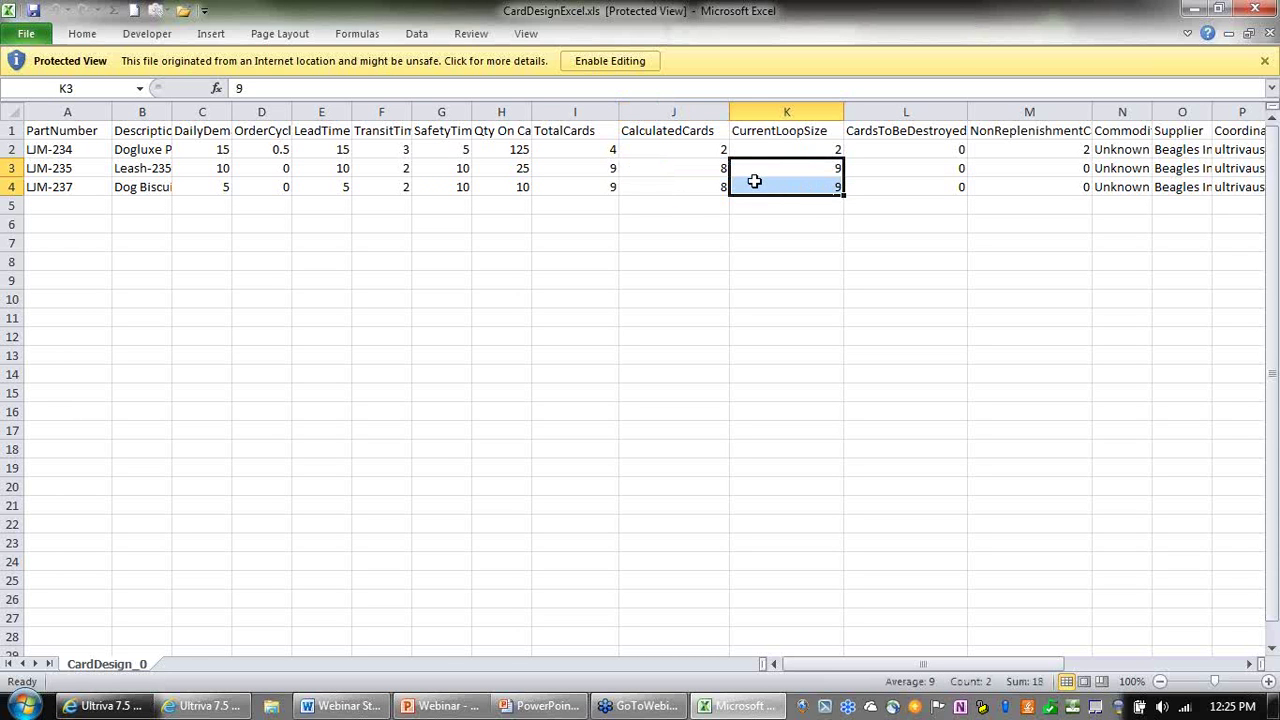
{"action": "left_click_drag", "start_coordinate": [674, 171], "coordinate": [676, 188]}
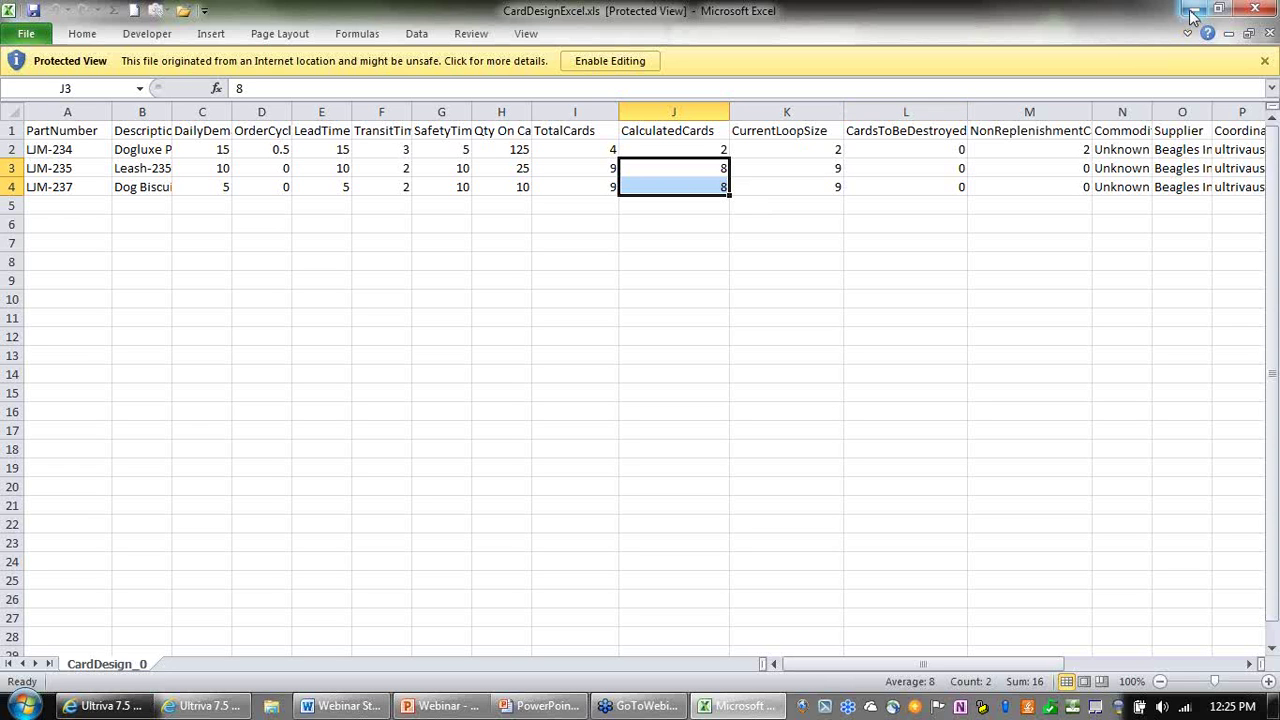
{"action": "left_click", "coordinate": [1256, 9]}
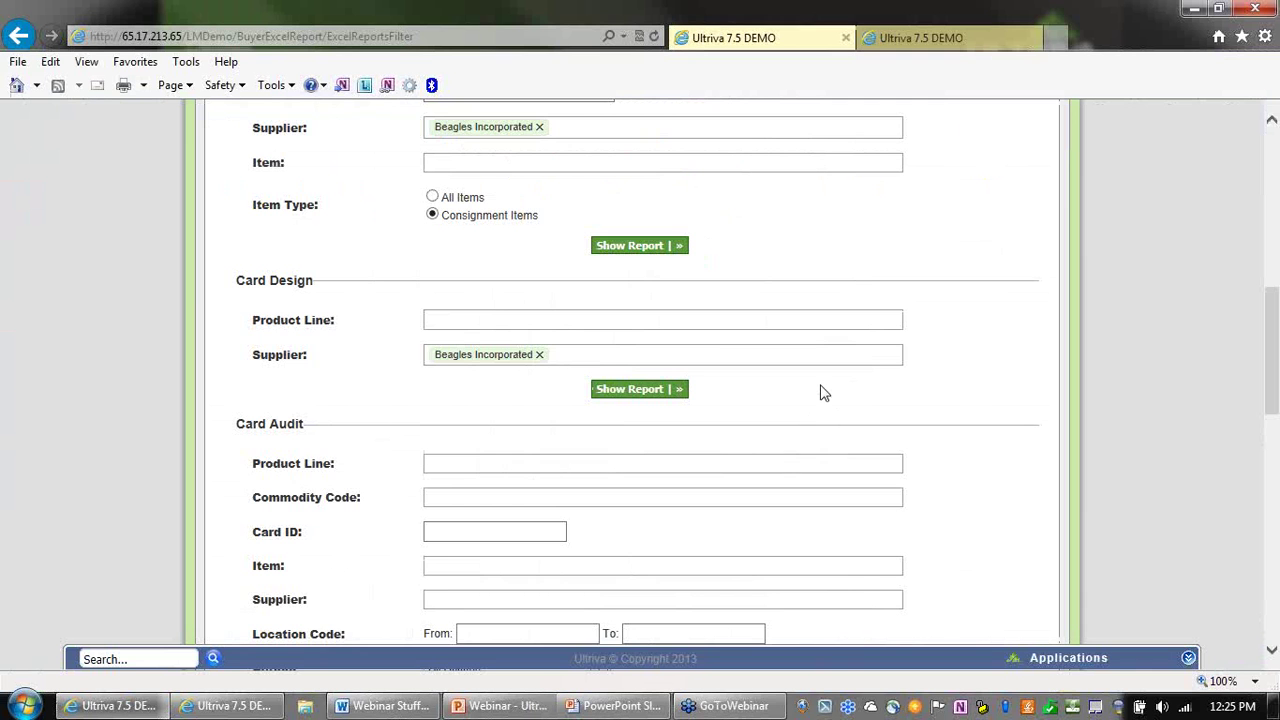
Set the Card Audit filter to supplier Beagles Incorporated and action On Hand.
{"action": "scroll", "coordinate": [826, 390], "scroll_direction": "down", "scroll_amount": 3}
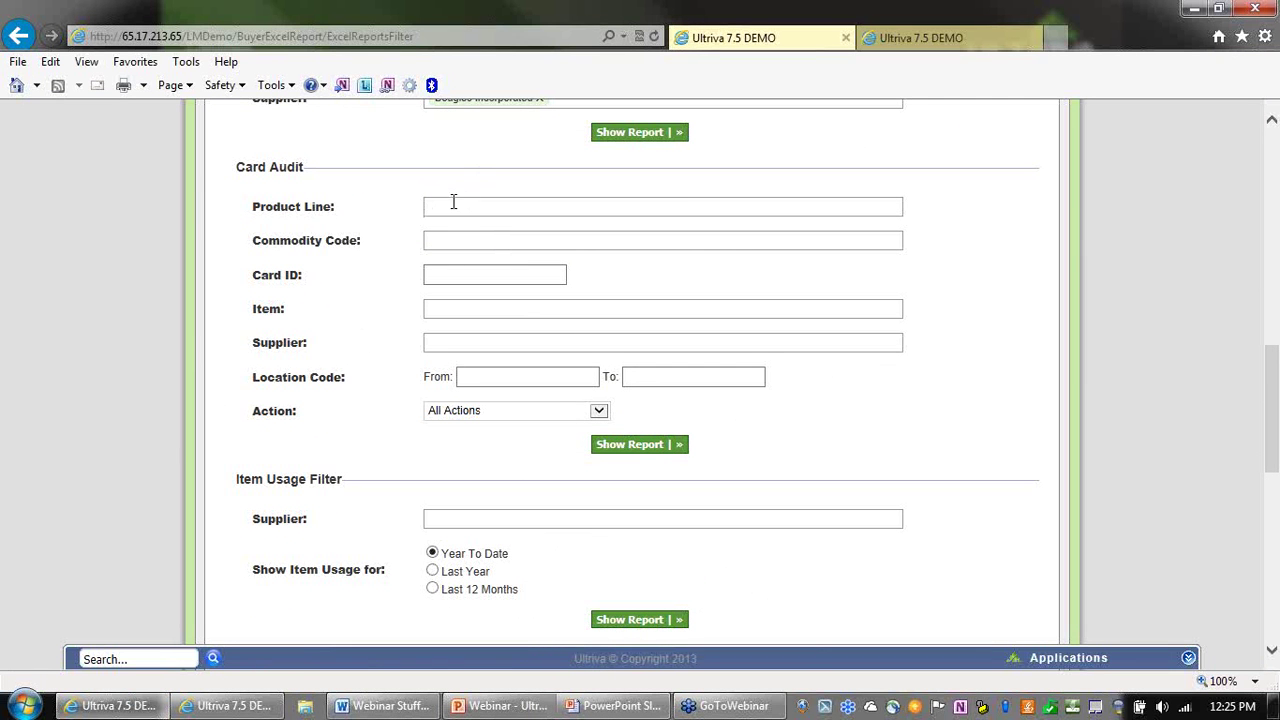
{"action": "left_click", "coordinate": [467, 272]}
{"action": "left_click", "coordinate": [487, 372]}
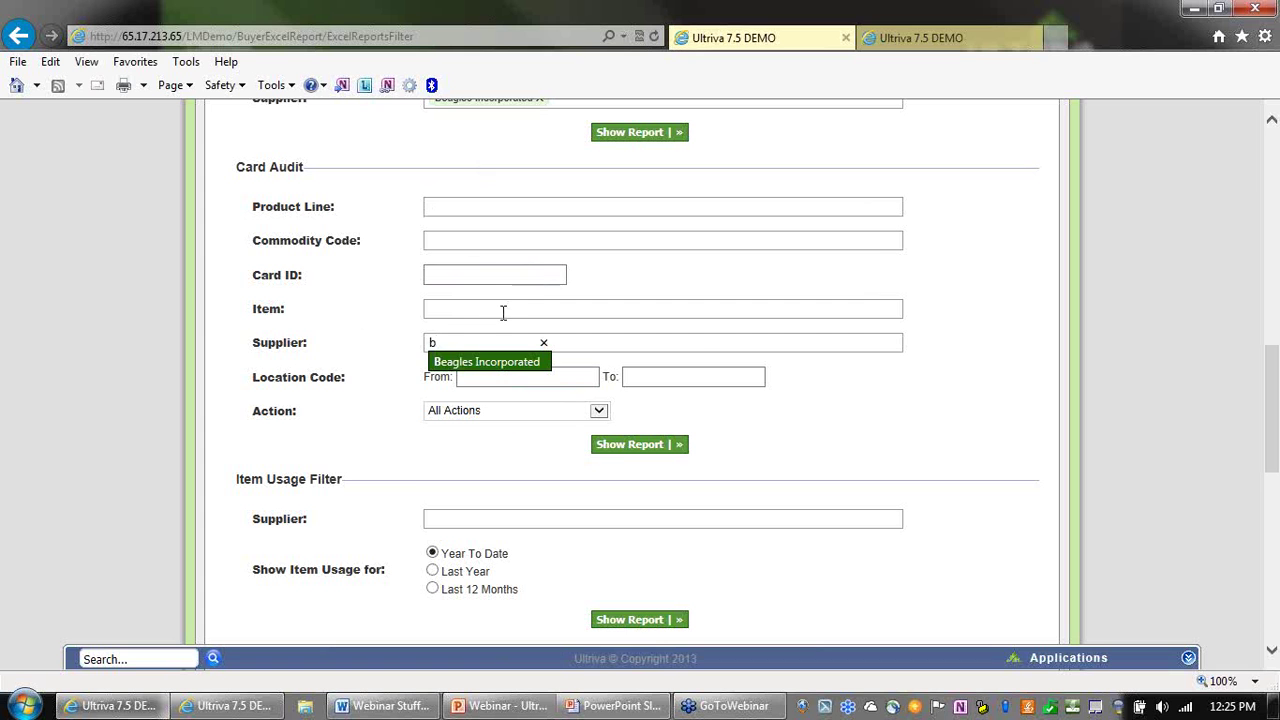
{"action": "left_click", "coordinate": [492, 362]}
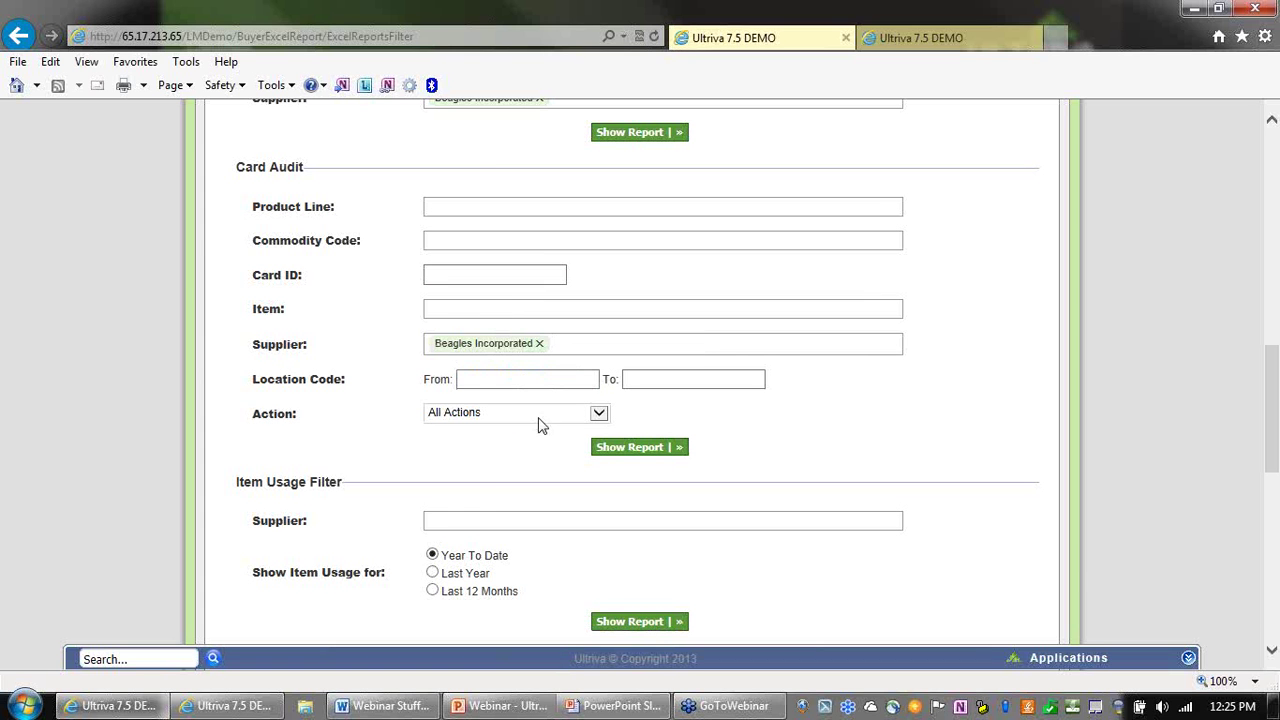
{"action": "left_click", "coordinate": [599, 413]}
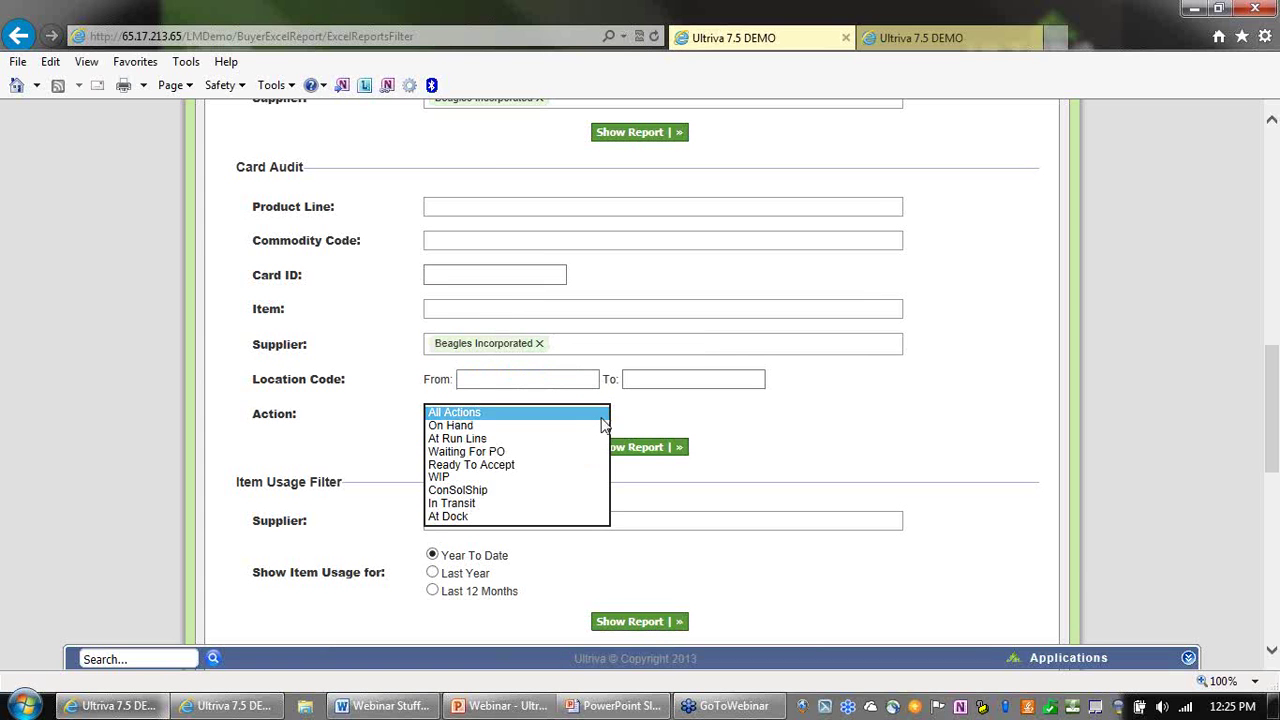
{"action": "left_click", "coordinate": [440, 426]}
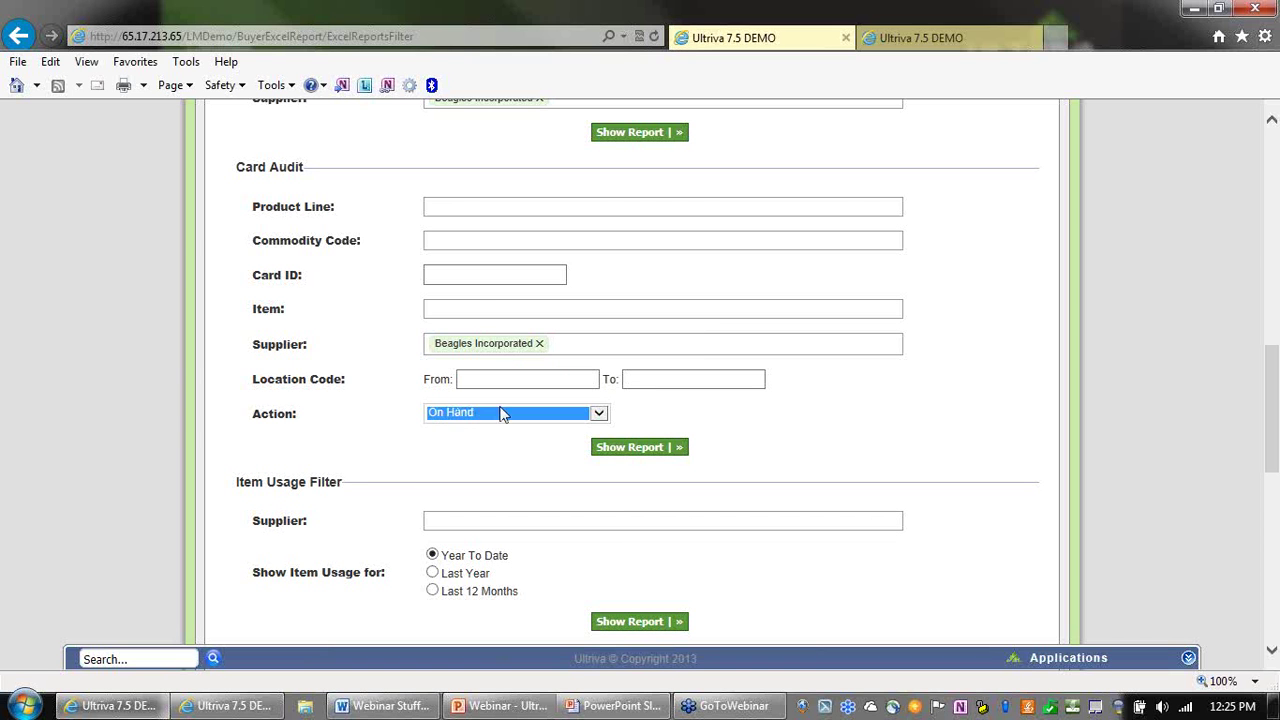
Generate the Card Audit report and open CardAuditExcel.xls in Excel, accepting the file format difference.
{"action": "left_click", "coordinate": [646, 449]}
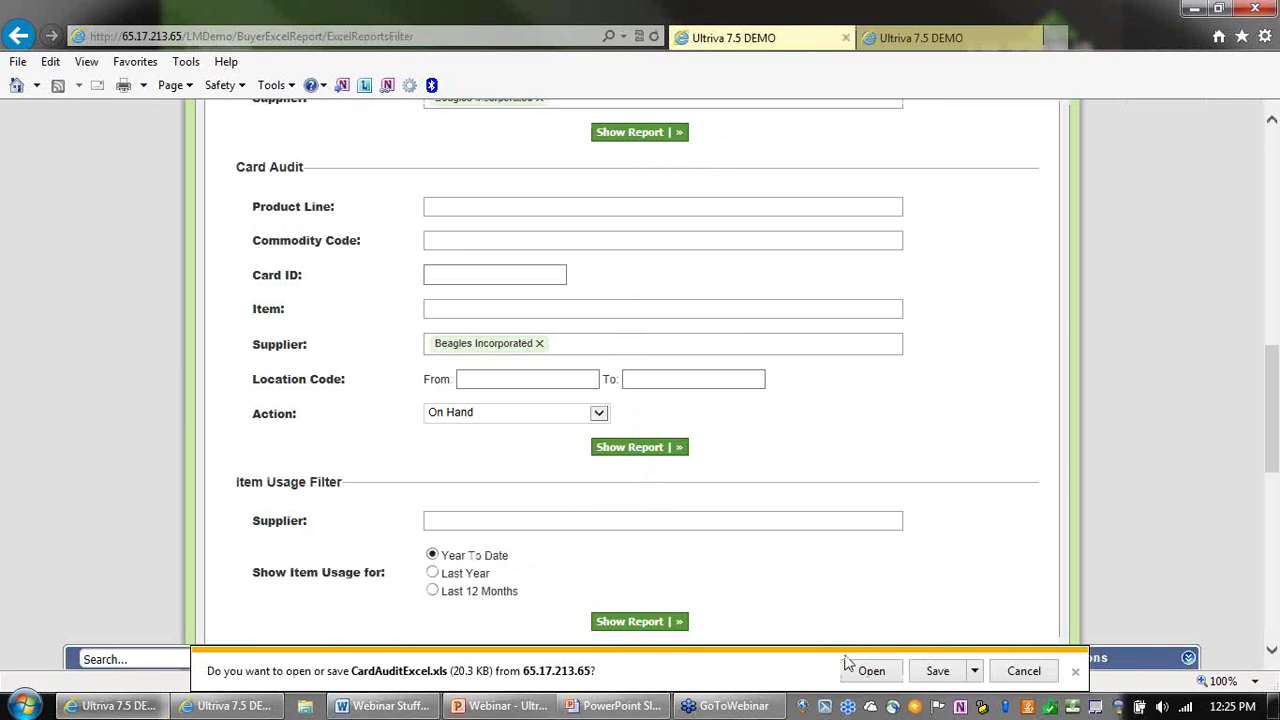
{"action": "left_click", "coordinate": [870, 671]}
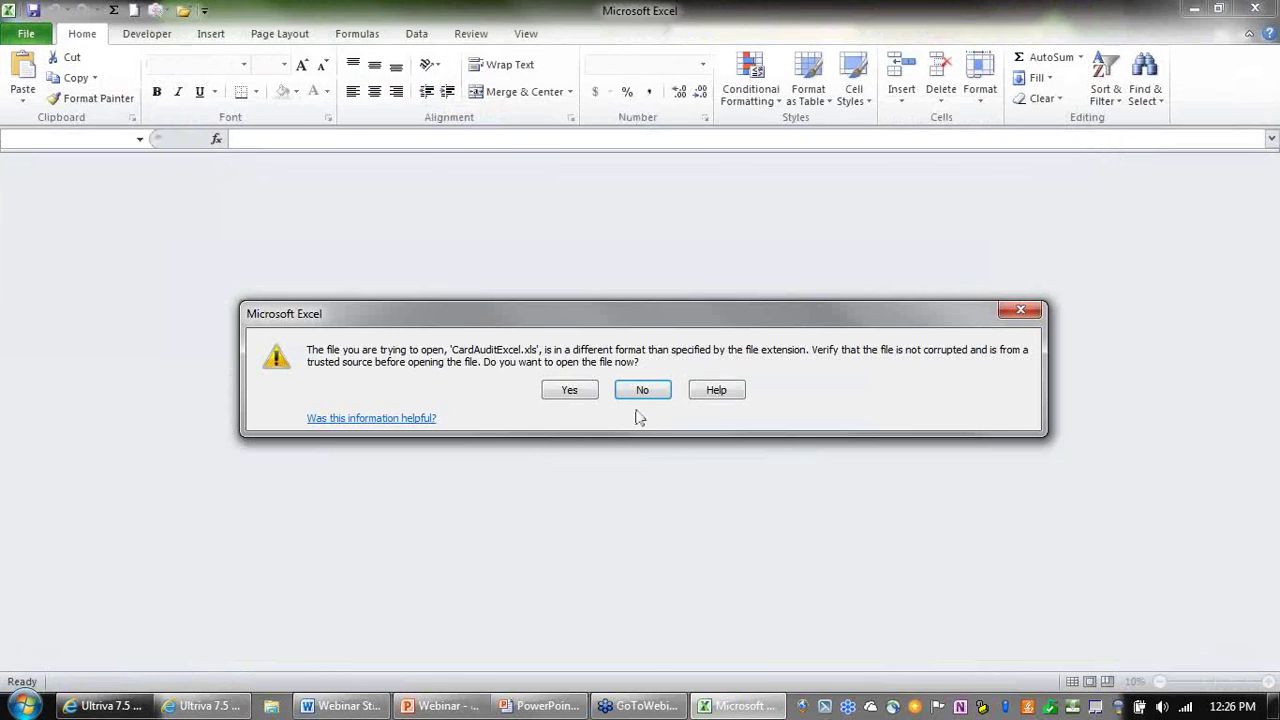
{"action": "left_click", "coordinate": [571, 390]}
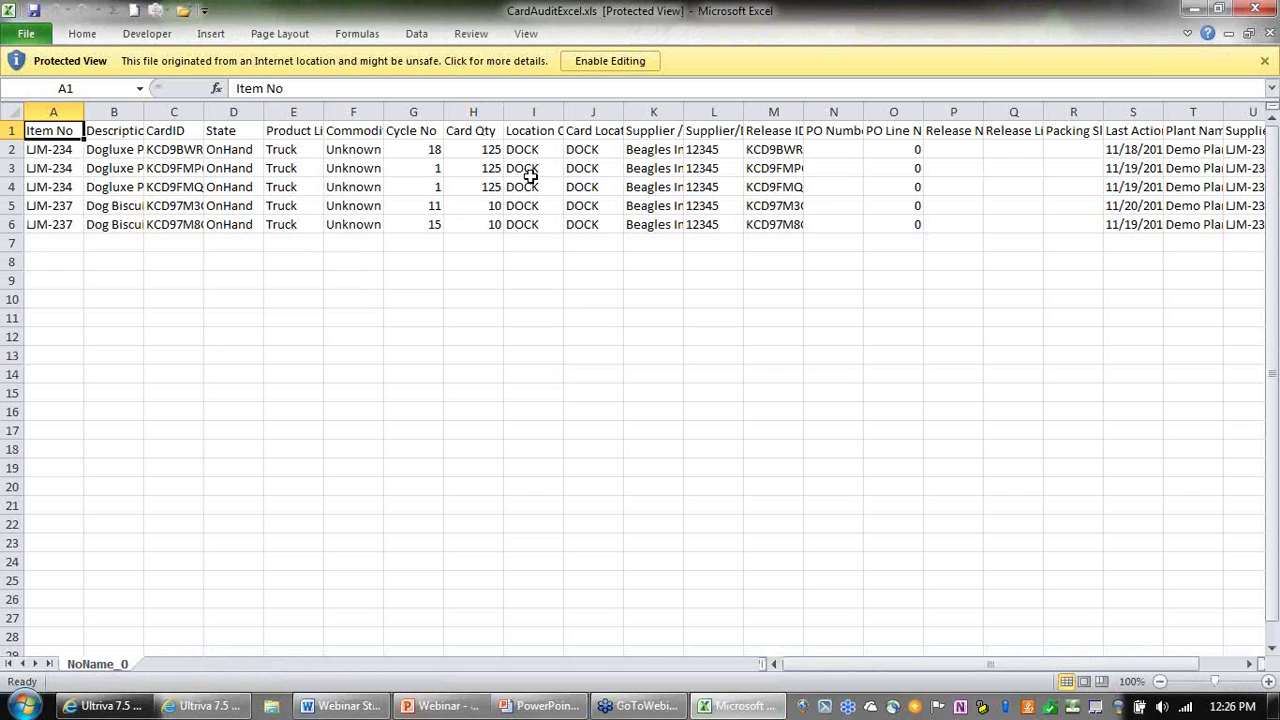
Widen the CardID and Release ID columns to review the full IDs, and close the card audit workbook.
{"action": "left_click_drag", "start_coordinate": [203, 113], "coordinate": [207, 218]}
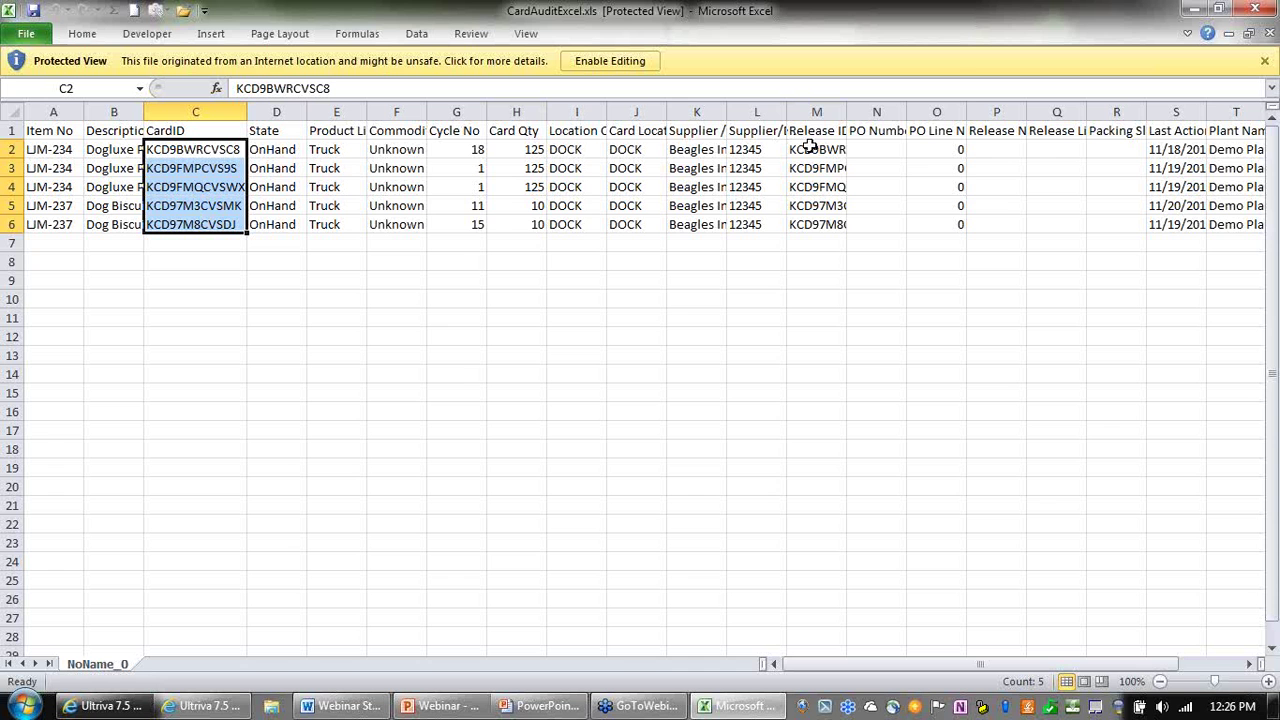
{"action": "left_click_drag", "start_coordinate": [846, 111], "coordinate": [950, 120]}
{"action": "left_click", "coordinate": [904, 150]}
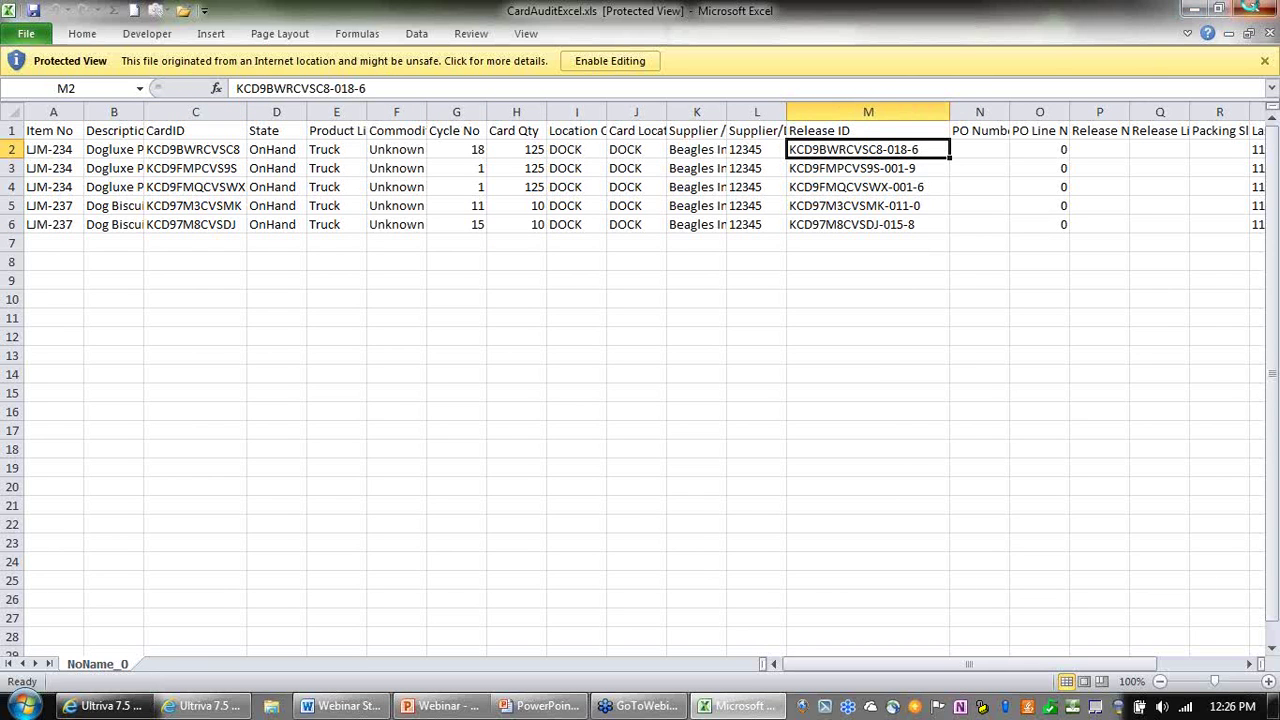
{"action": "left_click", "coordinate": [1255, 9]}
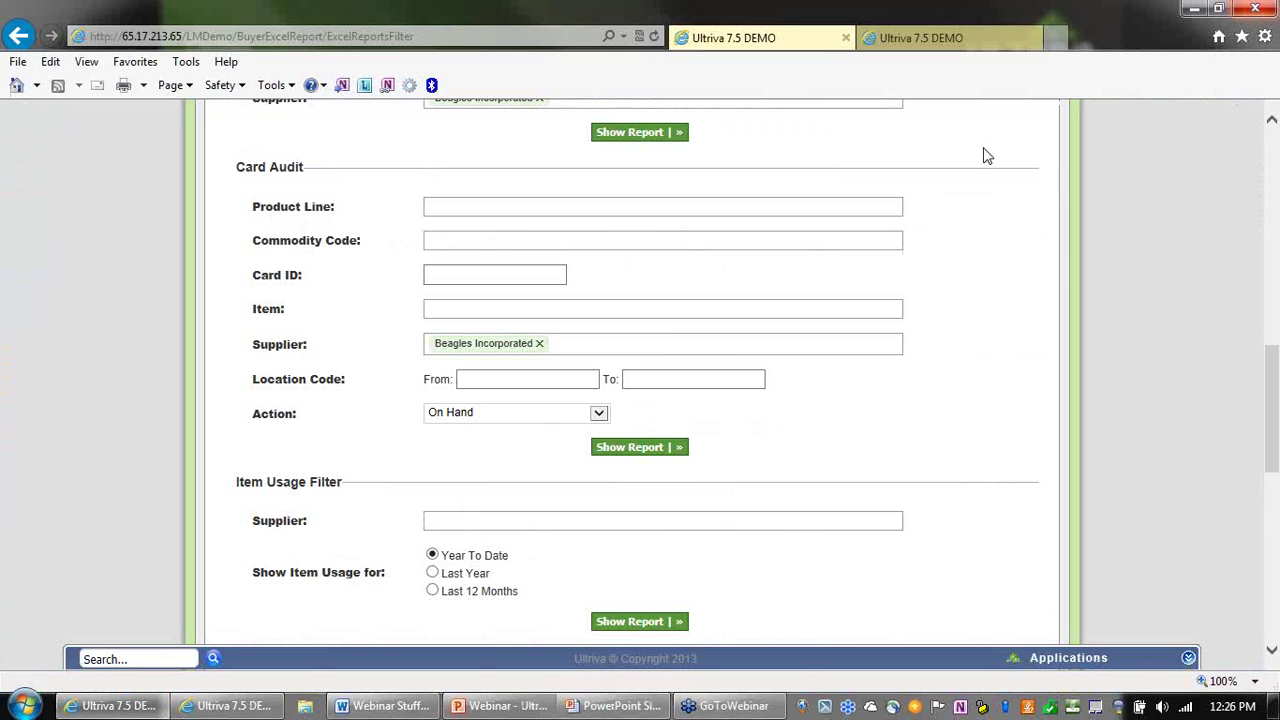
Set the Card Audit action filter to At Run Line and review the other available actions.
{"action": "left_click", "coordinate": [598, 413]}
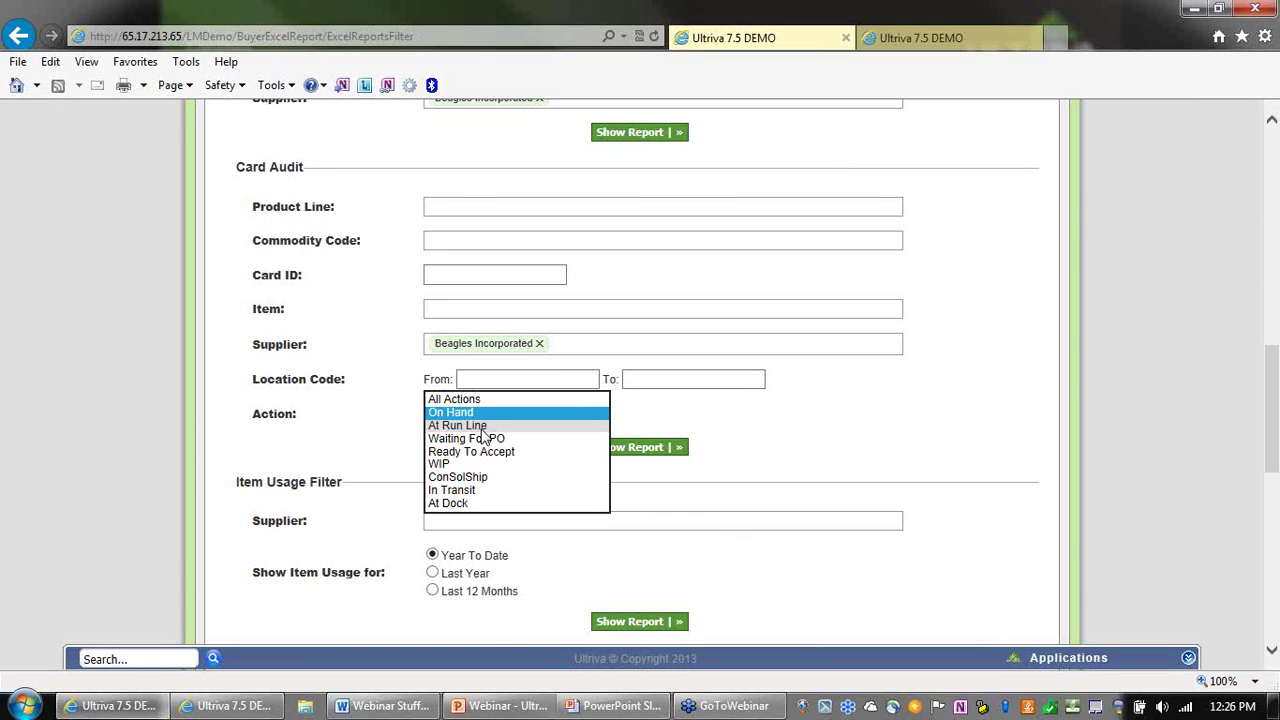
{"action": "left_click", "coordinate": [486, 428]}
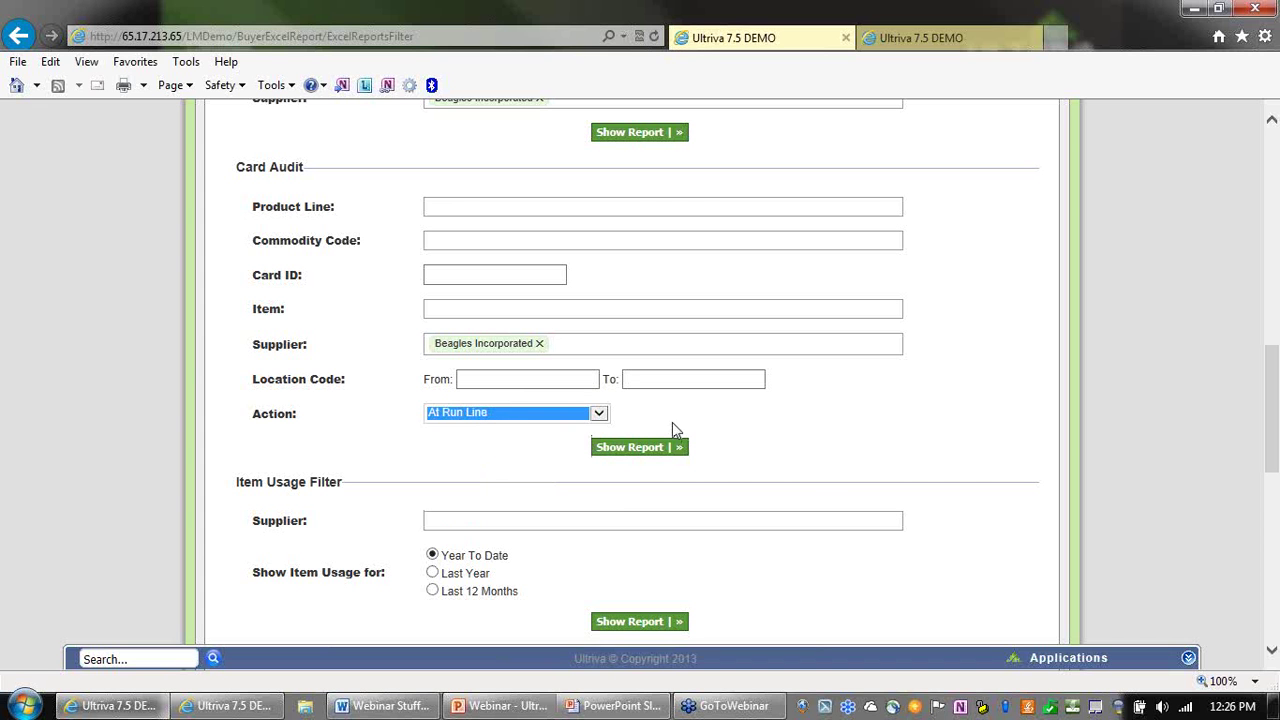
{"action": "left_click", "coordinate": [598, 414]}
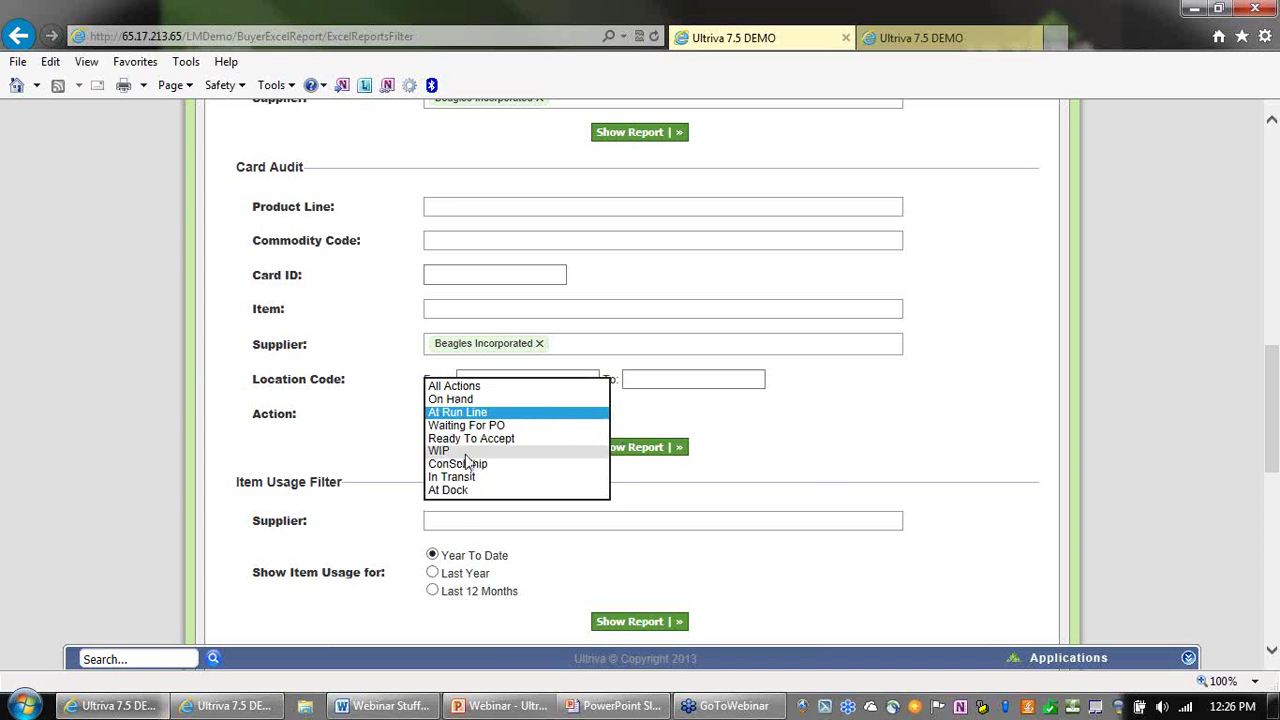
{"action": "left_click", "coordinate": [844, 436]}
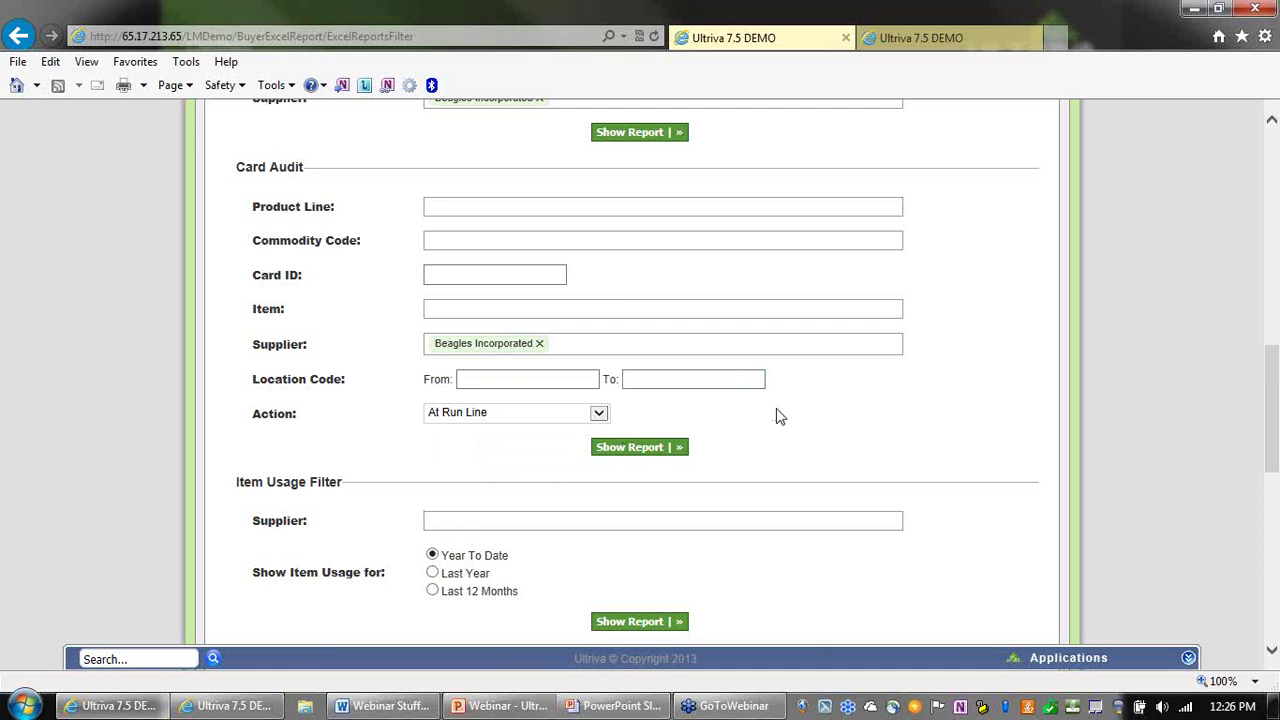
Generate the Year To Date item usage report for supplier Beagles Incorporated and open ItemUsageExcel.xls in Excel, accepting the format difference.
{"action": "scroll", "coordinate": [773, 420], "scroll_direction": "down", "scroll_amount": 3}
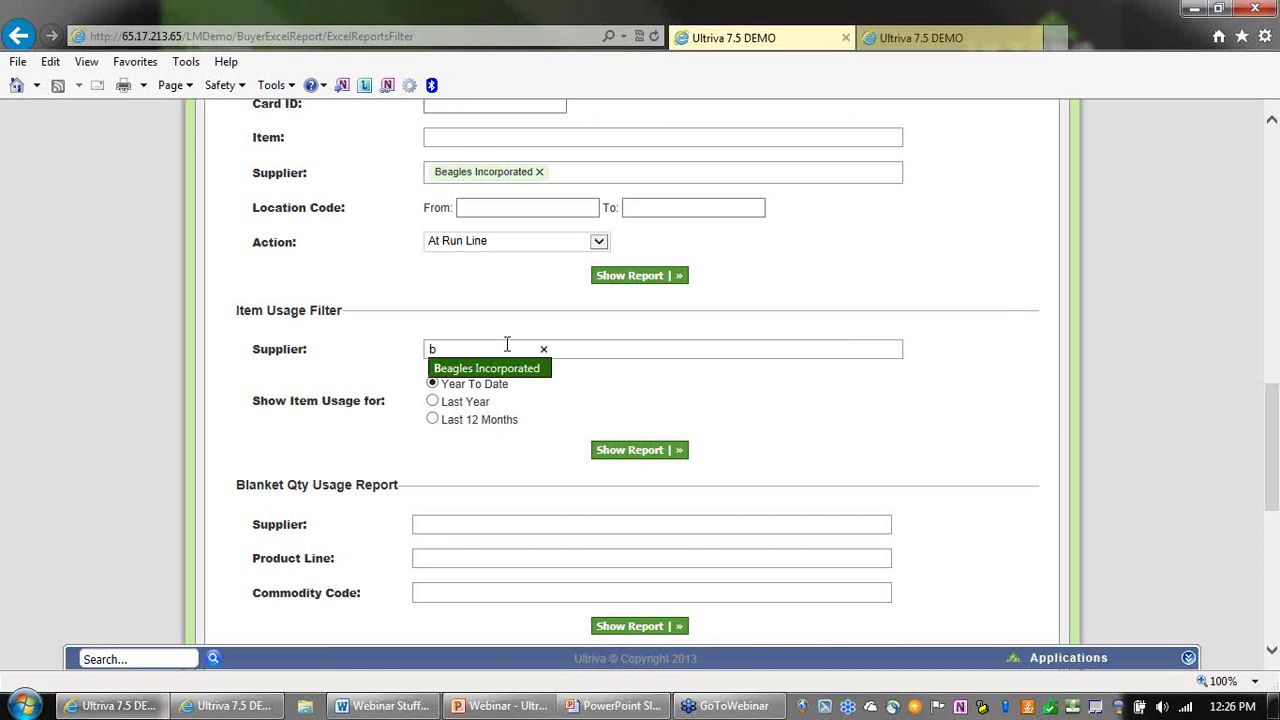
{"action": "left_click", "coordinate": [487, 368]}
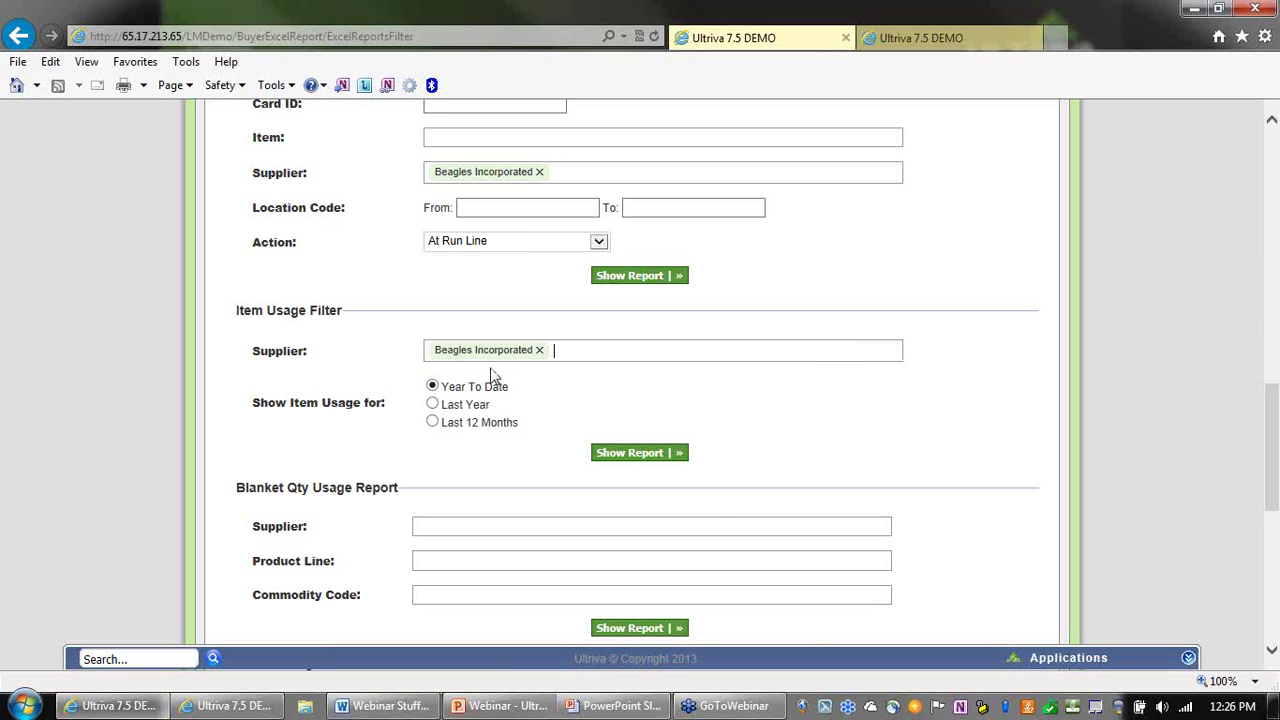
{"action": "left_click", "coordinate": [638, 455]}
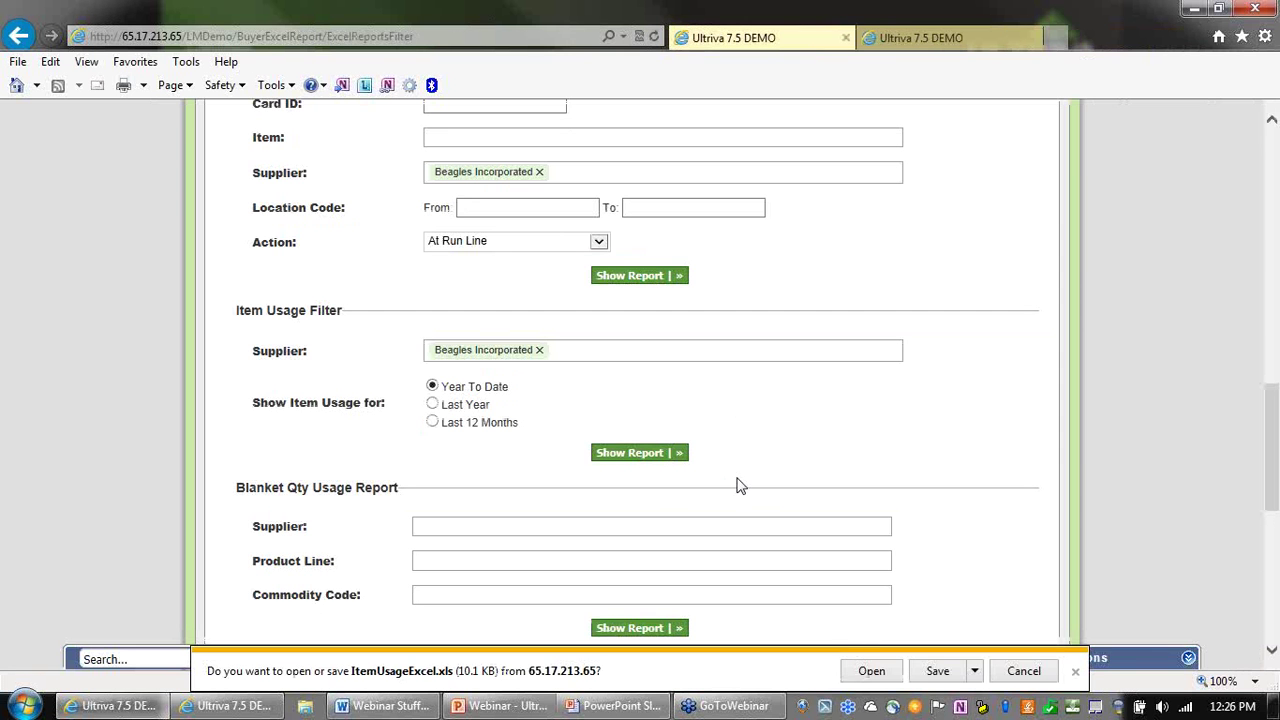
{"action": "left_click", "coordinate": [860, 671]}
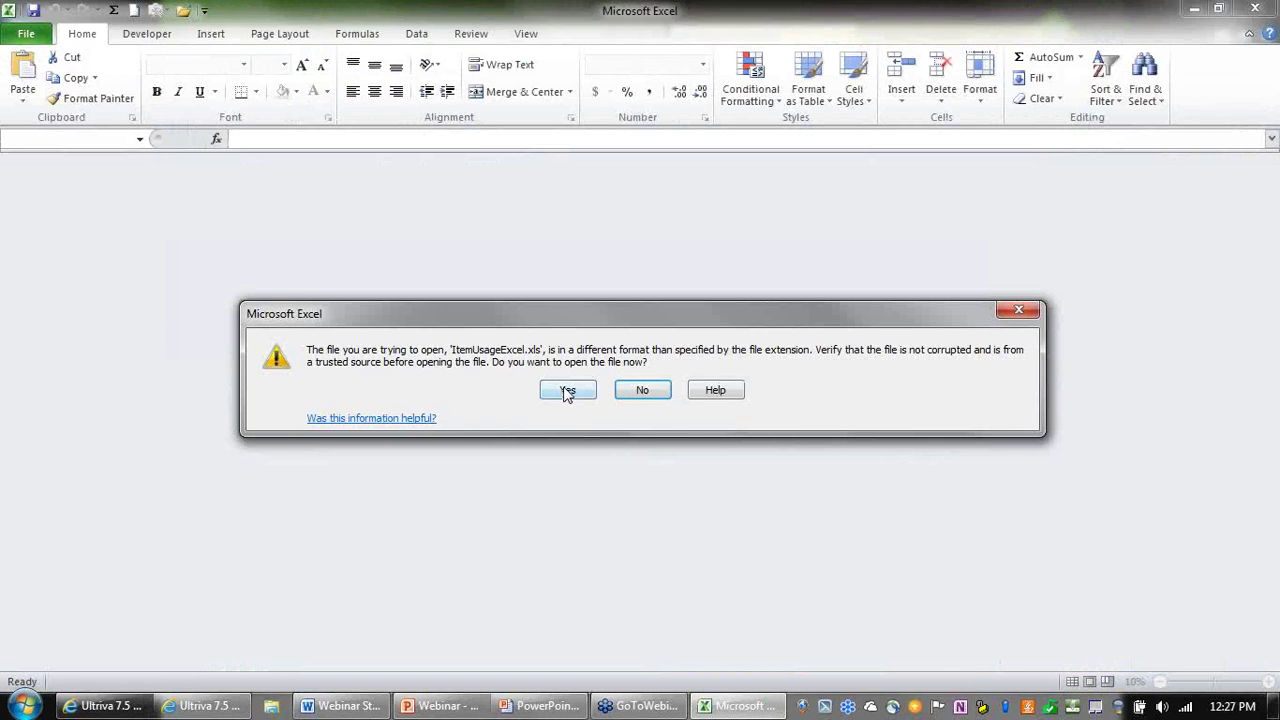
{"action": "left_click", "coordinate": [566, 391]}
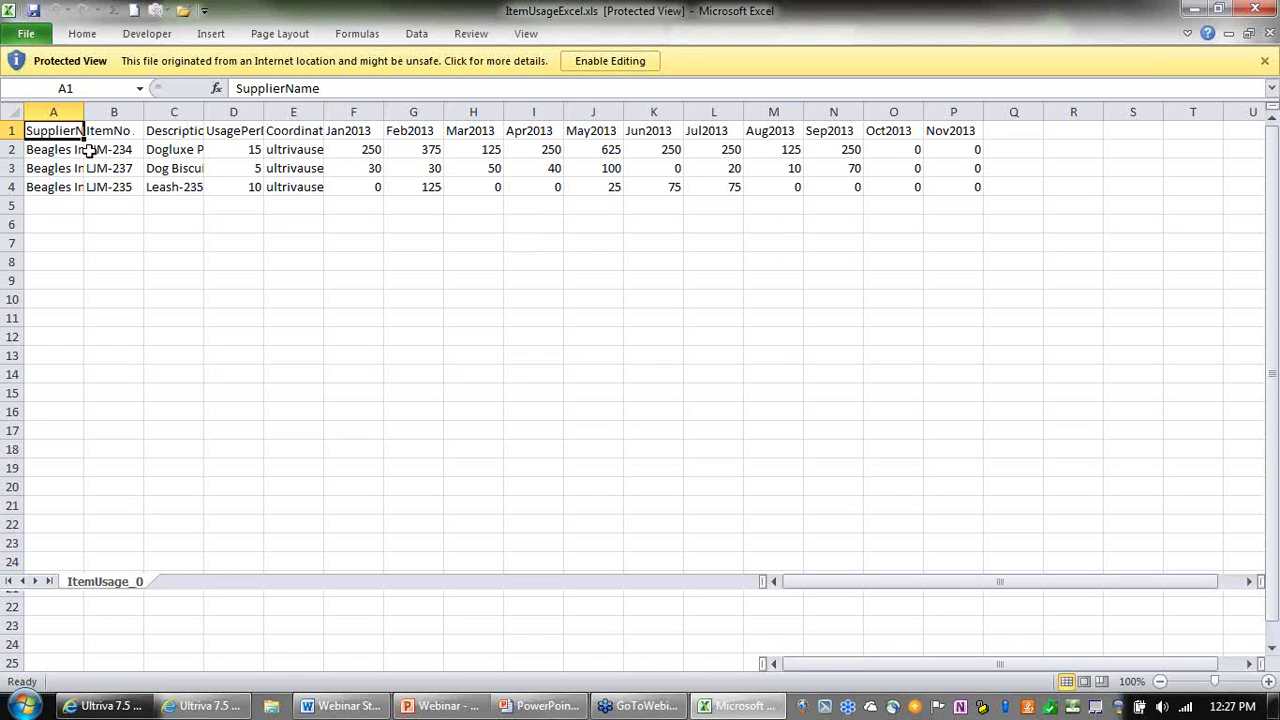
Widen the SupplierName and Jan2013 columns and review the Jan2013 through Sep2013 usage, highlighting all items and the LJM-237 row.
{"action": "double_click", "coordinate": [84, 112]}
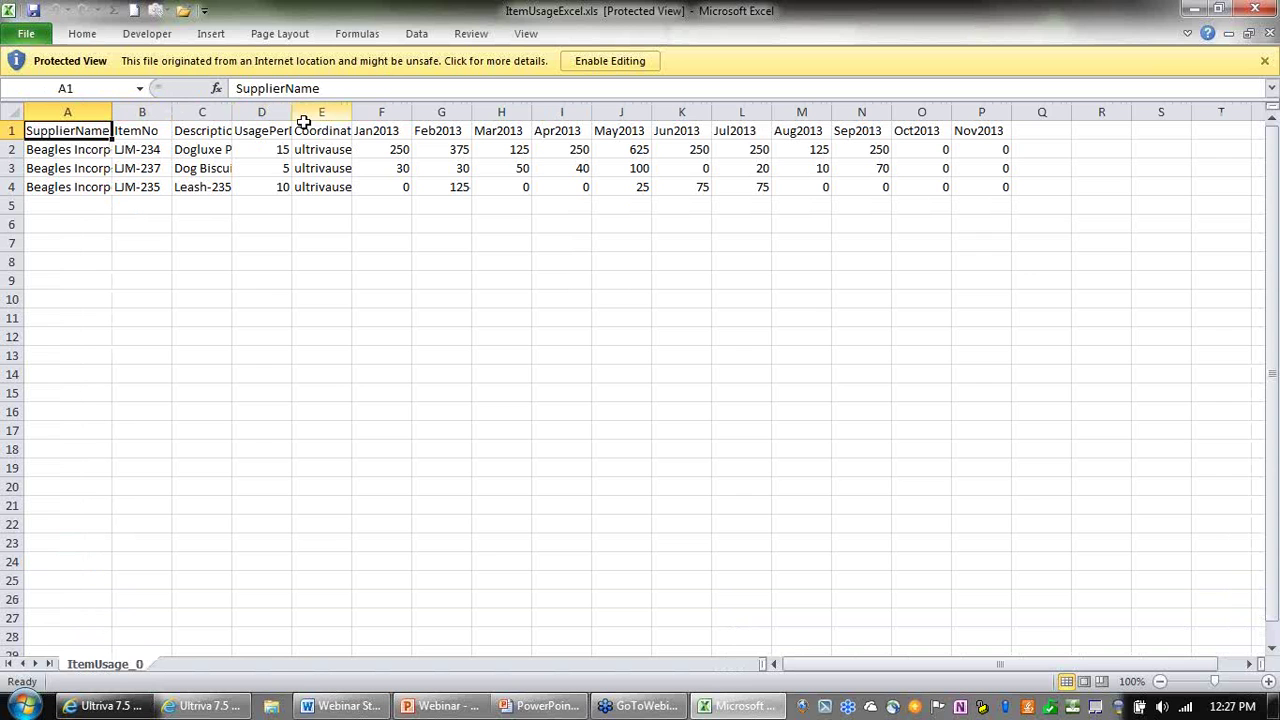
{"action": "left_click_drag", "start_coordinate": [412, 111], "coordinate": [906, 188]}
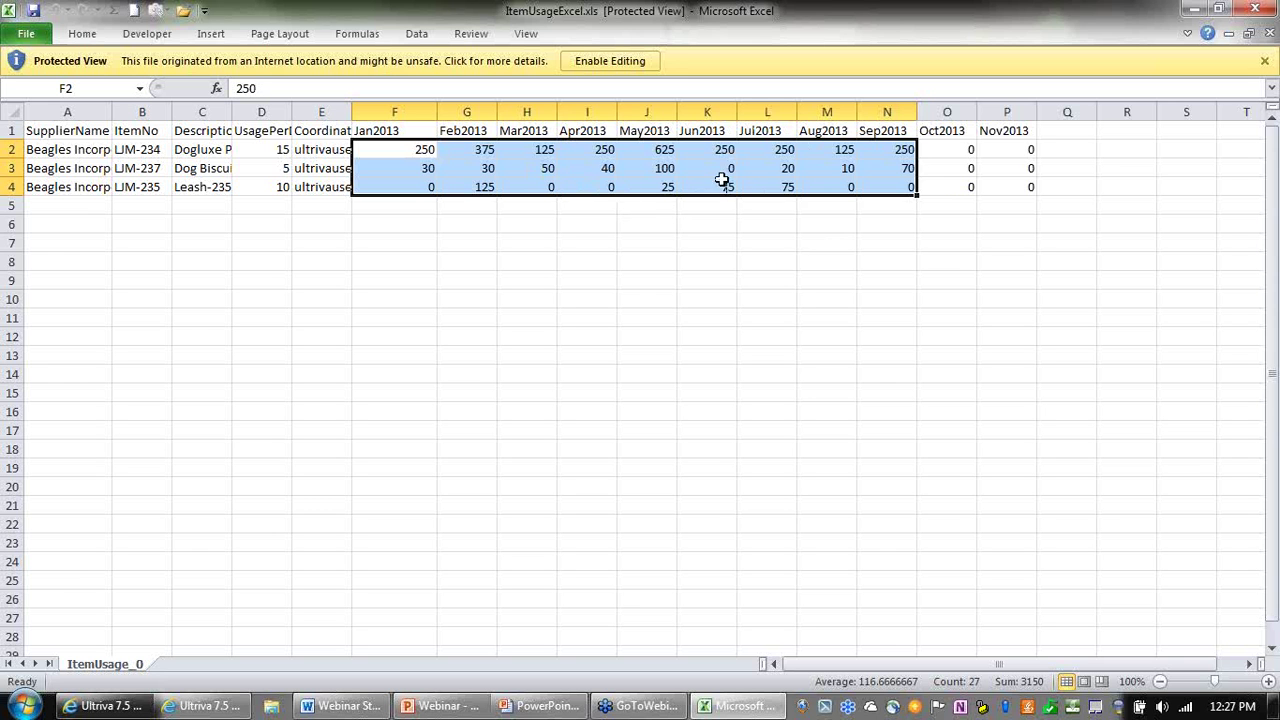
{"action": "left_click_drag", "start_coordinate": [423, 166], "coordinate": [904, 177]}
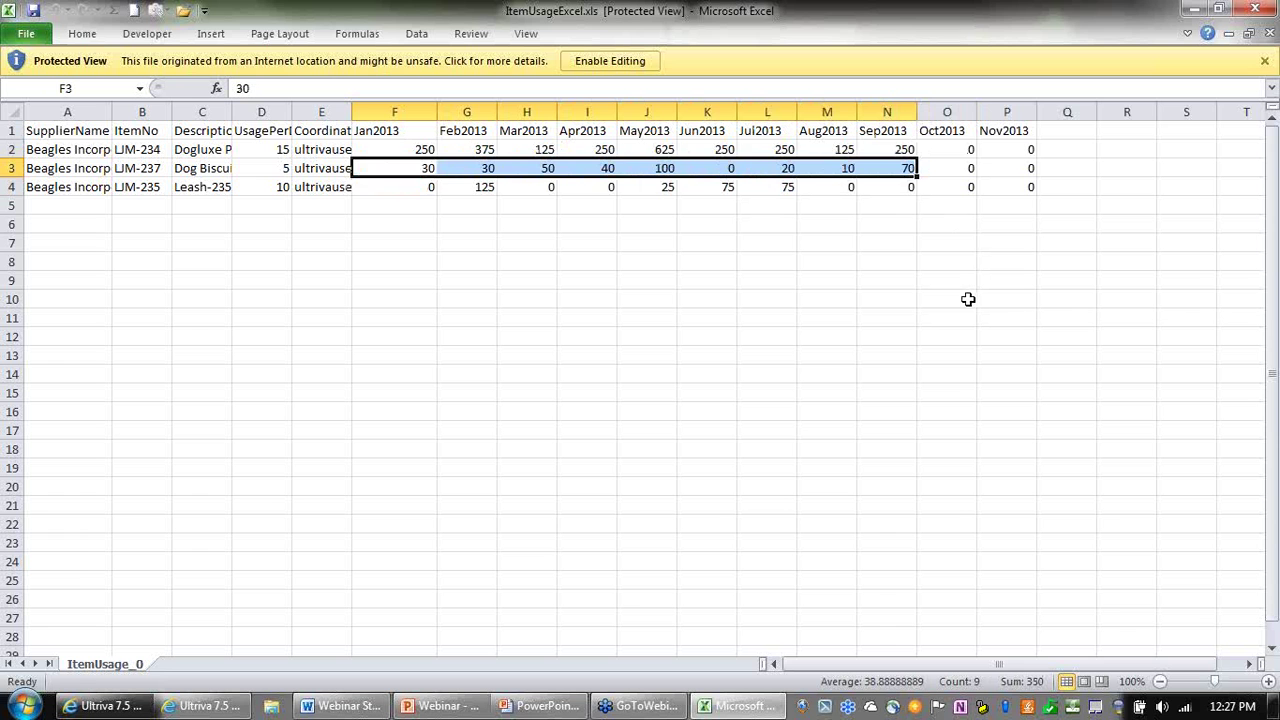
{"action": "left_click", "coordinate": [968, 299]}
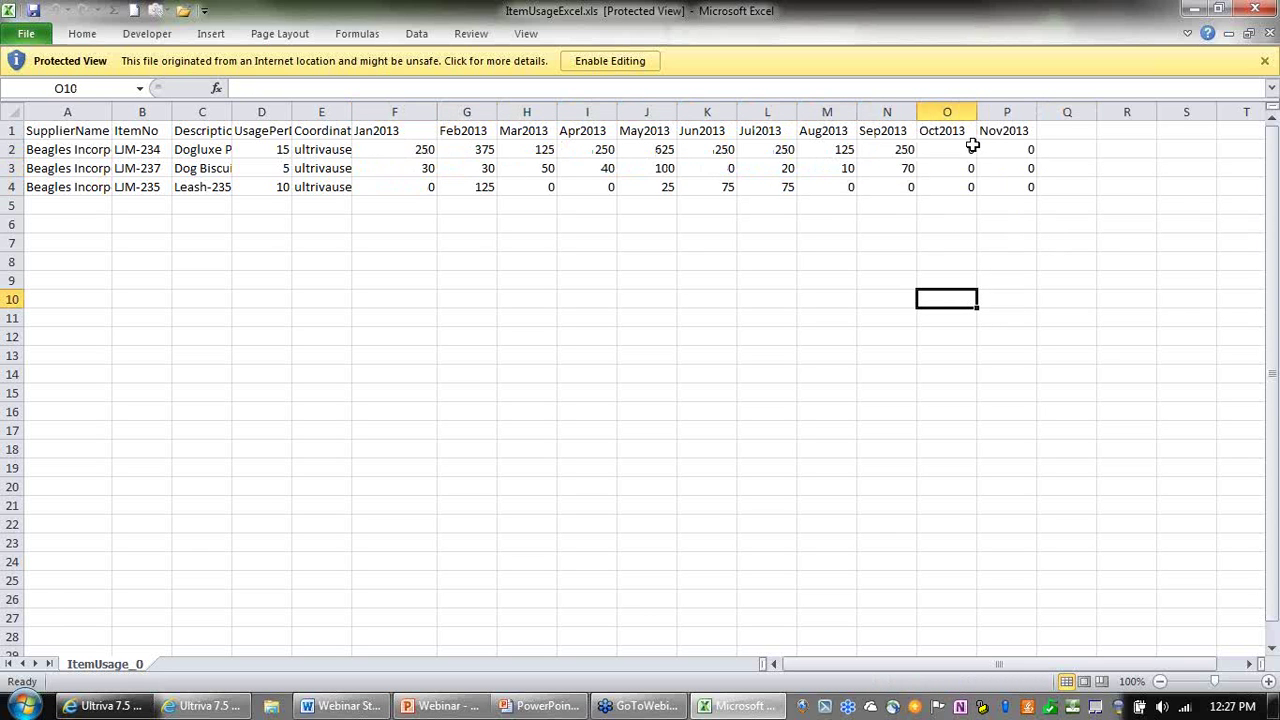
Highlight the Nov2013 usage values for all three items and close the item usage workbook.
{"action": "left_click_drag", "start_coordinate": [1017, 131], "coordinate": [1028, 180]}
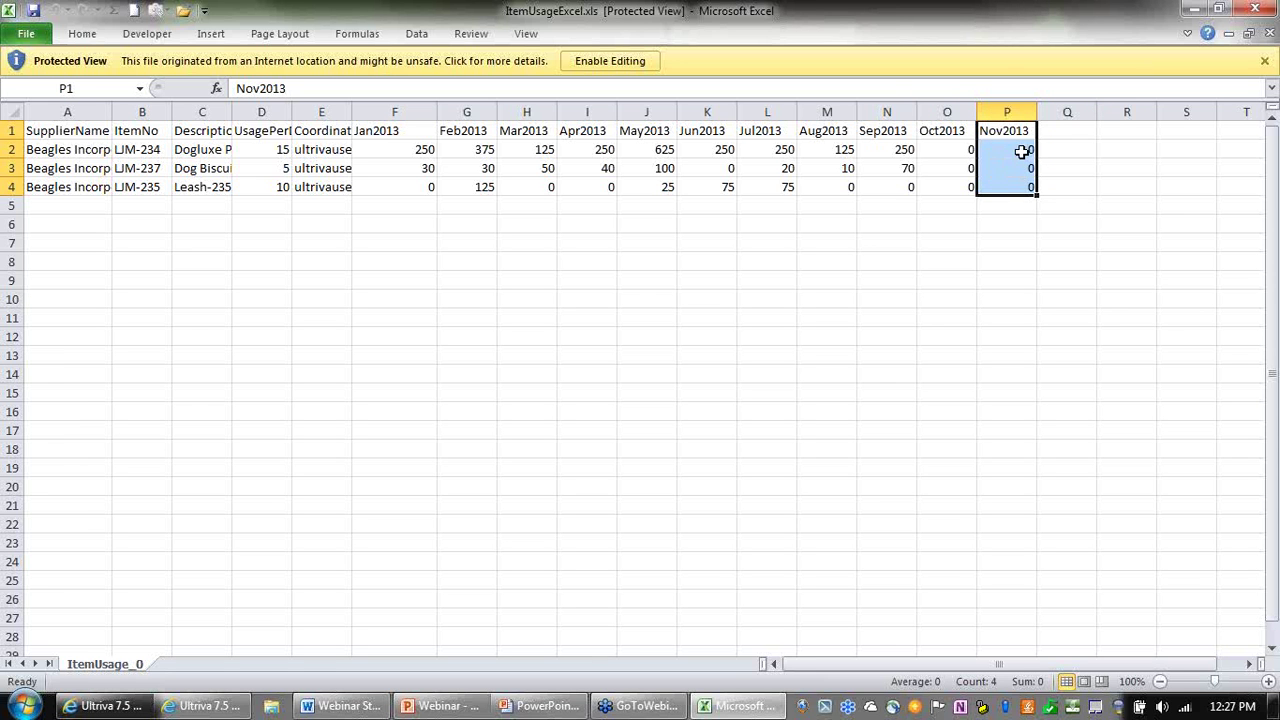
{"action": "left_click_drag", "start_coordinate": [1016, 152], "coordinate": [1012, 181]}
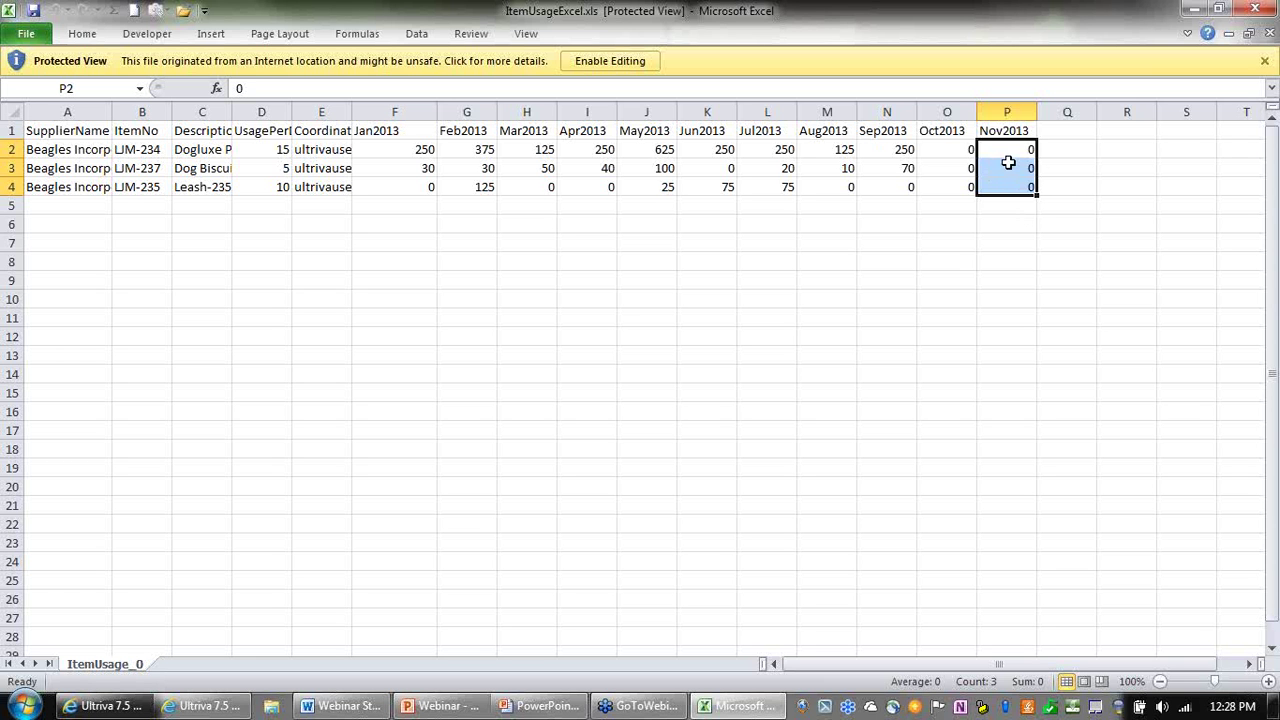
{"action": "left_click", "coordinate": [1254, 10]}
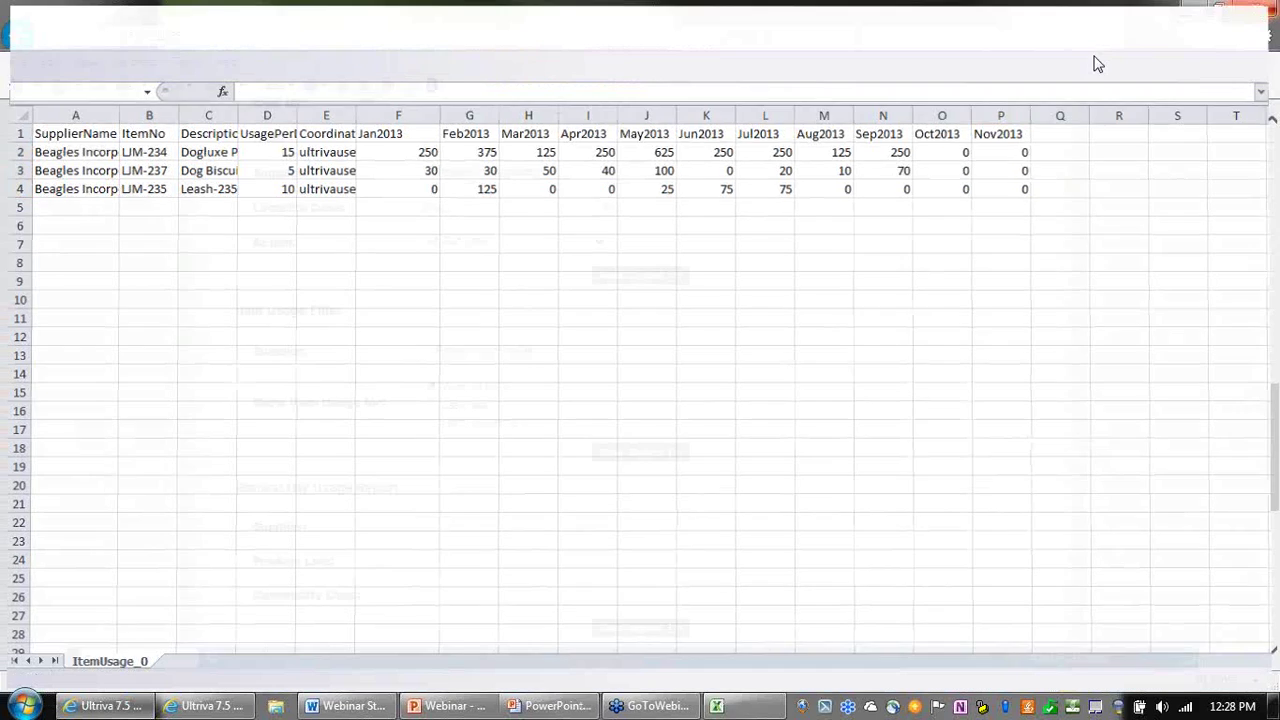
{"action": "scroll", "coordinate": [905, 250], "scroll_direction": "up", "scroll_amount": 10}
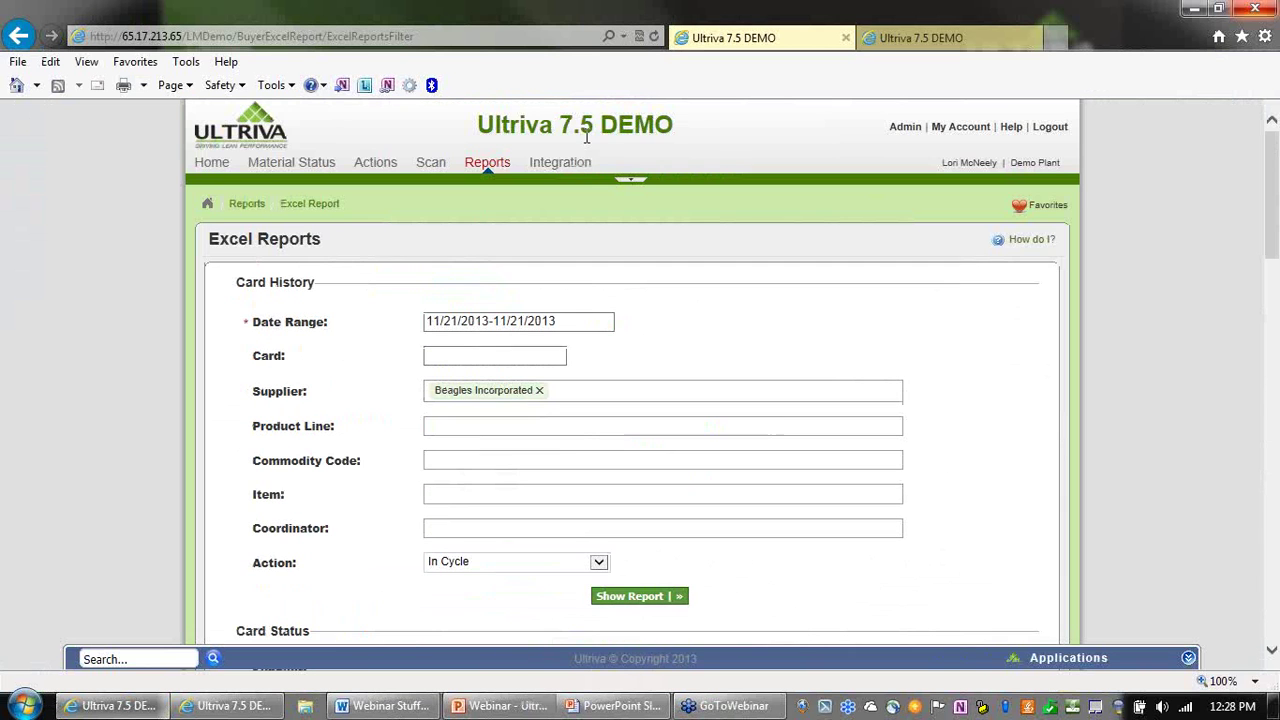
{"action": "left_click_drag", "start_coordinate": [601, 124], "coordinate": [714, 122]}
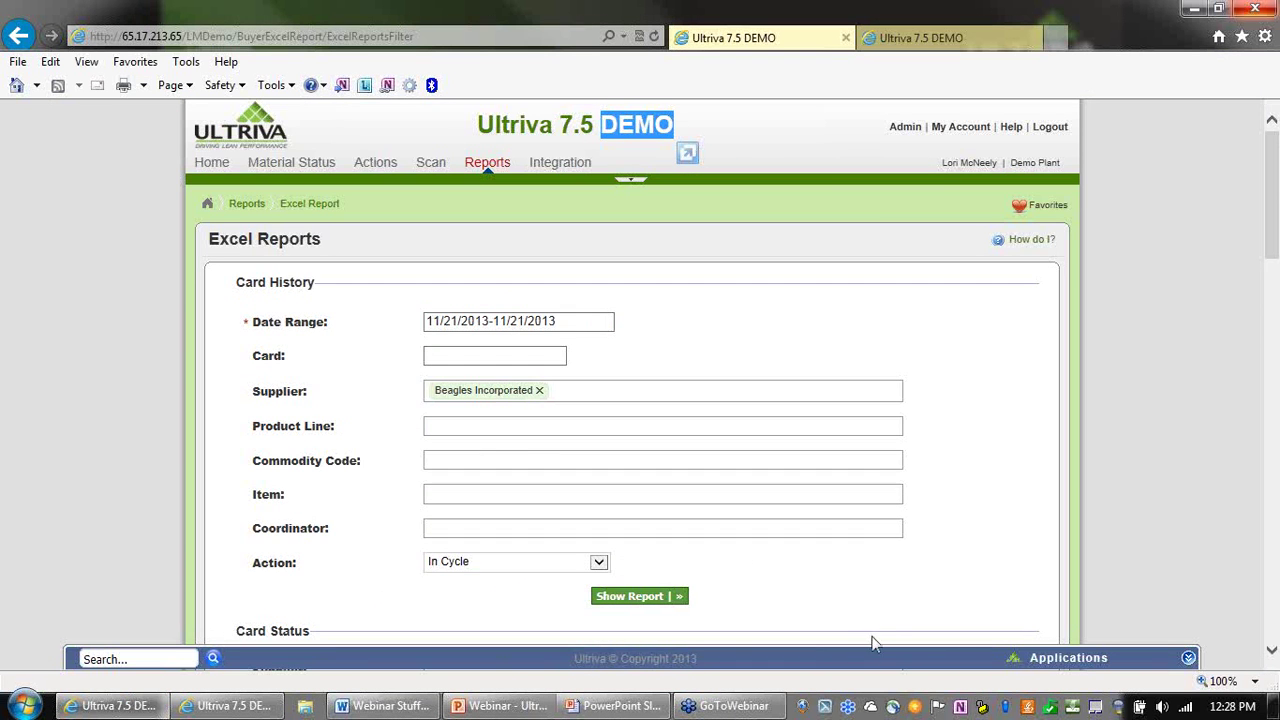
Look through the remaining Excel report sections and highlight the Blanket Qty Usage Report heading.
{"action": "scroll", "coordinate": [847, 628], "scroll_direction": "down", "scroll_amount": 8}
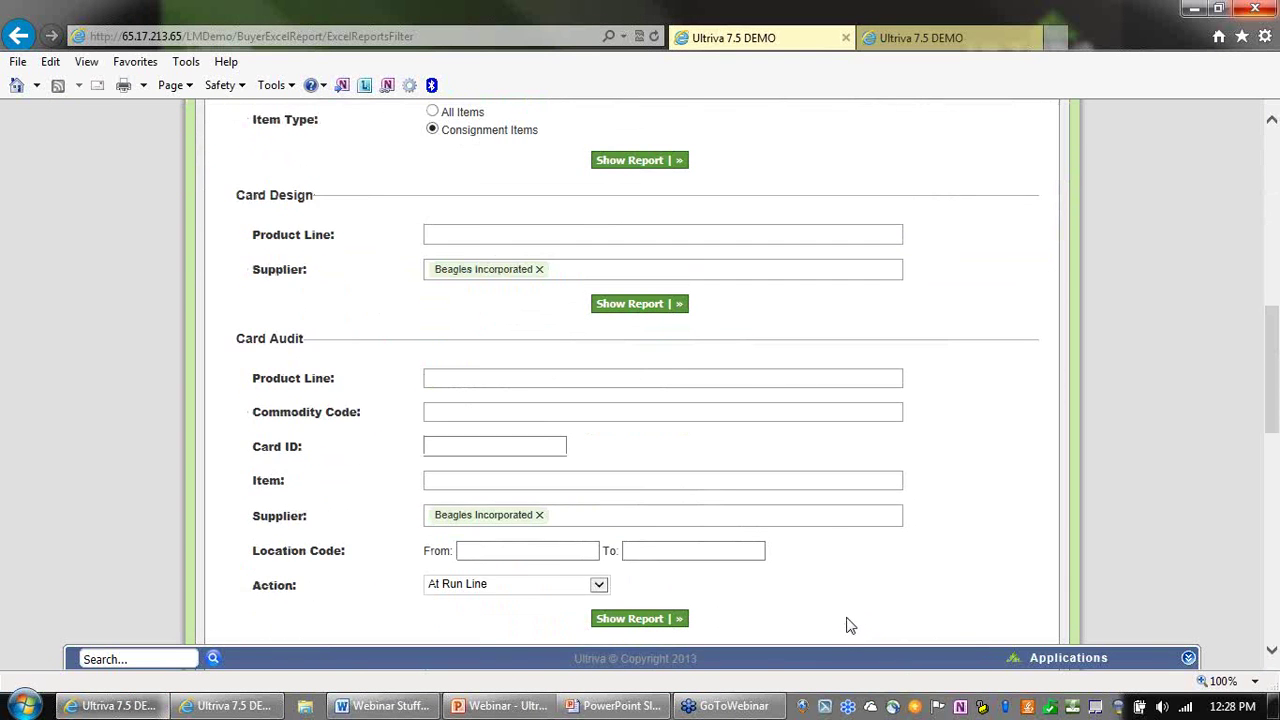
{"action": "scroll", "coordinate": [841, 622], "scroll_direction": "down", "scroll_amount": 9}
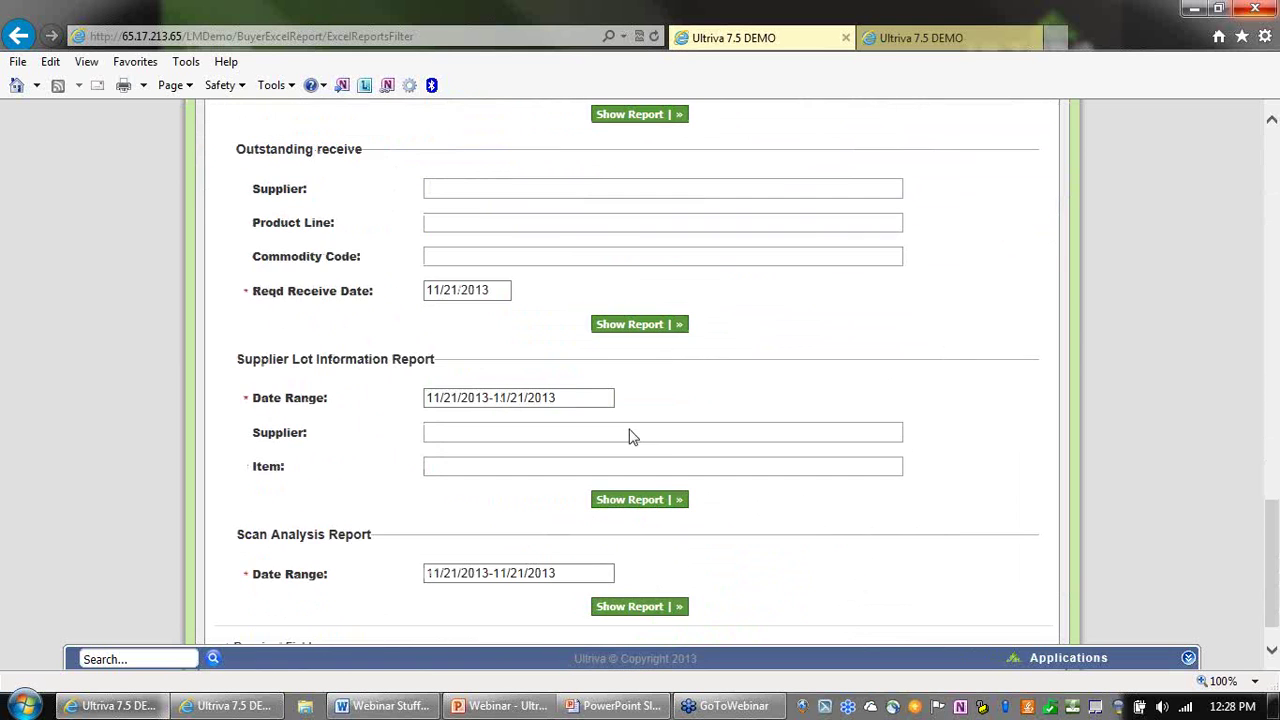
{"action": "scroll", "coordinate": [590, 328], "scroll_direction": "up", "scroll_amount": 3}
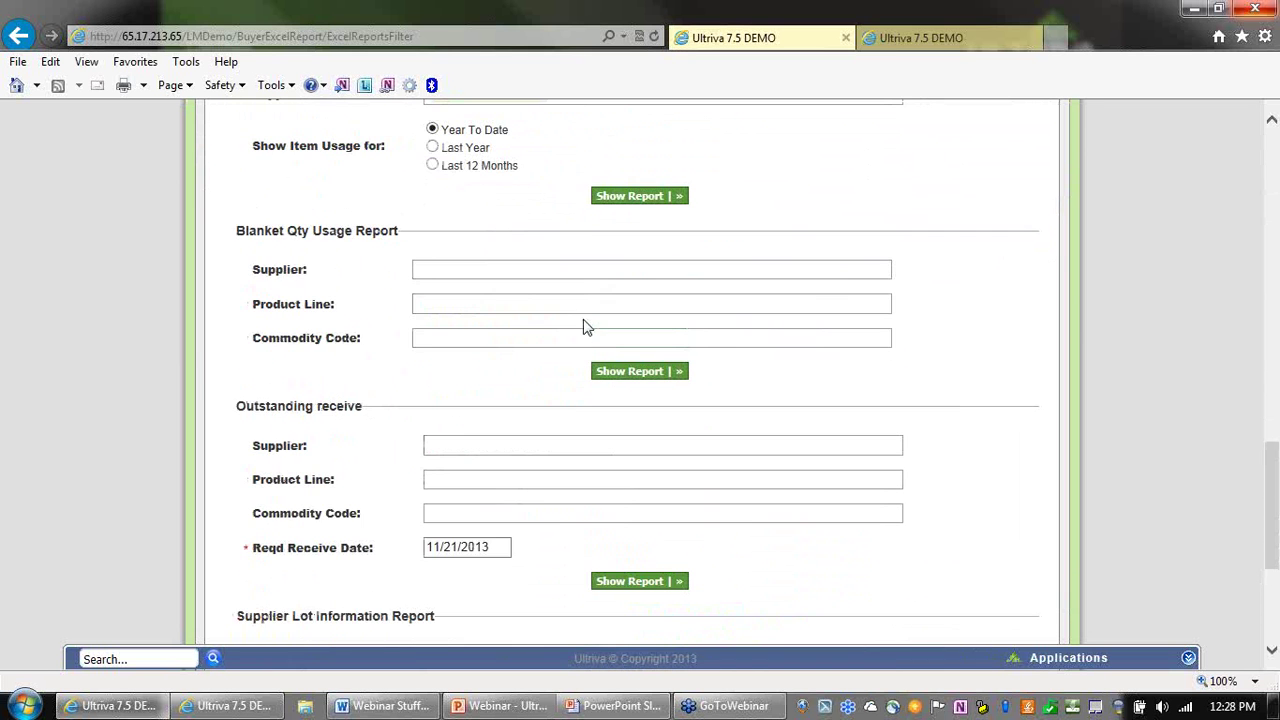
{"action": "scroll", "coordinate": [597, 270], "scroll_direction": "up", "scroll_amount": 2}
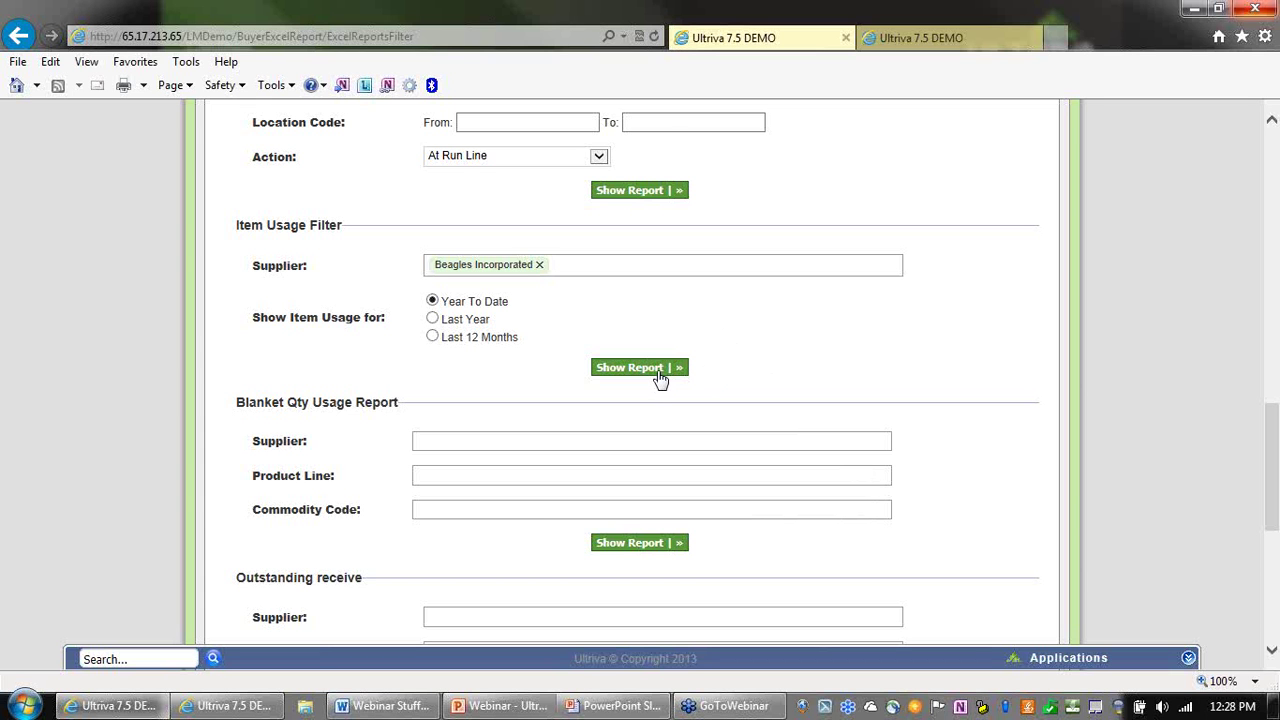
{"action": "scroll", "coordinate": [770, 370], "scroll_direction": "down", "scroll_amount": 1}
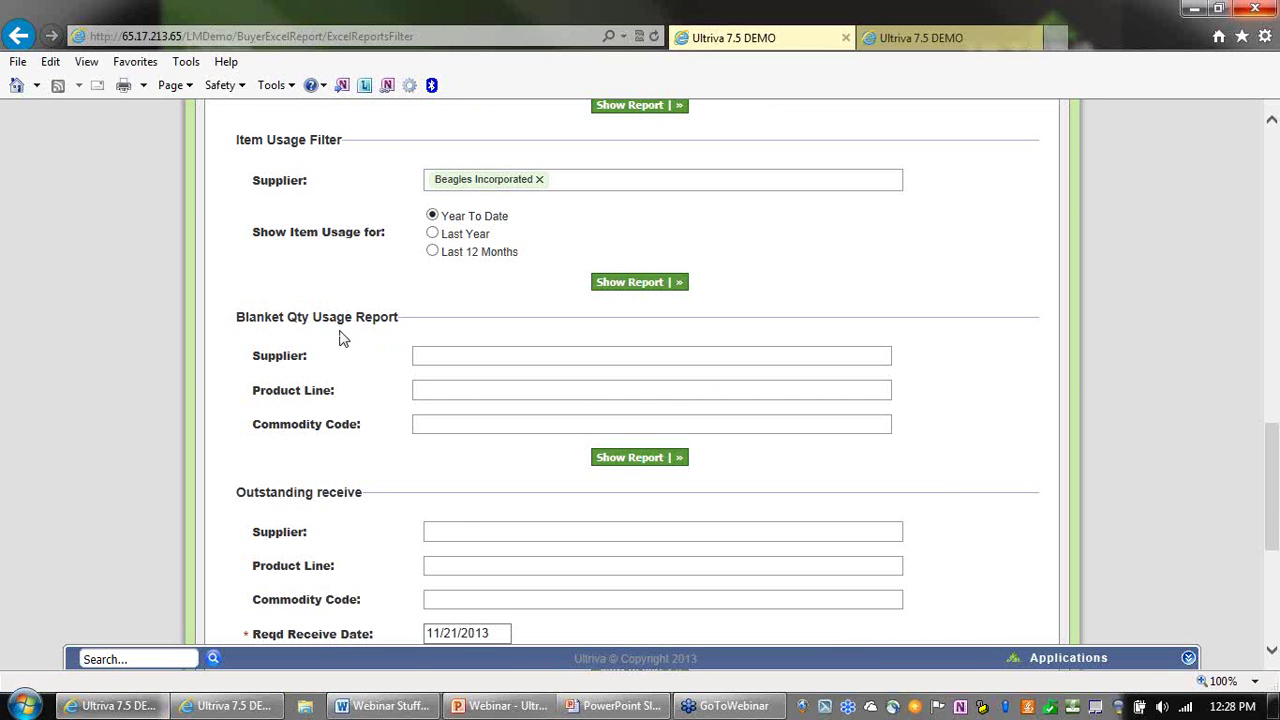
{"action": "left_click_drag", "start_coordinate": [250, 315], "coordinate": [401, 320]}
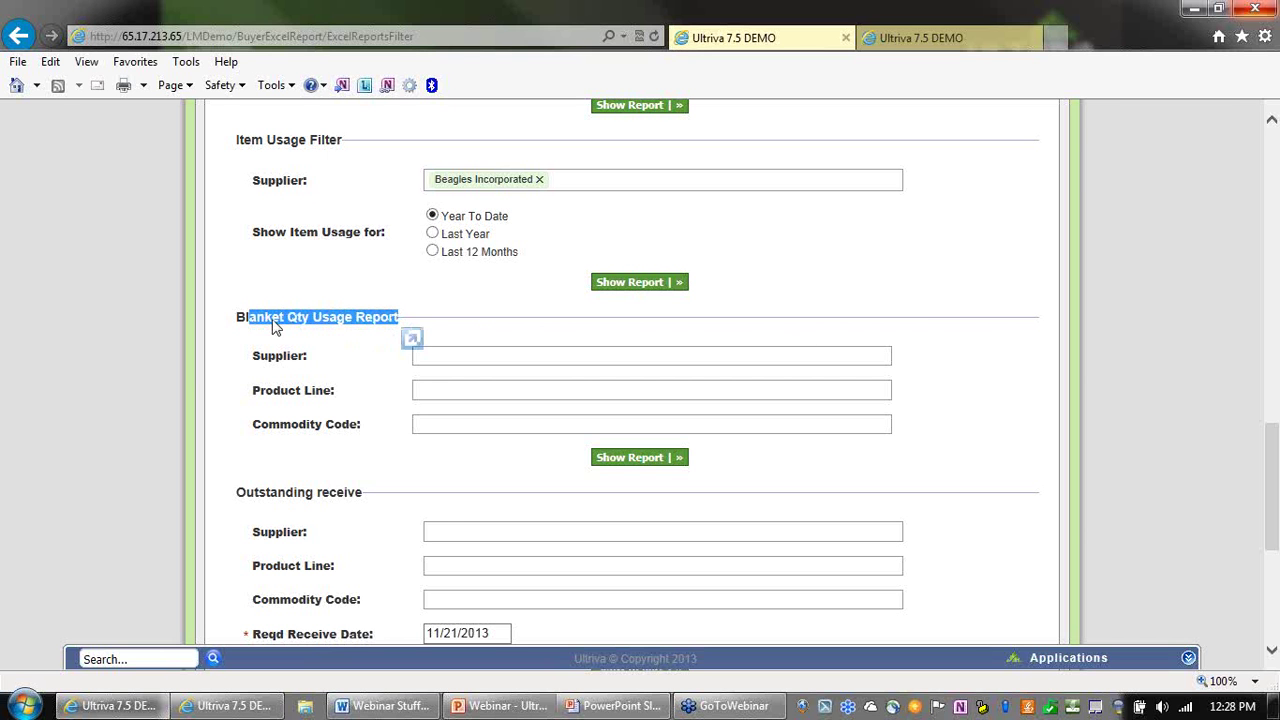
{"action": "left_click", "coordinate": [237, 322]}
{"action": "left_click_drag", "start_coordinate": [232, 320], "coordinate": [312, 320]}
{"action": "scroll", "coordinate": [860, 340], "scroll_direction": "up", "scroll_amount": 5}
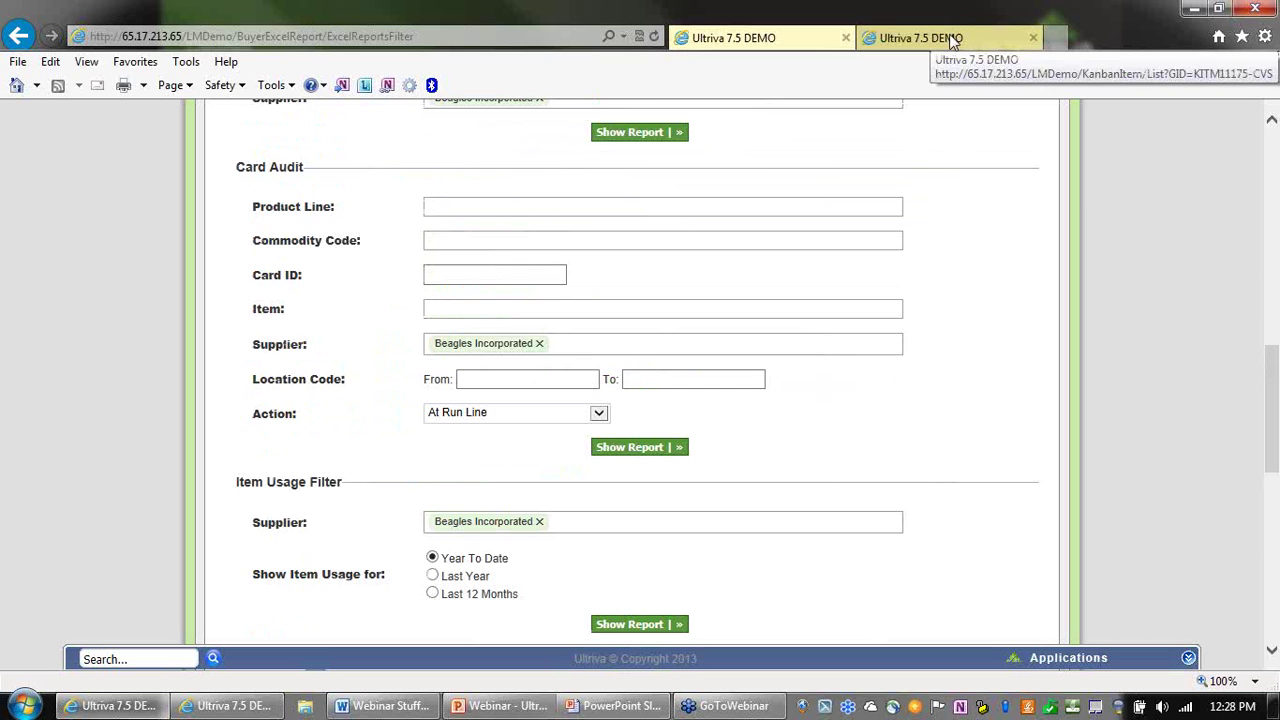
Open item LJM-234's Beagles Incorporated supplier mapping, examine its blanket PO type and blanket quantity, and leave without saving.
{"action": "left_click", "coordinate": [940, 40]}
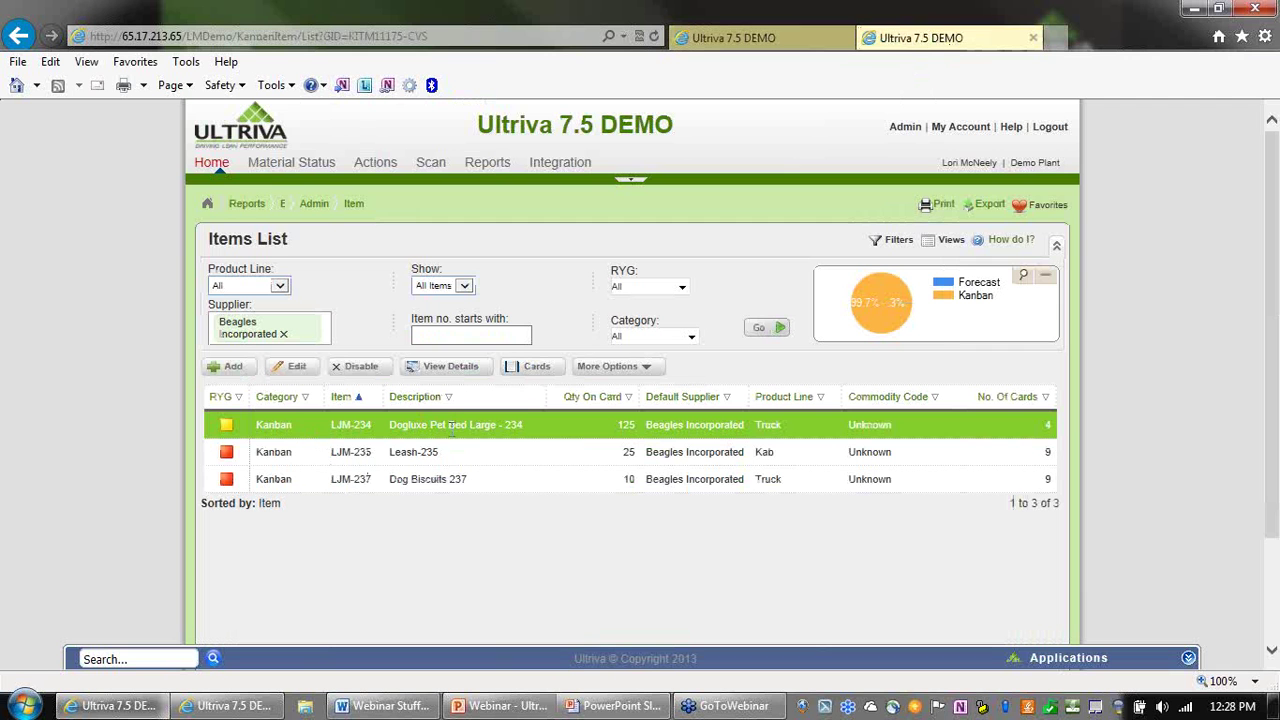
{"action": "left_click", "coordinate": [645, 368]}
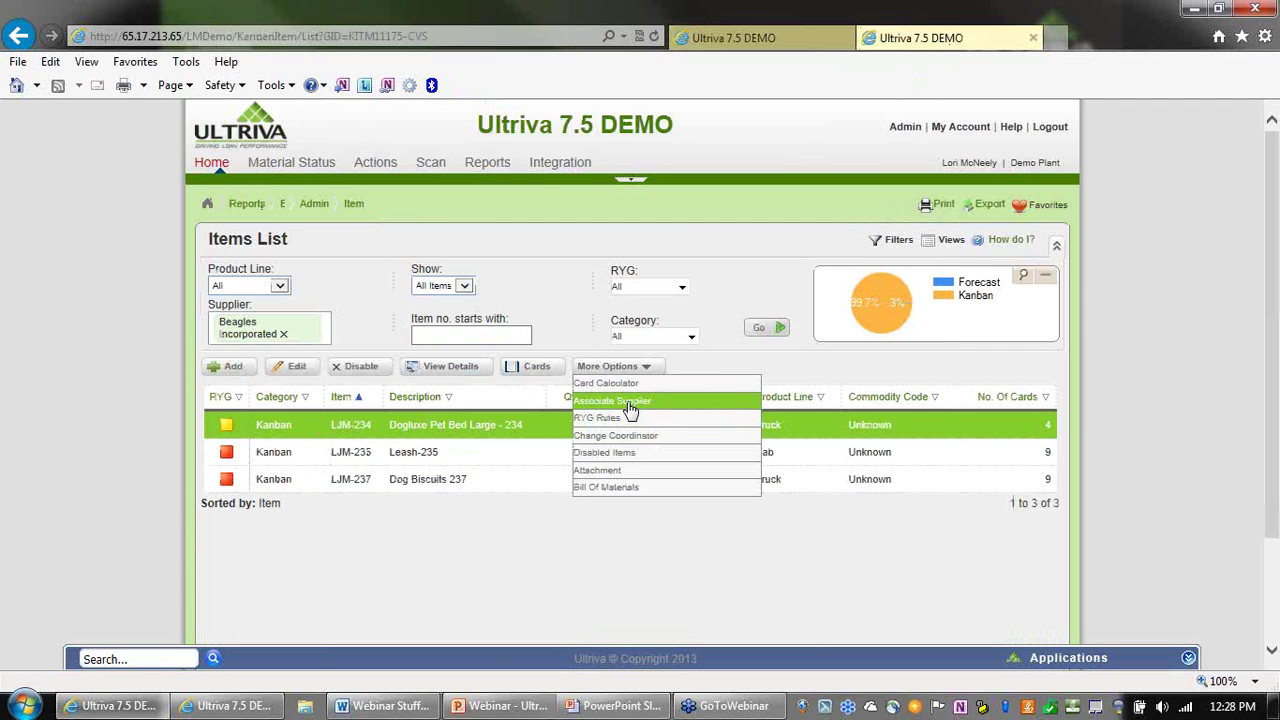
{"action": "left_click", "coordinate": [630, 402]}
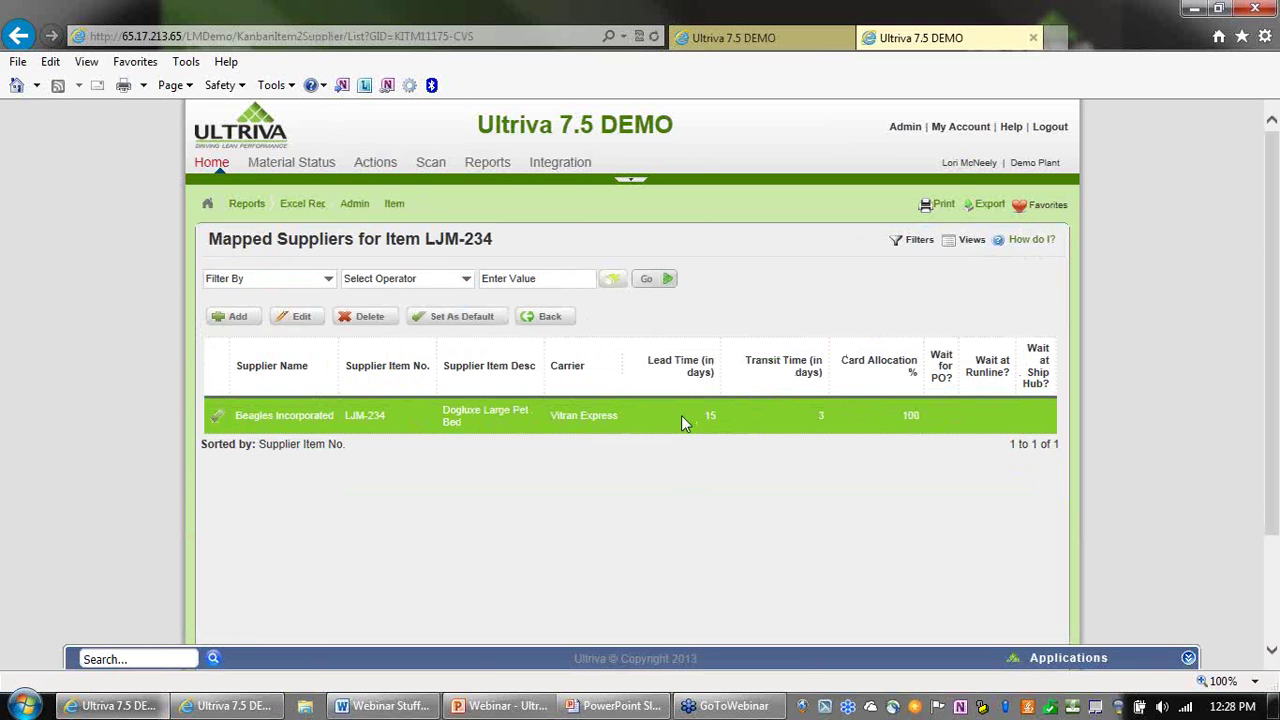
{"action": "left_click", "coordinate": [303, 317]}
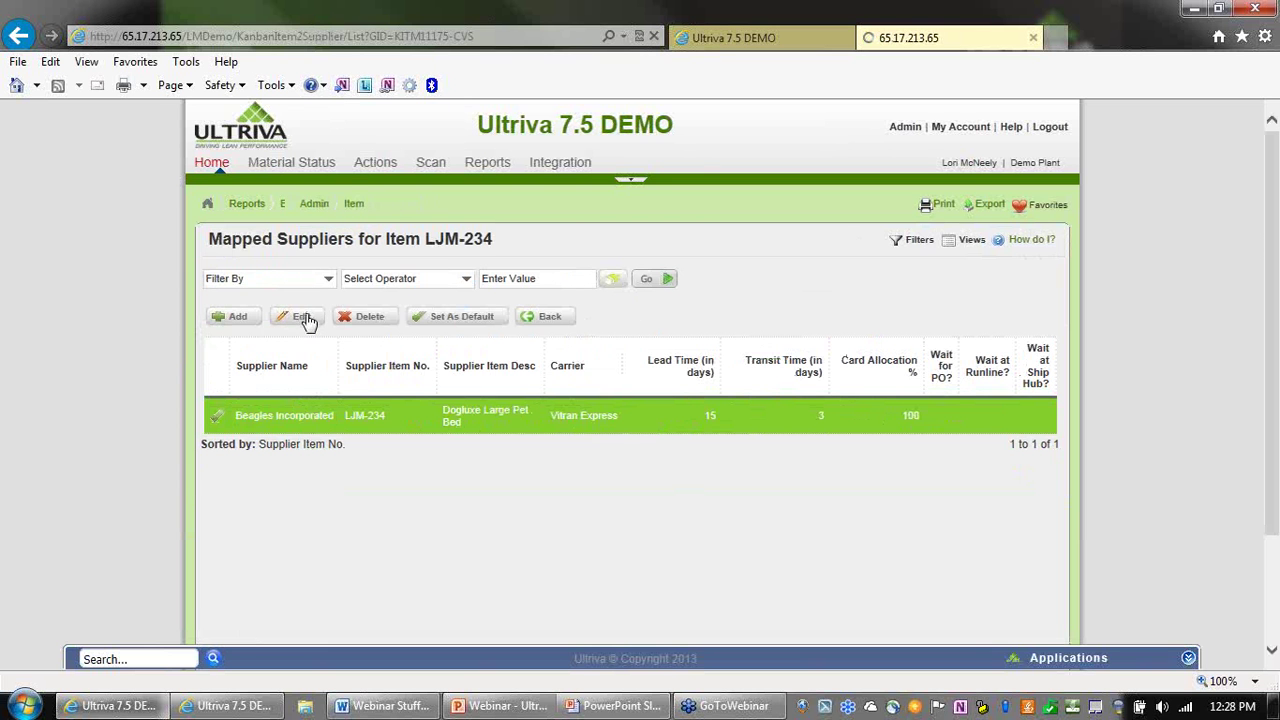
{"action": "scroll", "coordinate": [549, 414], "scroll_direction": "down", "scroll_amount": 3}
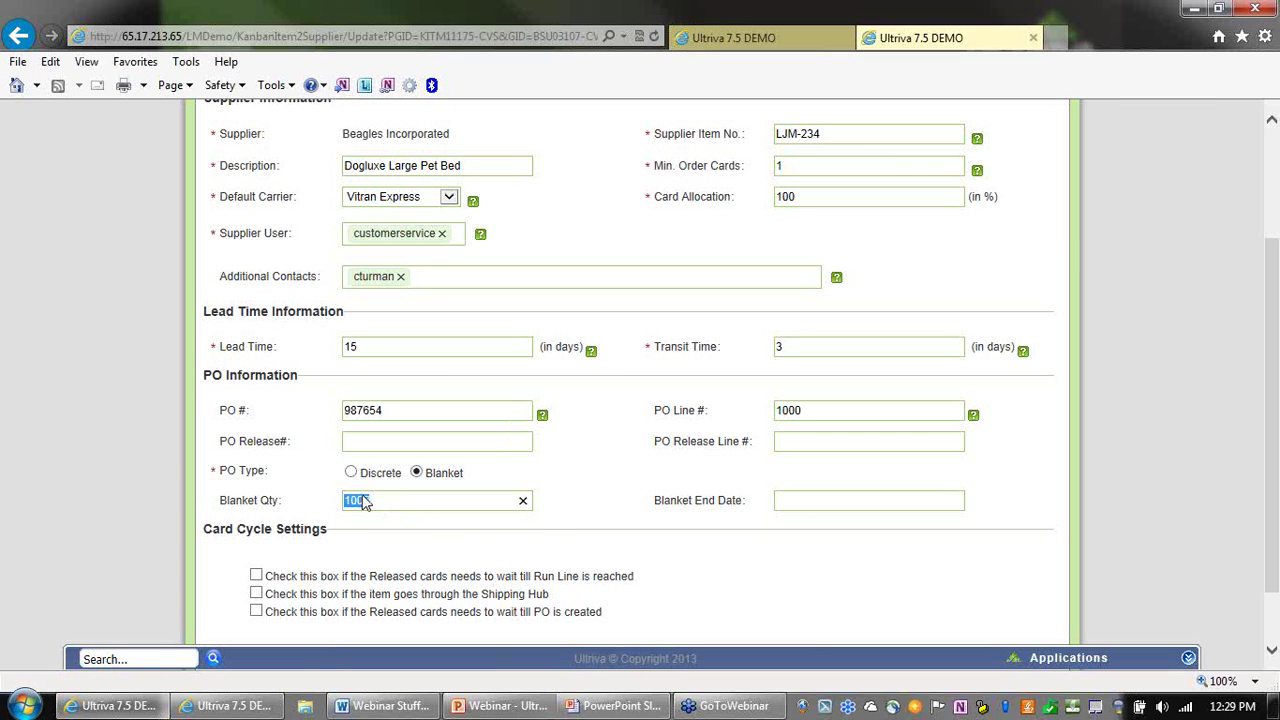
{"action": "left_click", "coordinate": [684, 555]}
{"action": "scroll", "coordinate": [598, 538], "scroll_direction": "down", "scroll_amount": 2}
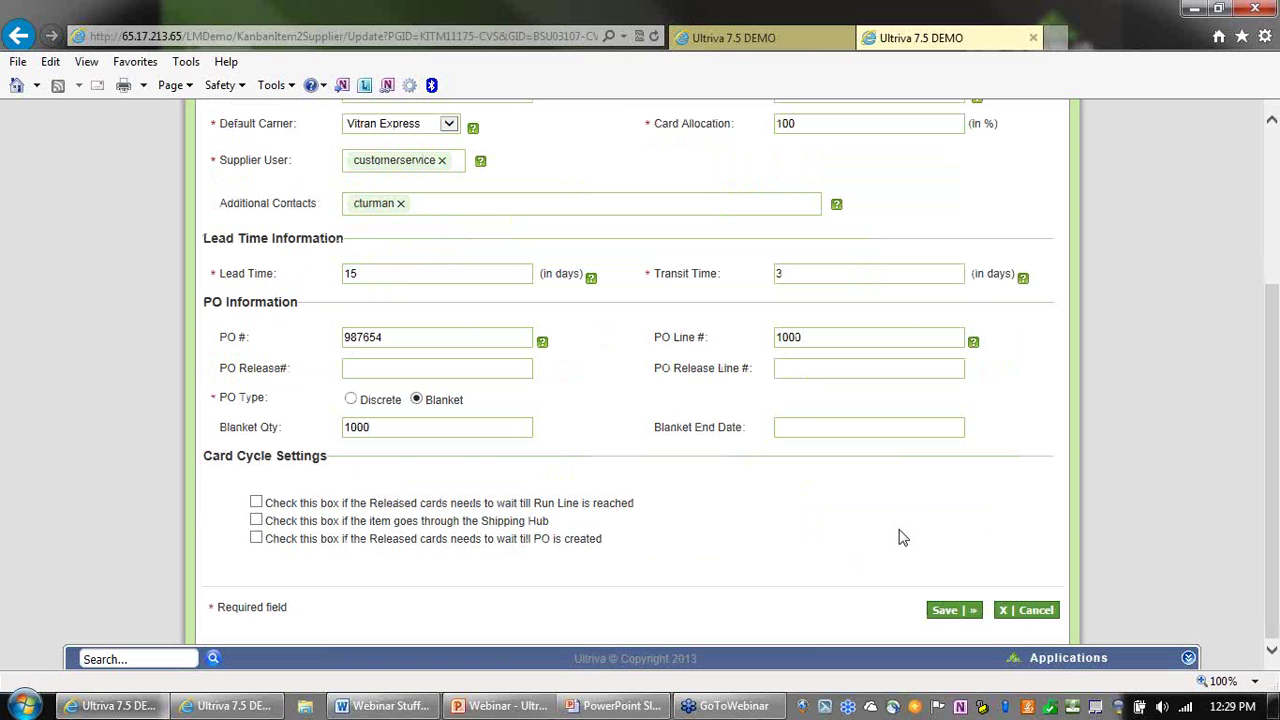
{"action": "left_click", "coordinate": [1019, 616]}
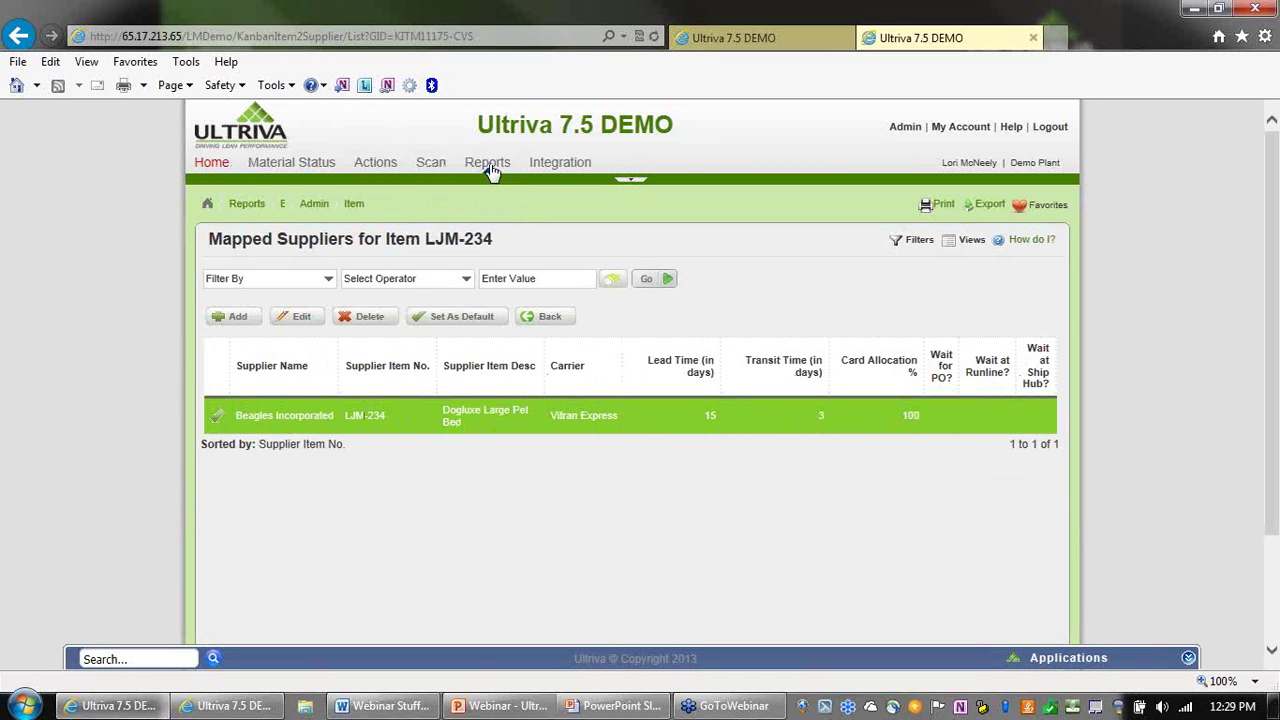
Start a new KanbanCard local rule and highlight the notification option When Blanket Qty is below X days of UsagePerDay.
{"action": "left_click", "coordinate": [905, 128]}
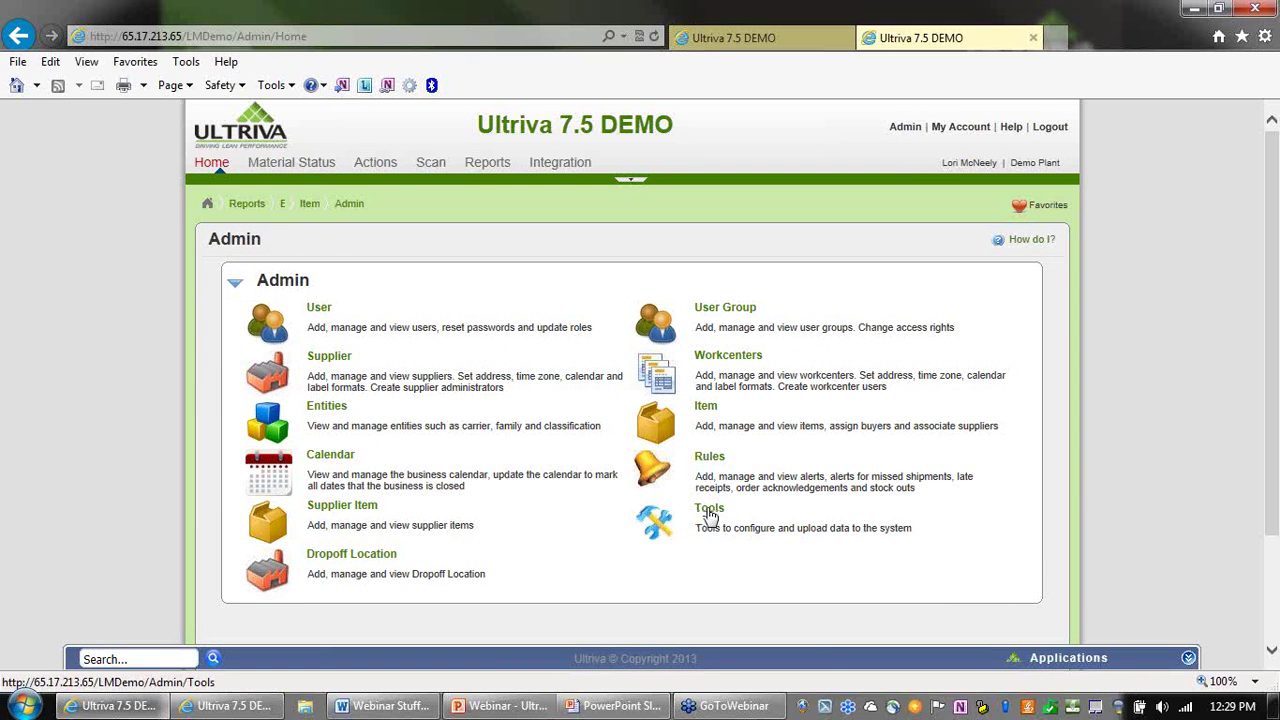
{"action": "left_click", "coordinate": [709, 458]}
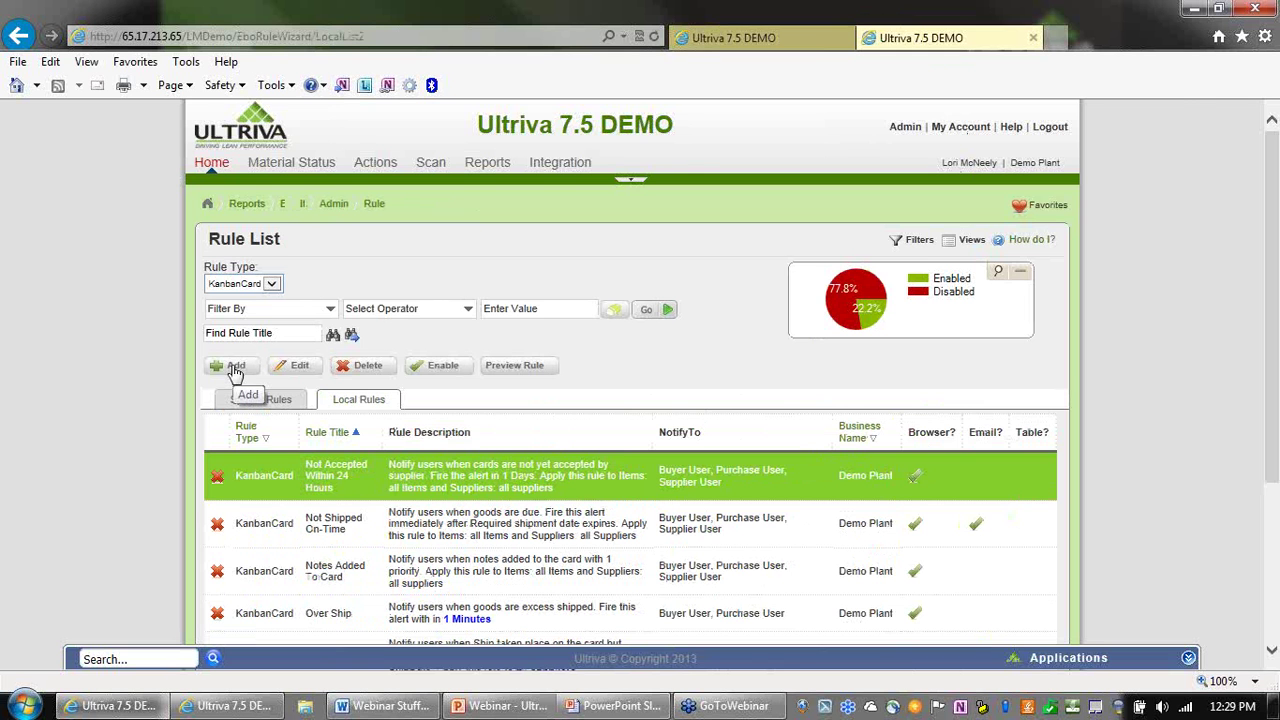
{"action": "left_click", "coordinate": [236, 368]}
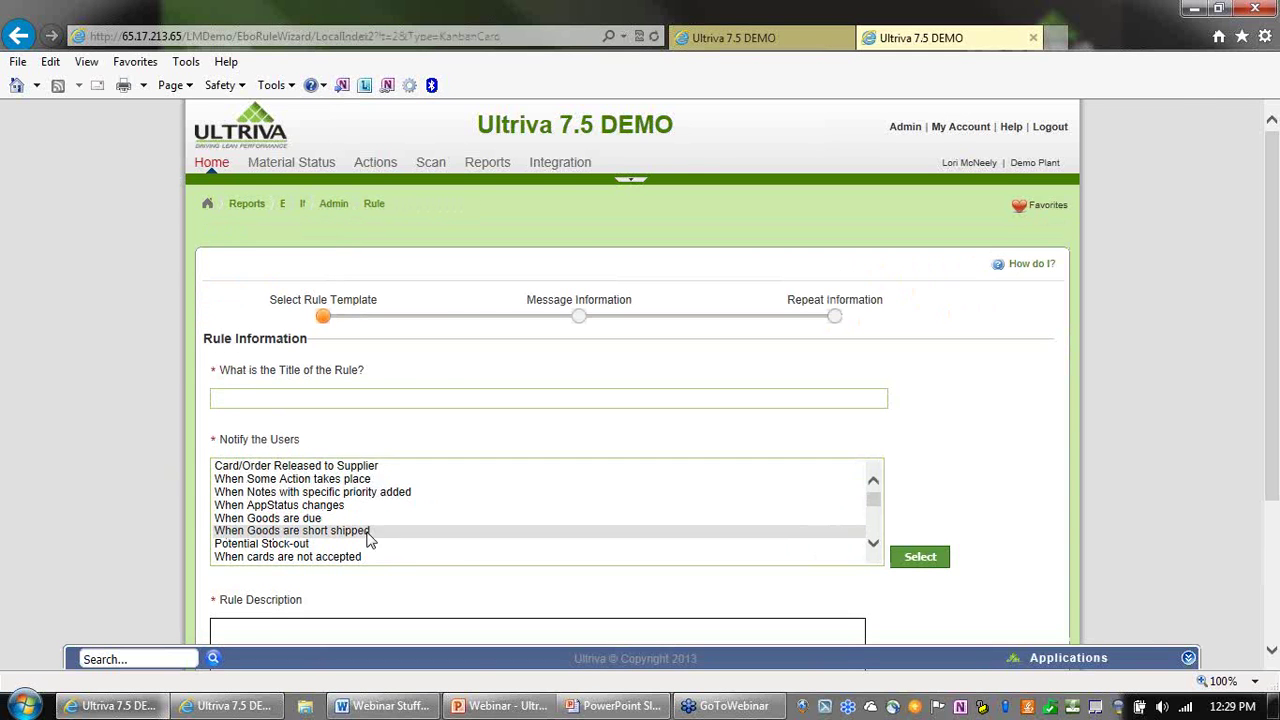
{"action": "scroll", "coordinate": [368, 538], "scroll_direction": "down", "scroll_amount": 8}
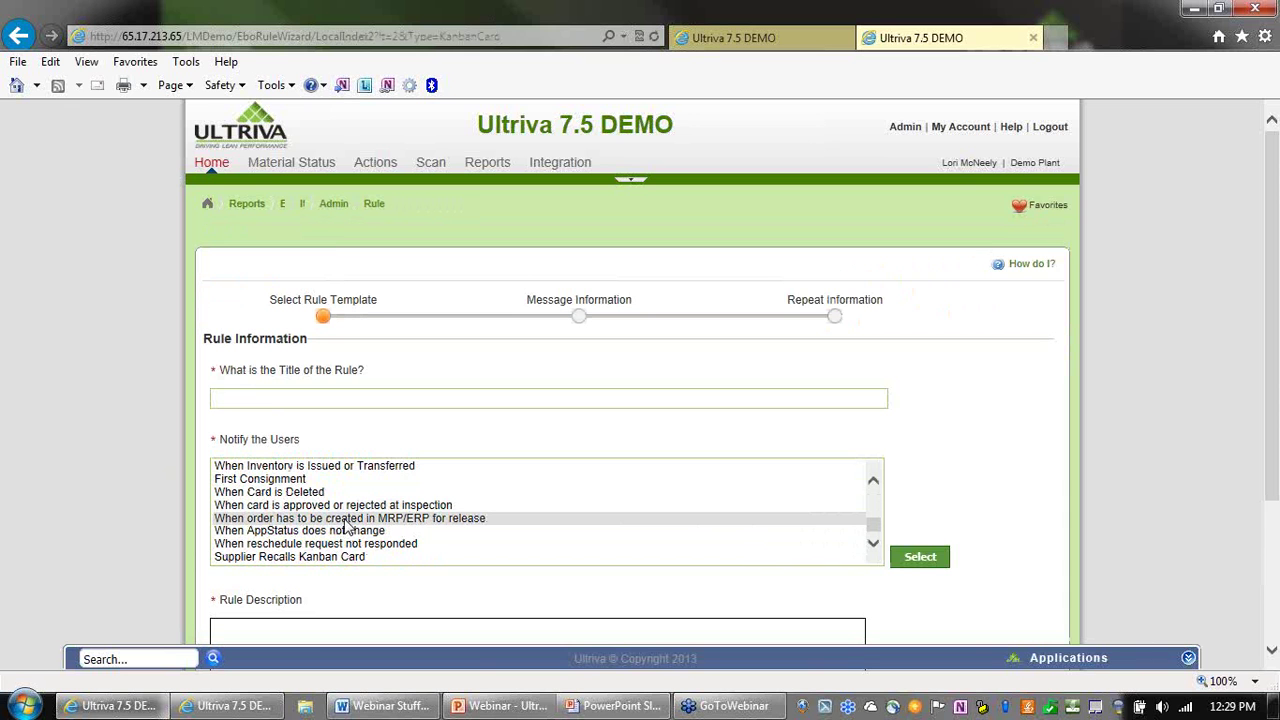
{"action": "scroll", "coordinate": [350, 545], "scroll_direction": "up", "scroll_amount": 1}
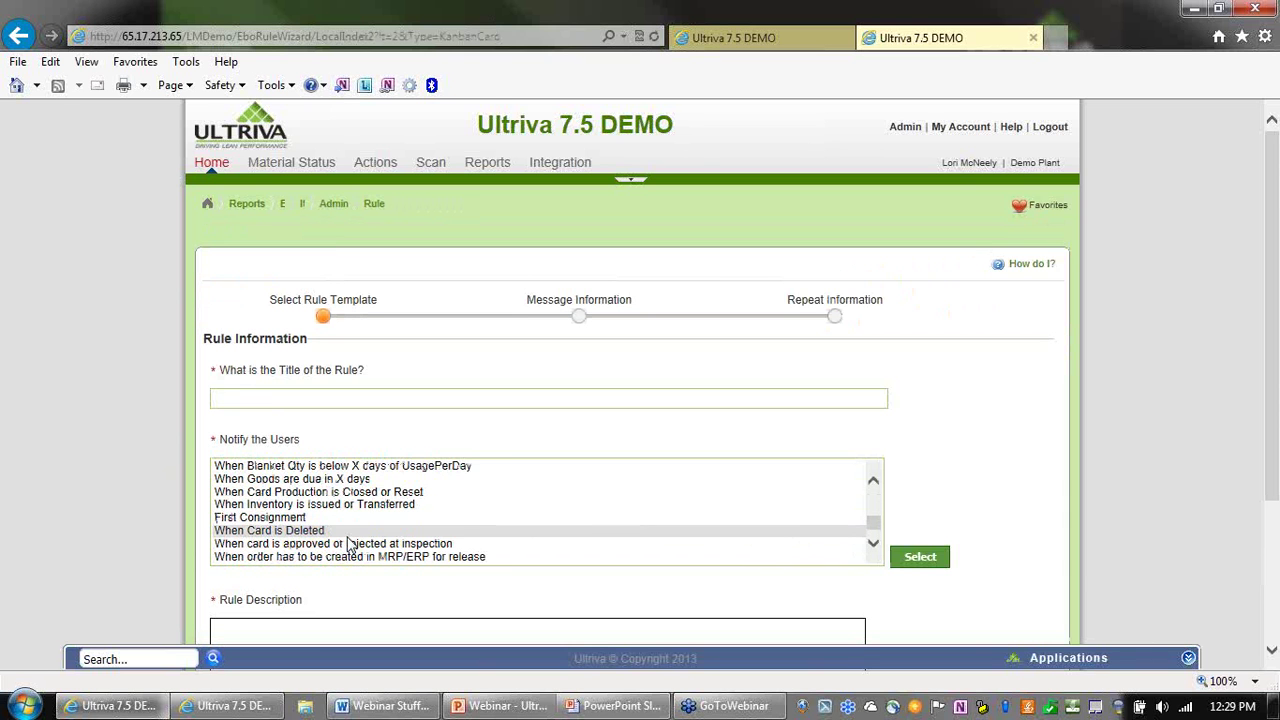
{"action": "left_click", "coordinate": [327, 467]}
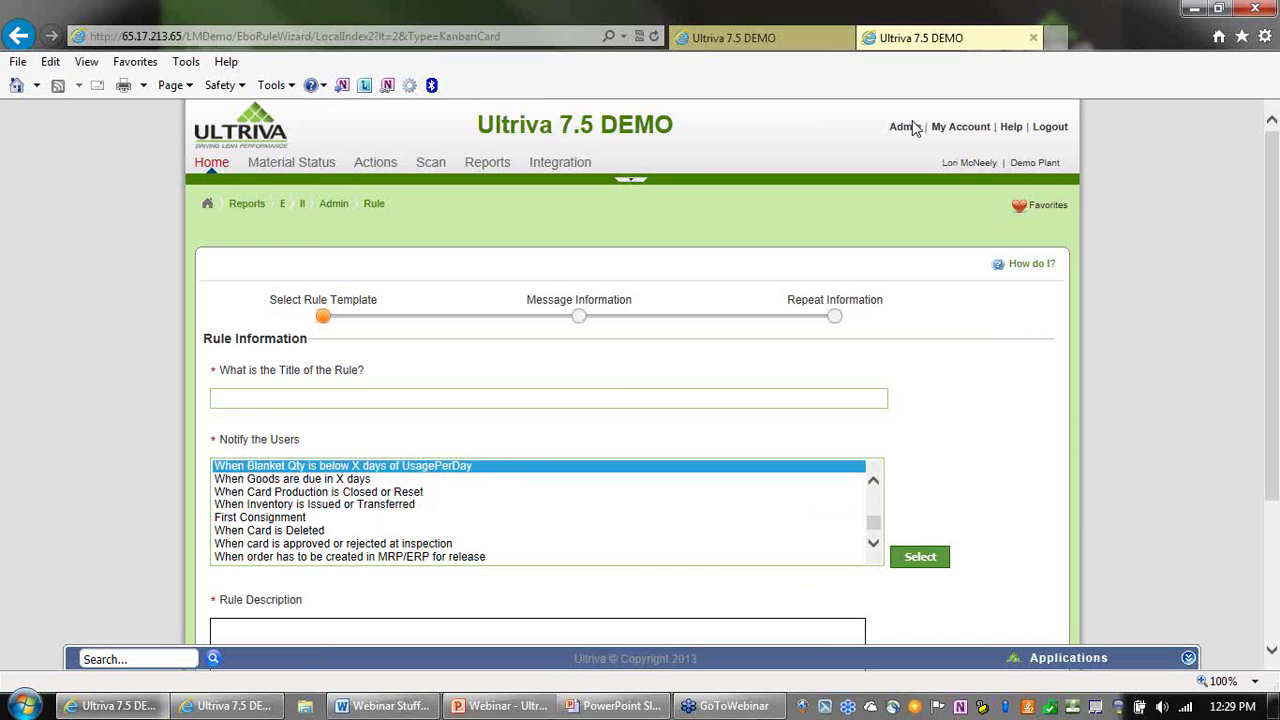
Return to the Excel reports, generate the Blanket Qty Usage report for supplier Beagles Incorporated, and open it in Excel.
{"action": "left_click", "coordinate": [772, 42]}
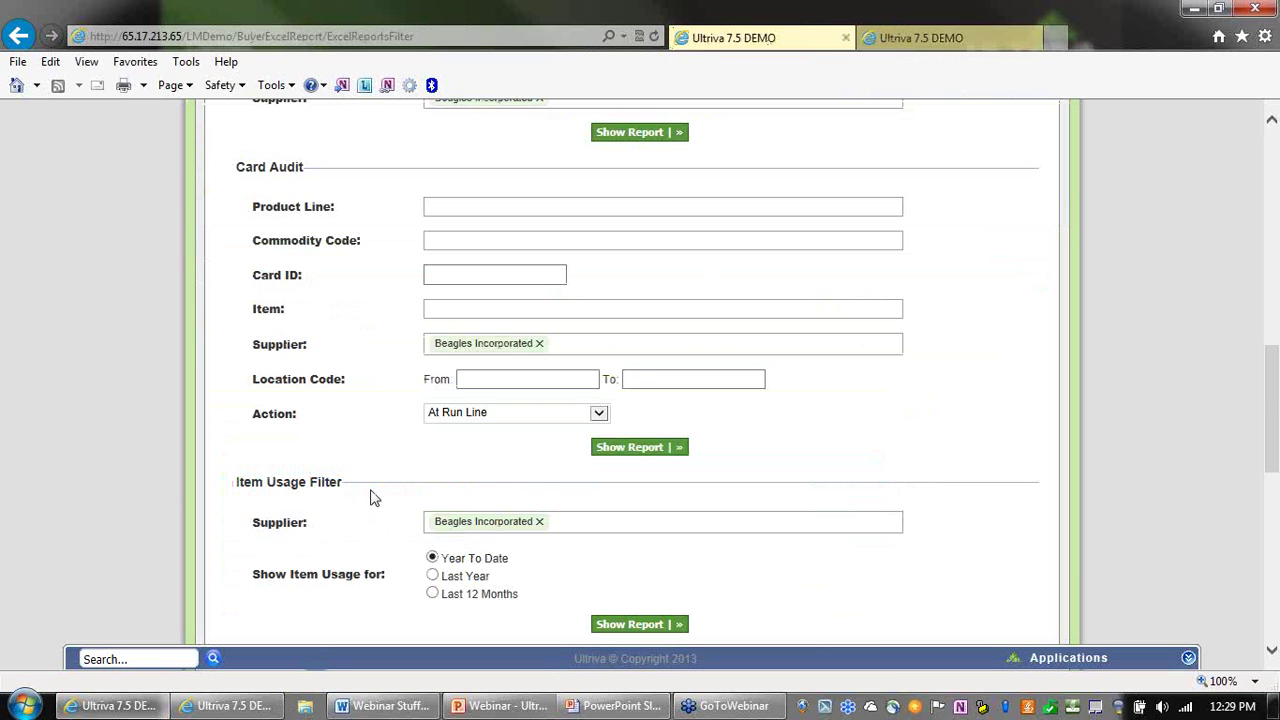
{"action": "scroll", "coordinate": [567, 545], "scroll_direction": "down", "scroll_amount": 3}
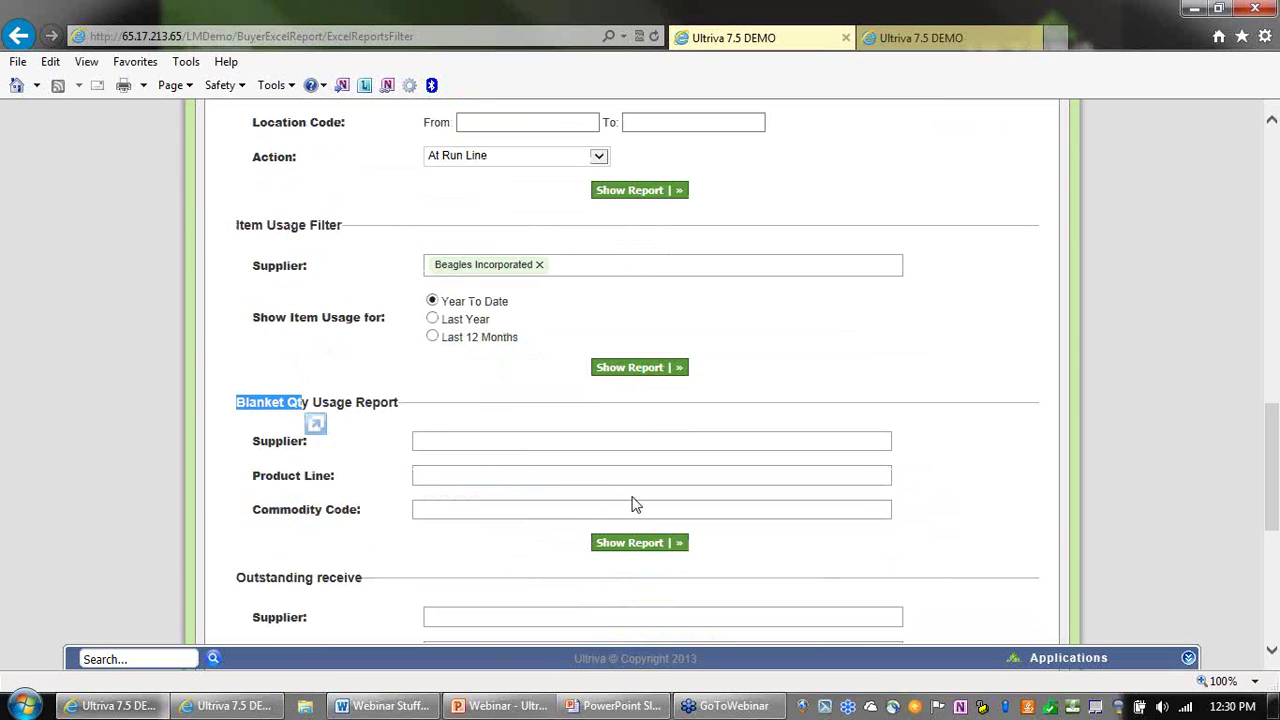
{"action": "left_click", "coordinate": [432, 442]}
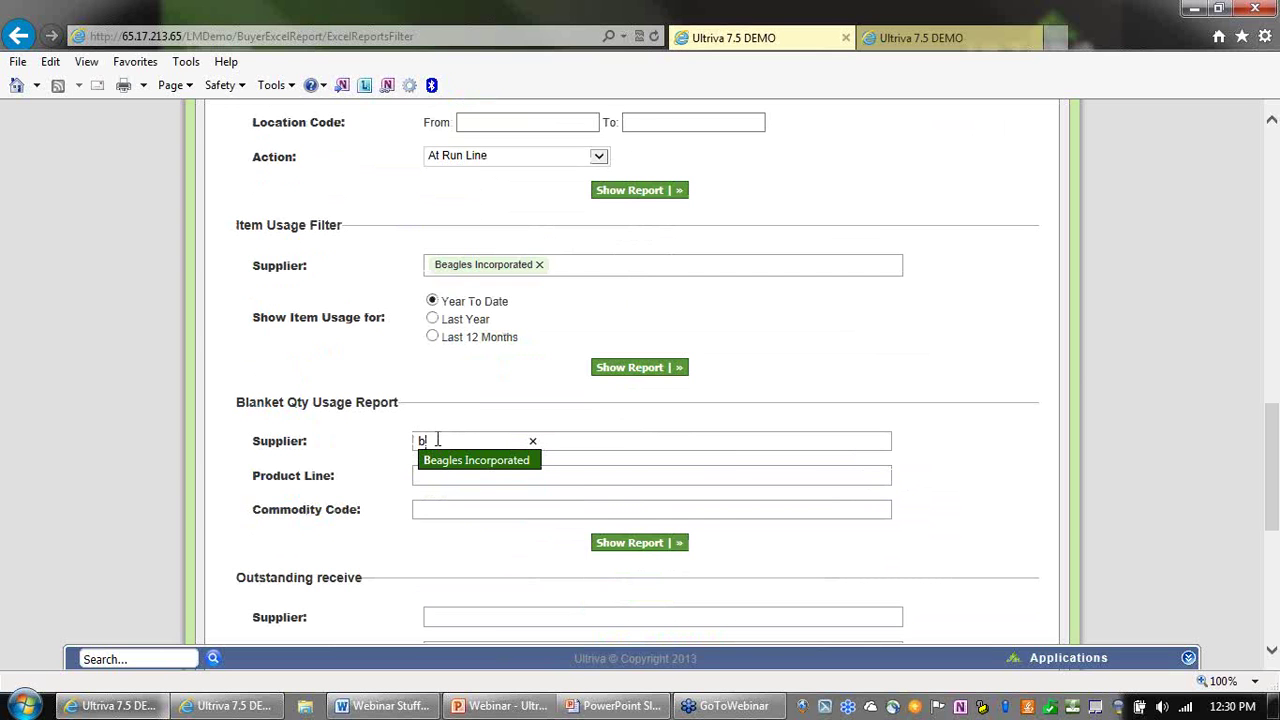
{"action": "left_click", "coordinate": [456, 462]}
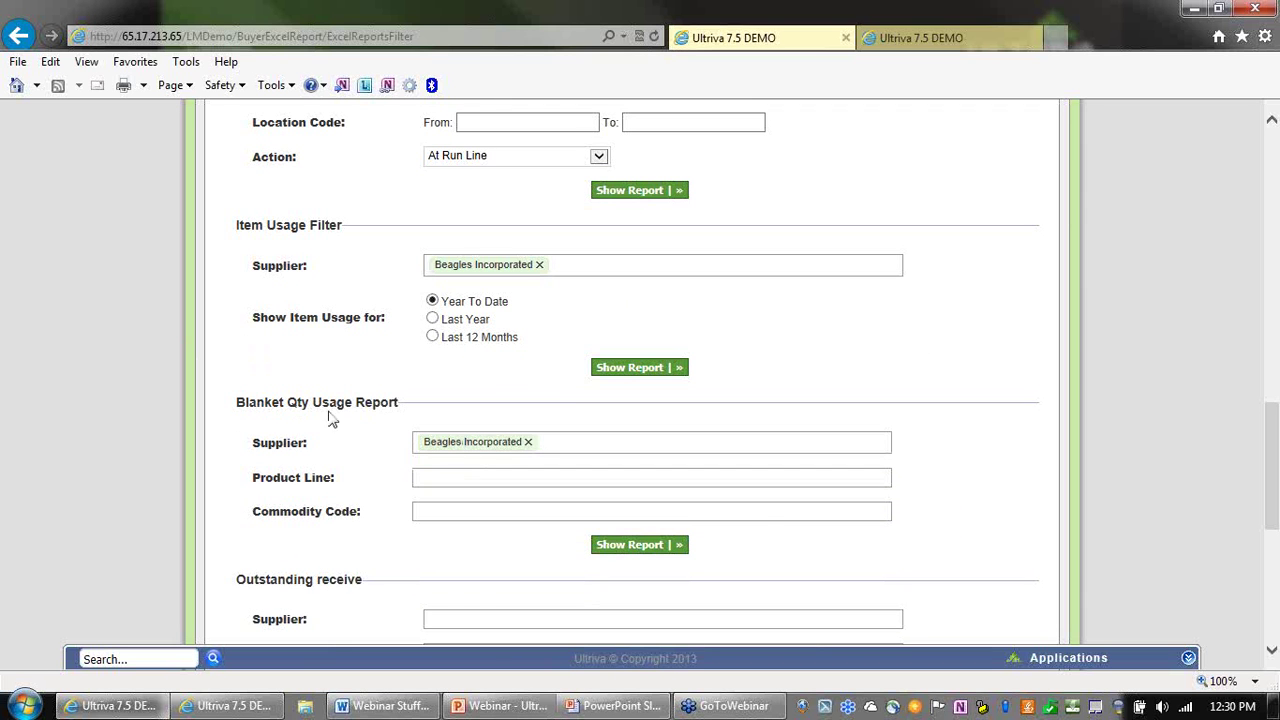
{"action": "left_click", "coordinate": [618, 553]}
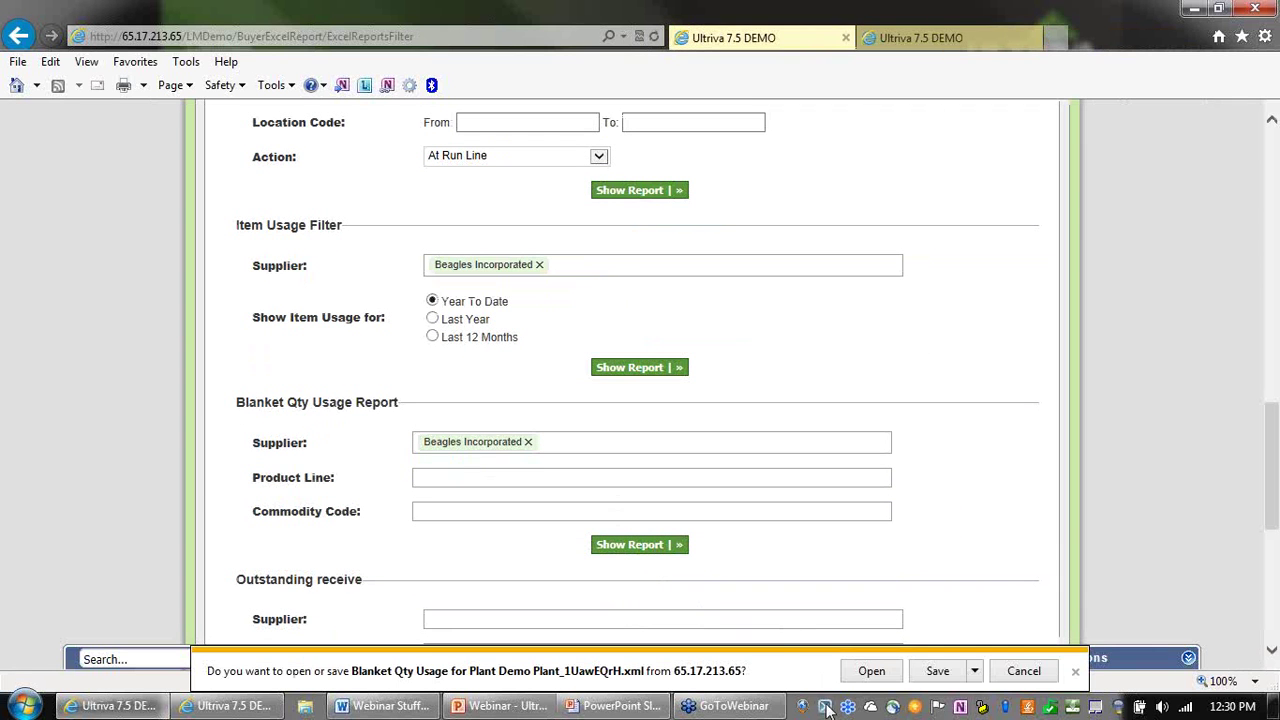
{"action": "left_click", "coordinate": [866, 672]}
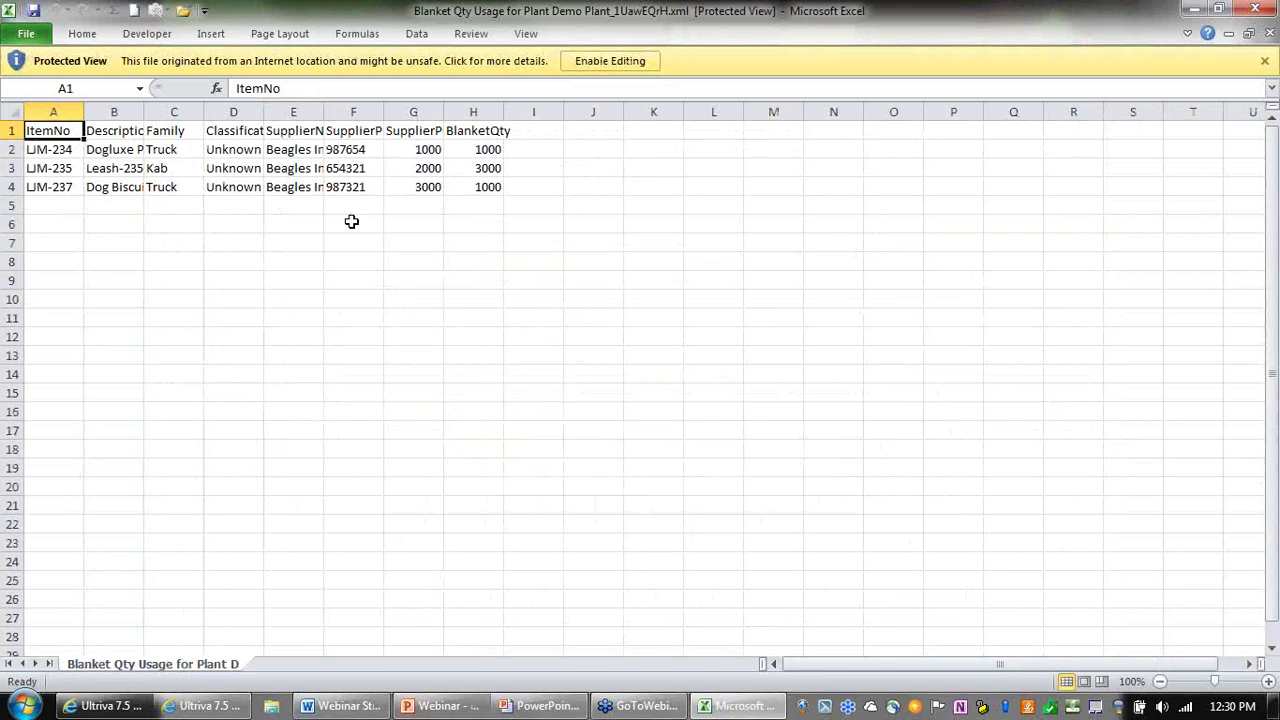
Widen the SupplierPONum, SupplierPOLineNum and BlanketQty columns, highlight their values for all three items, and close the blanket quantity workbook.
{"action": "left_click", "coordinate": [352, 222]}
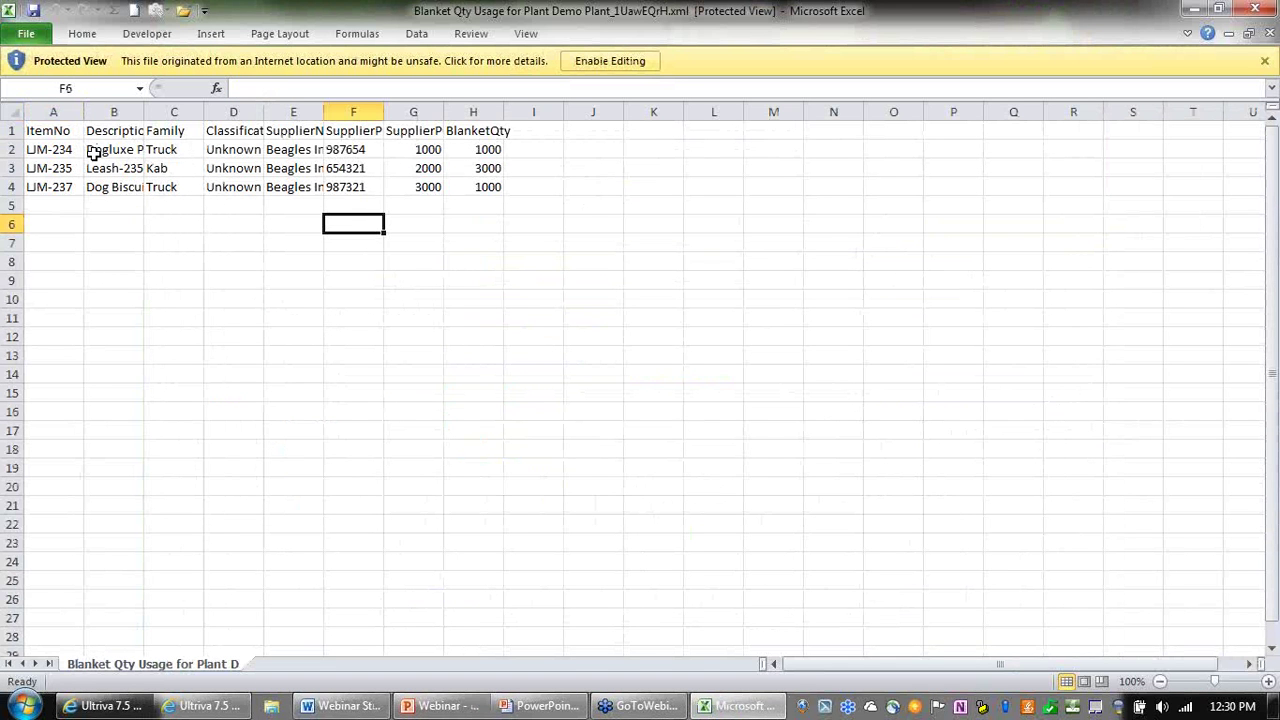
{"action": "left_click_drag", "start_coordinate": [506, 105], "coordinate": [501, 196]}
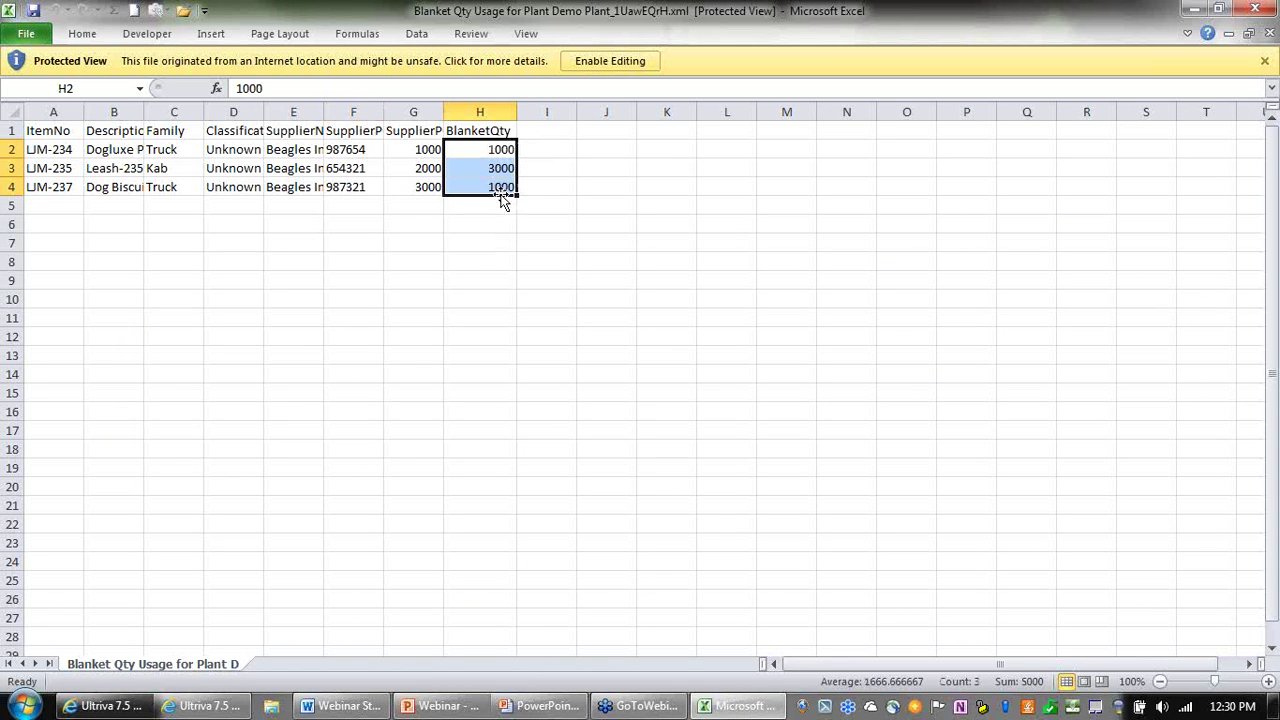
{"action": "left_click_drag", "start_coordinate": [497, 146], "coordinate": [500, 188]}
{"action": "double_click", "coordinate": [443, 112]}
{"action": "left_click_drag", "start_coordinate": [381, 112], "coordinate": [508, 186]}
{"action": "double_click", "coordinate": [380, 112]}
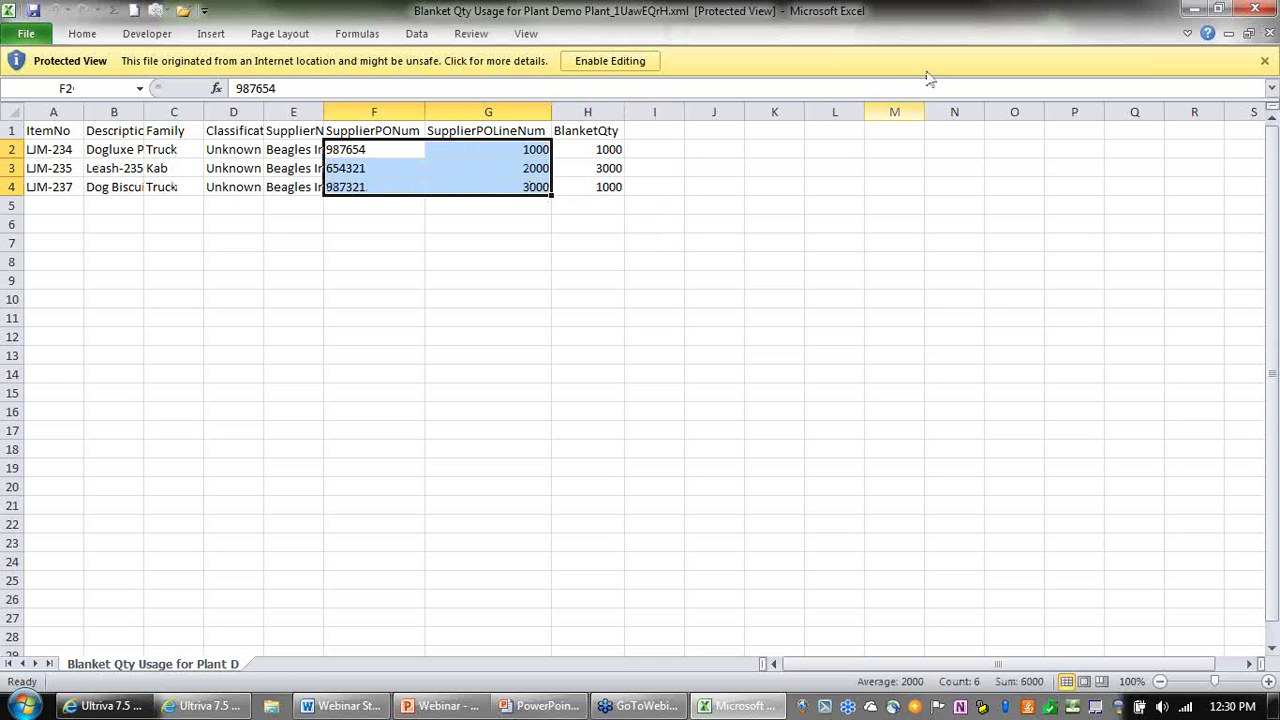
{"action": "left_click", "coordinate": [1255, 9]}
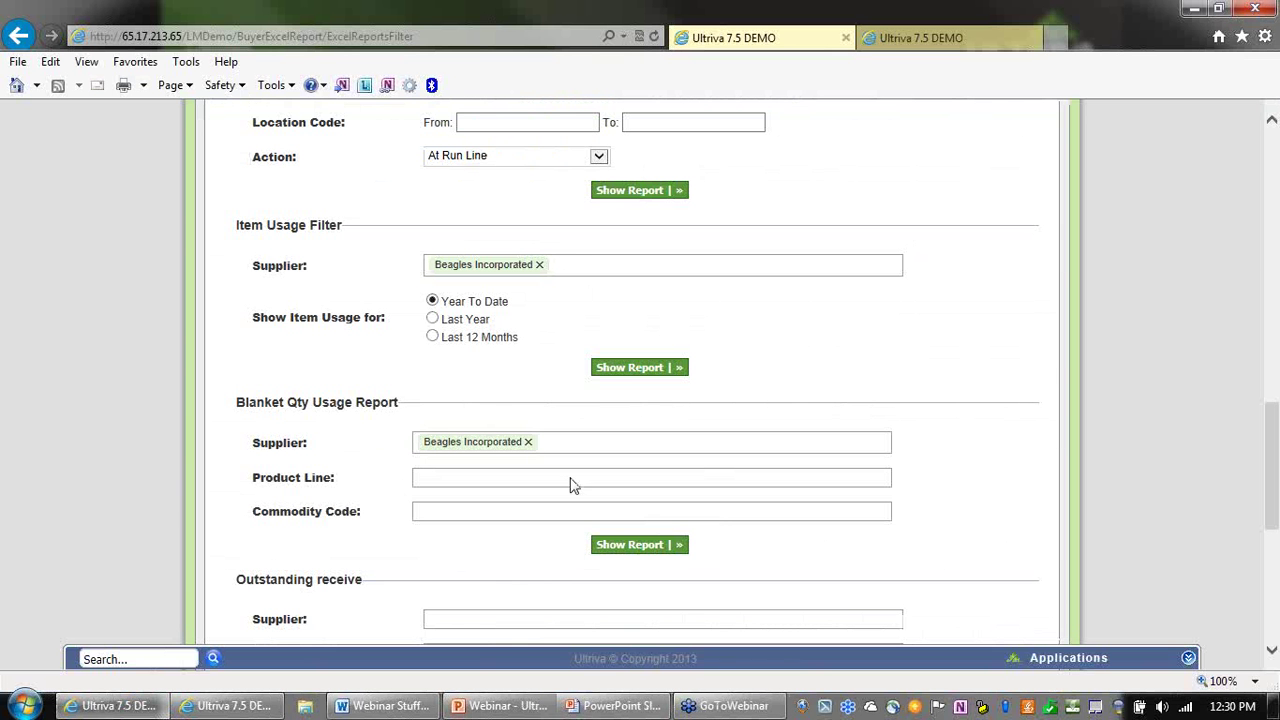
Generate the Outstanding receive report for supplier Beagles Incorporated with required receive date 11/26/2013, view it in Excel, and close the workbook.
{"action": "scroll", "coordinate": [580, 485], "scroll_direction": "down", "scroll_amount": 5}
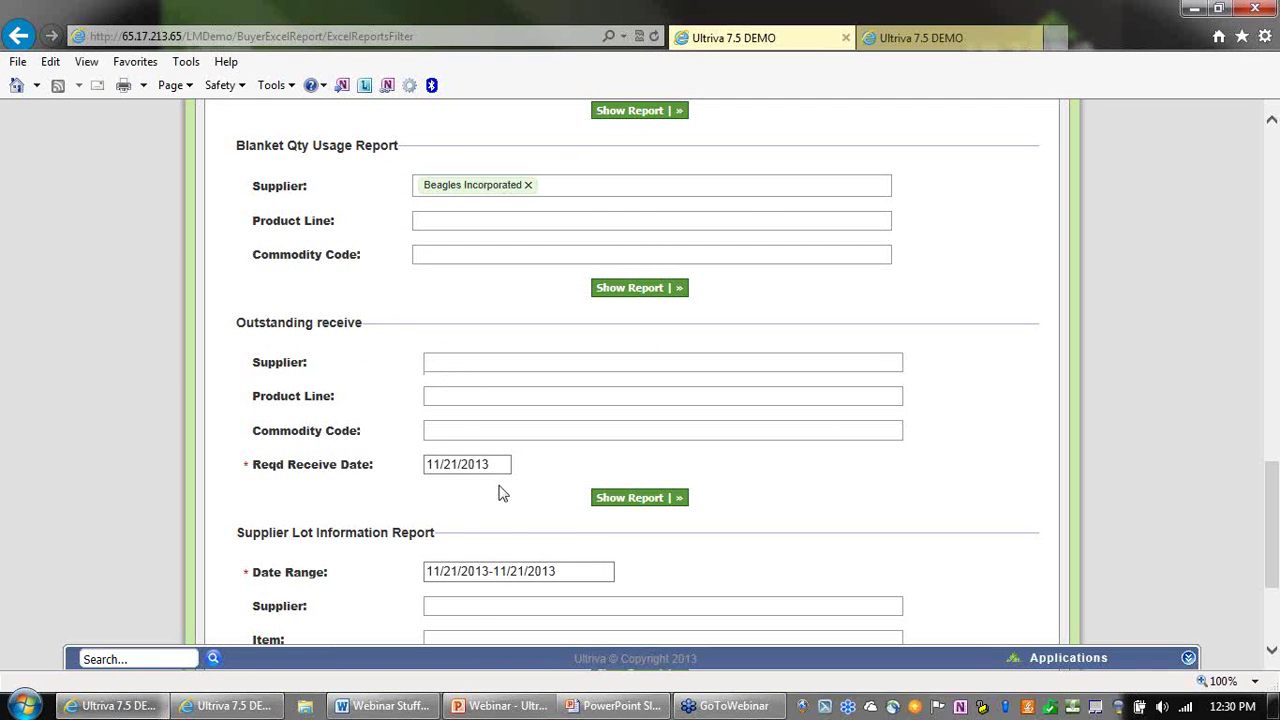
{"action": "left_click", "coordinate": [501, 466]}
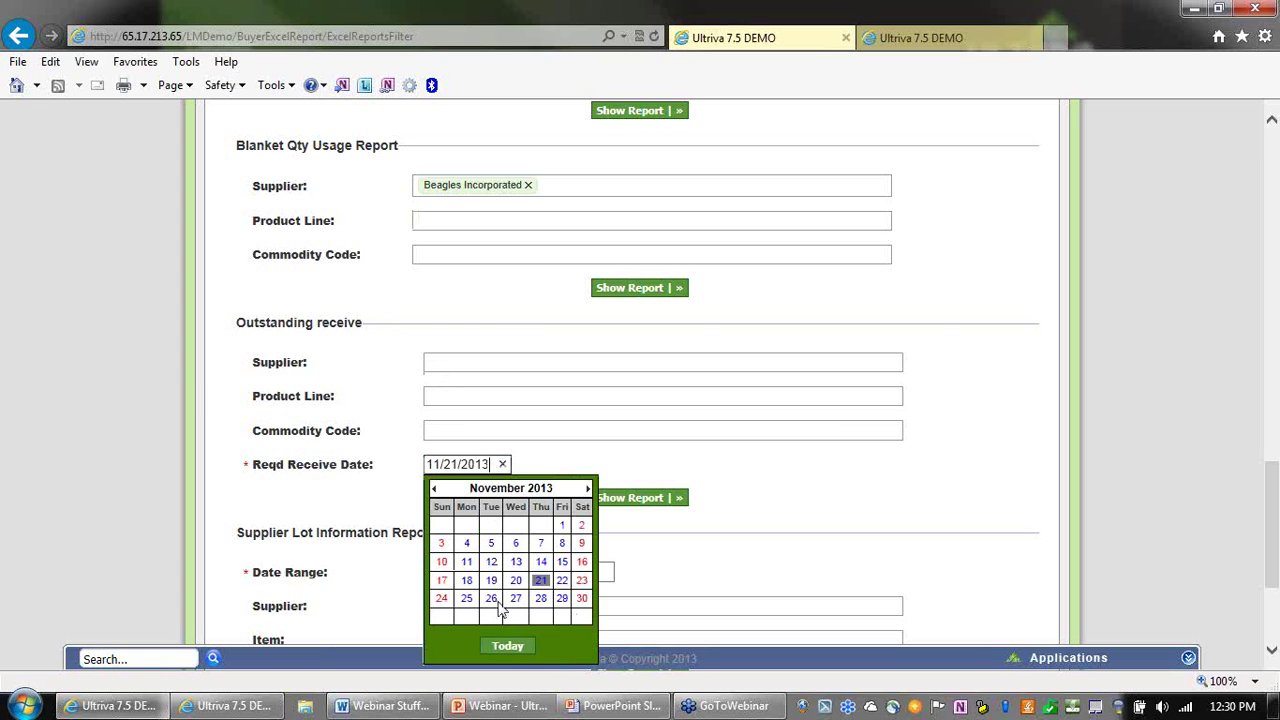
{"action": "left_click", "coordinate": [491, 599]}
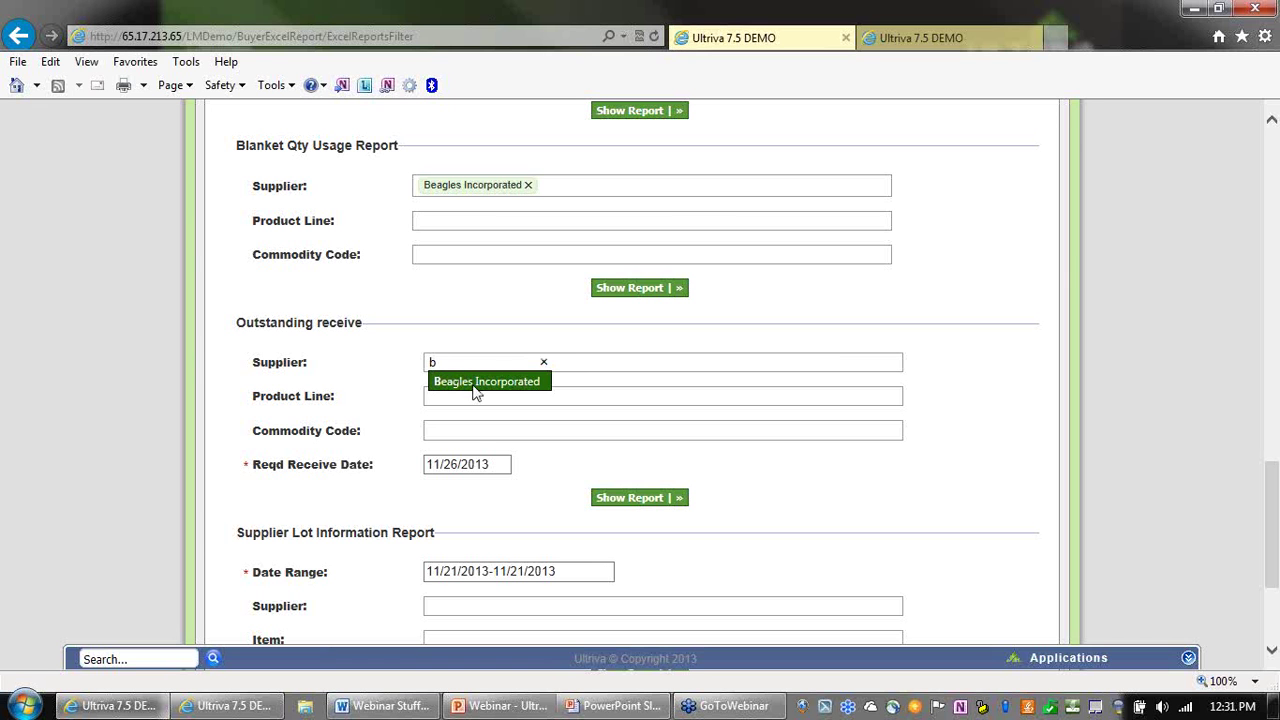
{"action": "left_click", "coordinate": [476, 385]}
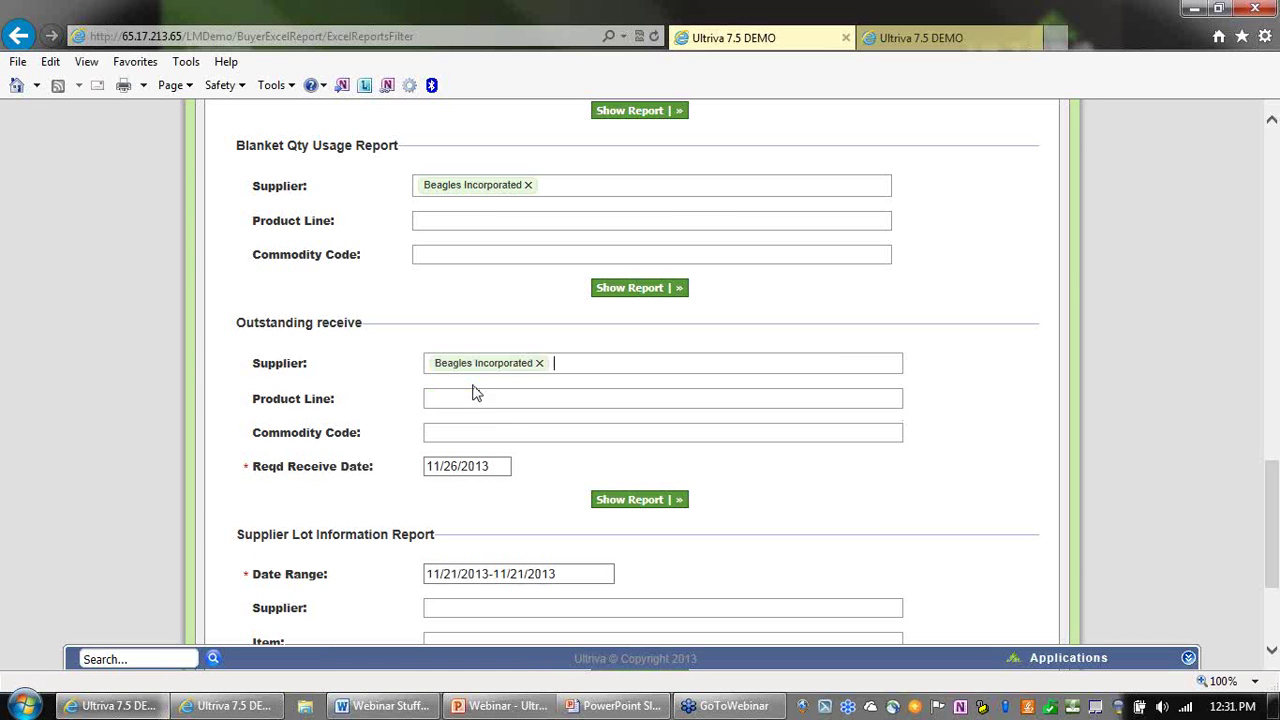
{"action": "left_click", "coordinate": [630, 505]}
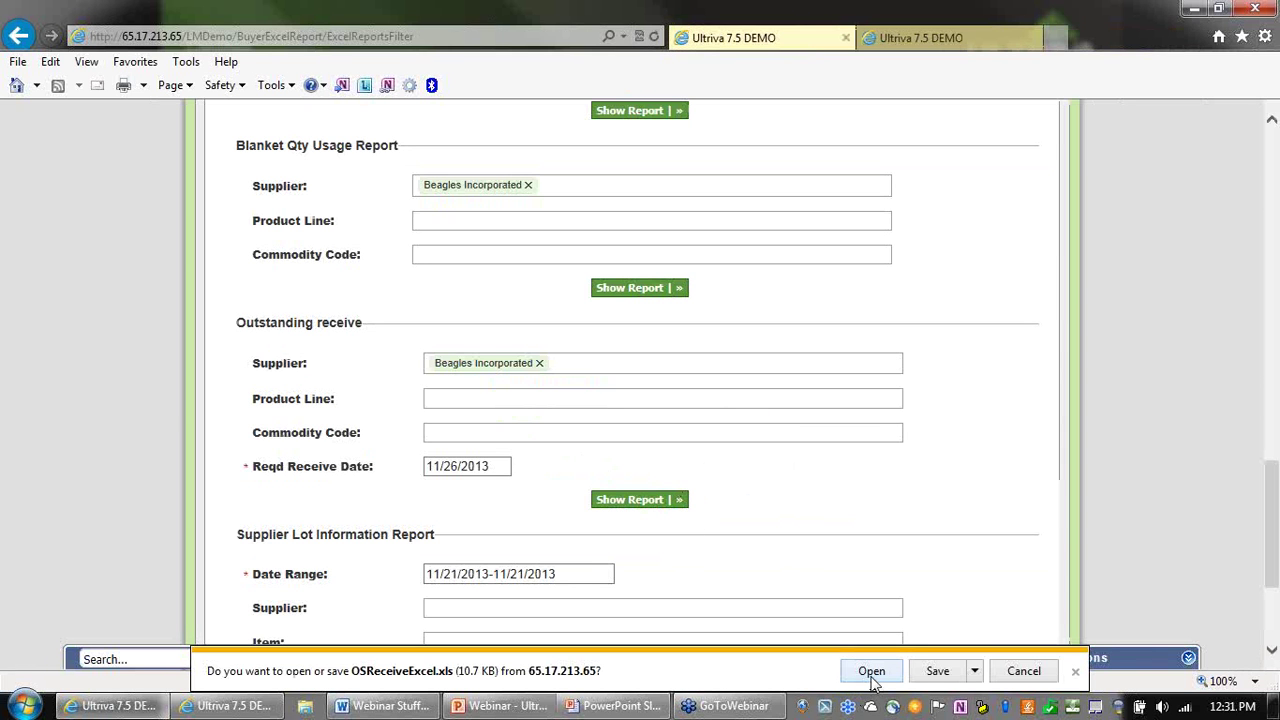
{"action": "left_click", "coordinate": [871, 677]}
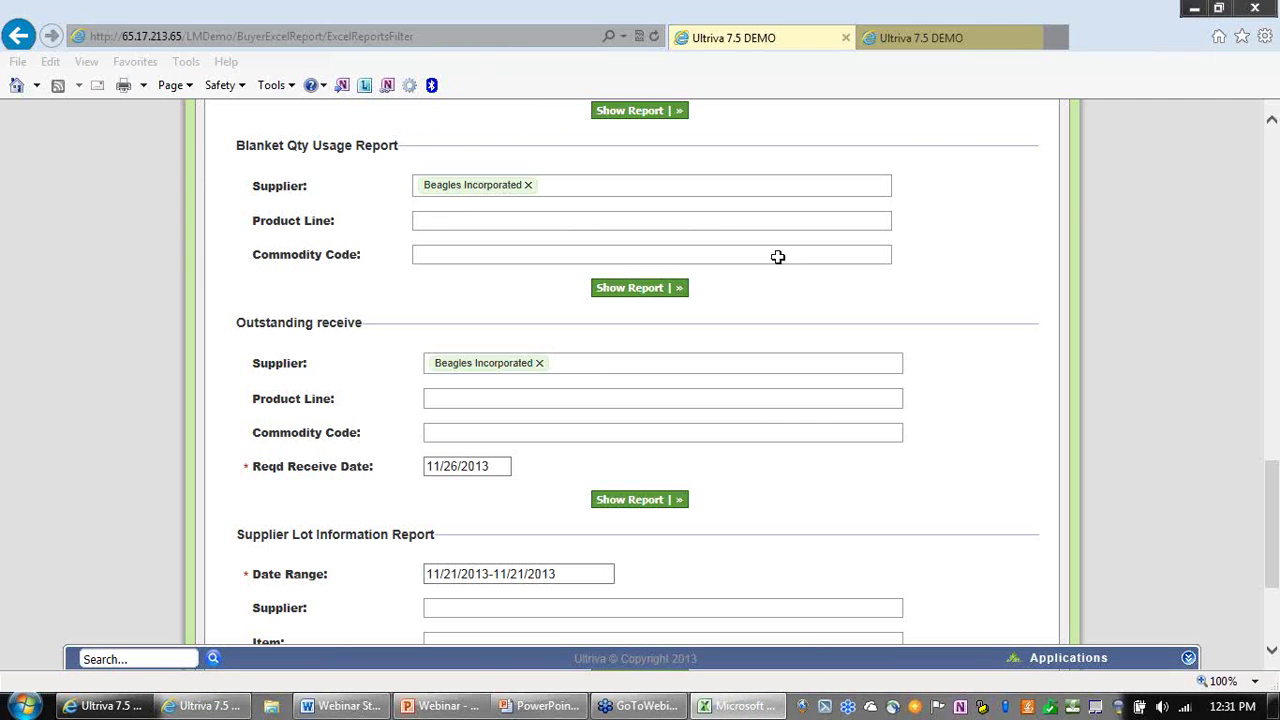
{"action": "left_click", "coordinate": [1259, 12]}
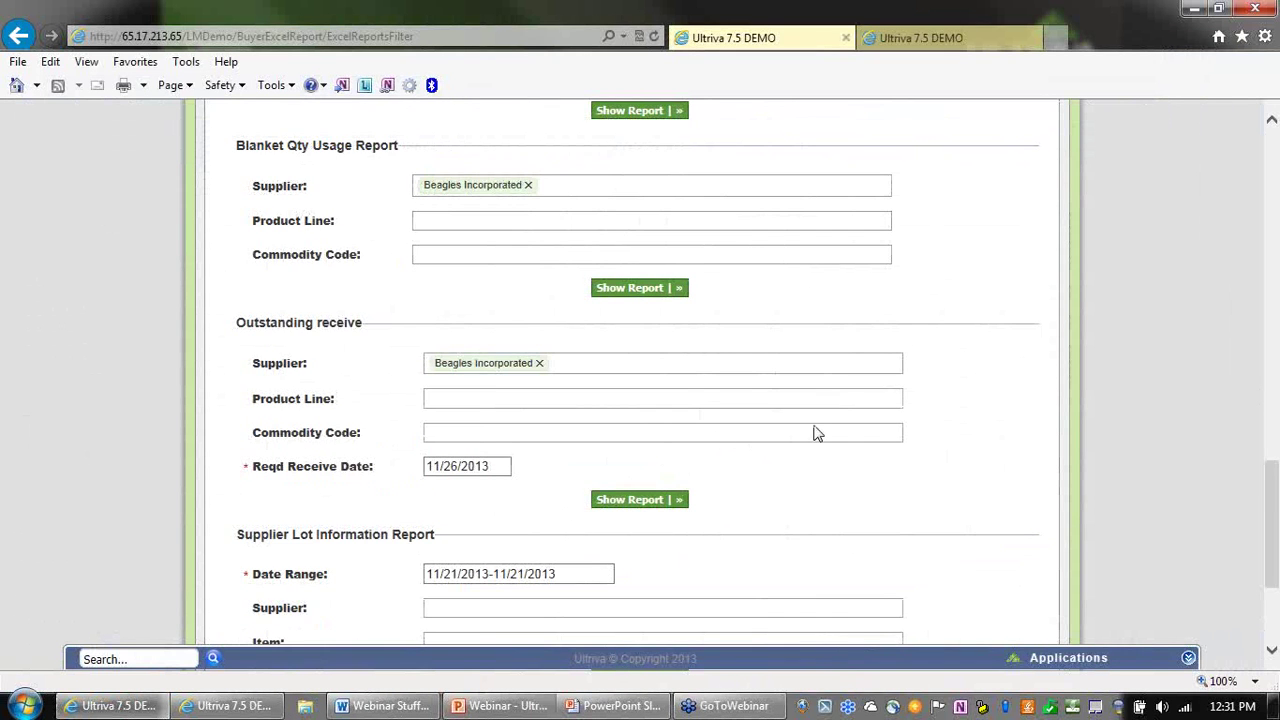
Locate the Supplier Lot Information Report section among the Excel reports and highlight its heading.
{"action": "scroll", "coordinate": [818, 437], "scroll_direction": "down", "scroll_amount": 3}
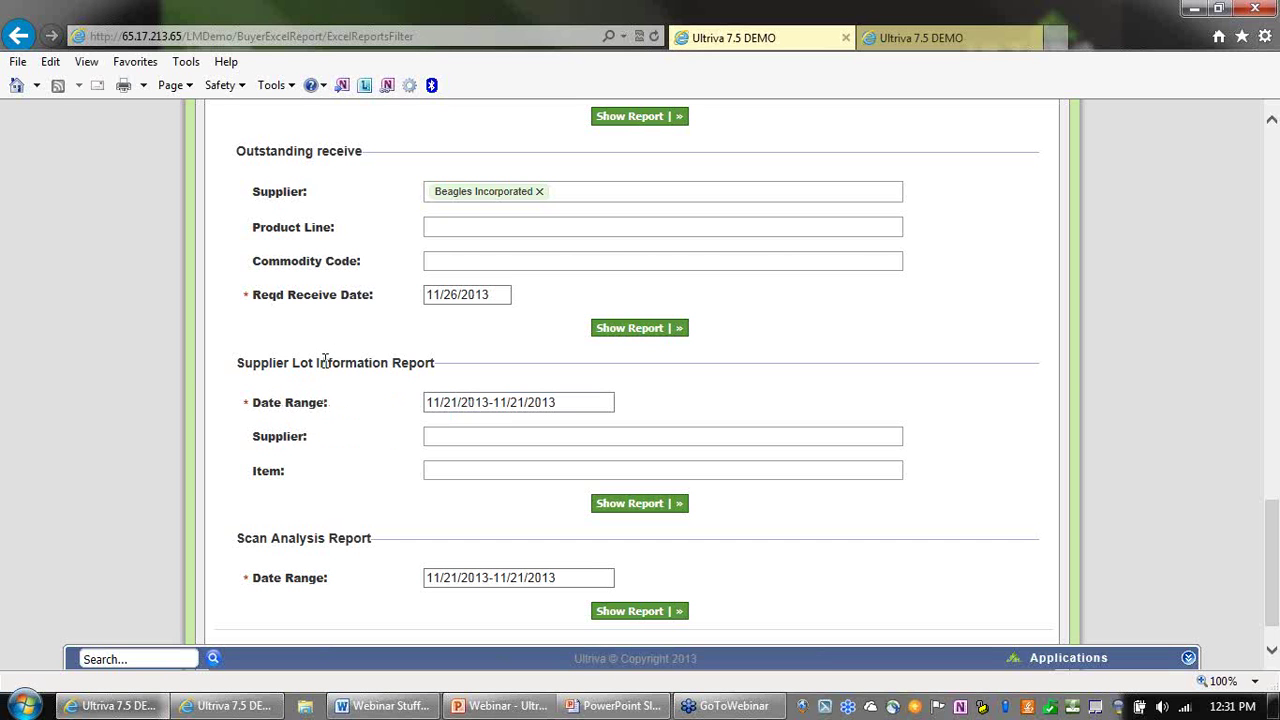
{"action": "left_click_drag", "start_coordinate": [272, 368], "coordinate": [436, 372]}
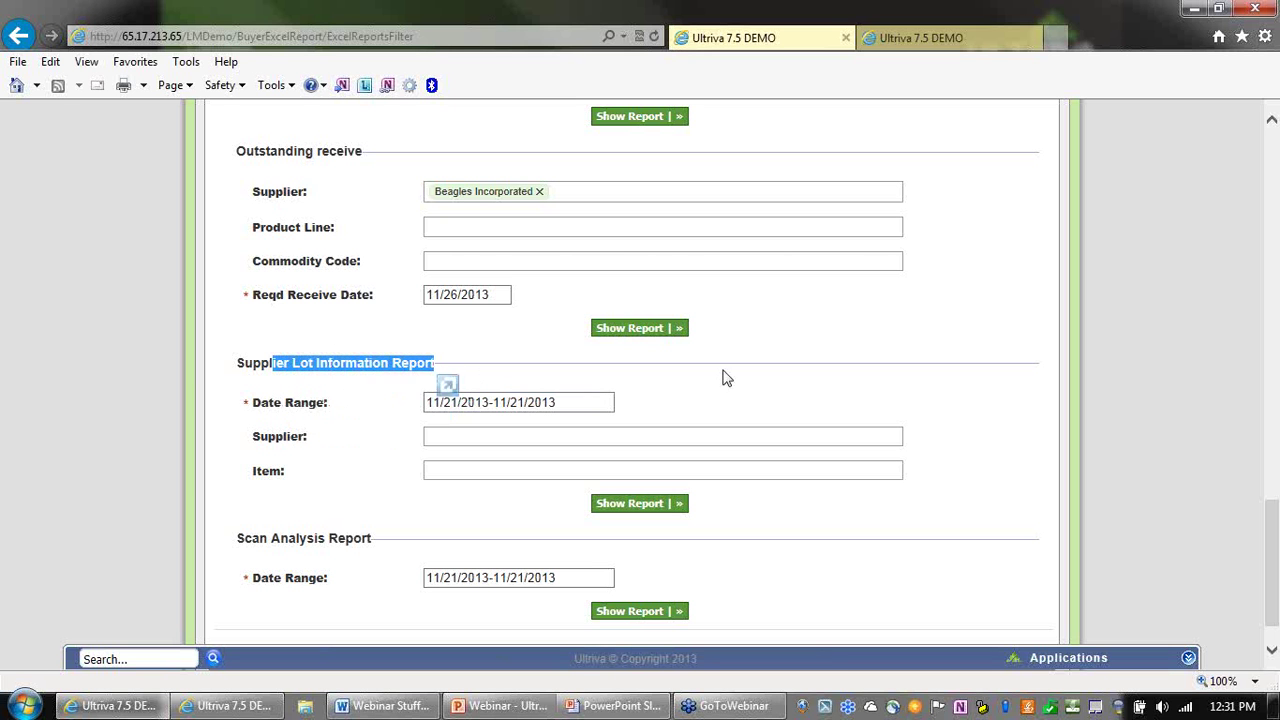
{"action": "left_click", "coordinate": [825, 390]}
{"action": "scroll", "coordinate": [1022, 306], "scroll_direction": "up", "scroll_amount": 1}
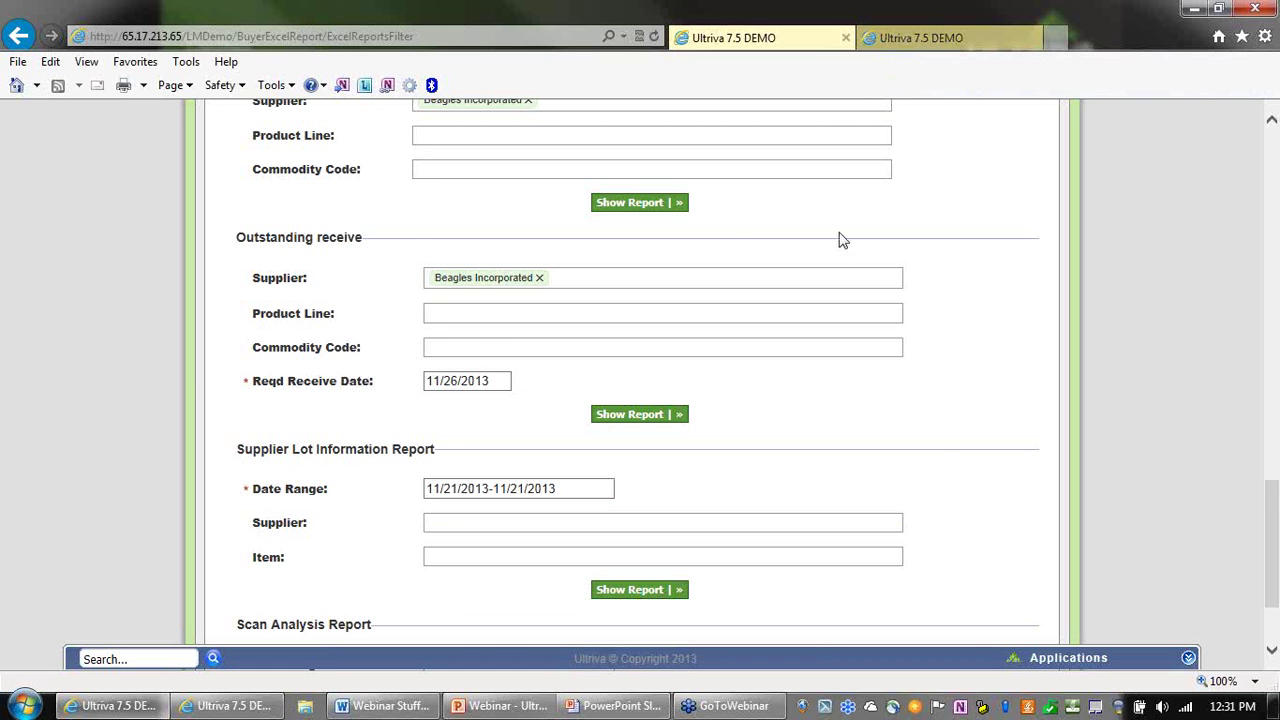
{"action": "scroll", "coordinate": [780, 415], "scroll_direction": "down", "scroll_amount": 1}
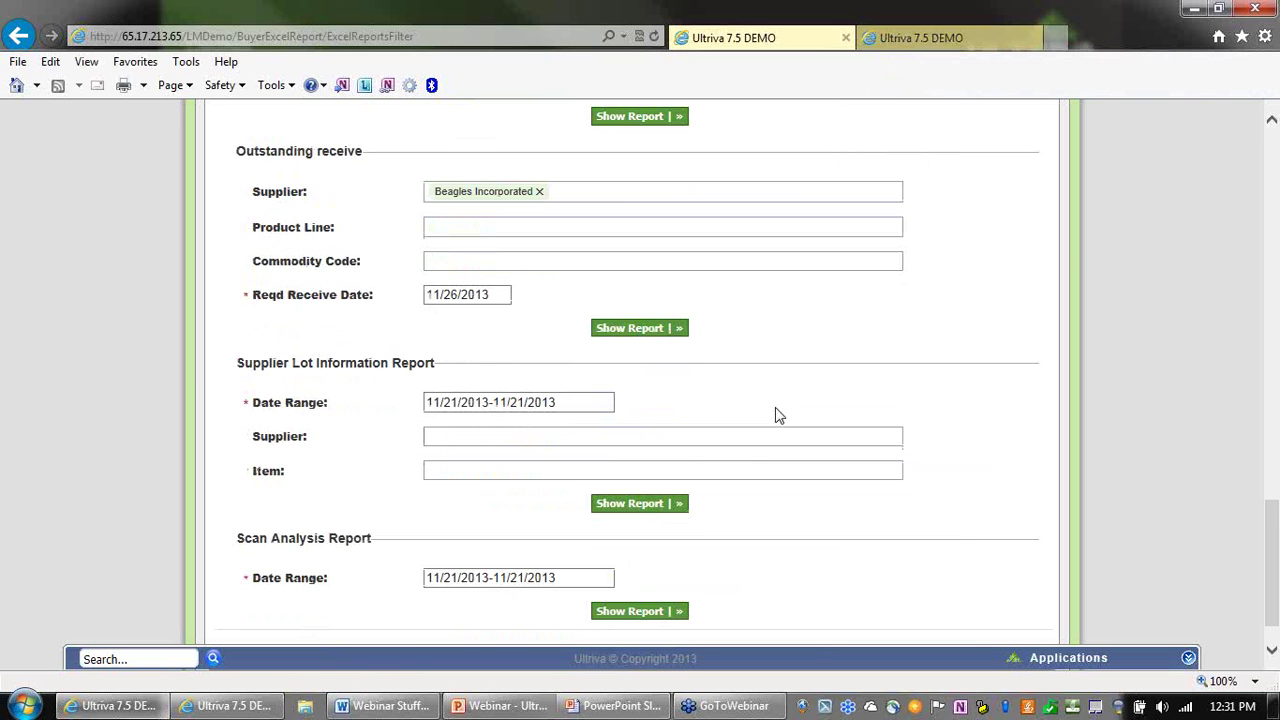
Open item LJM-235 (Leash-235) for editing from the Admin items list in the other Ultriva browser tab.
{"action": "left_click", "coordinate": [925, 46]}
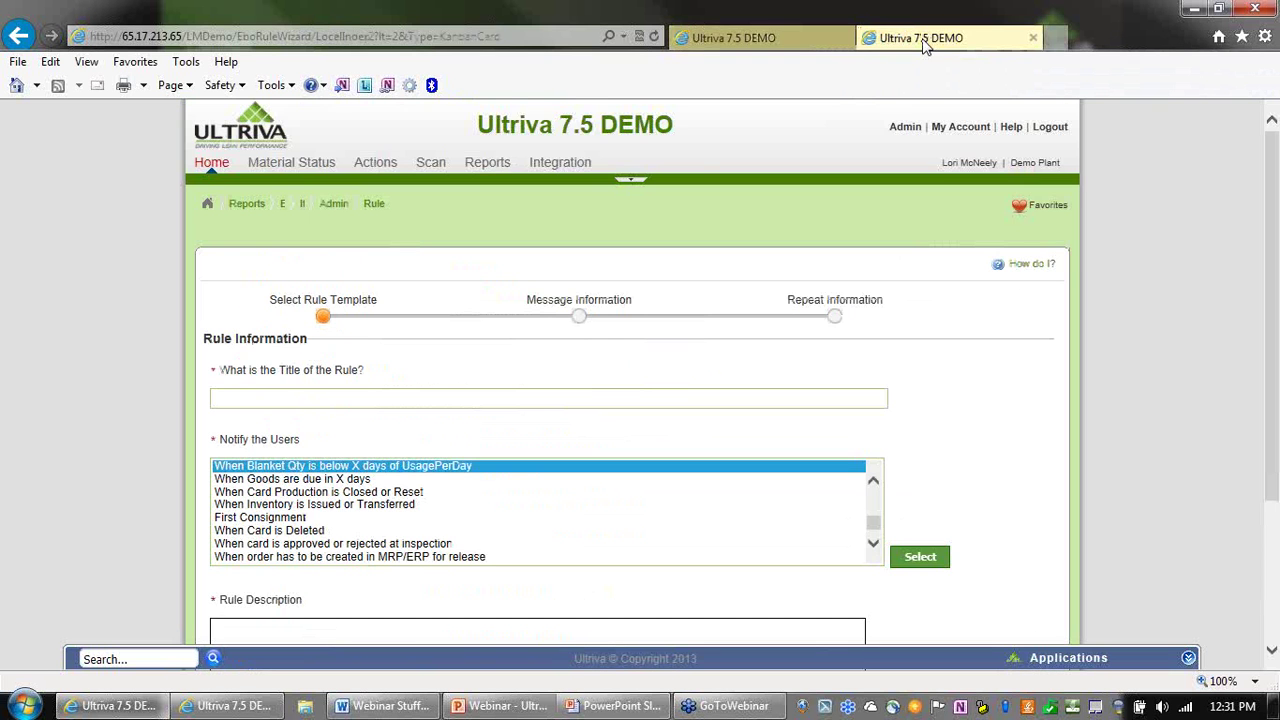
{"action": "left_click", "coordinate": [904, 128]}
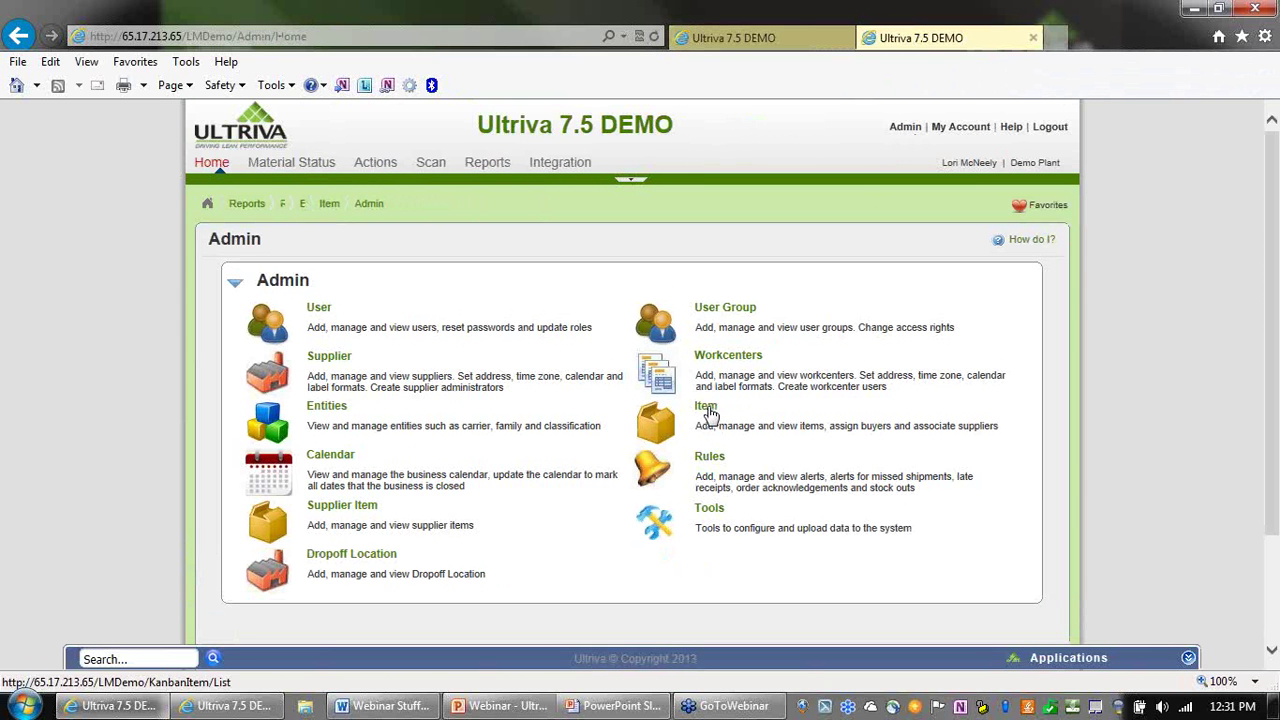
{"action": "left_click", "coordinate": [706, 408]}
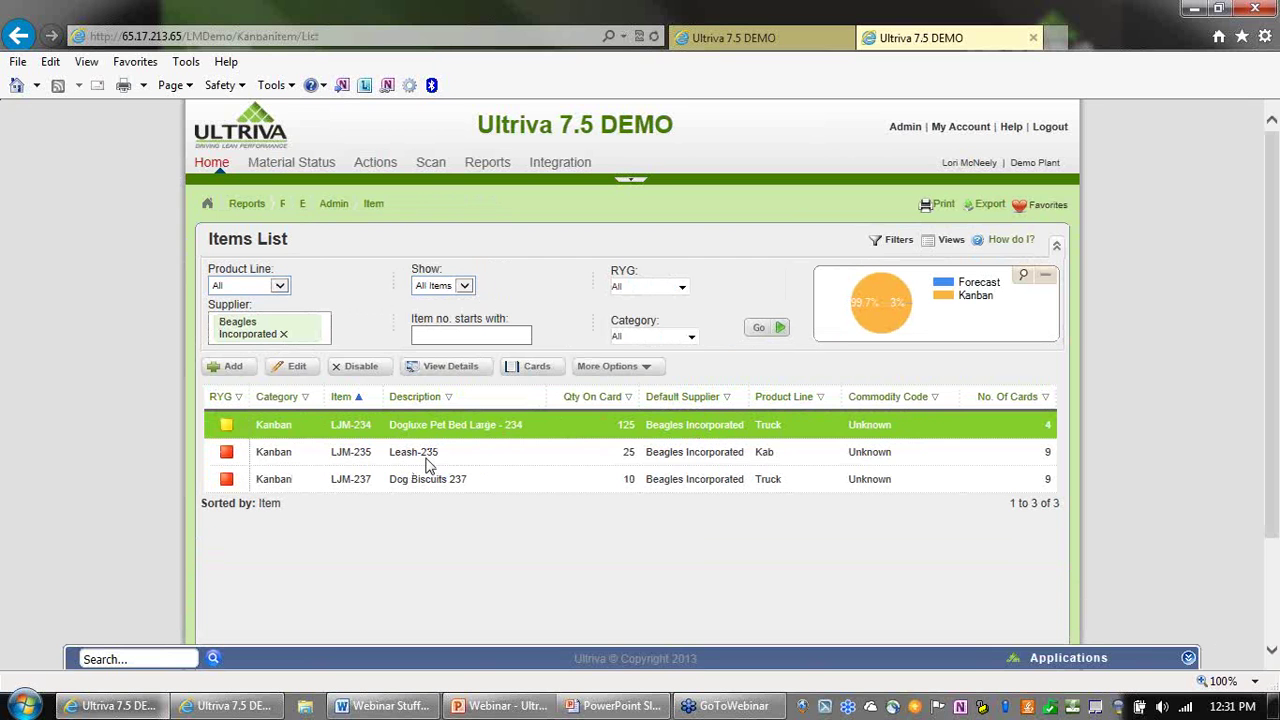
{"action": "left_click", "coordinate": [426, 458]}
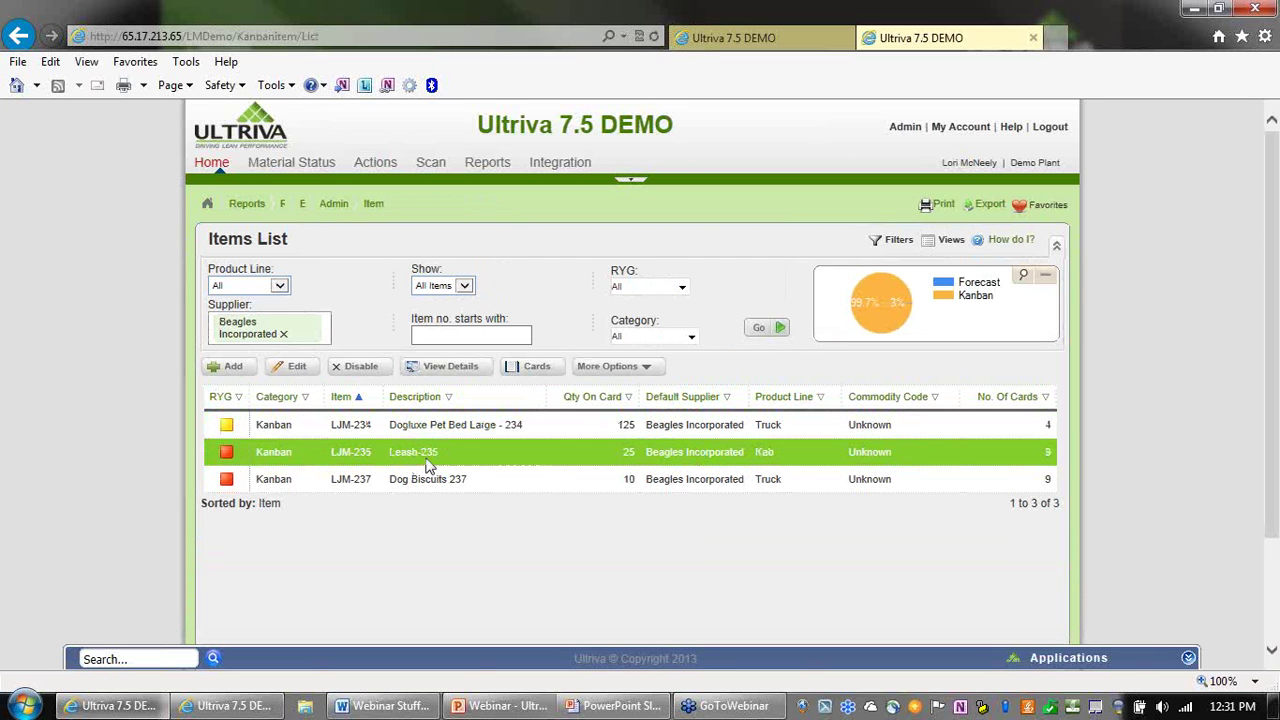
{"action": "left_click", "coordinate": [294, 368]}
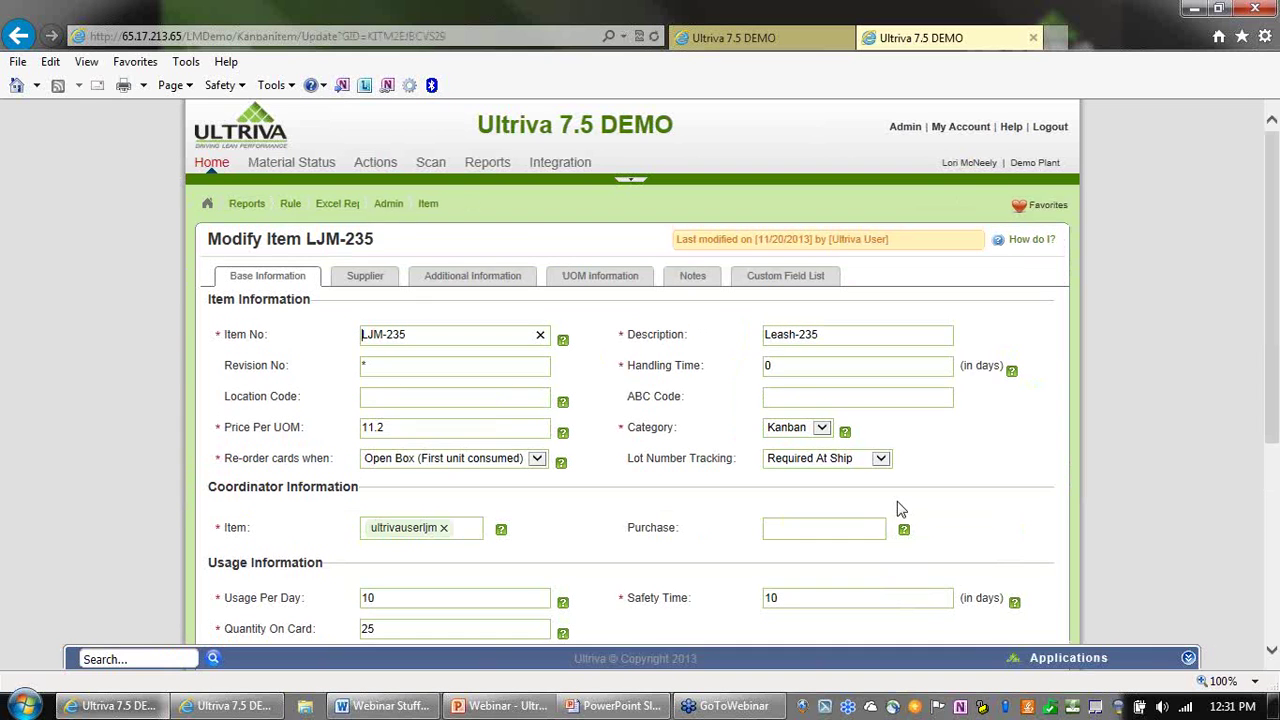
Highlight the Lot Number Tracking setting, try Required At Receive, and restore it to Required At Ship.
{"action": "left_click_drag", "start_coordinate": [628, 461], "coordinate": [719, 458]}
{"action": "left_click", "coordinate": [881, 461]}
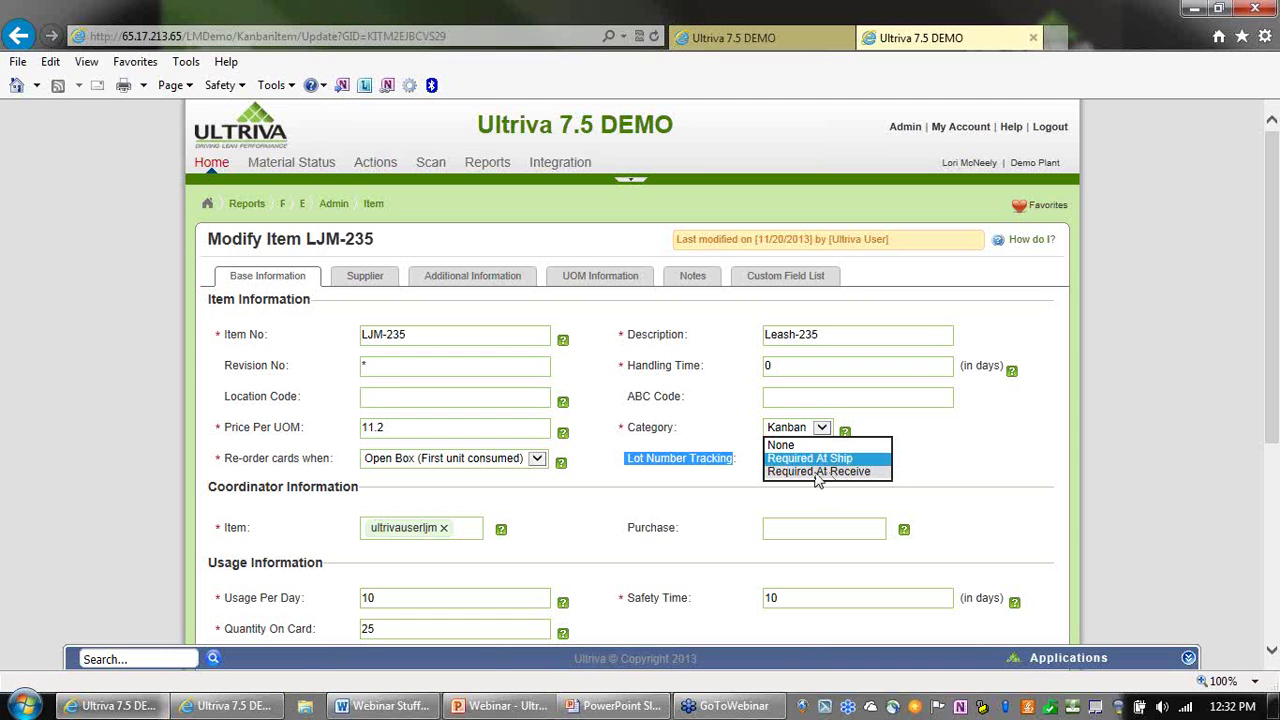
{"action": "left_click", "coordinate": [816, 472]}
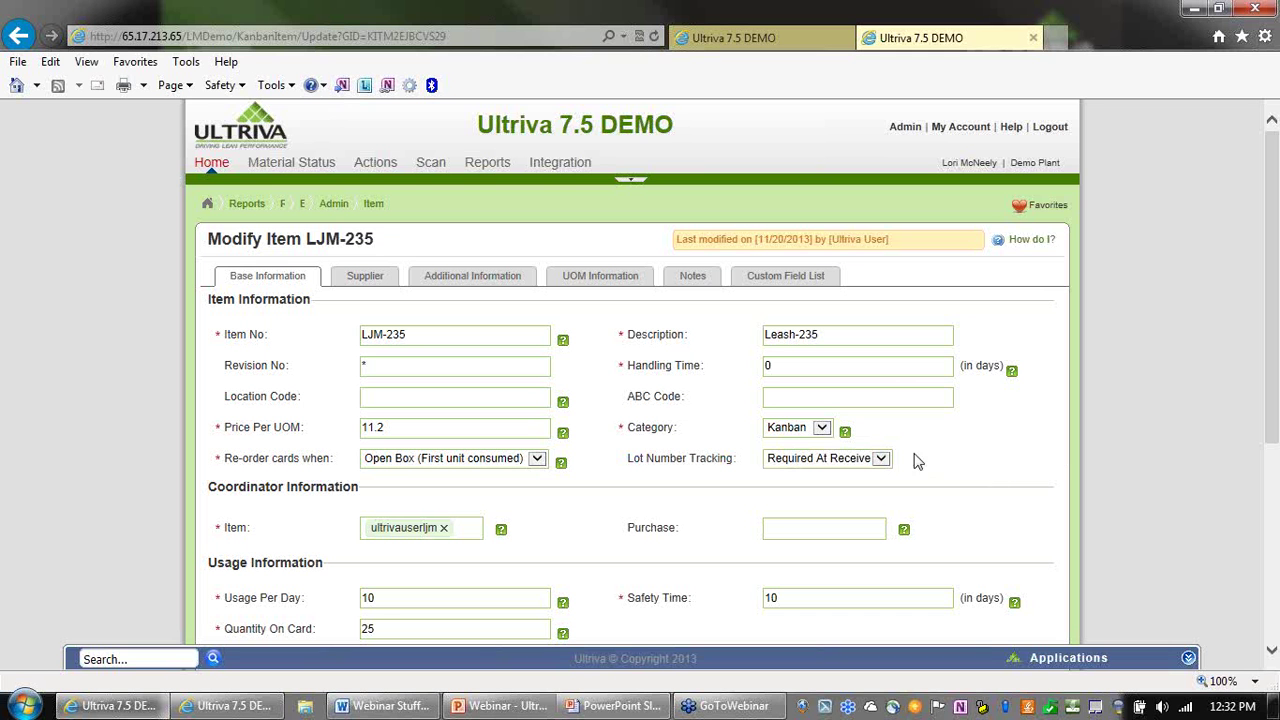
{"action": "left_click", "coordinate": [881, 459]}
{"action": "left_click", "coordinate": [872, 446]}
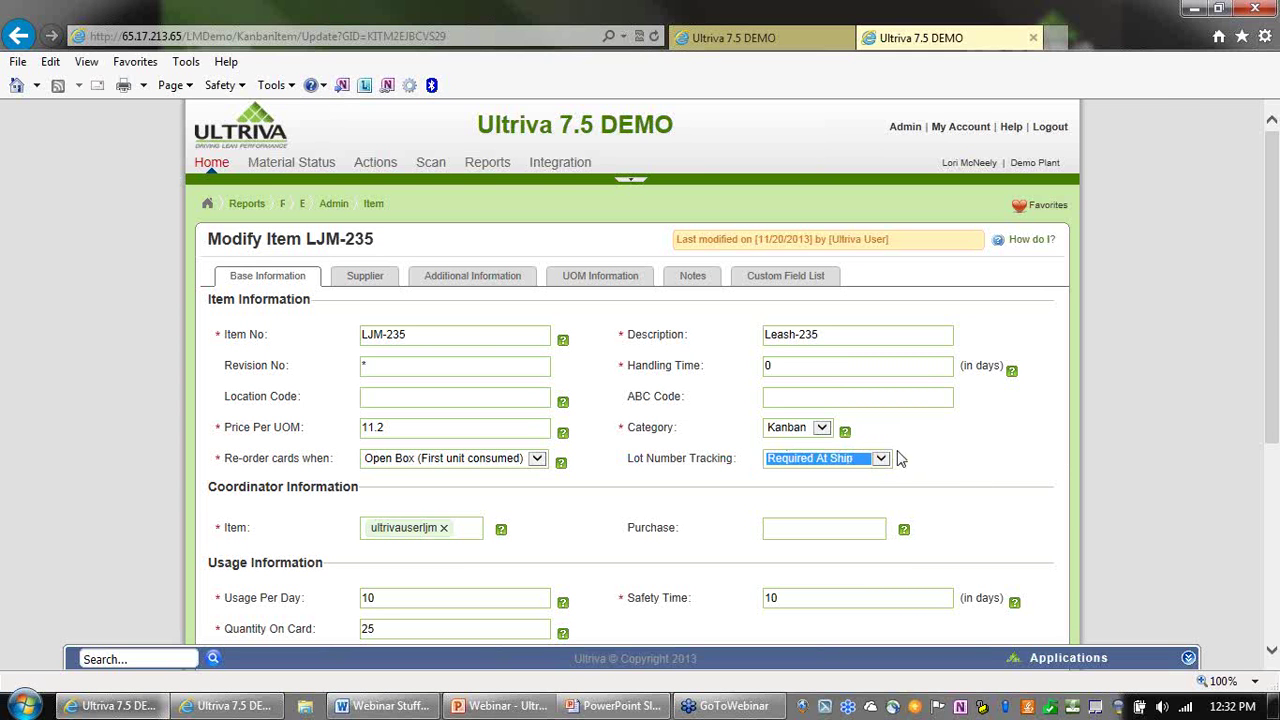
Save item LJM-235 and return to the items list without setting up cards.
{"action": "scroll", "coordinate": [997, 506], "scroll_direction": "down", "scroll_amount": 4}
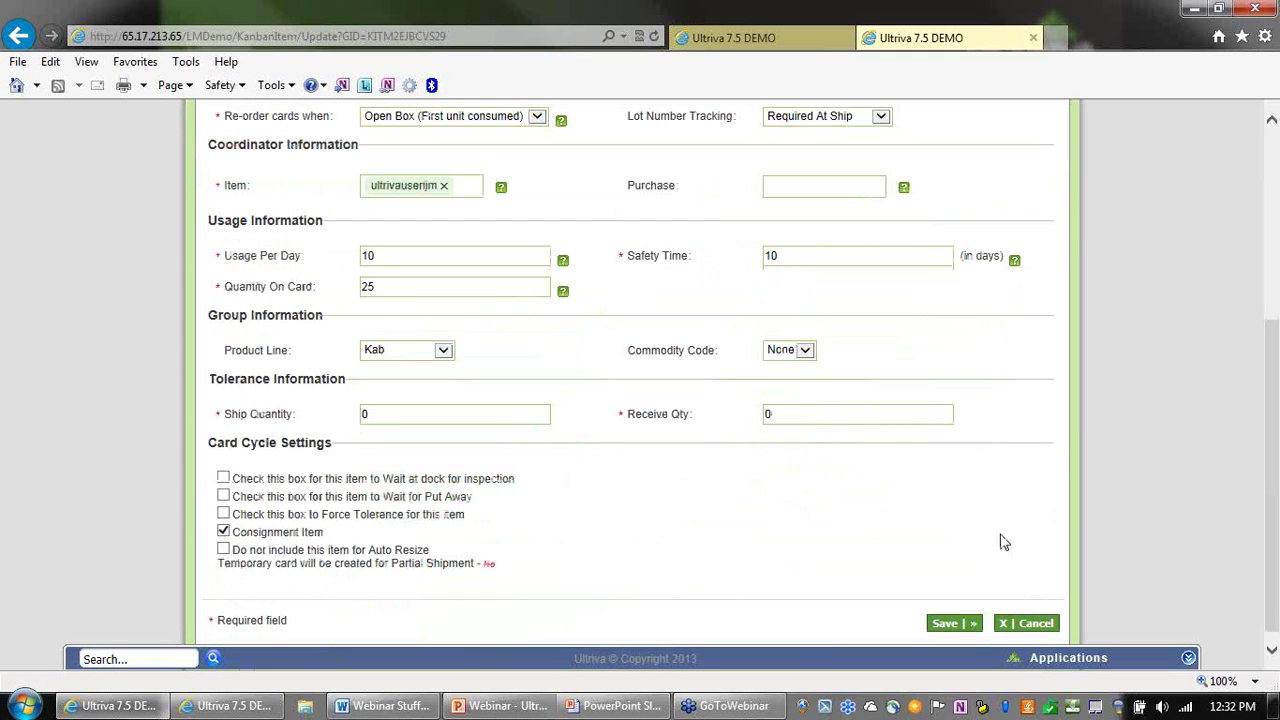
{"action": "left_click", "coordinate": [950, 611]}
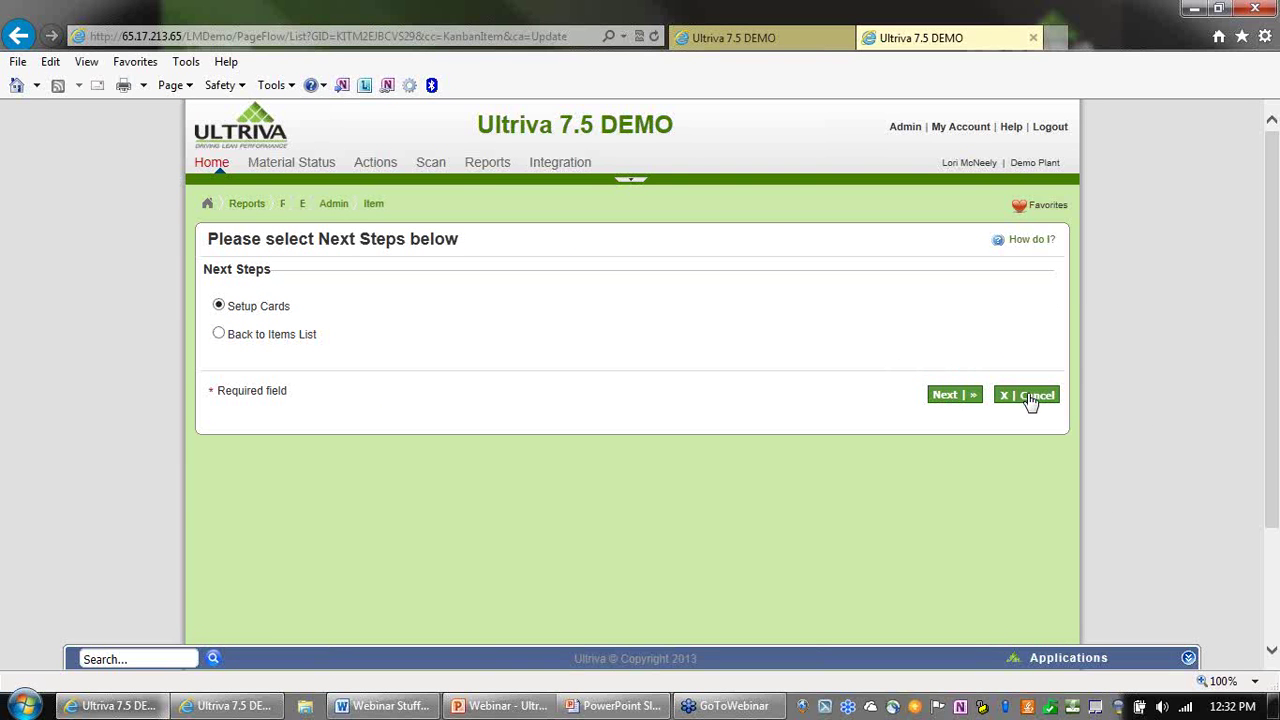
{"action": "left_click", "coordinate": [1030, 397]}
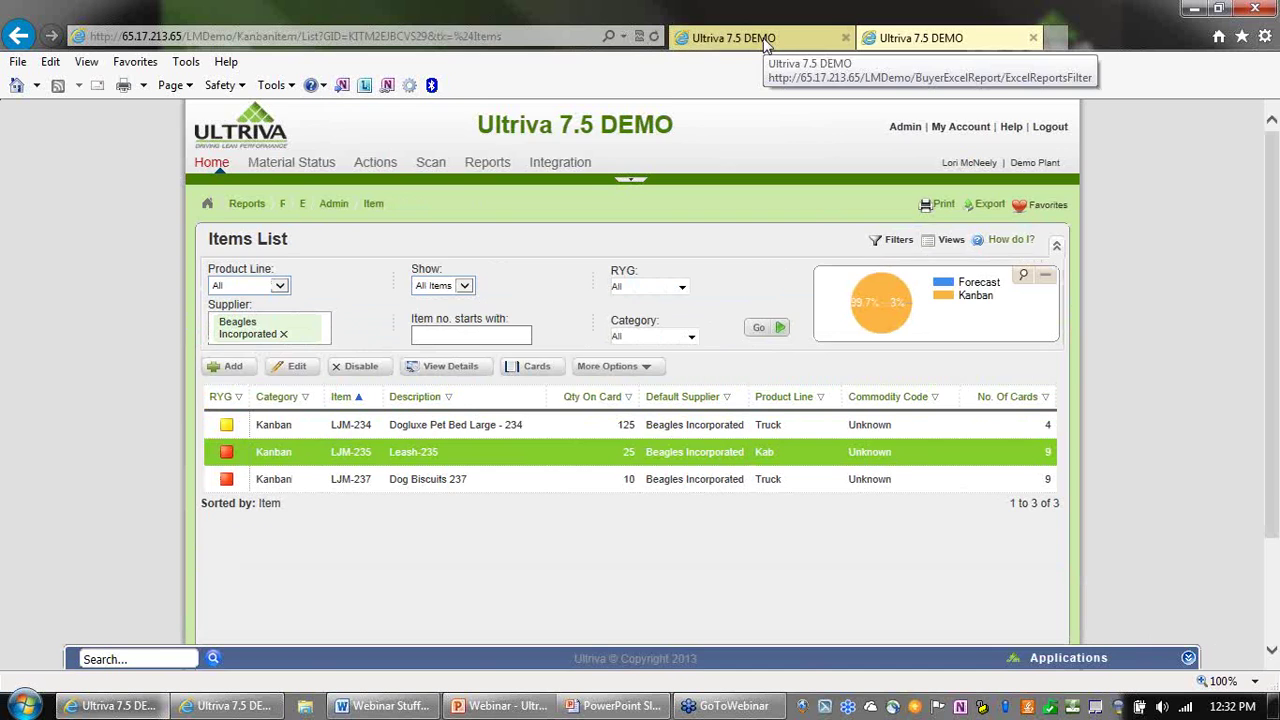
Return to the Excel reports, generate the Supplier Lot Information Report for Beagles Incorporated over the current week, and open it in Excel.
{"action": "left_click", "coordinate": [765, 40]}
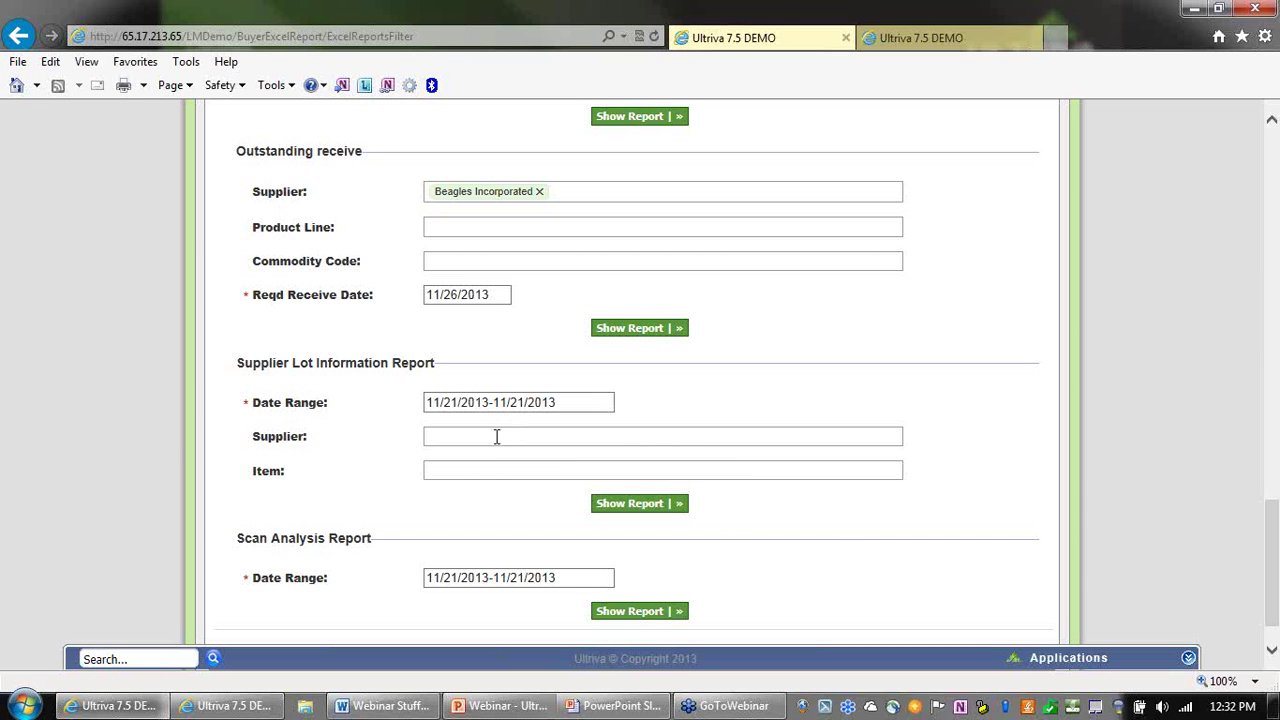
{"action": "left_click", "coordinate": [588, 404]}
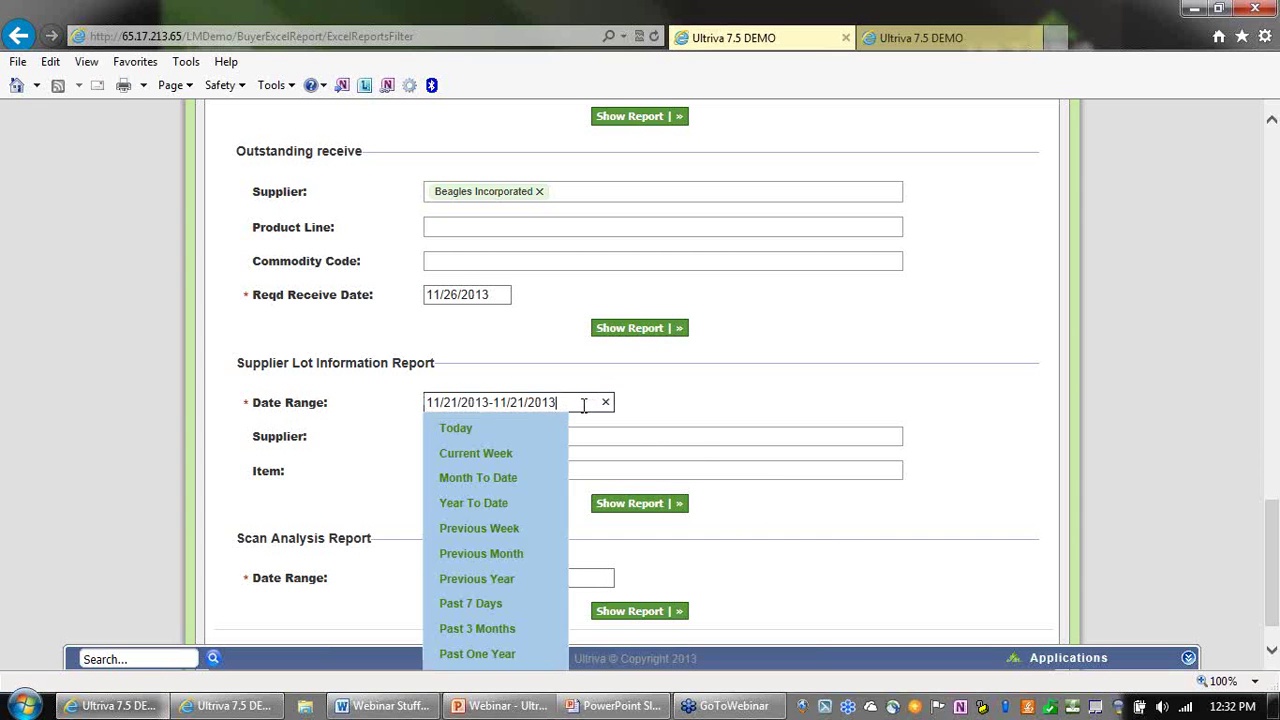
{"action": "left_click", "coordinate": [495, 458]}
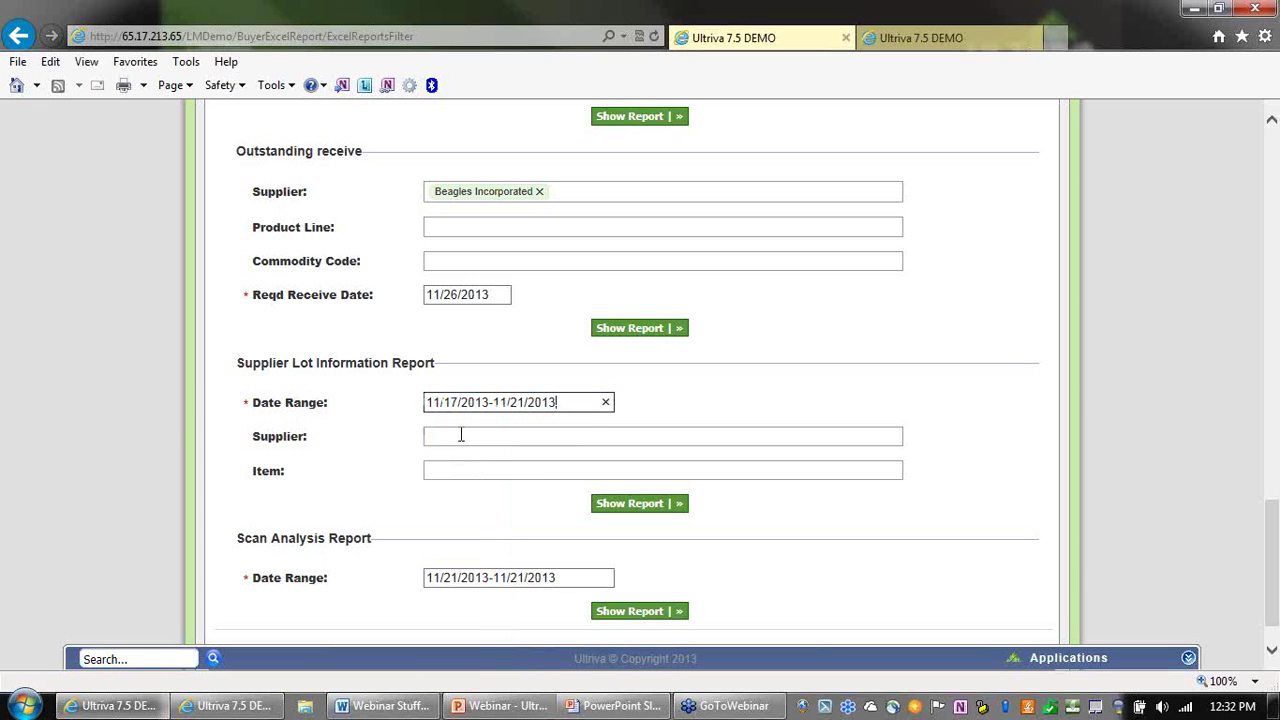
{"action": "left_click", "coordinate": [461, 435]}
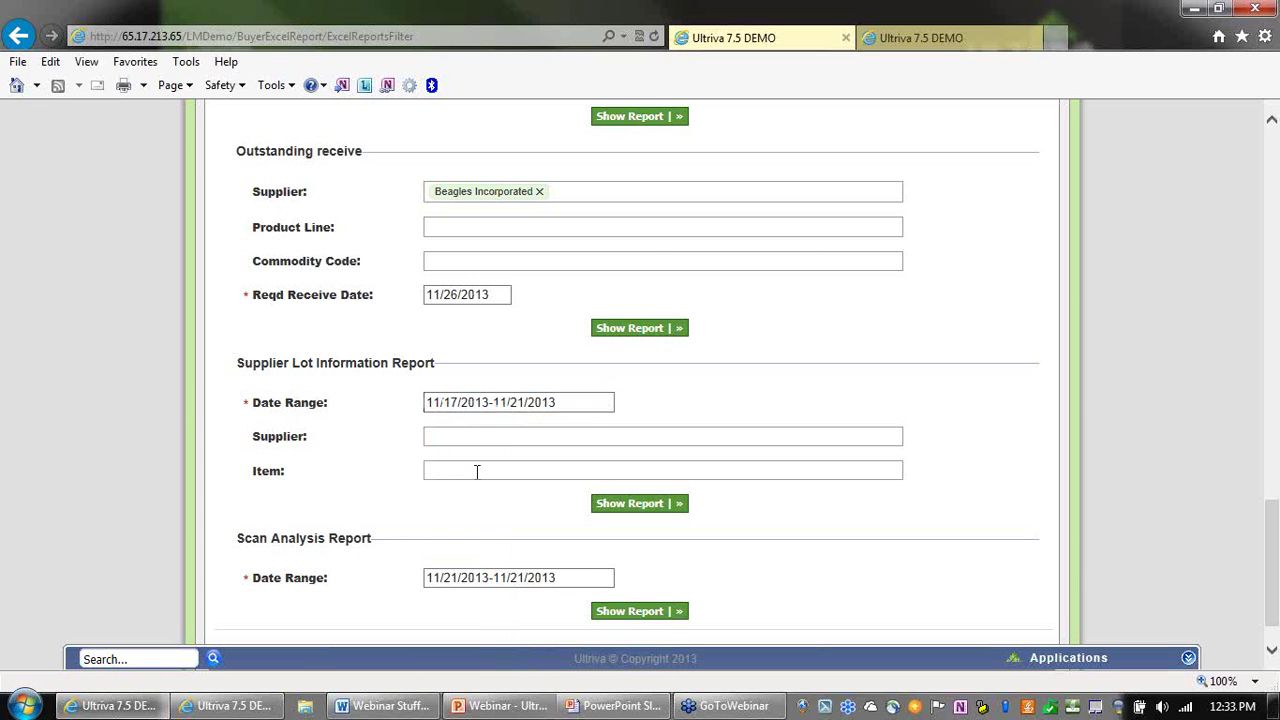
{"action": "key", "text": "Tab"}
{"action": "type", "text": "b"}
{"action": "left_click", "coordinate": [466, 460]}
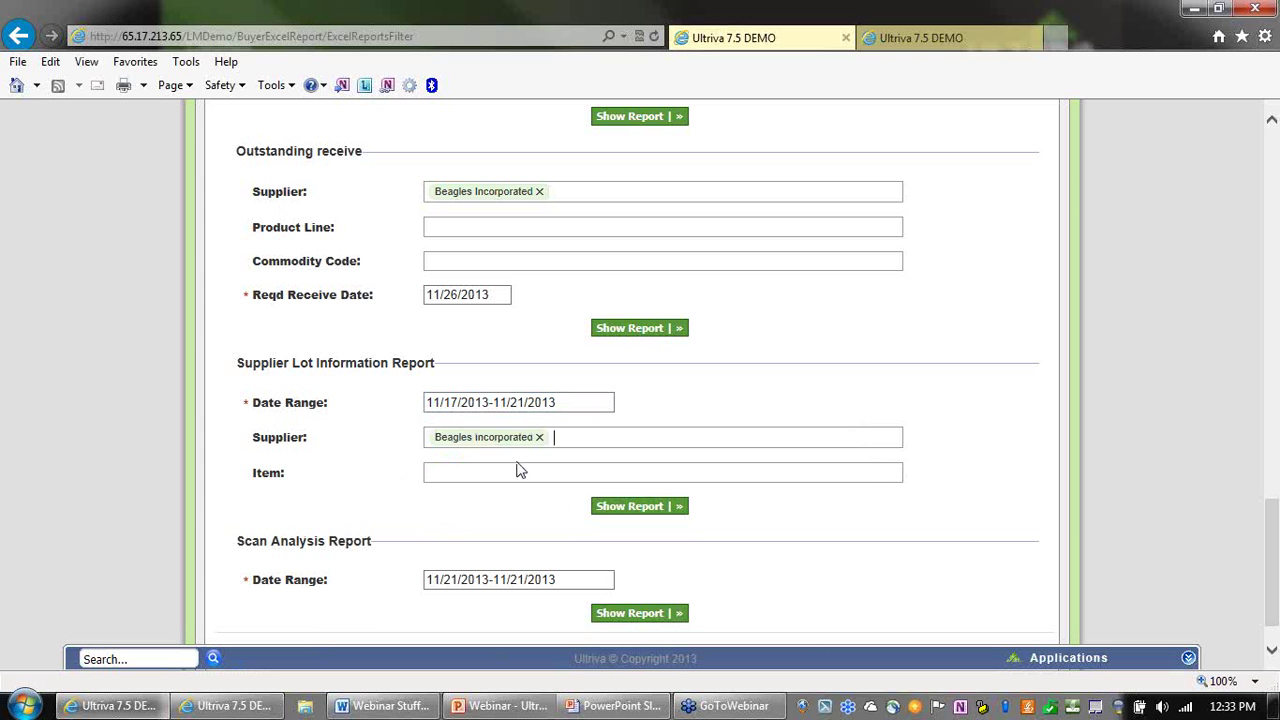
{"action": "left_click", "coordinate": [605, 509]}
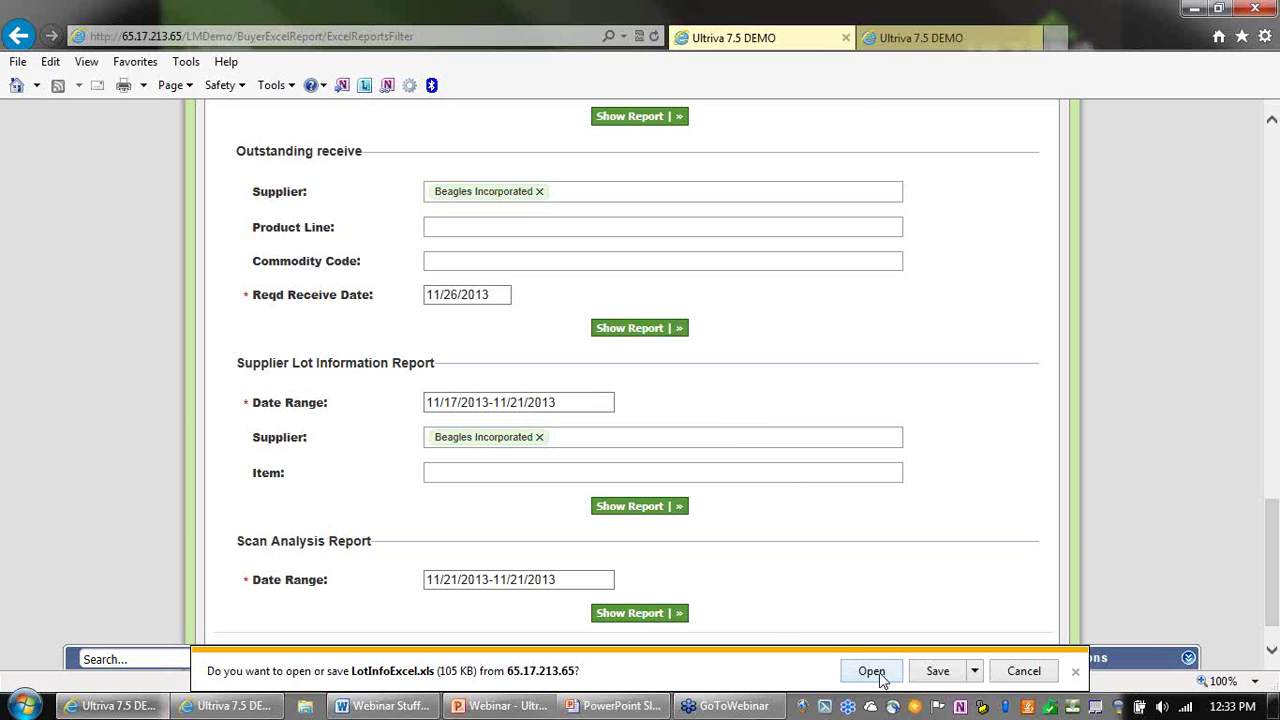
{"action": "left_click", "coordinate": [872, 672]}
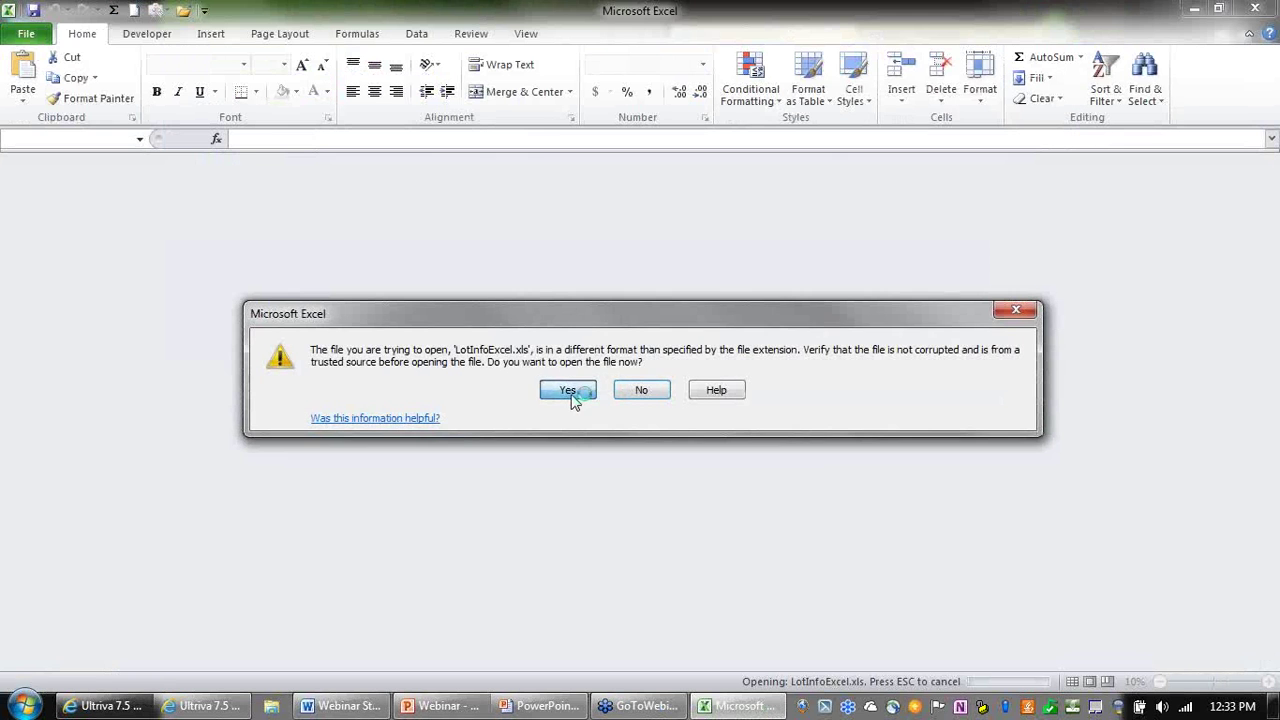
{"action": "left_click", "coordinate": [570, 392]}
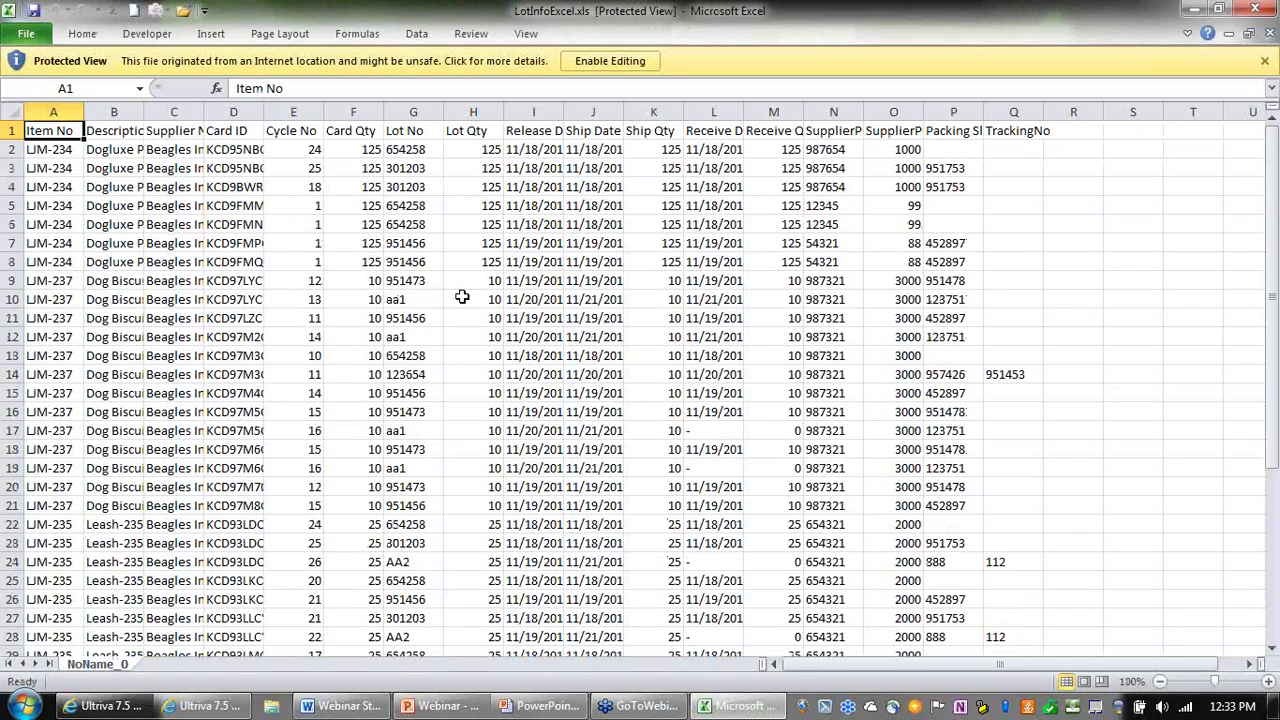
Examine the Lot No values throughout the lot information workbook and widen the Lot No column.
{"action": "left_click", "coordinate": [392, 298]}
{"action": "scroll", "coordinate": [410, 320], "scroll_direction": "down", "scroll_amount": 6}
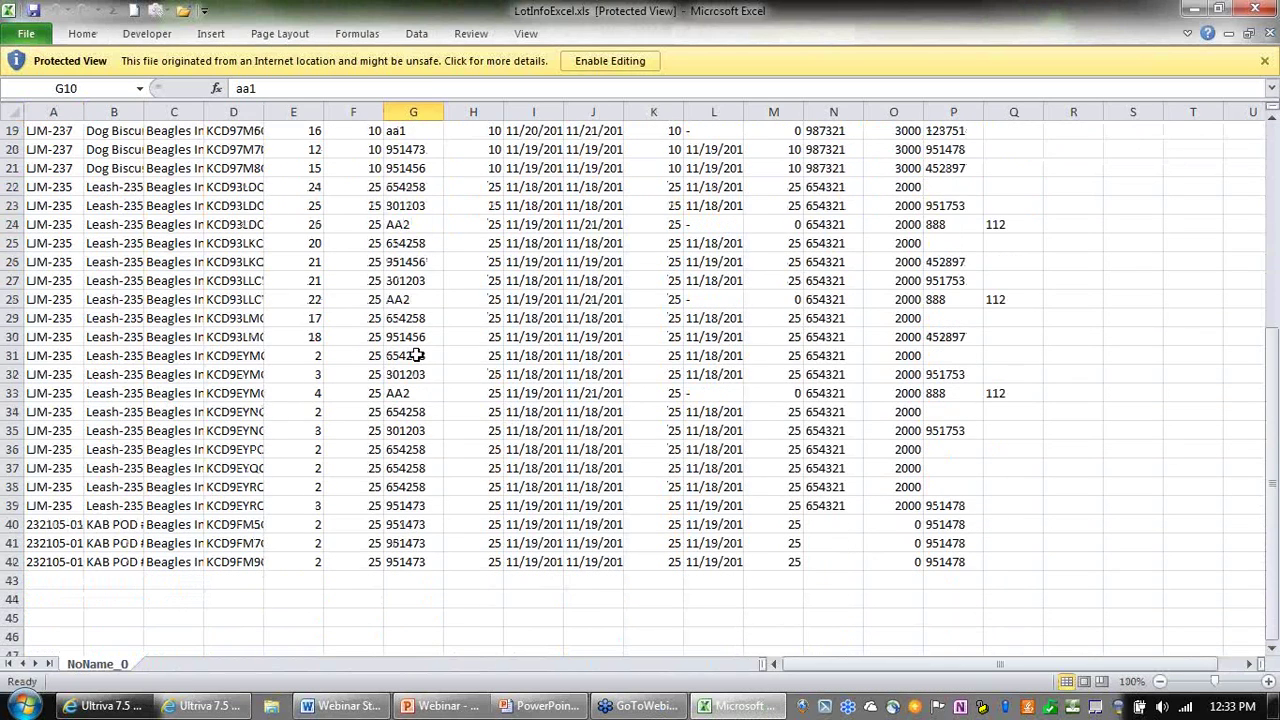
{"action": "scroll", "coordinate": [428, 358], "scroll_direction": "up", "scroll_amount": 6}
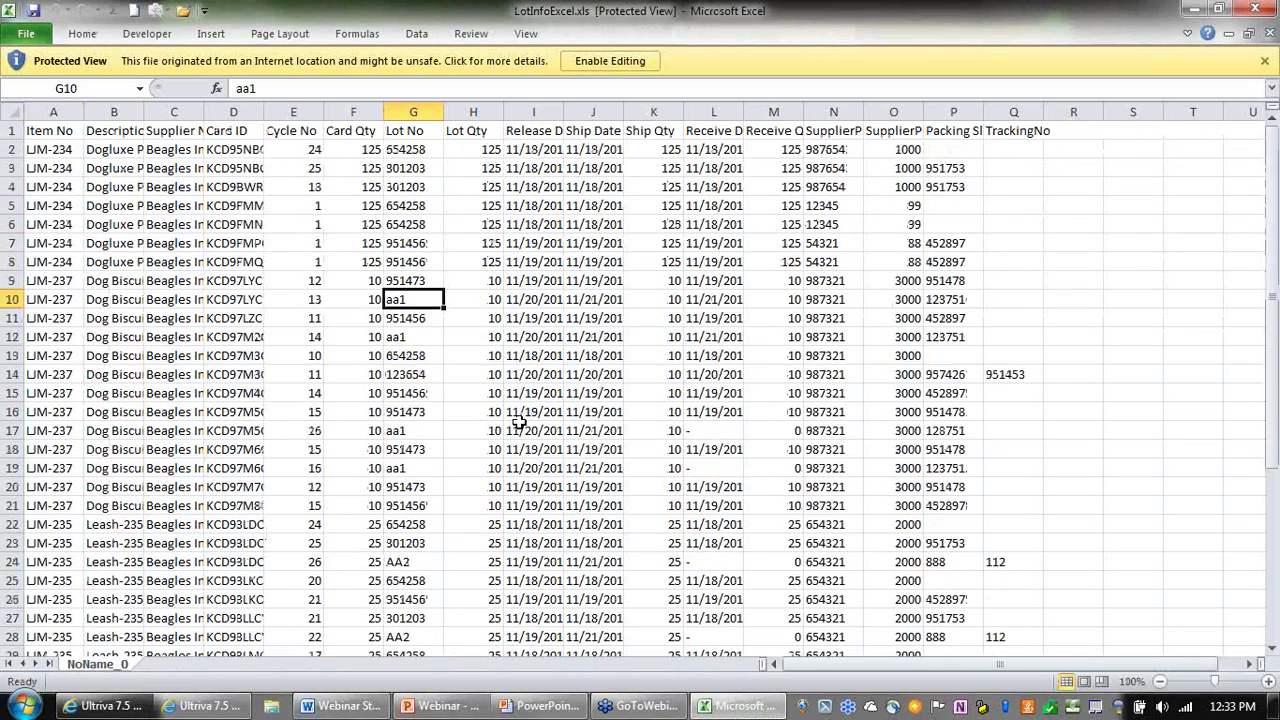
{"action": "left_click", "coordinate": [410, 146]}
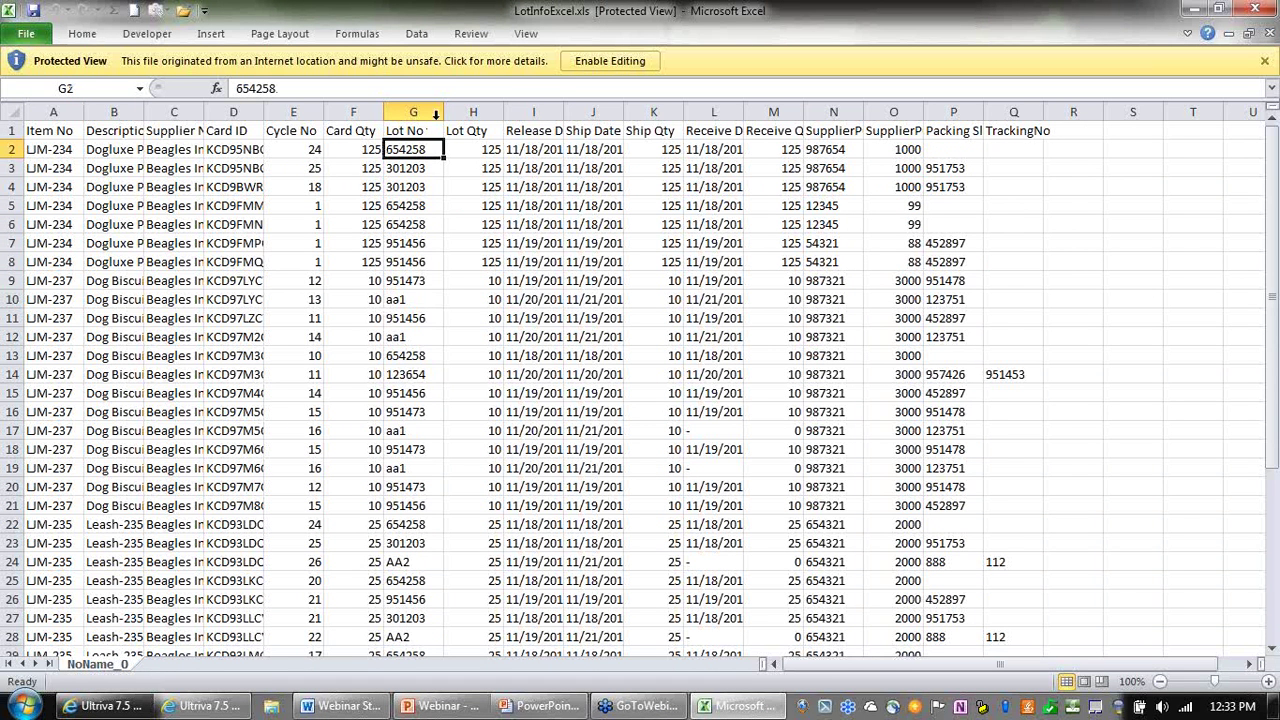
{"action": "left_click_drag", "start_coordinate": [440, 117], "coordinate": [501, 537]}
Highlight the Lot Qty values from row 2 to row 23 and review the remaining rows.
{"action": "left_click", "coordinate": [514, 149]}
{"action": "scroll", "coordinate": [501, 537], "scroll_direction": "down", "scroll_amount": 6}
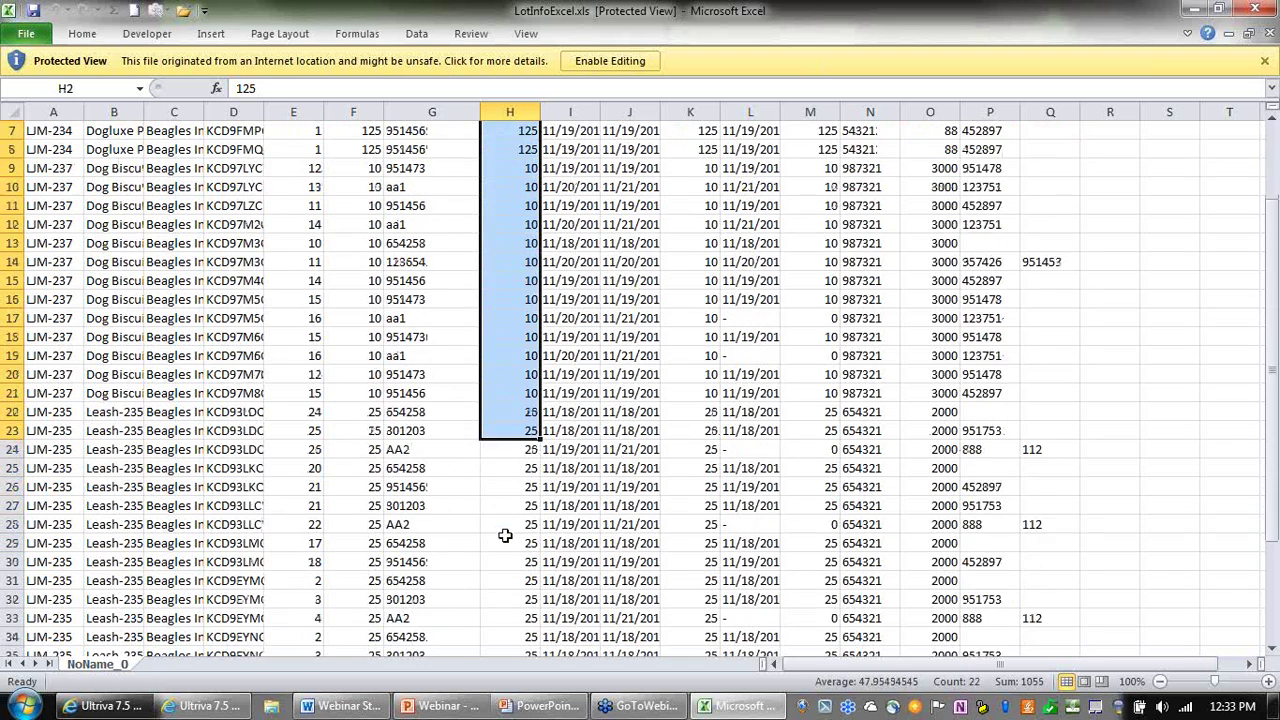
{"action": "scroll", "coordinate": [503, 534], "scroll_direction": "up", "scroll_amount": 6}
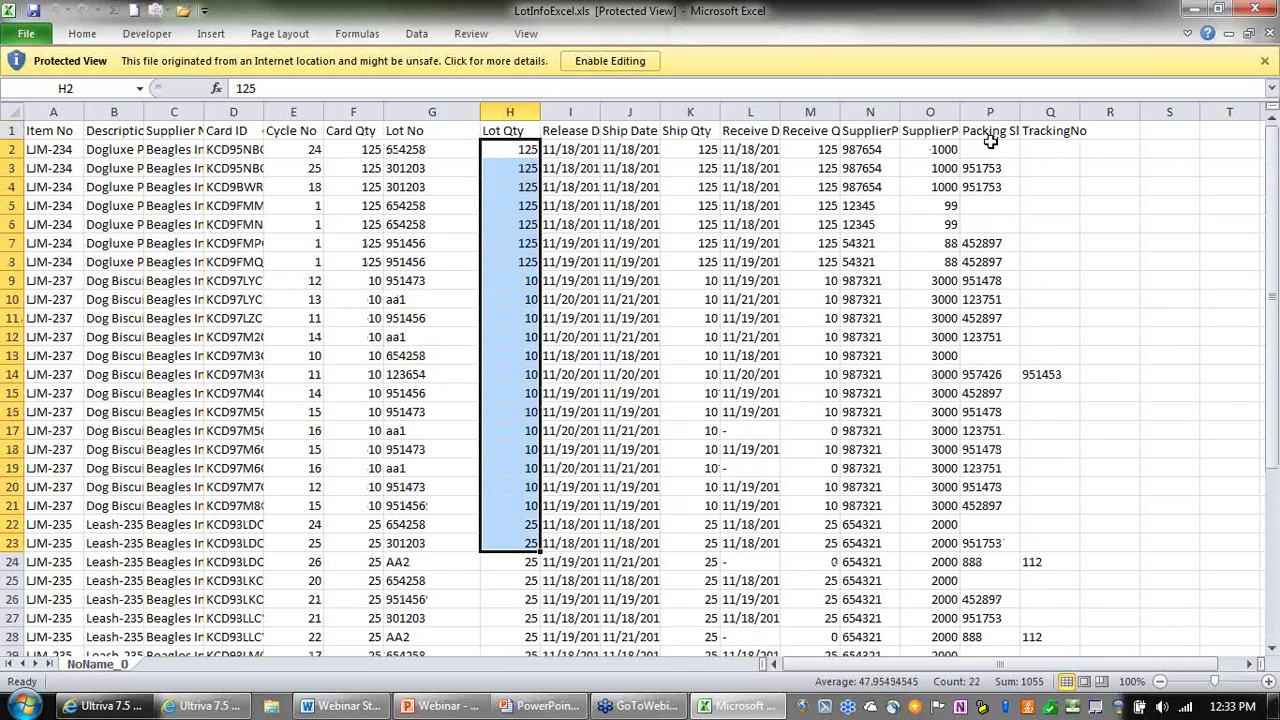
Highlight the packing slip and tracking number values in rows 2 to 24, and widen the SupplierPONum and SupplierPOLineNum columns before closing the workbook.
{"action": "left_click_drag", "start_coordinate": [989, 148], "coordinate": [1070, 558]}
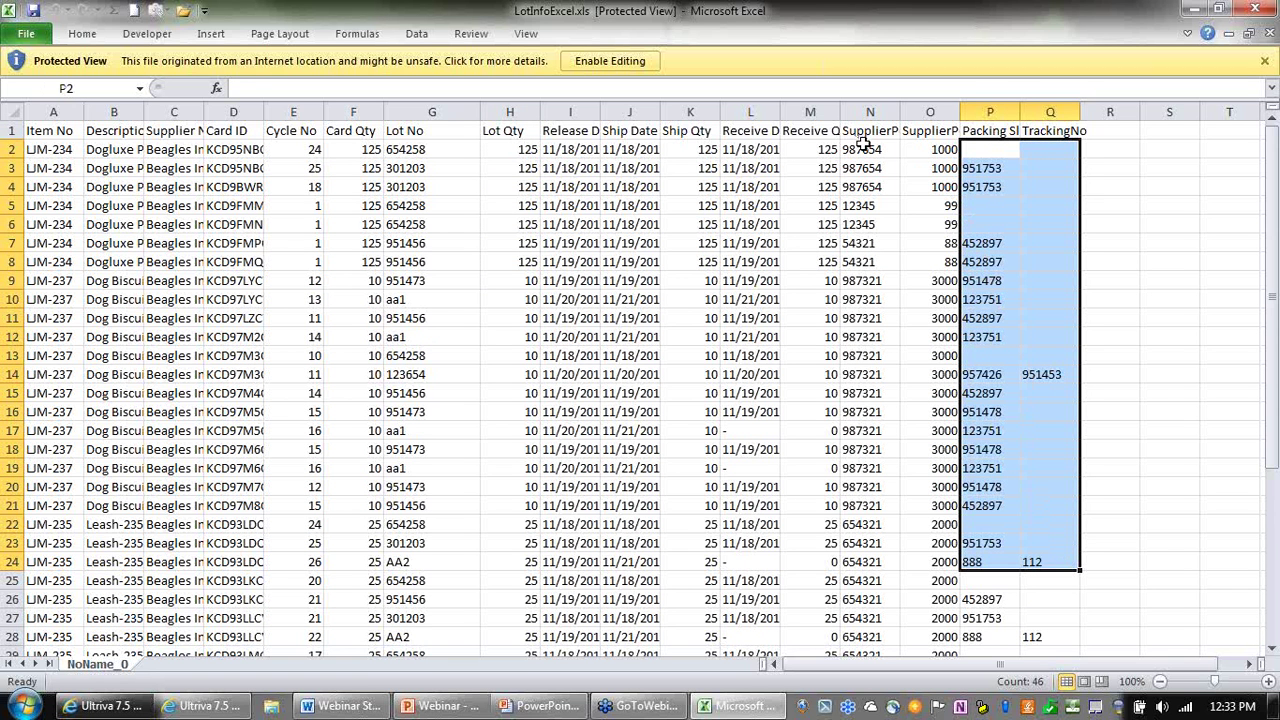
{"action": "left_click_drag", "start_coordinate": [900, 112], "coordinate": [1090, 114]}
{"action": "left_click", "coordinate": [894, 166]}
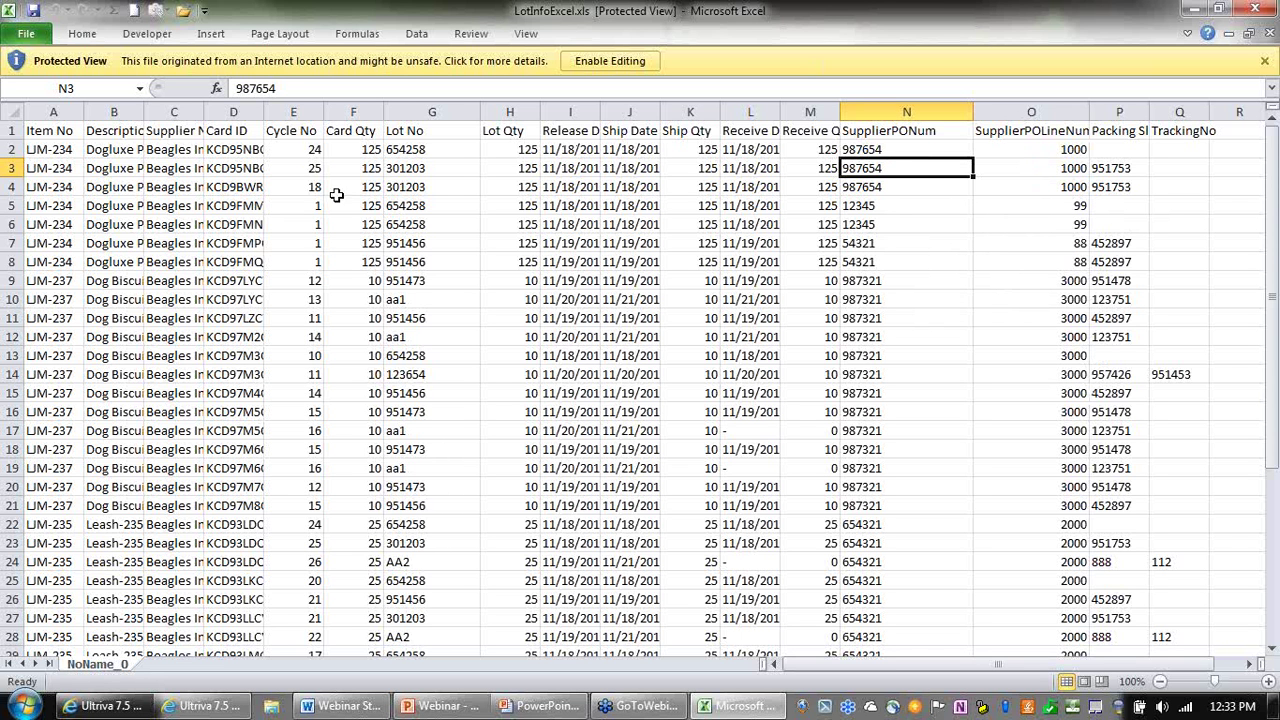
{"action": "left_click", "coordinate": [1265, 12]}
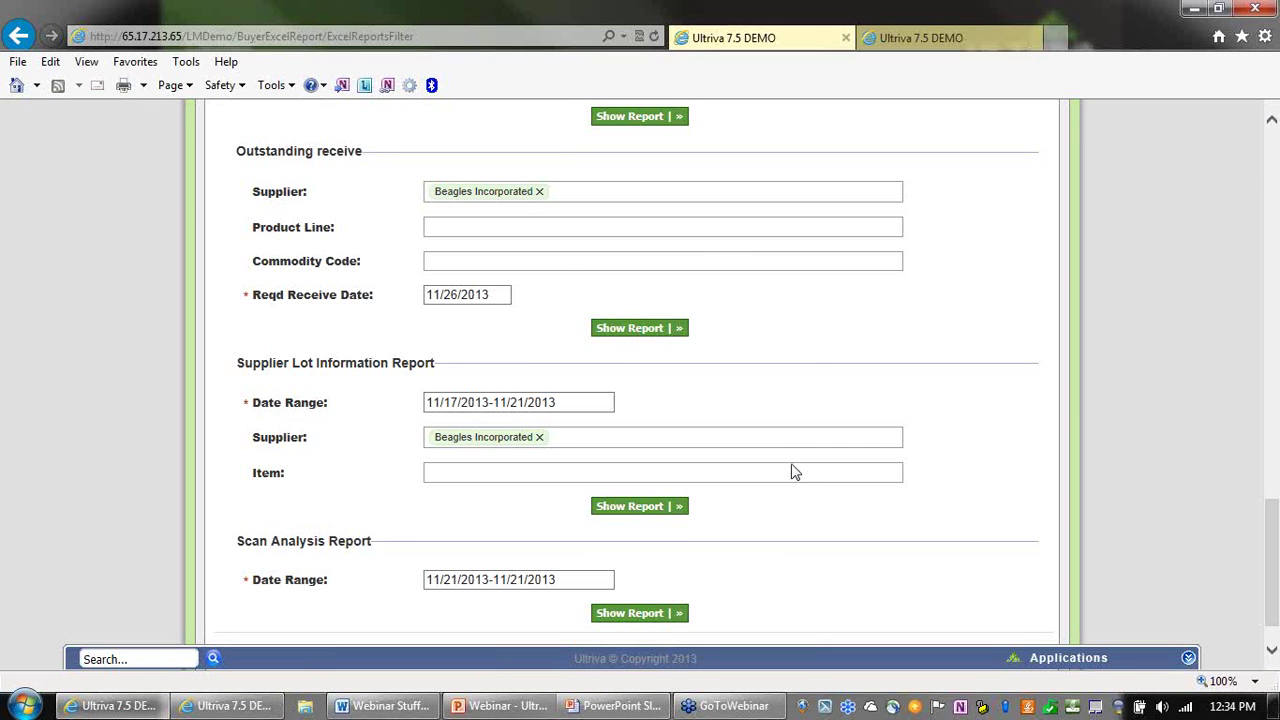
Generate the Scan Analysis Report for the current week and open it in Excel.
{"action": "scroll", "coordinate": [795, 472], "scroll_direction": "down", "scroll_amount": 2}
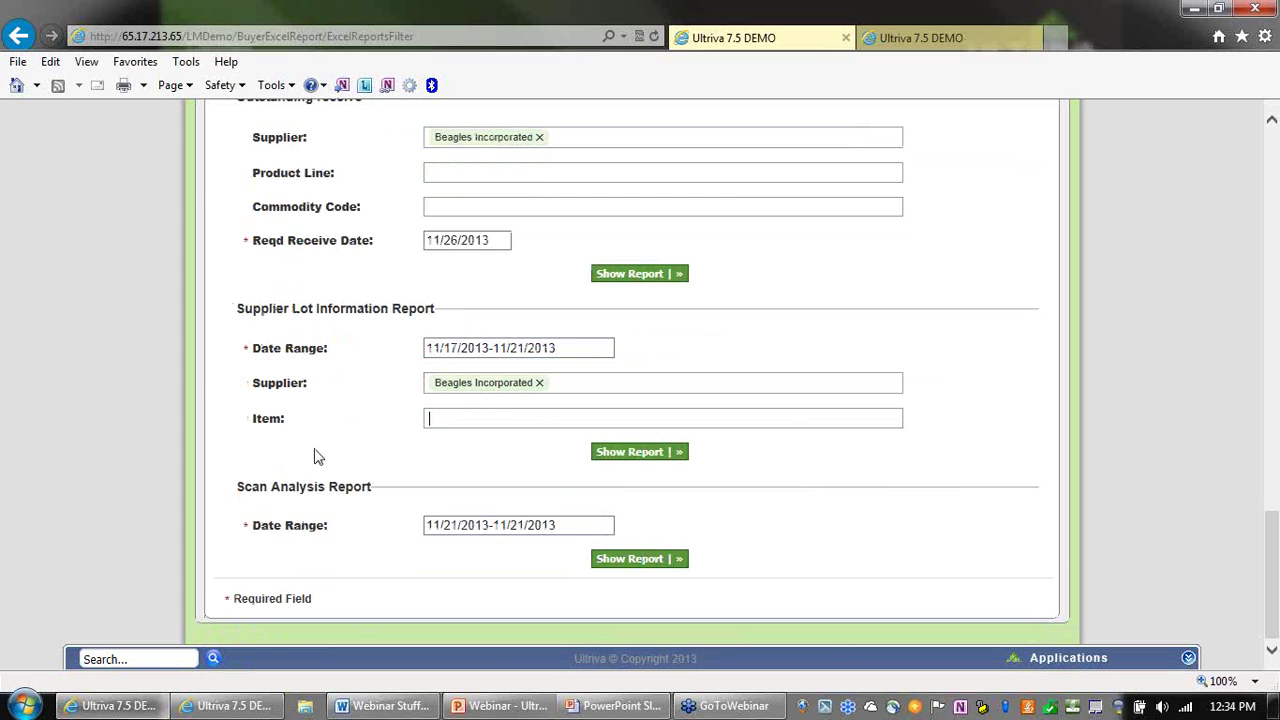
{"action": "left_click", "coordinate": [630, 564]}
{"action": "left_click", "coordinate": [555, 525]}
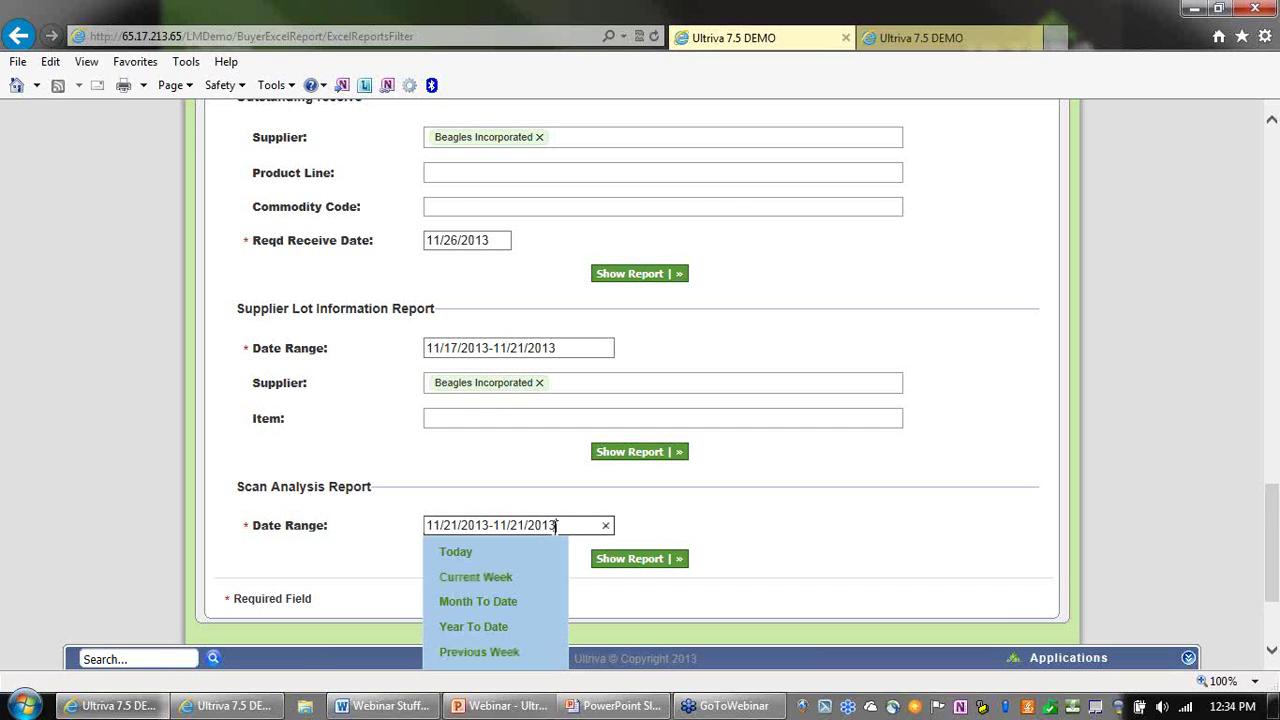
{"action": "left_click", "coordinate": [520, 580]}
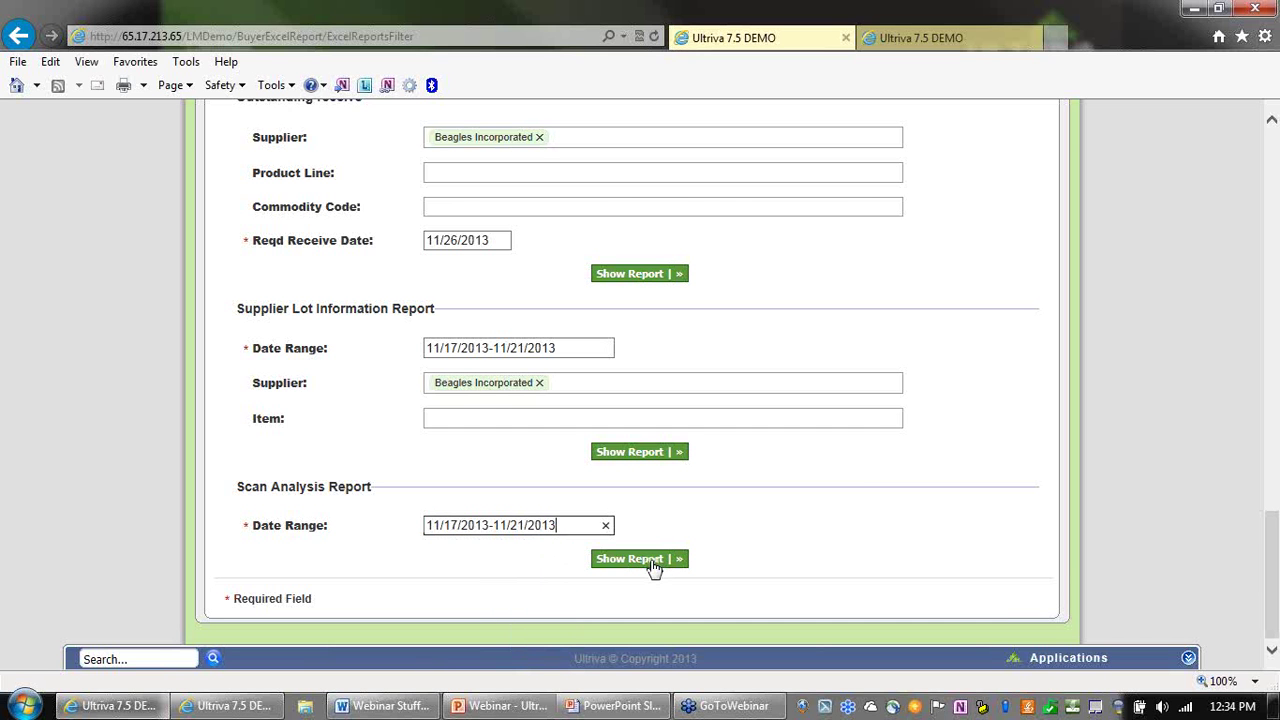
{"action": "left_click", "coordinate": [640, 559]}
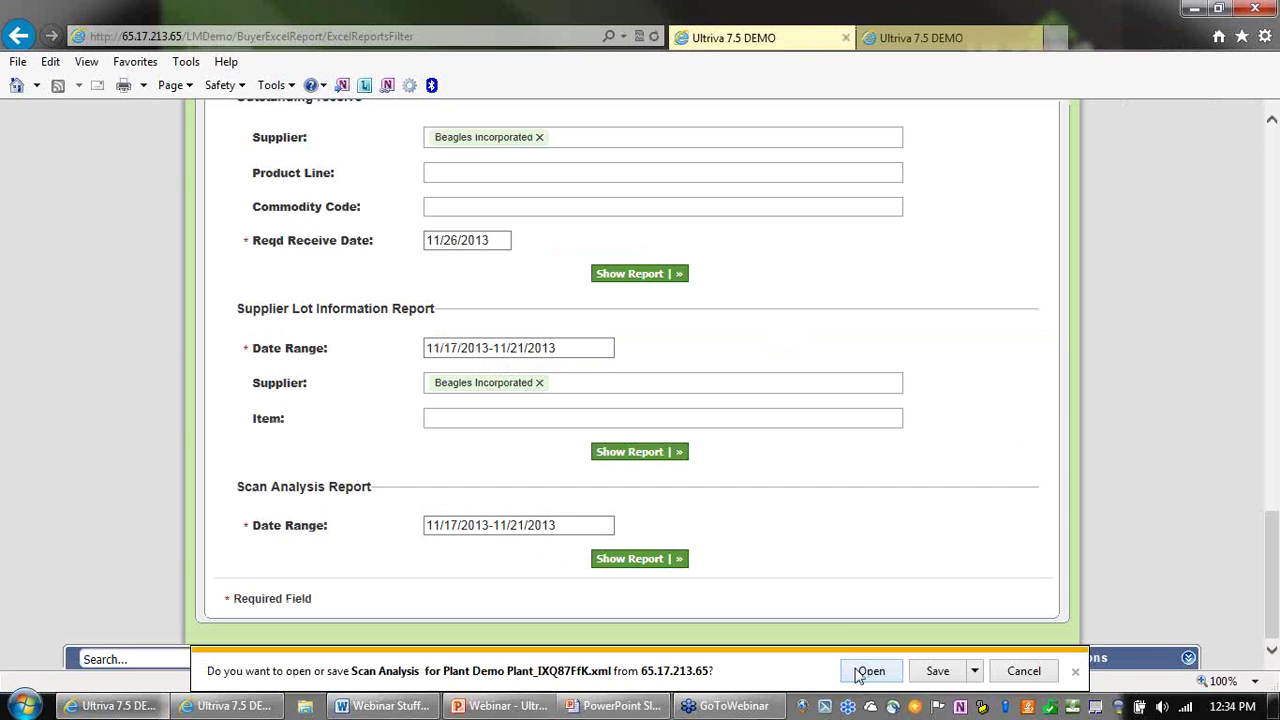
{"action": "left_click", "coordinate": [866, 671]}
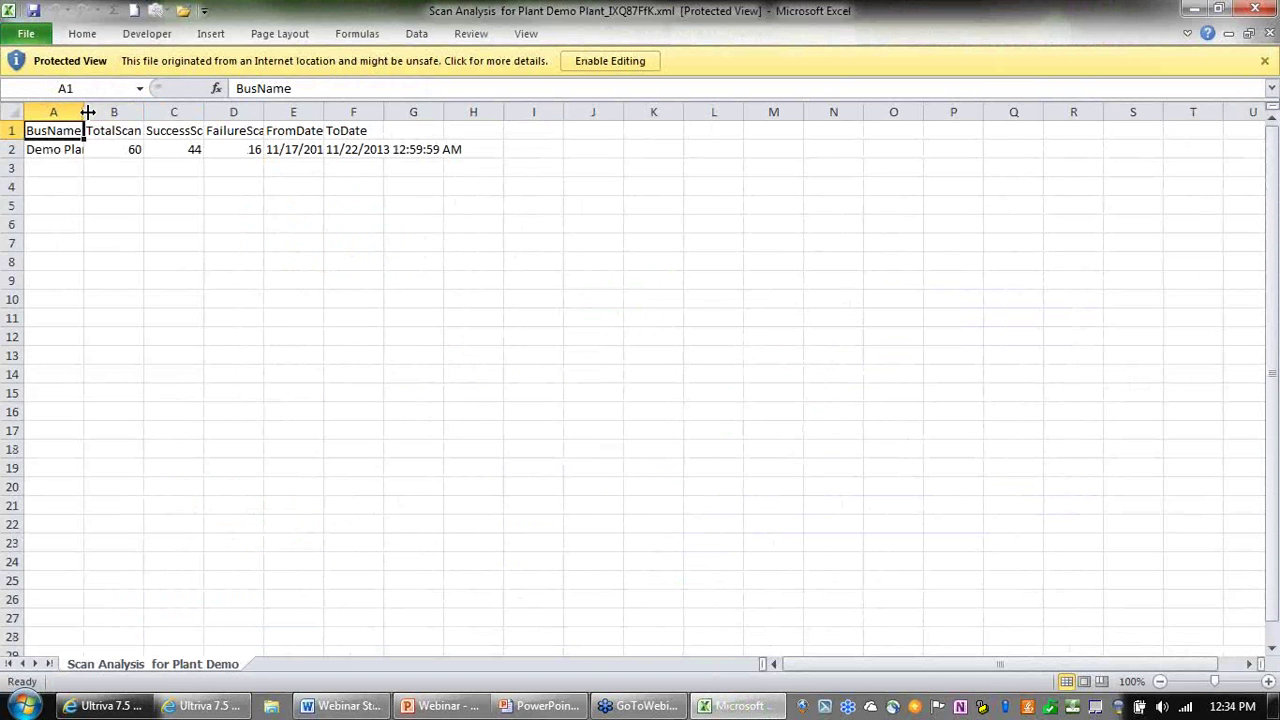
Widen the BusName through FailureScan columns and examine the scan counts and report dates before closing the workbook.
{"action": "double_click", "coordinate": [85, 111]}
{"action": "left_click_drag", "start_coordinate": [159, 116], "coordinate": [362, 114]}
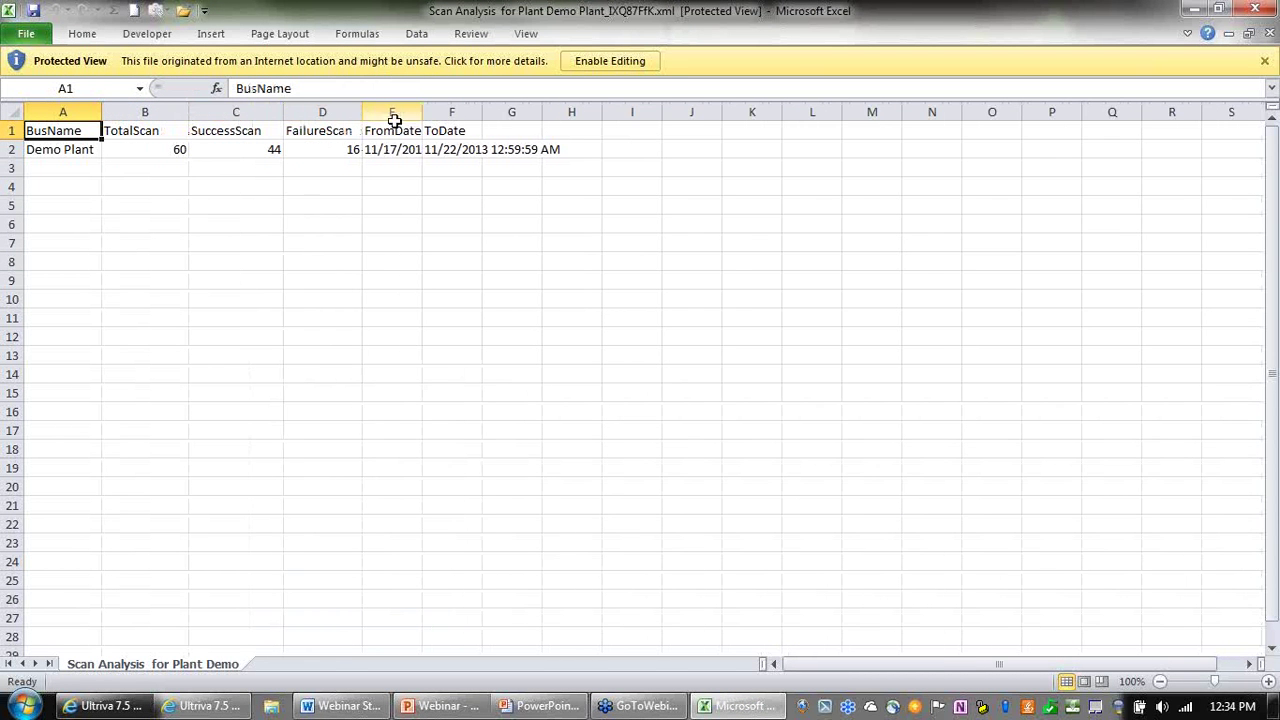
{"action": "left_click", "coordinate": [146, 150]}
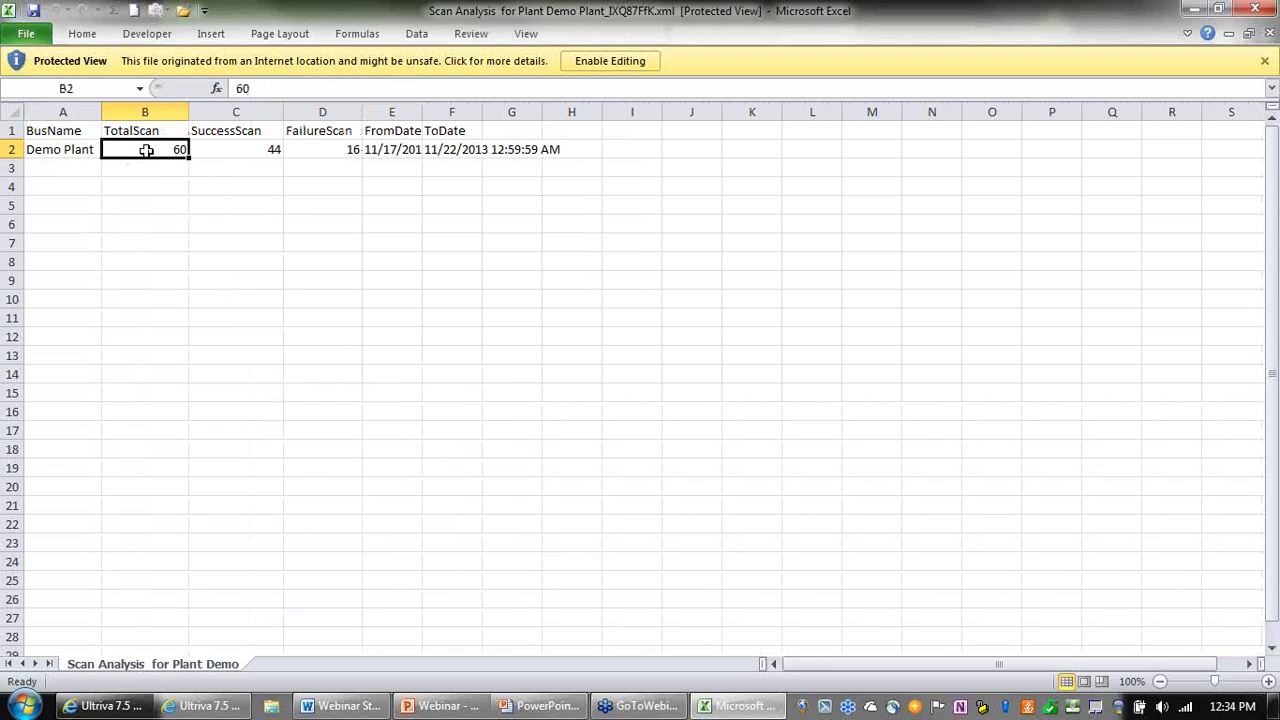
{"action": "left_click", "coordinate": [233, 149]}
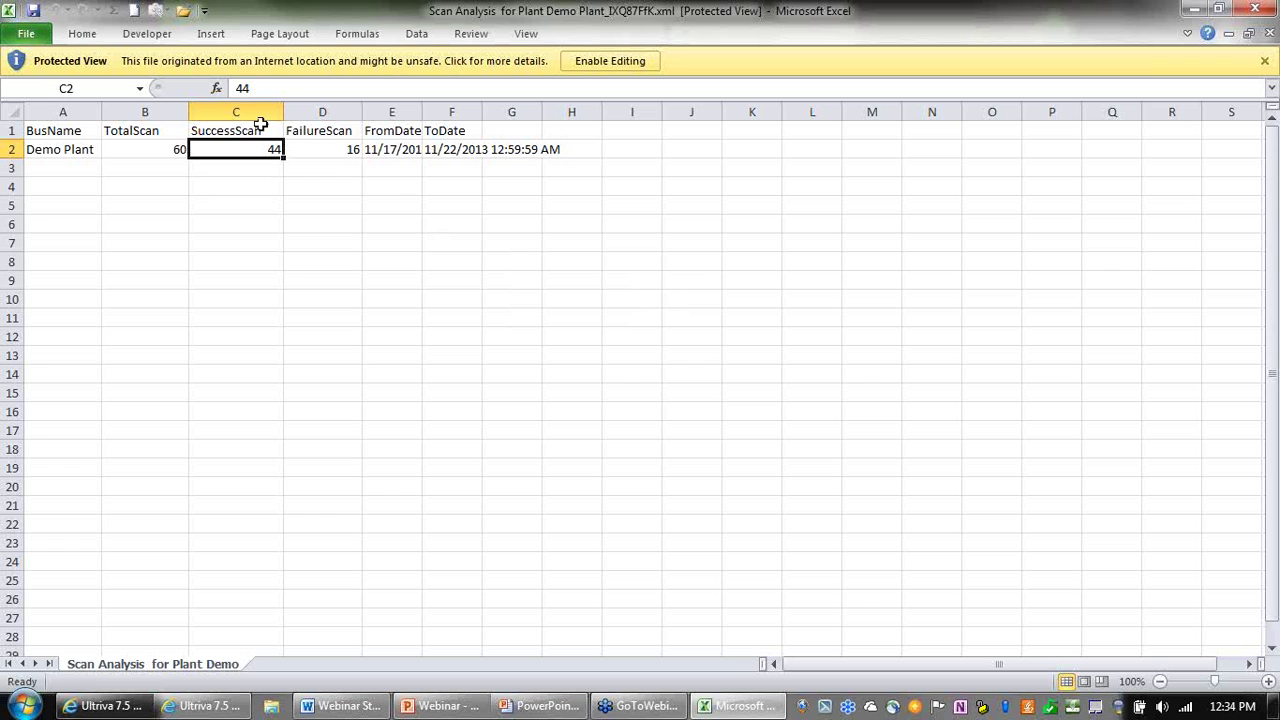
{"action": "left_click", "coordinate": [340, 150]}
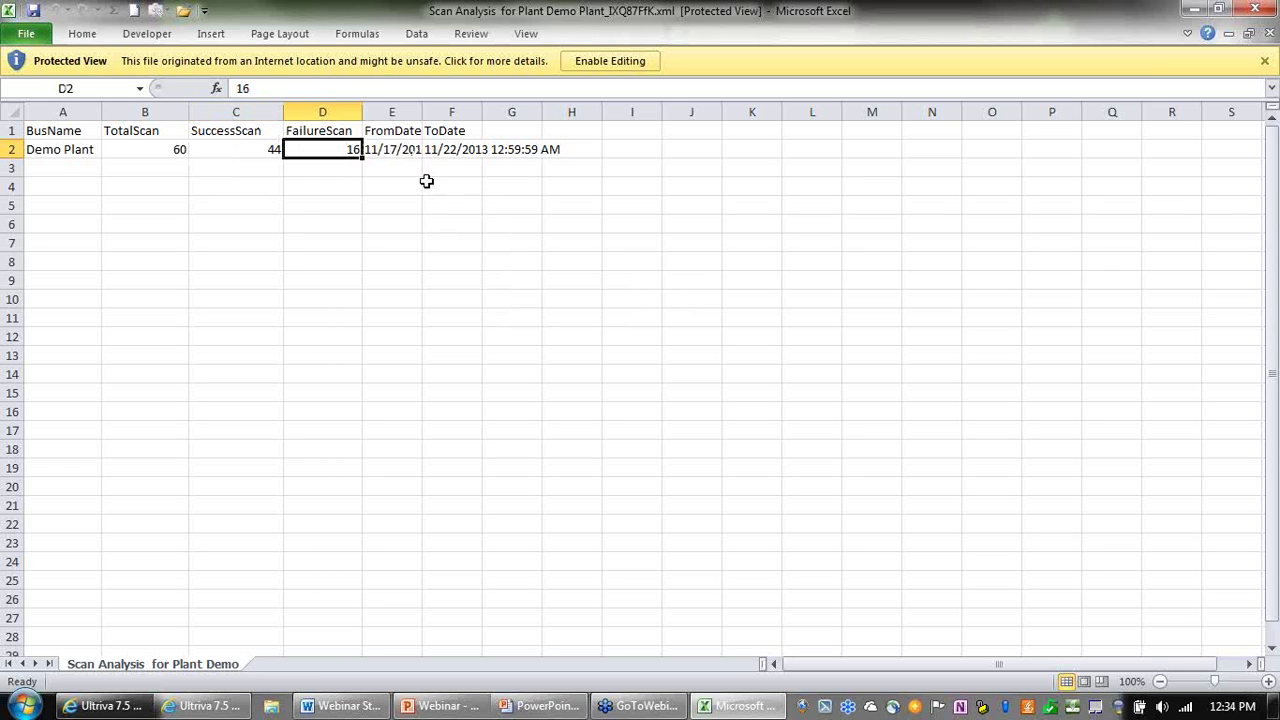
{"action": "left_click", "coordinate": [412, 150]}
{"action": "left_click", "coordinate": [520, 149]}
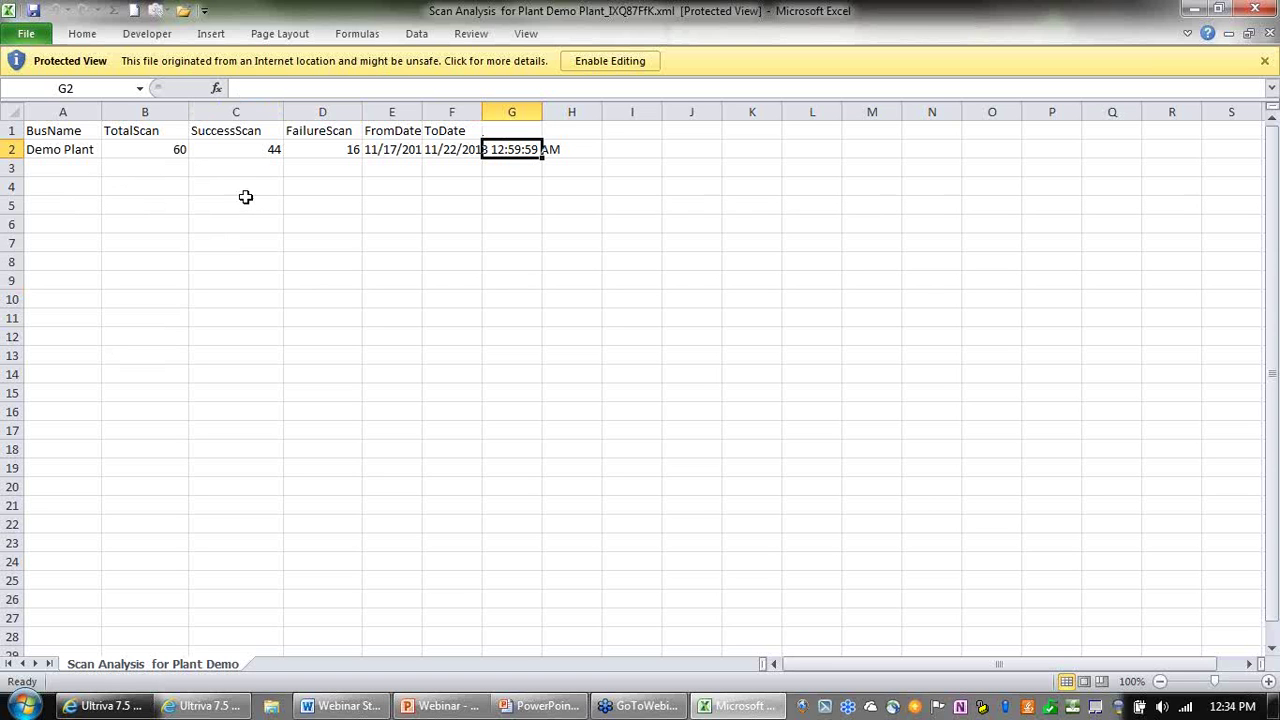
{"action": "left_click", "coordinate": [1262, 10]}
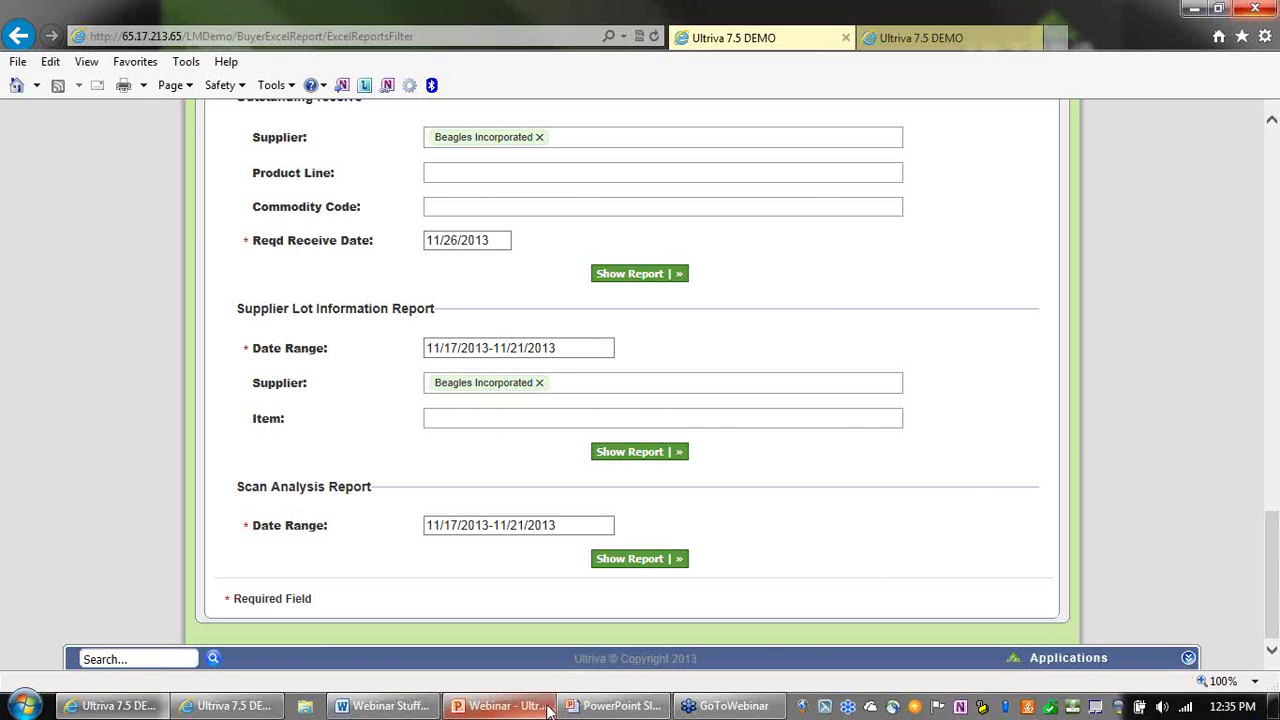
Switch to the PowerPoint slide show and advance to the Webinar Topics - Voting slide.
{"action": "left_click", "coordinate": [590, 712]}
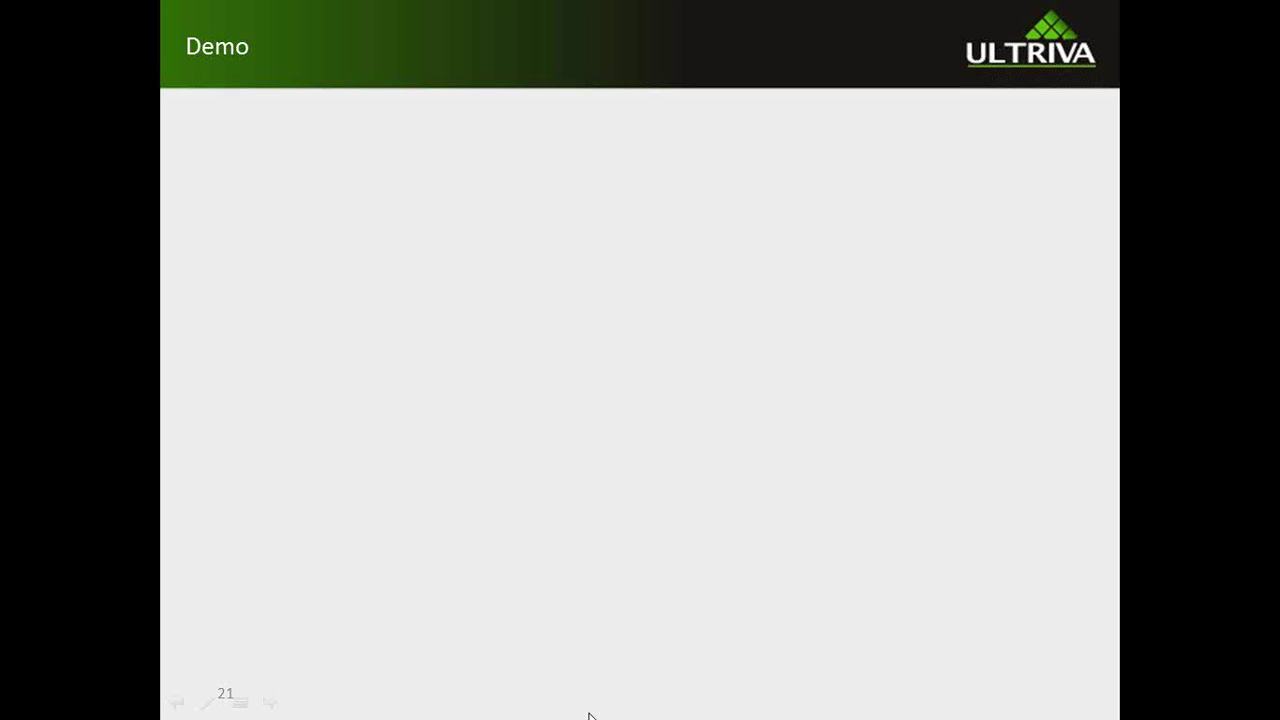
{"action": "left_click", "coordinate": [472, 432]}
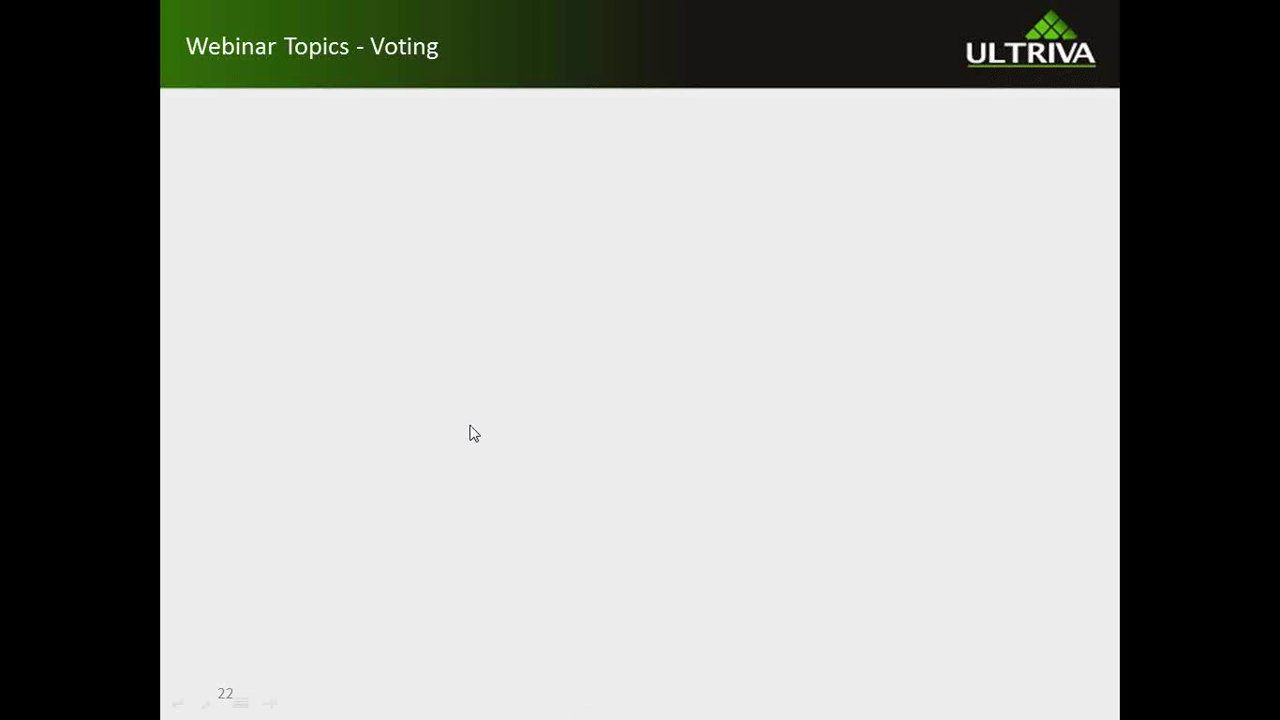